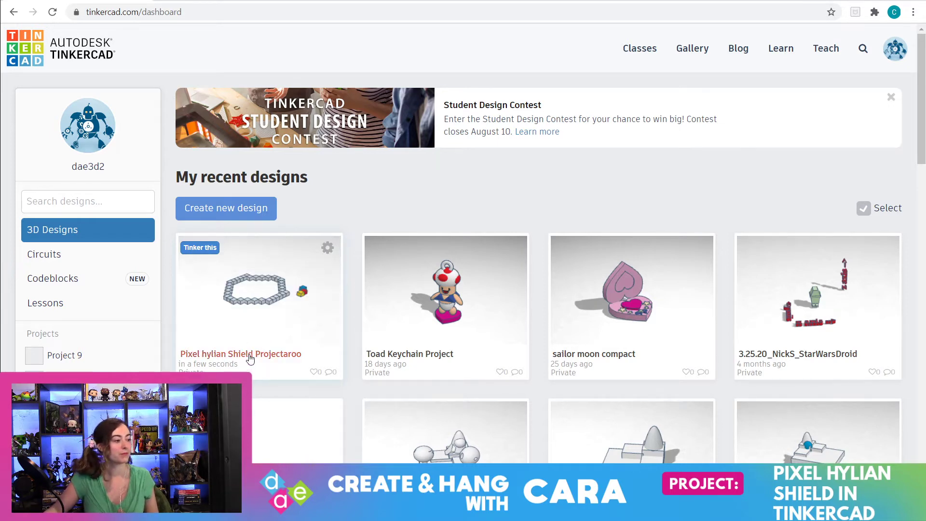
- Open the "Pixel hylian Shield Projectaroo" design for editing
{"action": "left_click", "coordinate": [250, 356]}
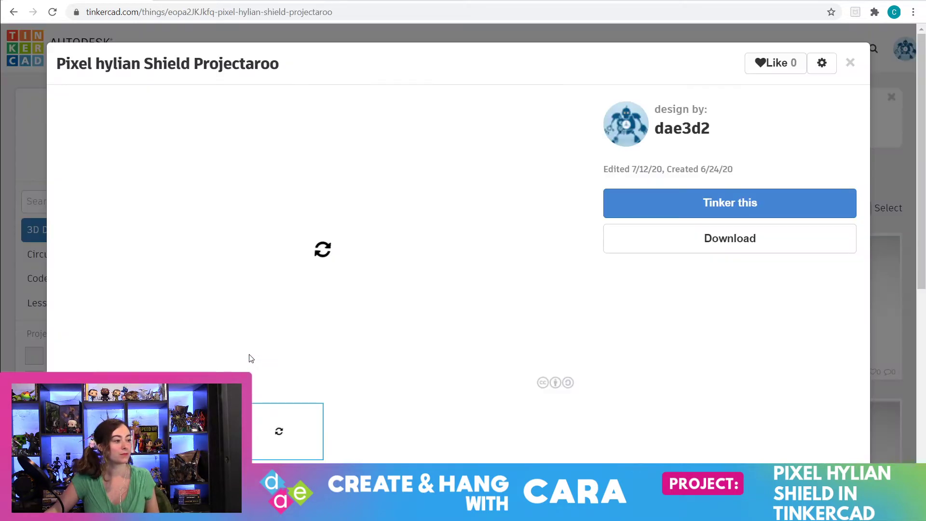
{"action": "left_click", "coordinate": [652, 205]}
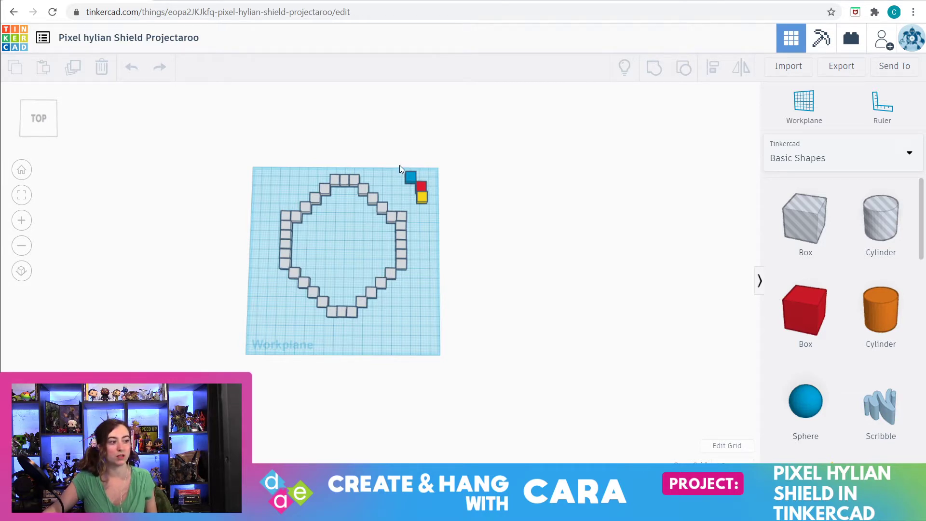
- Move the blue, red and yellow cubes off the workplane's right side and the whole grey shield outline off its left side
{"action": "left_click_drag", "start_coordinate": [440, 203], "coordinate": [487, 208]}
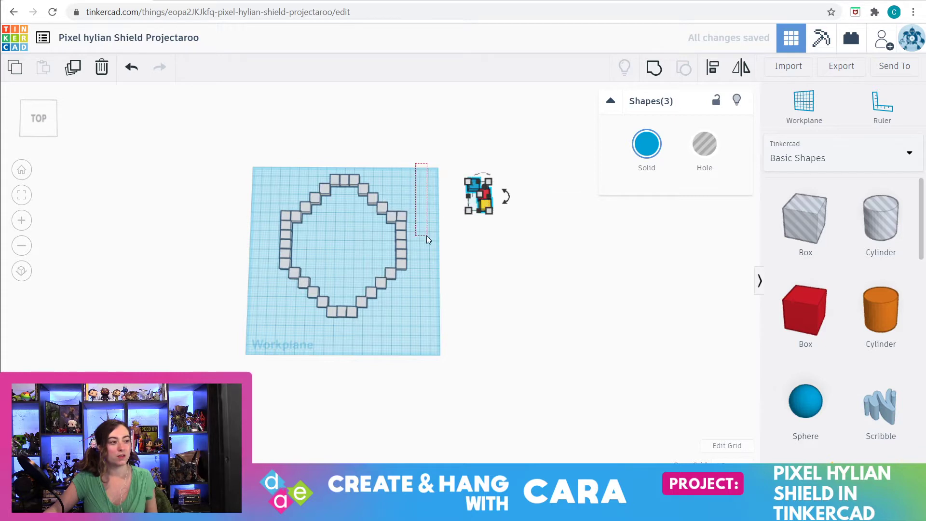
{"action": "left_click_drag", "start_coordinate": [427, 236], "coordinate": [271, 325]}
{"action": "left_click_drag", "start_coordinate": [282, 246], "coordinate": [242, 246]}
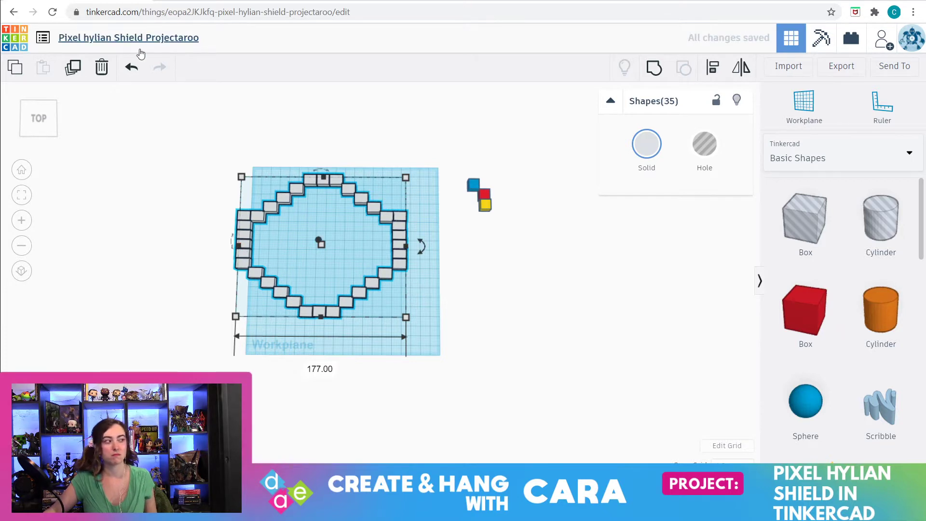
{"action": "left_click", "coordinate": [132, 67]}
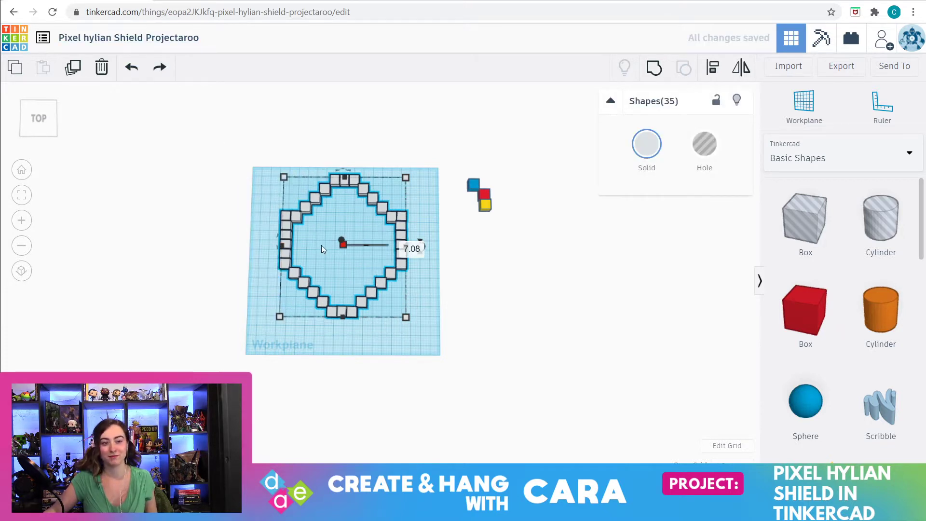
{"action": "left_click_drag", "start_coordinate": [296, 214], "coordinate": [97, 213]}
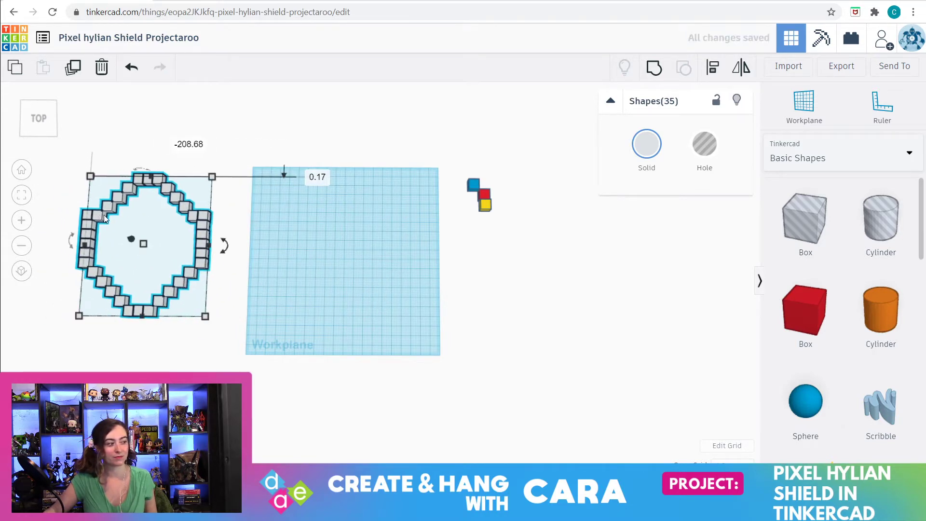
{"action": "left_click", "coordinate": [415, 276]}
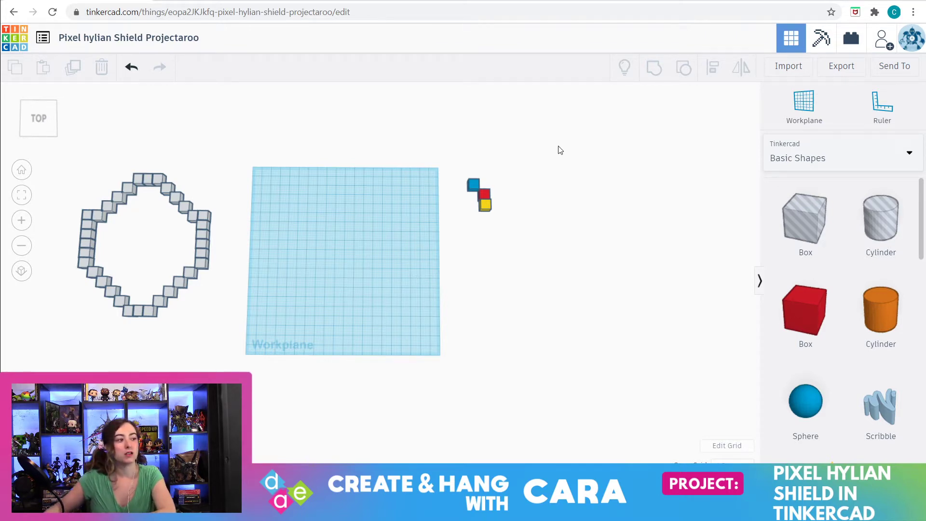
- Place four copies of the yellow cube in a loose column near the workplane's right edge, keeping the original cube outside the workplane
{"action": "left_click", "coordinate": [484, 206]}
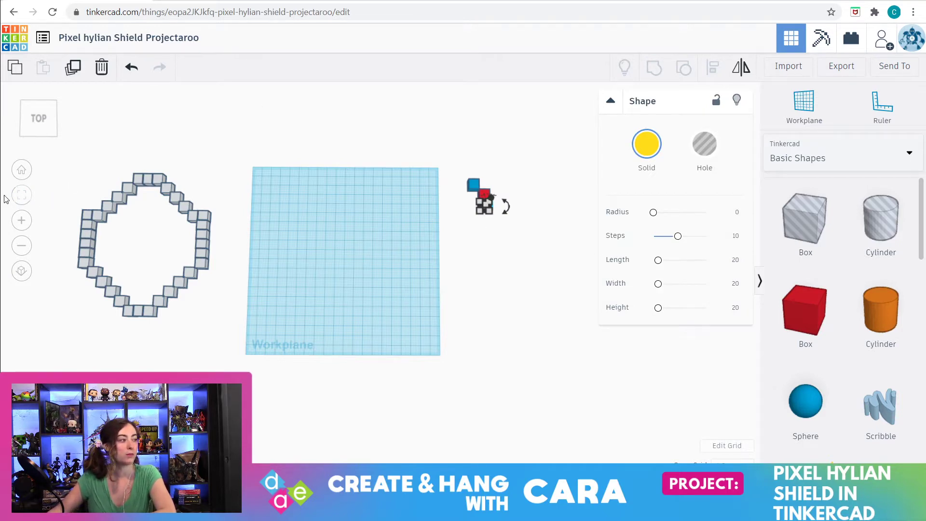
{"action": "left_click", "coordinate": [21, 195]}
{"action": "scroll", "coordinate": [177, 223], "scroll_direction": "down", "scroll_amount": 8}
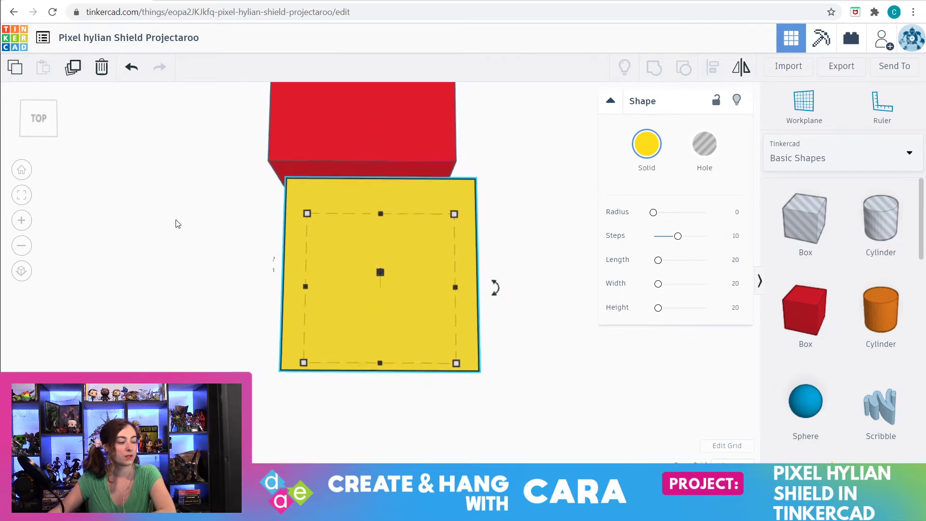
{"action": "scroll", "coordinate": [183, 253], "scroll_direction": "down", "scroll_amount": 4}
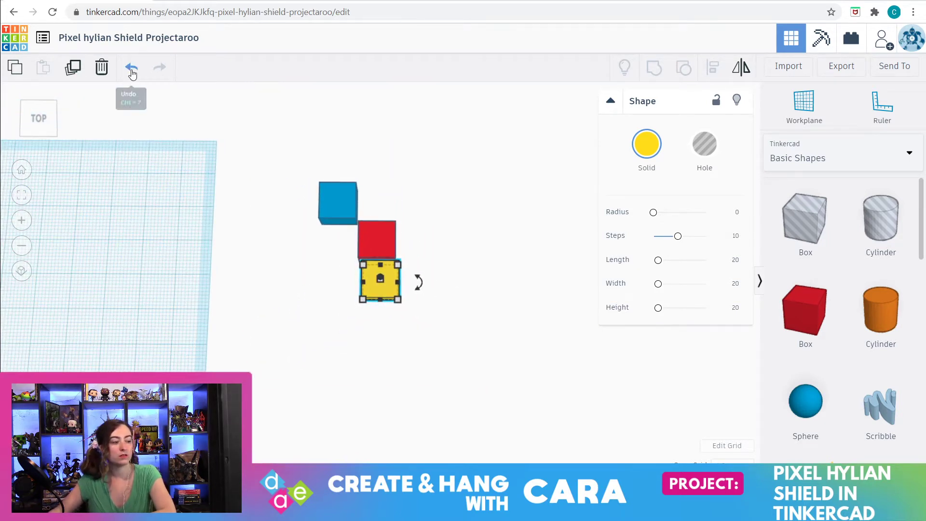
{"action": "left_click", "coordinate": [132, 71]}
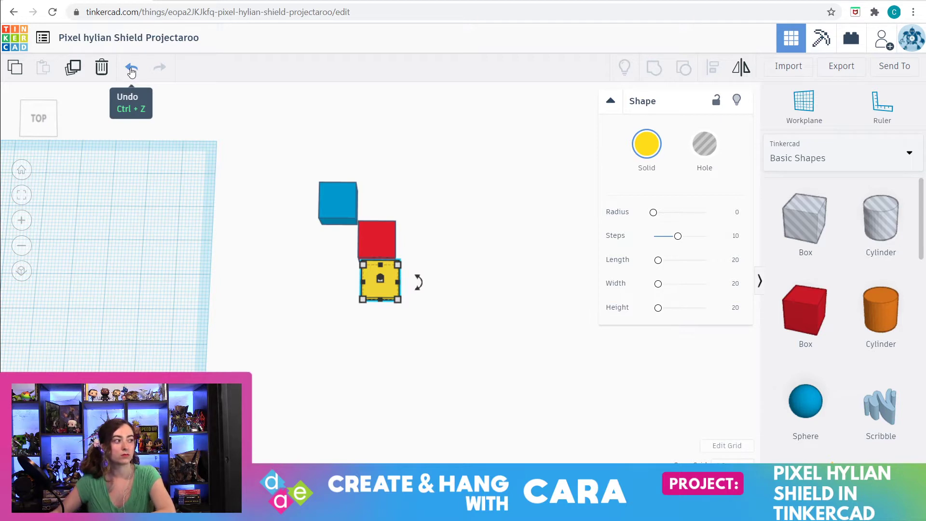
{"action": "left_click", "coordinate": [77, 71]}
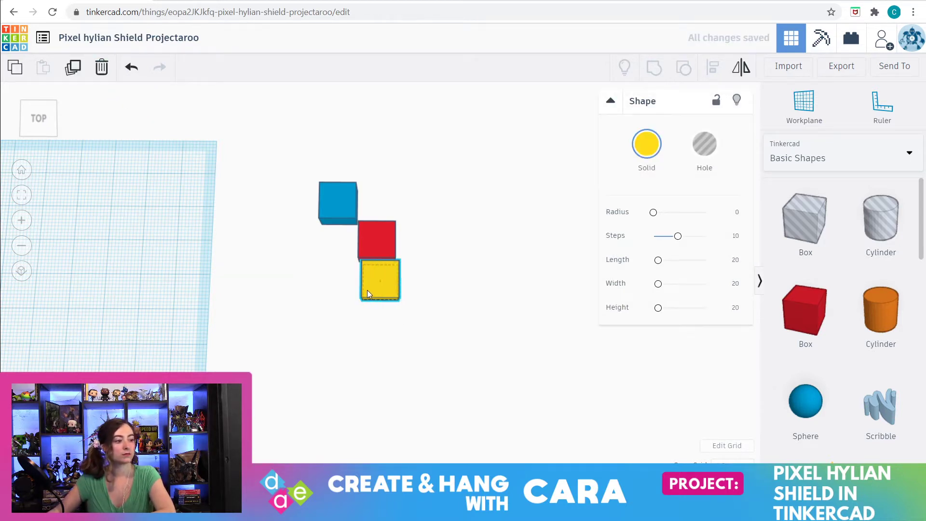
{"action": "left_click_drag", "start_coordinate": [373, 292], "coordinate": [150, 248]}
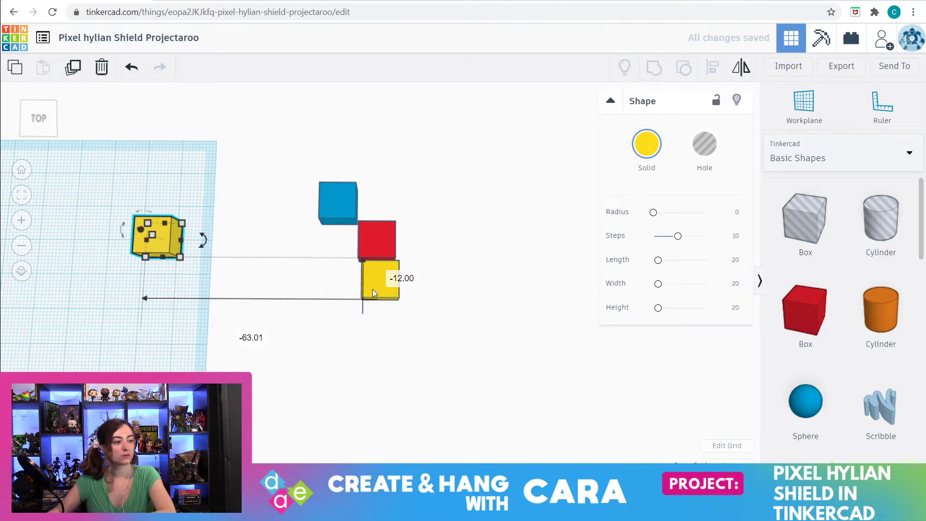
{"action": "left_click_drag", "start_coordinate": [374, 291], "coordinate": [149, 299]}
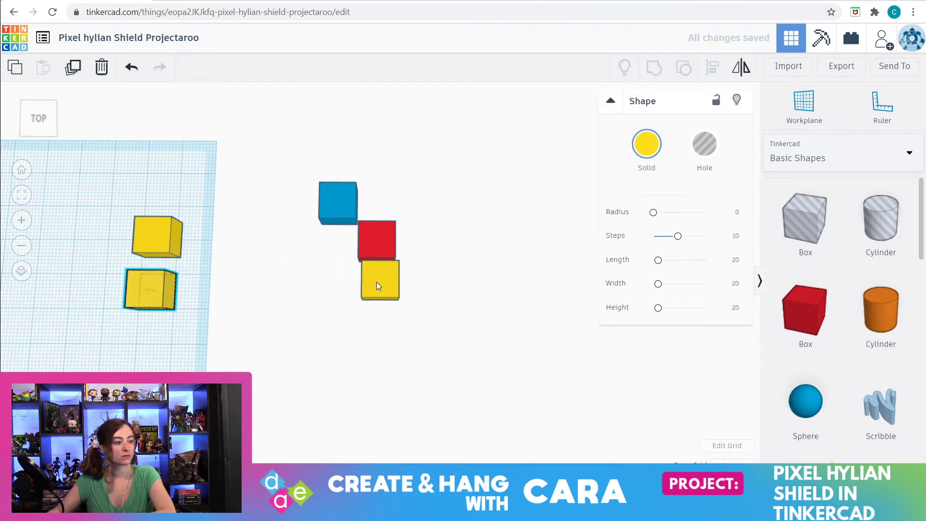
{"action": "left_click_drag", "start_coordinate": [381, 283], "coordinate": [180, 328]}
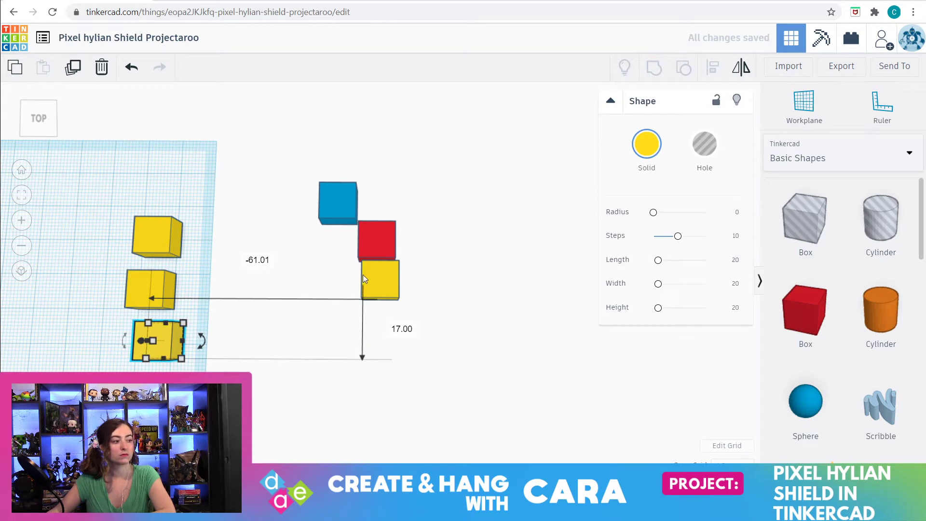
{"action": "left_click_drag", "start_coordinate": [380, 282], "coordinate": [161, 184]}
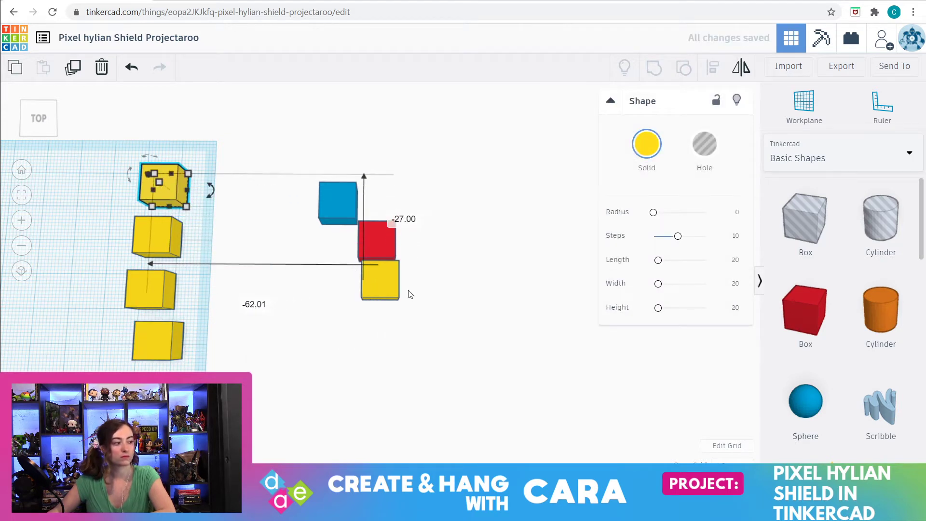
{"action": "mouse_move", "coordinate": [387, 293]}
{"action": "left_mouse_down"}
{"action": "mouse_move", "coordinate": [297, 351]}
{"action": "mouse_move", "coordinate": [392, 301]}
{"action": "left_mouse_up"}
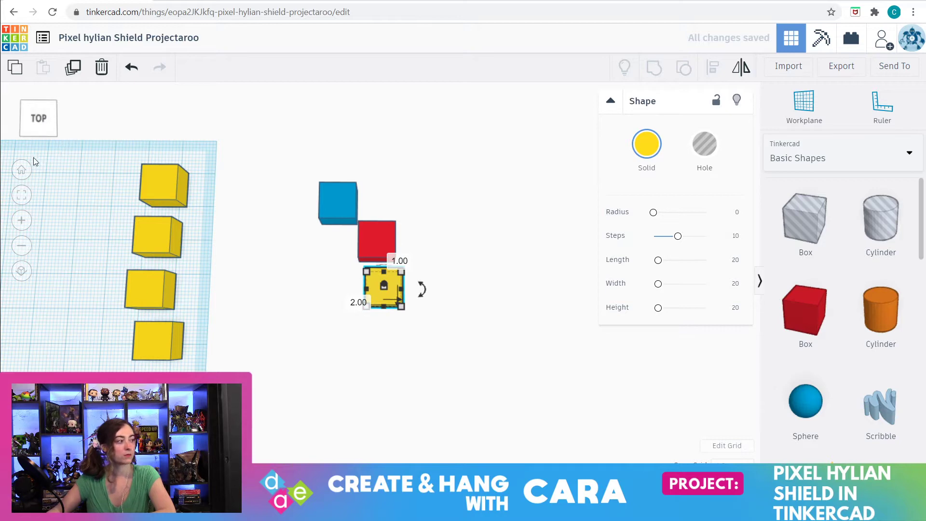
- Move the column's uppermost yellow cube 22 units left and the second cube 30 units left and 5 units up, diagonally below it
{"action": "left_click", "coordinate": [143, 235]}
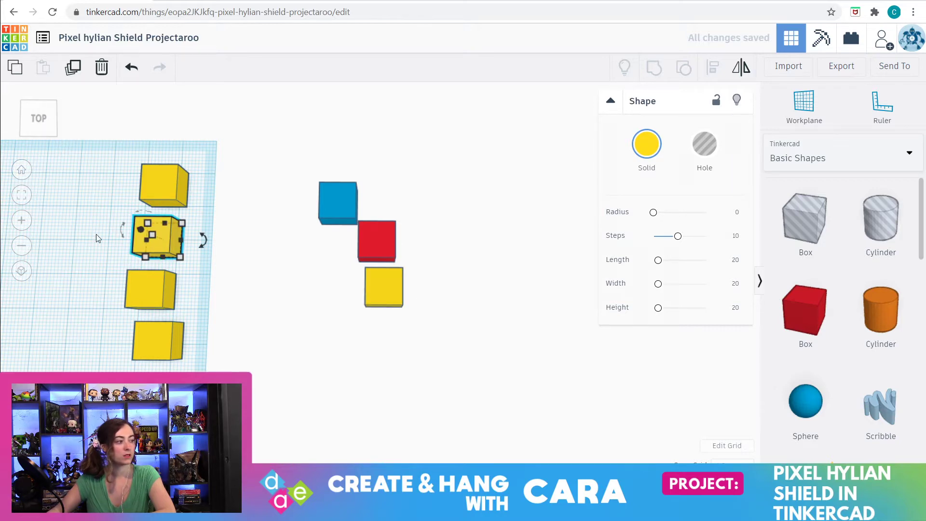
{"action": "left_click", "coordinate": [22, 204]}
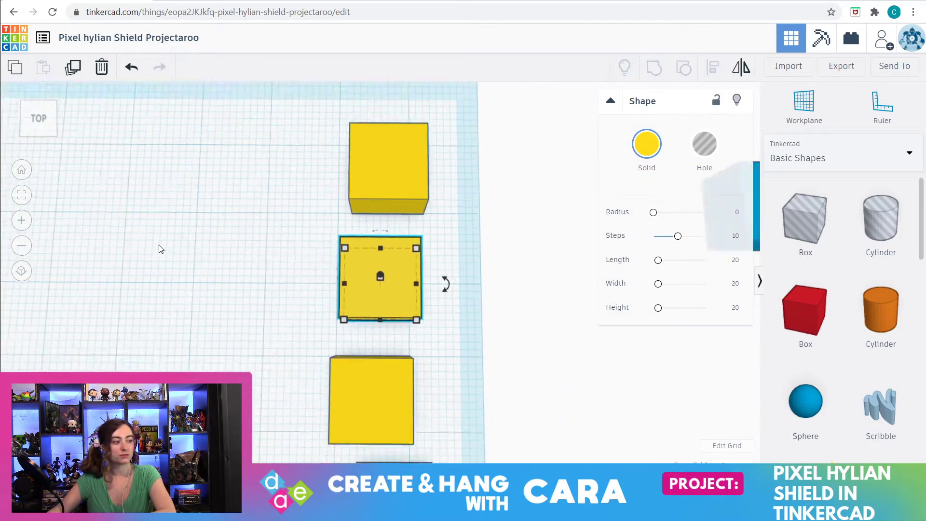
{"action": "scroll", "coordinate": [161, 249], "scroll_direction": "down", "scroll_amount": 5}
{"action": "scroll", "coordinate": [160, 251], "scroll_direction": "up", "scroll_amount": 2}
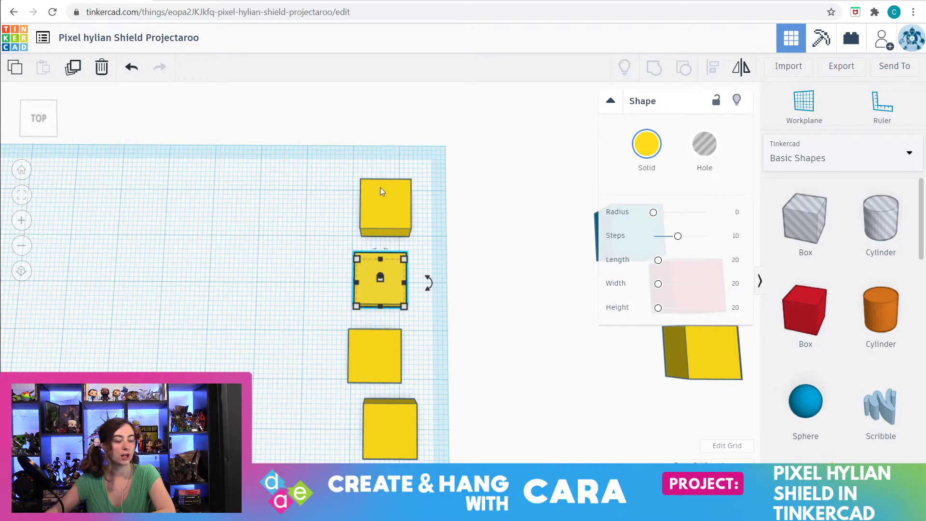
{"action": "left_click_drag", "start_coordinate": [385, 197], "coordinate": [275, 193]}
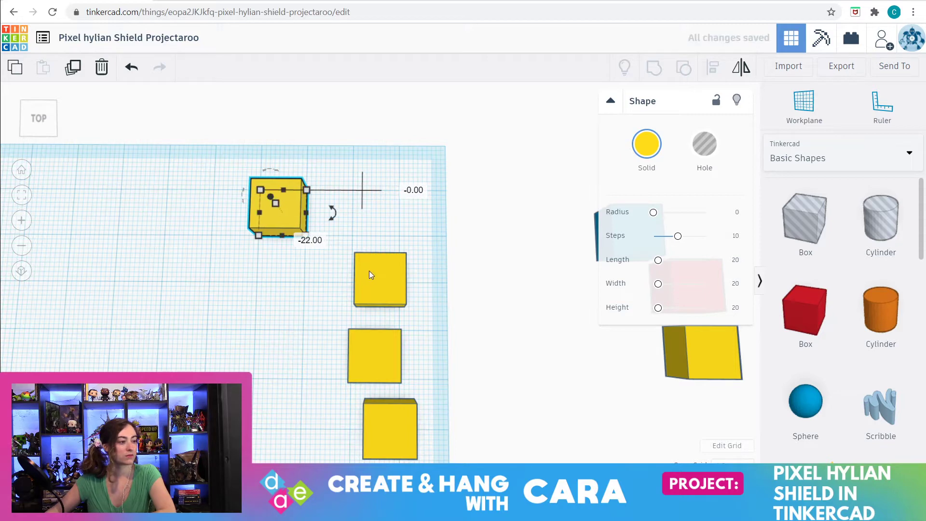
{"action": "left_click_drag", "start_coordinate": [370, 270], "coordinate": [244, 267]}
{"action": "left_click_drag", "start_coordinate": [227, 258], "coordinate": [222, 255]}
- Shift the lower-left yellow cube about 1 unit left so it meets the upper cube exactly corner to corner
{"action": "left_click", "coordinate": [21, 194]}
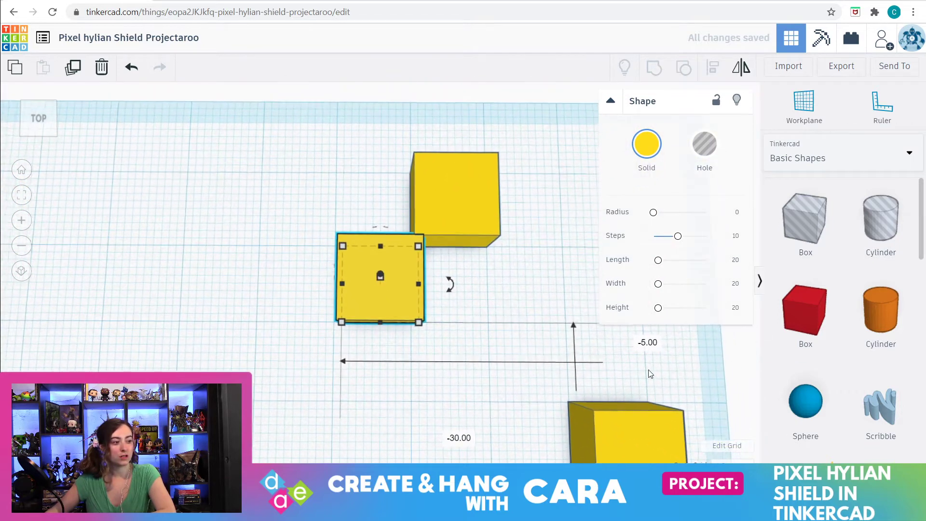
{"action": "left_click", "coordinate": [536, 294]}
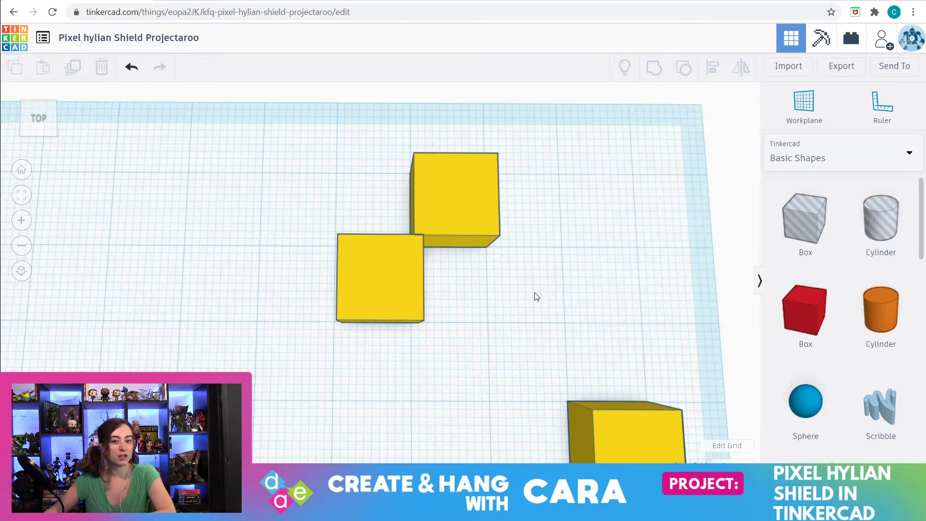
{"action": "right_click_drag", "start_coordinate": [535, 293], "coordinate": [524, 294]}
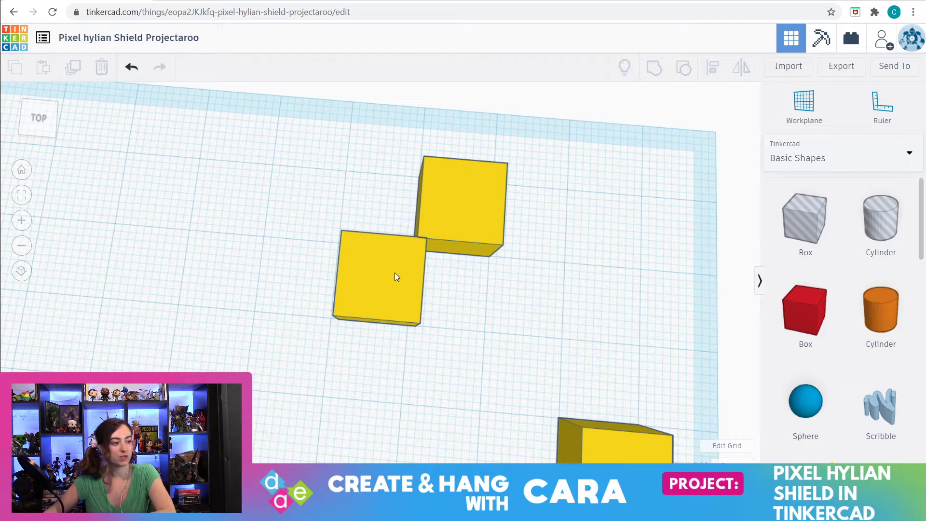
{"action": "left_click_drag", "start_coordinate": [391, 275], "coordinate": [386, 275]}
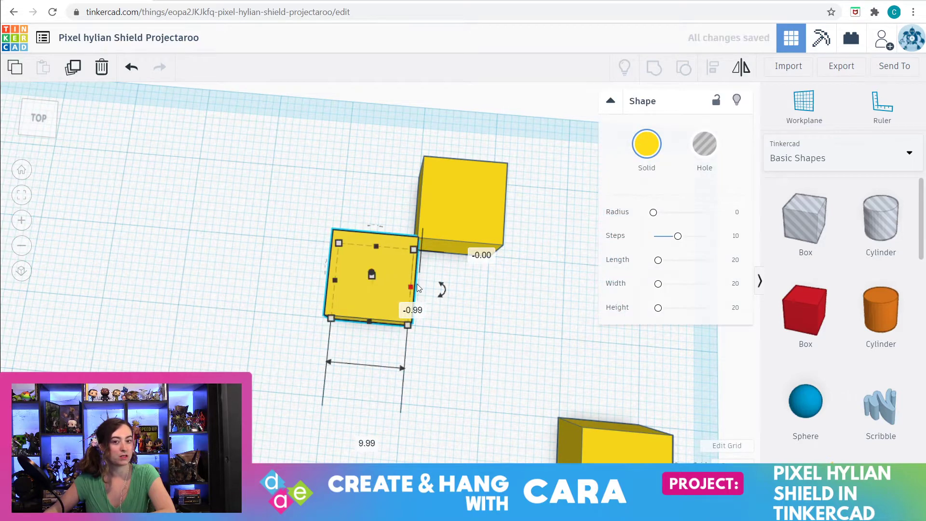
{"action": "left_click", "coordinate": [538, 322]}
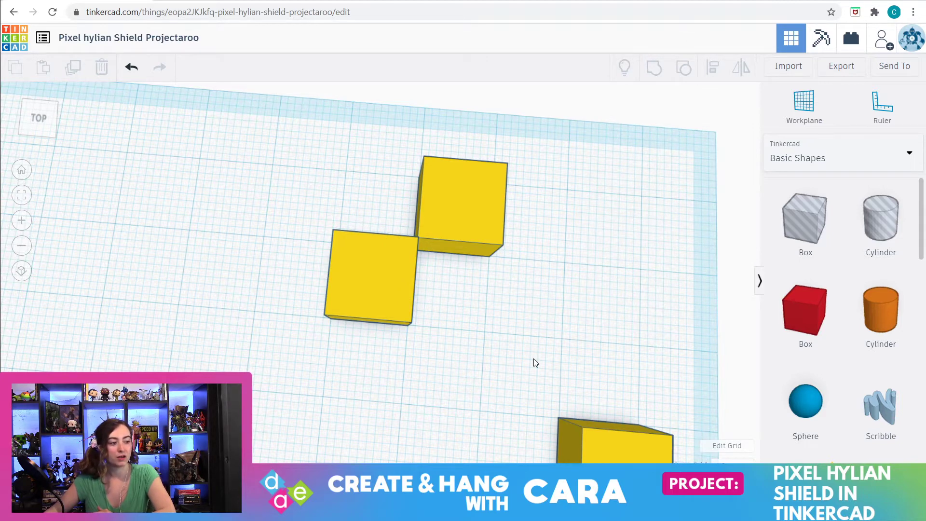
- Move the third yellow cube about 20 units left and 20 units up to fill the corner between the two placed cubes
{"action": "scroll", "coordinate": [534, 358], "scroll_direction": "down", "scroll_amount": 2}
{"action": "scroll", "coordinate": [495, 342], "scroll_direction": "down", "scroll_amount": 2}
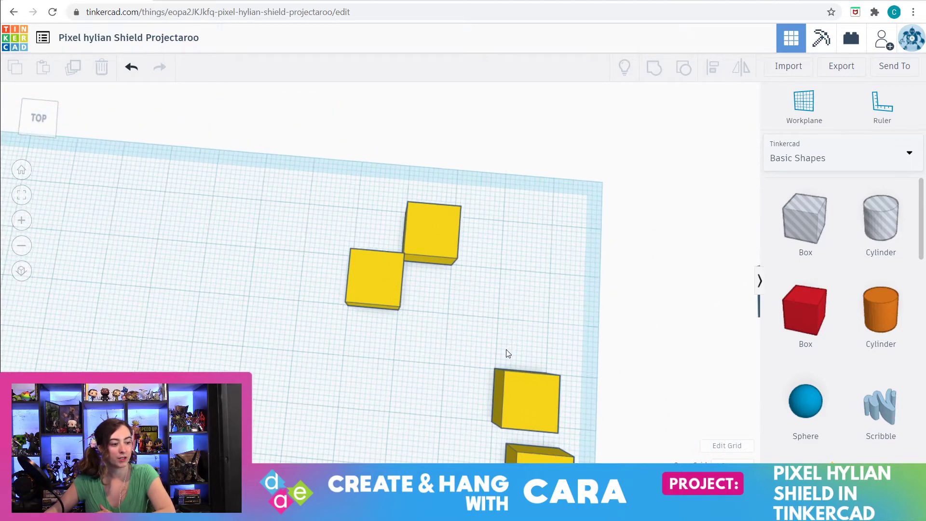
{"action": "left_click_drag", "start_coordinate": [528, 410], "coordinate": [427, 294]}
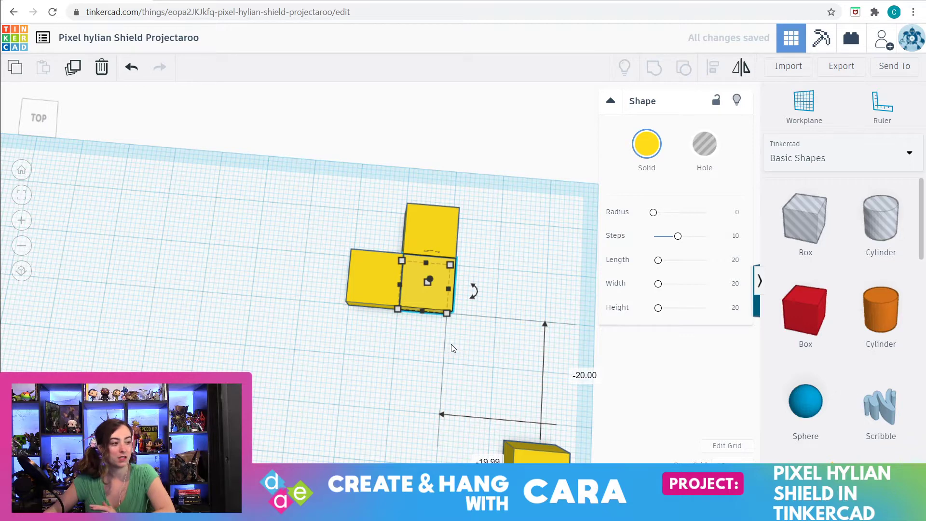
{"action": "scroll", "coordinate": [451, 344], "scroll_direction": "down", "scroll_amount": 1}
{"action": "scroll", "coordinate": [450, 343], "scroll_direction": "up", "scroll_amount": 2}
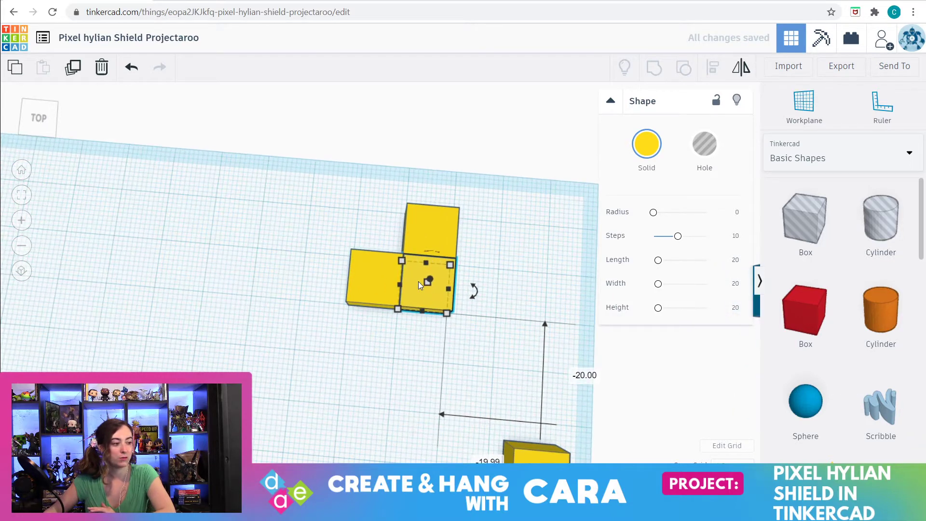
- Shift the corner cube about 1 unit left so it overlaps the neighbouring yellow cube
{"action": "left_click_drag", "start_coordinate": [412, 288], "coordinate": [411, 287]}
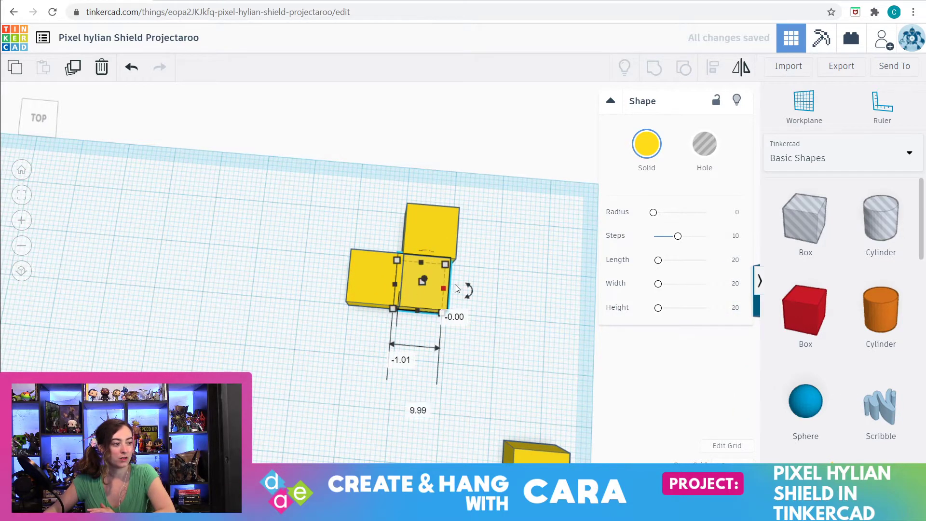
{"action": "scroll", "coordinate": [457, 288], "scroll_direction": "down", "scroll_amount": 5}
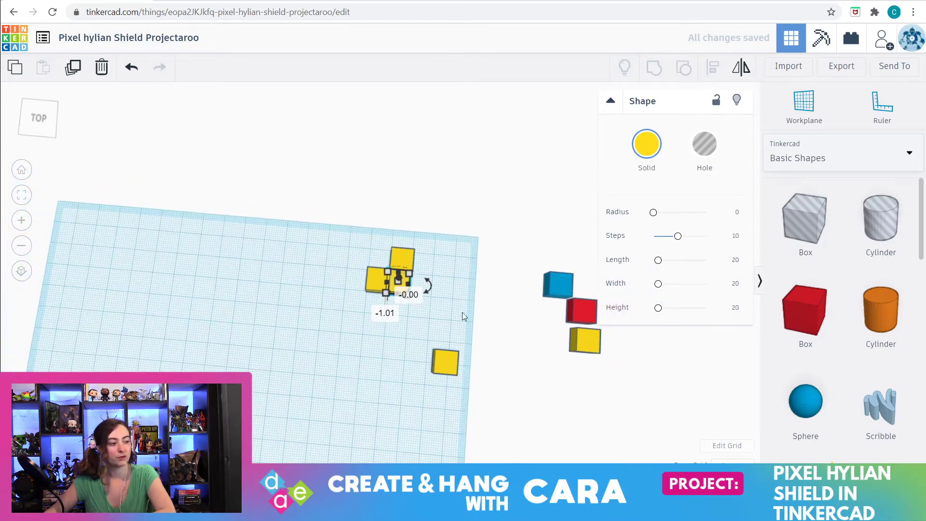
{"action": "scroll", "coordinate": [409, 312], "scroll_direction": "up", "scroll_amount": 5}
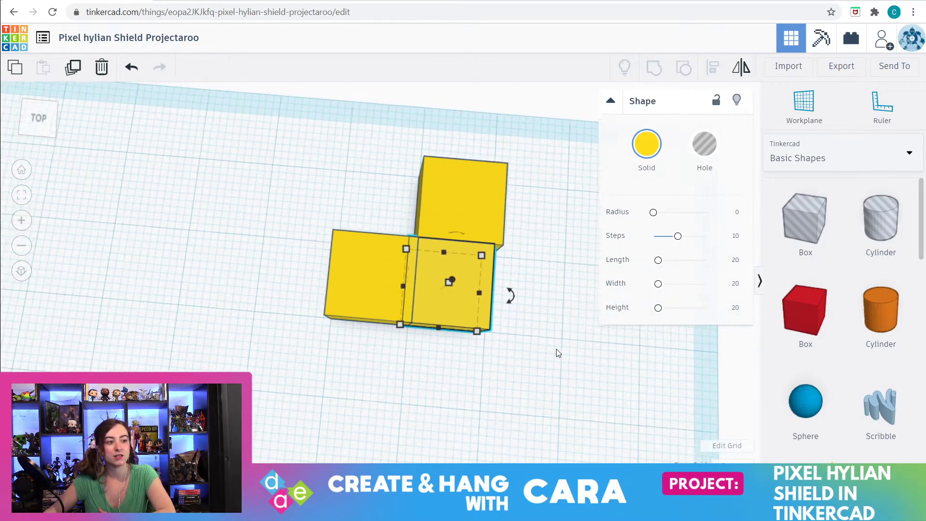
{"action": "scroll", "coordinate": [558, 354], "scroll_direction": "down", "scroll_amount": 5}
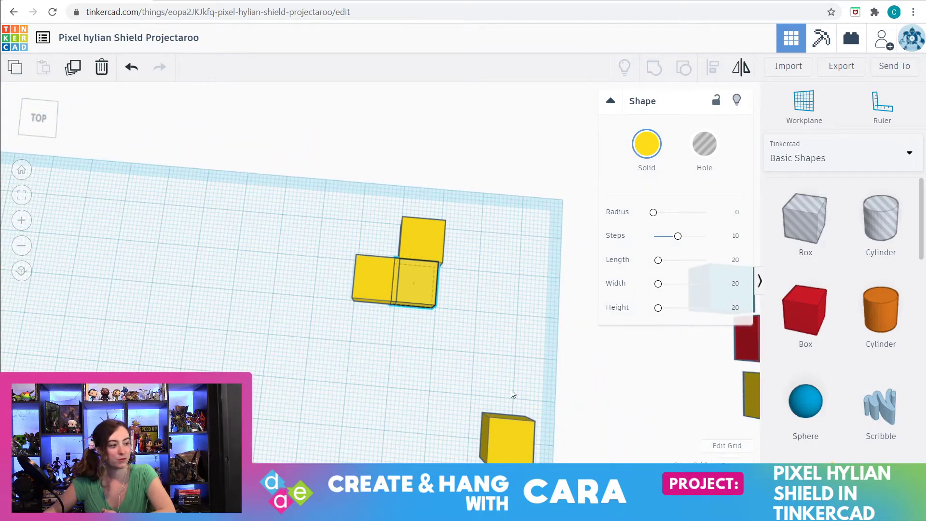
- Move the loose fourth yellow cube about 12 units left and 15 units up, and realign the overlapping corner cube flush with its neighbours
{"action": "left_click_drag", "start_coordinate": [427, 283], "coordinate": [469, 358]}
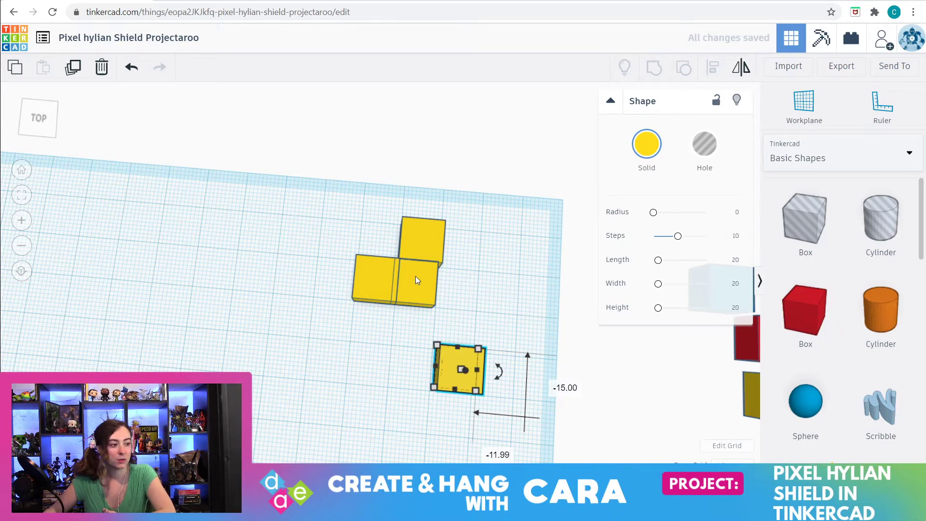
{"action": "left_click_drag", "start_coordinate": [415, 276], "coordinate": [422, 279]}
{"action": "left_click", "coordinate": [497, 248]}
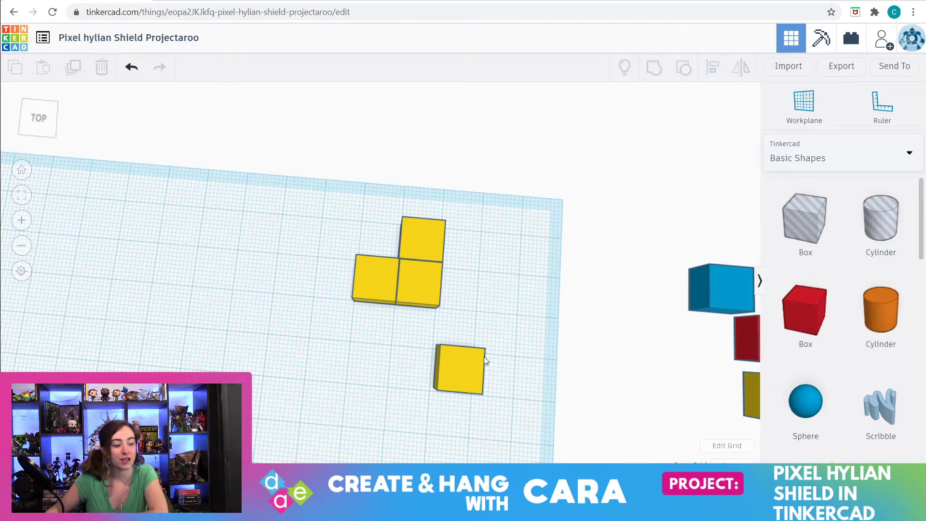
- Move the loose yellow cube about 1 unit left and 19 units up, flush with the right end of the second row
{"action": "left_click_drag", "start_coordinate": [473, 359], "coordinate": [469, 297]}
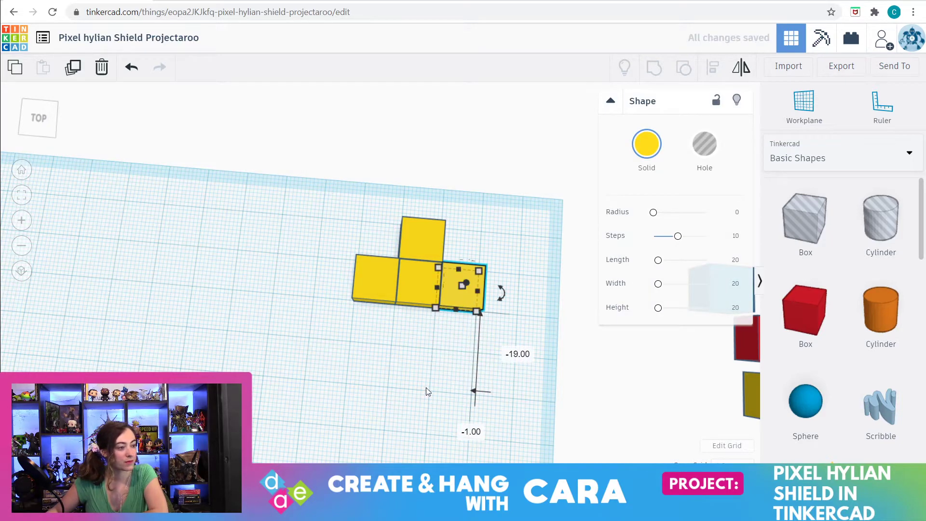
{"action": "scroll", "coordinate": [427, 387], "scroll_direction": "down", "scroll_amount": 1}
{"action": "scroll", "coordinate": [427, 387], "scroll_direction": "down", "scroll_amount": 2}
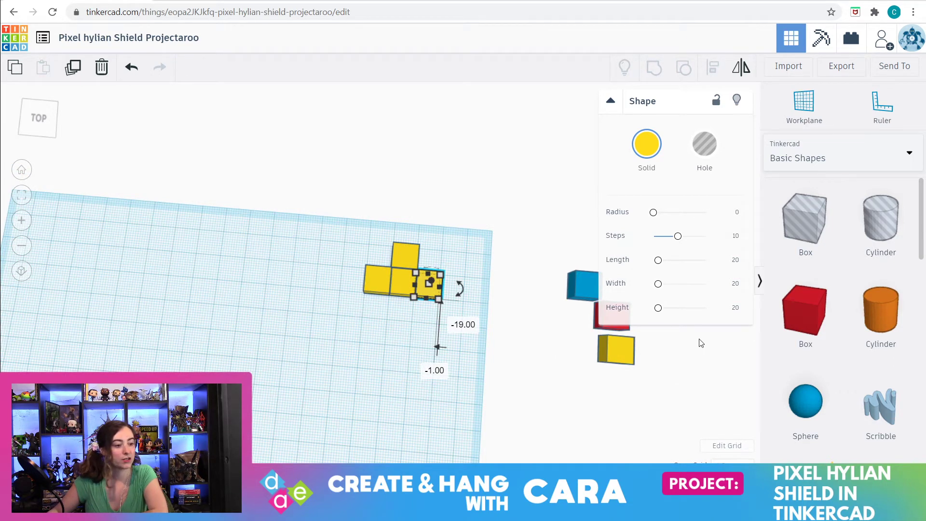
- Duplicate the spare yellow cube and place four copies side by side beneath the second row, about 105, 95, 85 and 75 units left and 9 up
{"action": "left_click", "coordinate": [625, 349]}
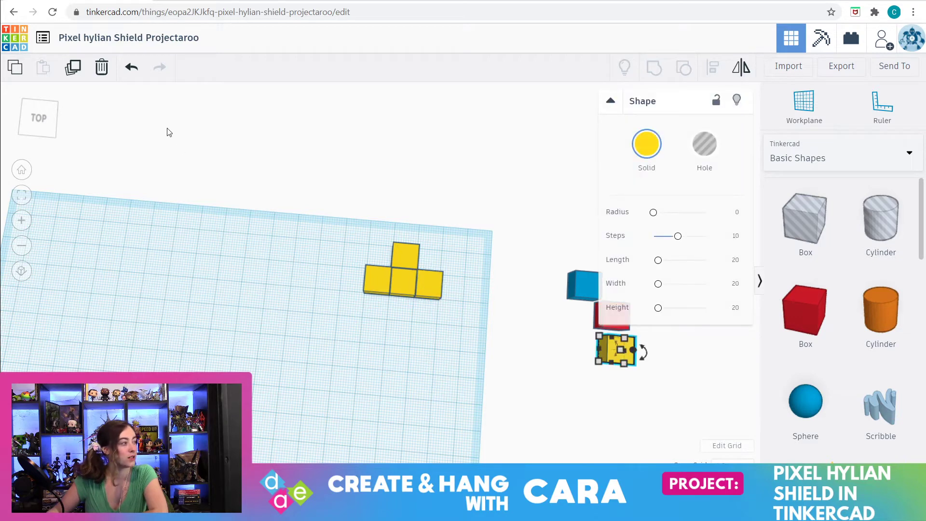
{"action": "left_click", "coordinate": [71, 66]}
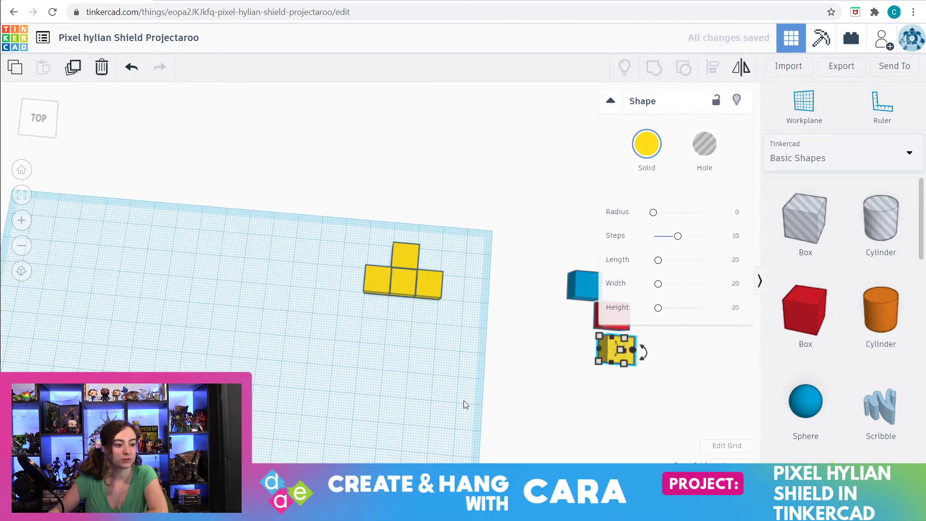
{"action": "left_click", "coordinate": [554, 386]}
{"action": "left_click_drag", "start_coordinate": [608, 350], "coordinate": [348, 300]}
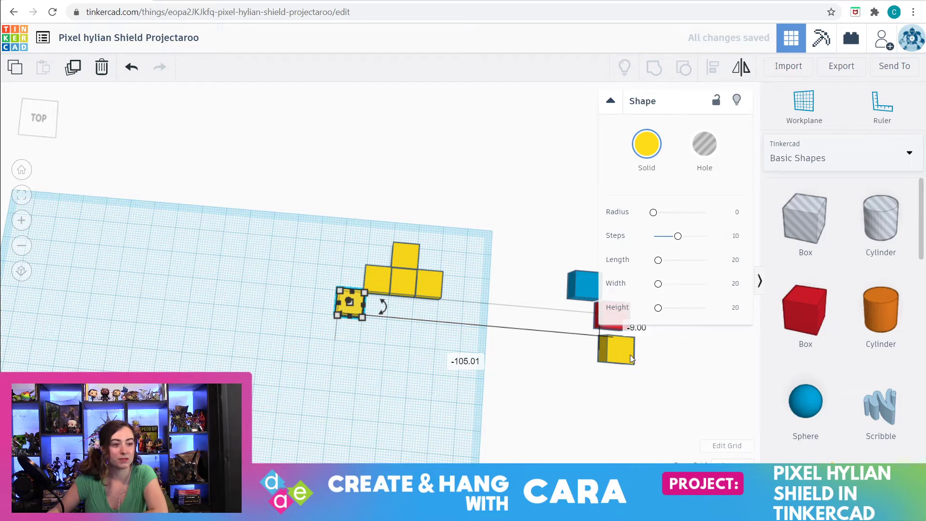
{"action": "left_click_drag", "start_coordinate": [622, 355], "coordinate": [379, 309]}
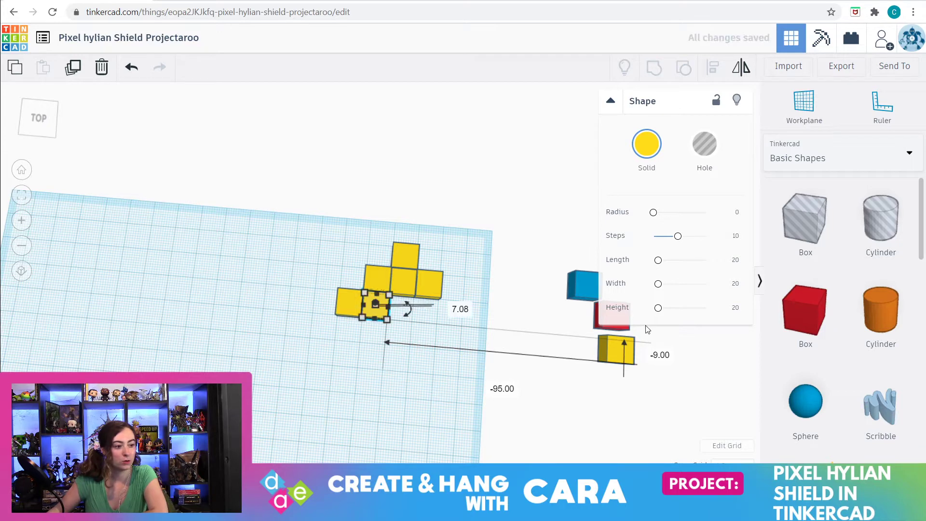
{"action": "left_click_drag", "start_coordinate": [612, 351], "coordinate": [393, 308]}
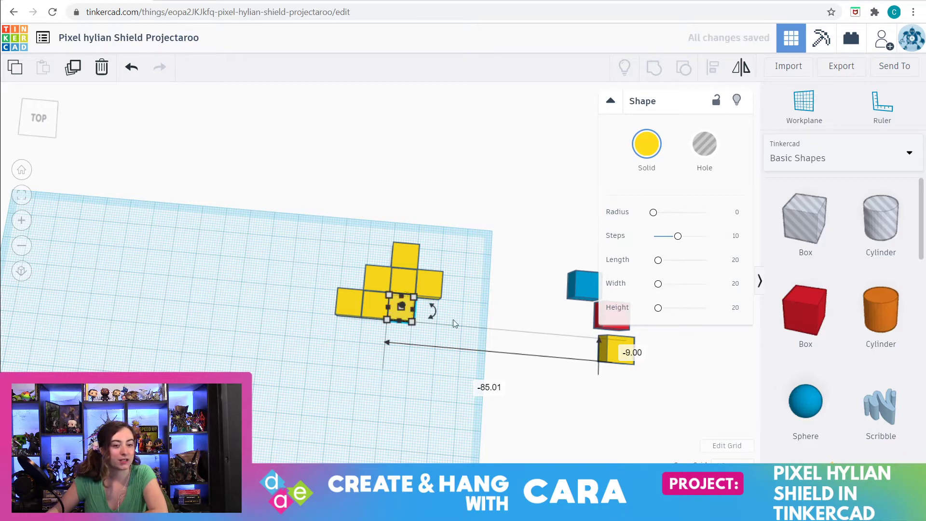
{"action": "left_click_drag", "start_coordinate": [606, 352], "coordinate": [413, 311]}
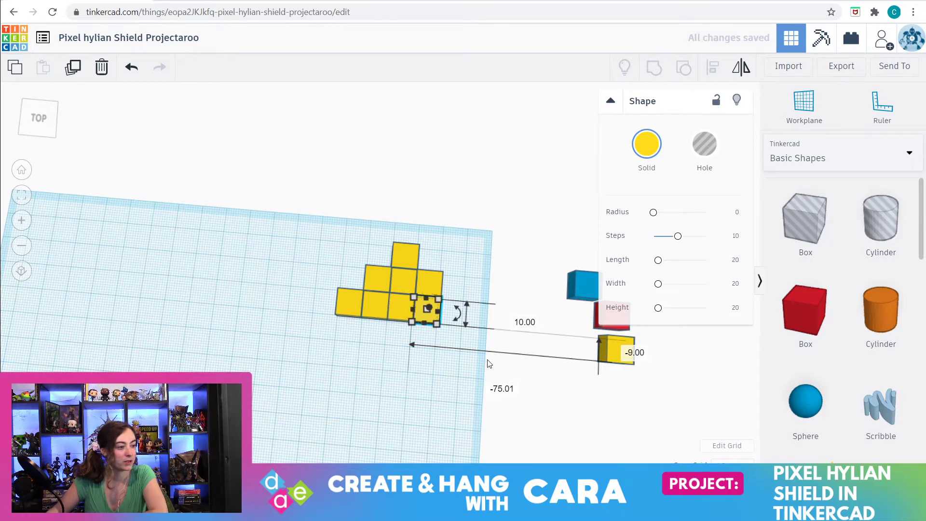
- Duplicate the spare yellow cube again and place the copy flush at the right end of the third row, making it five cubes wide
{"action": "left_click_drag", "start_coordinate": [612, 350], "coordinate": [608, 349]}
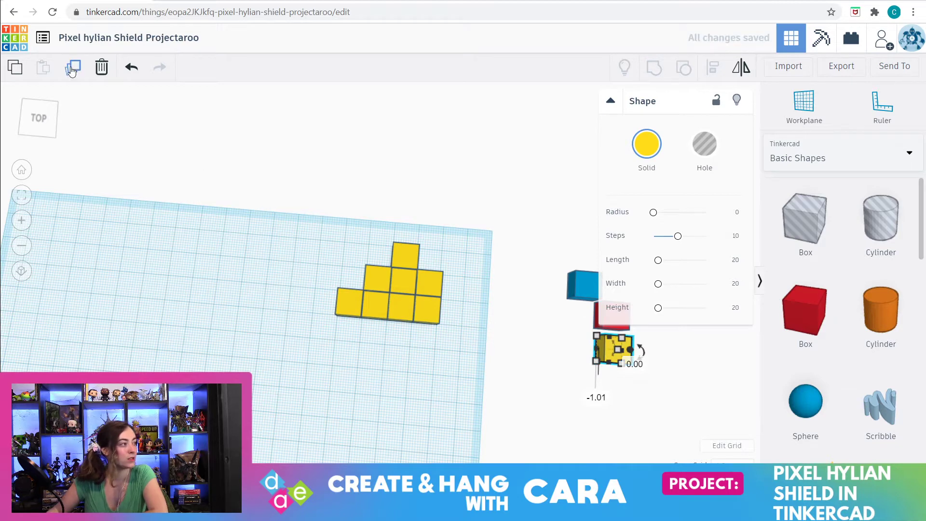
{"action": "left_click", "coordinate": [71, 70]}
{"action": "left_click", "coordinate": [533, 381]}
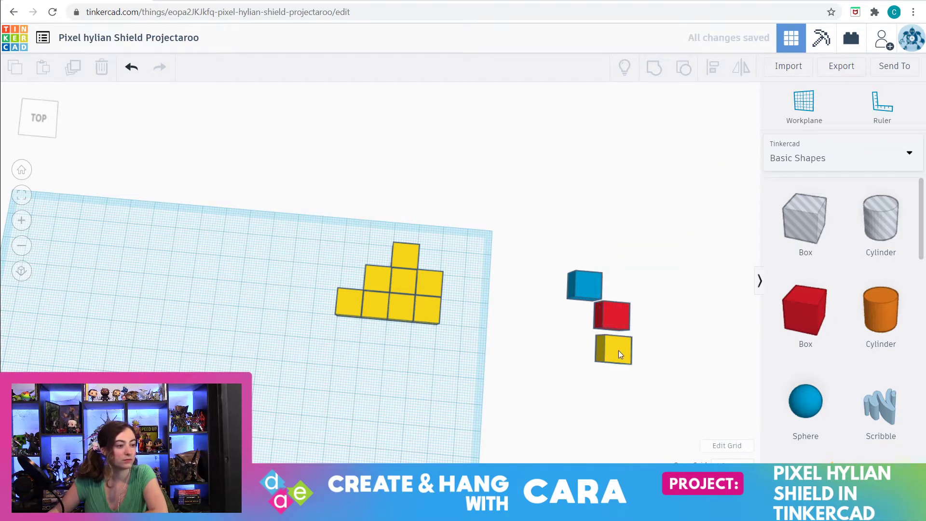
{"action": "left_click_drag", "start_coordinate": [618, 350], "coordinate": [452, 312]}
{"action": "left_click", "coordinate": [422, 387]}
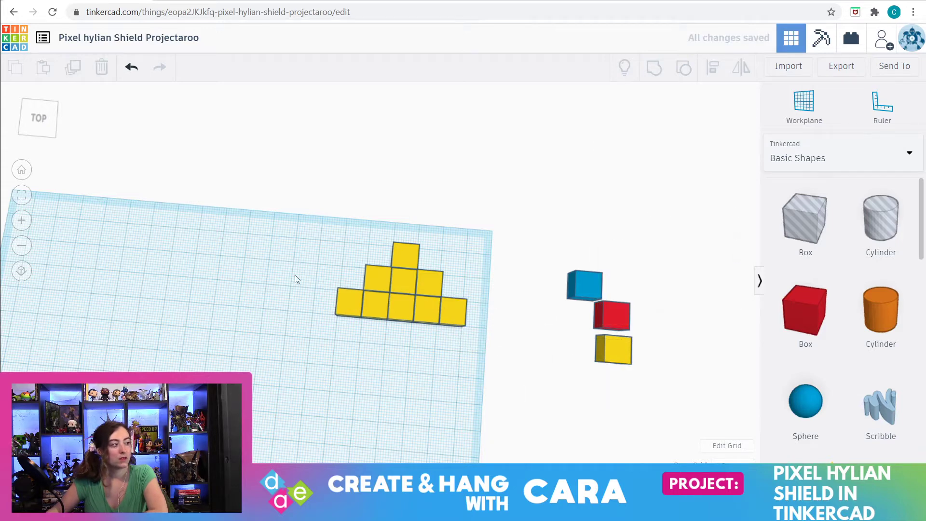
- Examine the yellow triangle's cube alignment up close and from different angles, and compare the triangle with the whole layout
{"action": "left_click", "coordinate": [394, 315]}
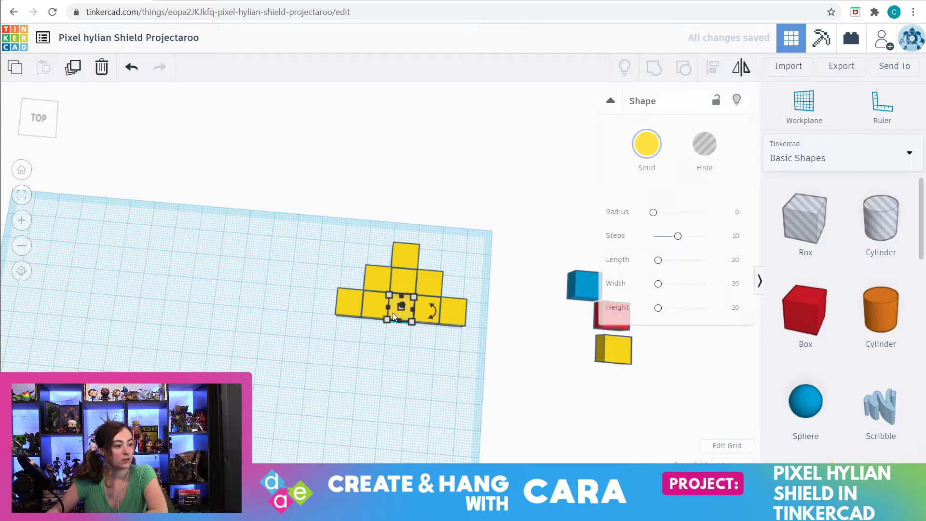
{"action": "left_click", "coordinate": [20, 198]}
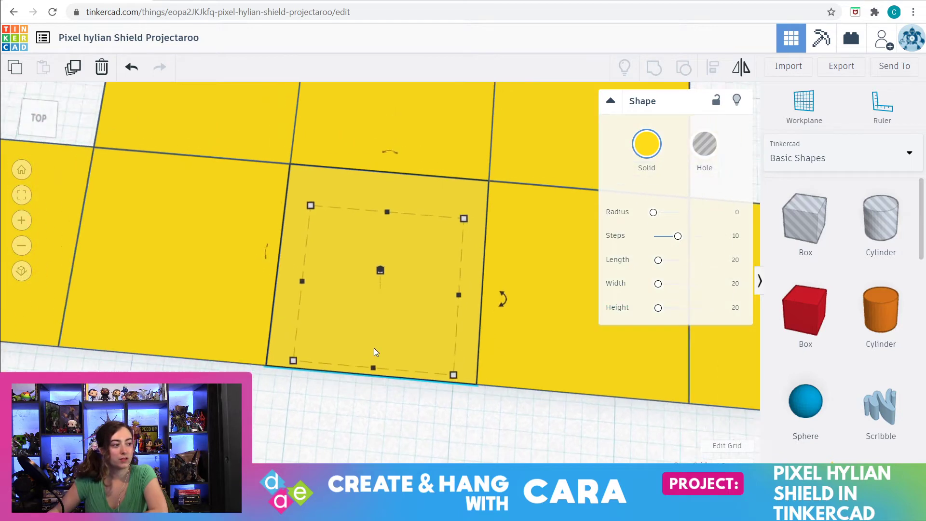
{"action": "scroll", "coordinate": [375, 349], "scroll_direction": "down", "scroll_amount": 6}
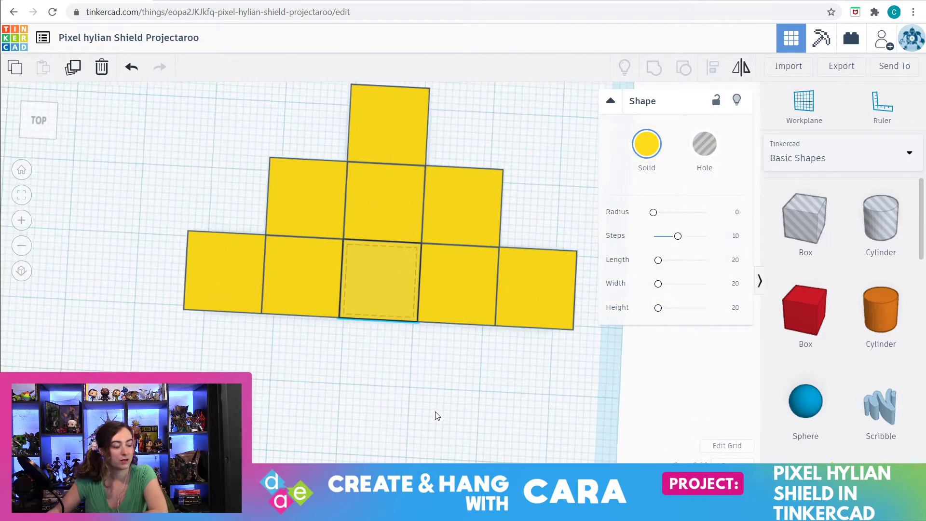
{"action": "mouse_move", "coordinate": [437, 416]}
{"action": "right_mouse_down"}
{"action": "mouse_move", "coordinate": [447, 418]}
{"action": "mouse_move", "coordinate": [419, 379]}
{"action": "mouse_move", "coordinate": [425, 362]}
{"action": "mouse_move", "coordinate": [513, 378]}
{"action": "mouse_move", "coordinate": [495, 407]}
{"action": "mouse_move", "coordinate": [420, 395]}
{"action": "mouse_move", "coordinate": [440, 400]}
{"action": "right_mouse_up"}
{"action": "scroll", "coordinate": [440, 399], "scroll_direction": "down", "scroll_amount": 4}
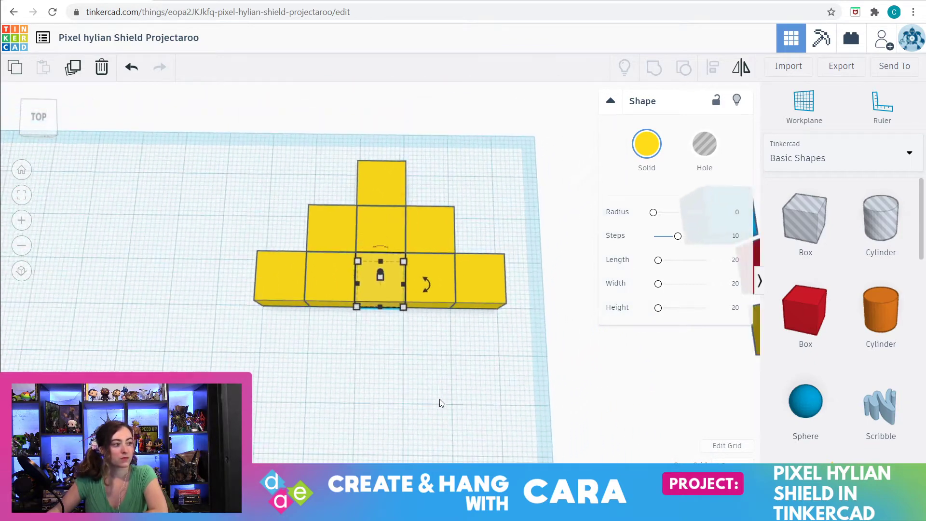
{"action": "scroll", "coordinate": [439, 403], "scroll_direction": "down", "scroll_amount": 6}
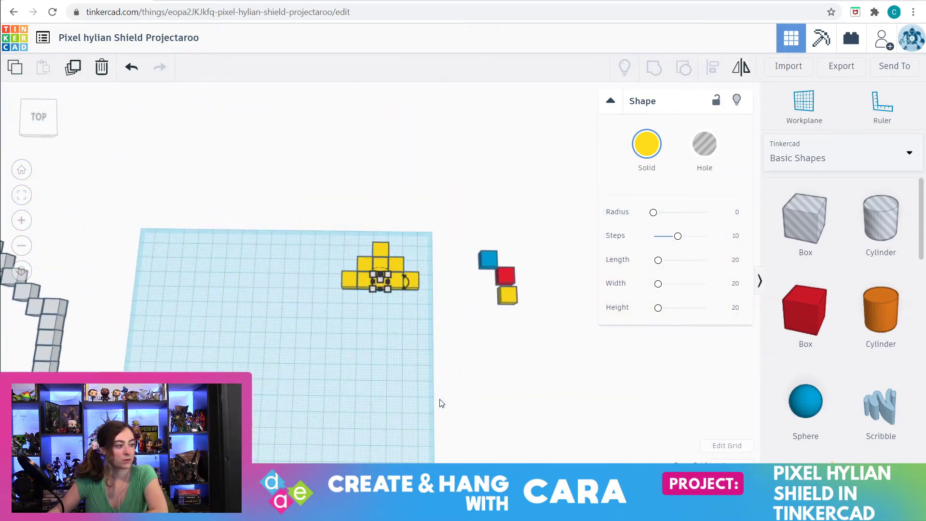
{"action": "scroll", "coordinate": [432, 402], "scroll_direction": "down", "scroll_amount": 3}
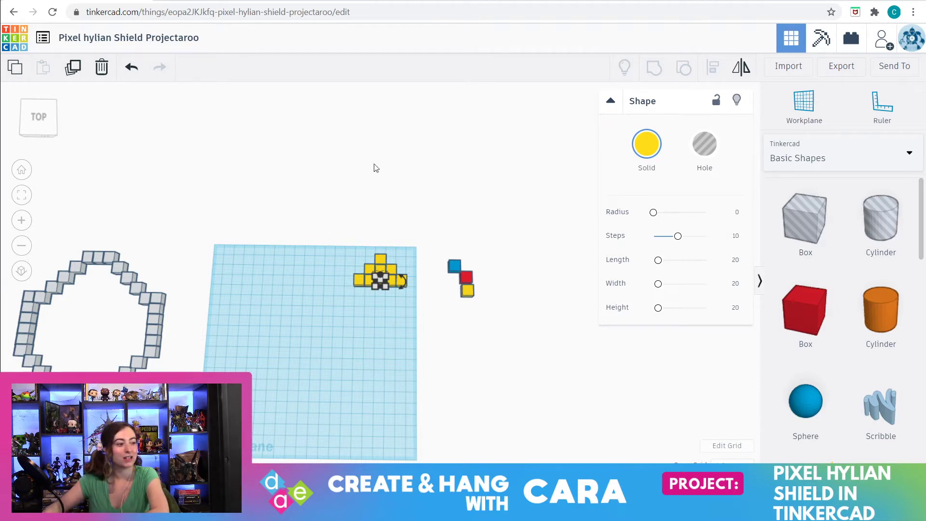
{"action": "left_click", "coordinate": [414, 183]}
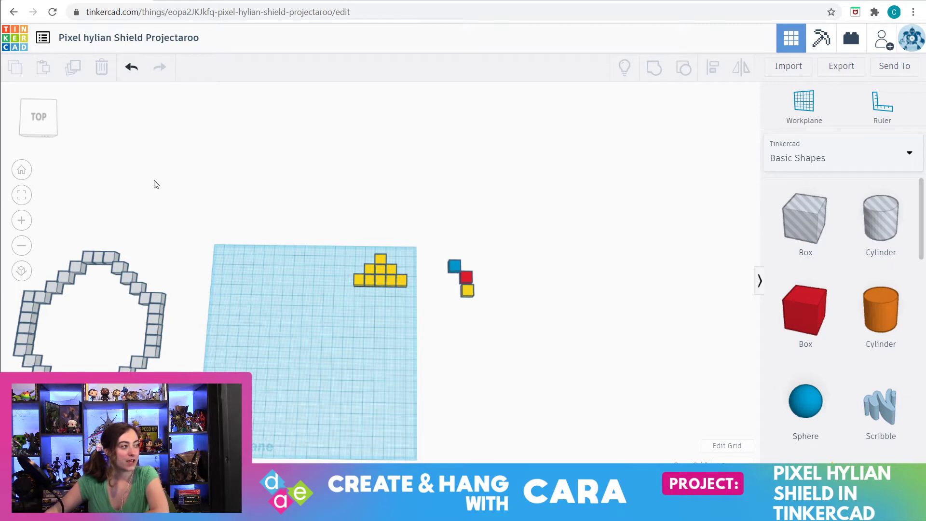
{"action": "left_click", "coordinate": [20, 201]}
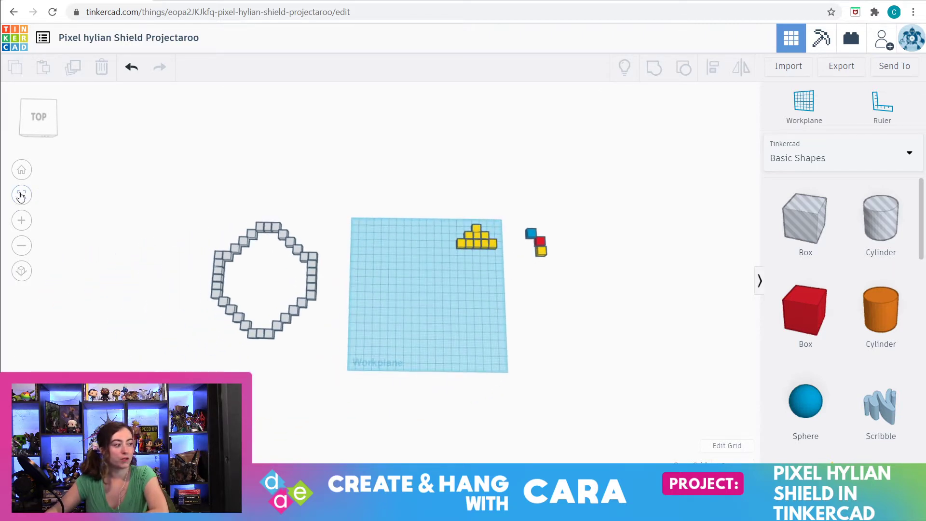
{"action": "left_click", "coordinate": [464, 246]}
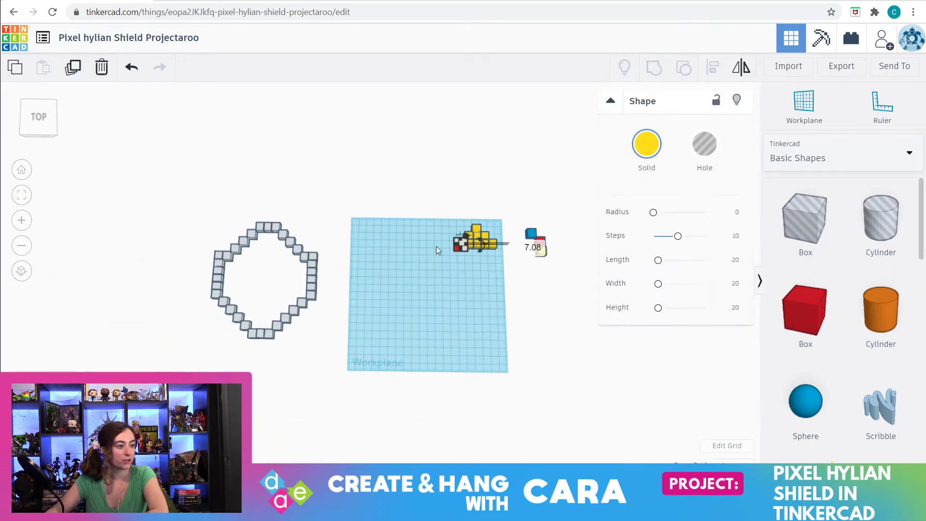
{"action": "left_click", "coordinate": [21, 195]}
{"action": "scroll", "coordinate": [370, 312], "scroll_direction": "down", "scroll_amount": 10}
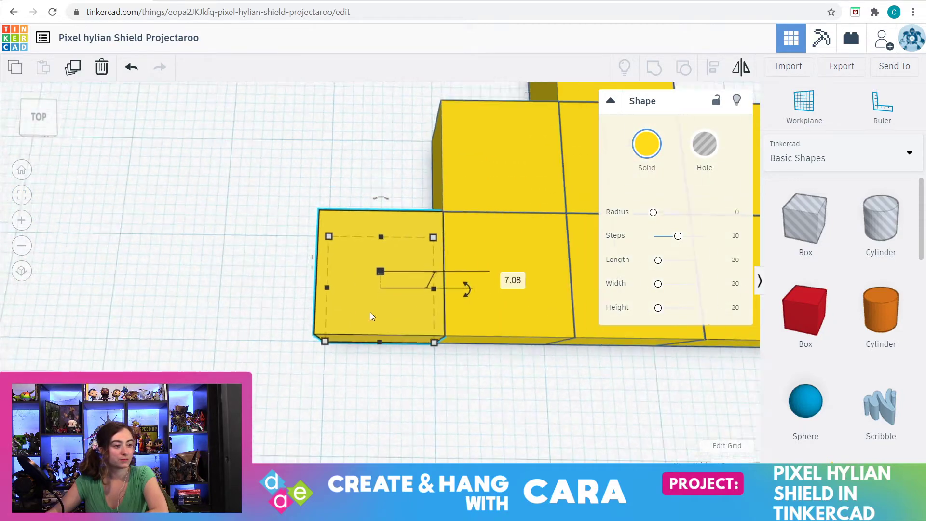
{"action": "right_click_drag", "start_coordinate": [511, 351], "coordinate": [459, 294]}
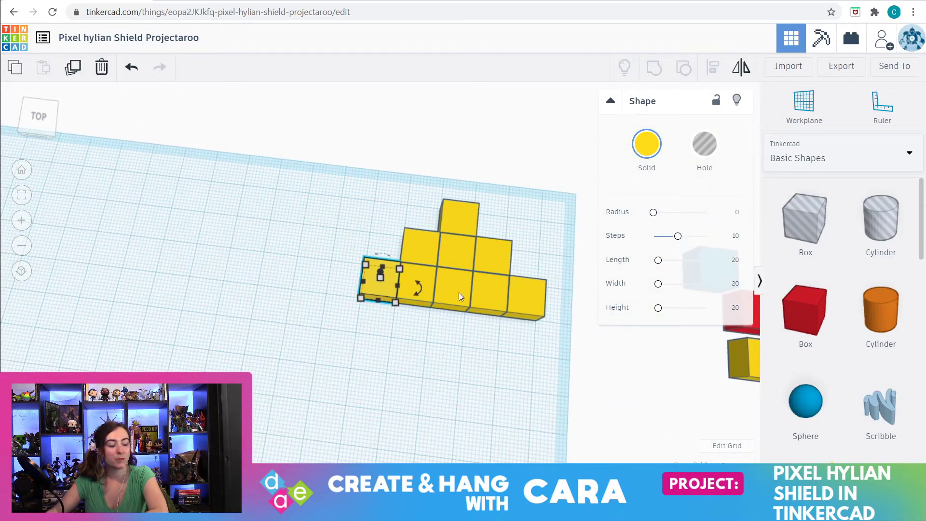
{"action": "left_click", "coordinate": [414, 178]}
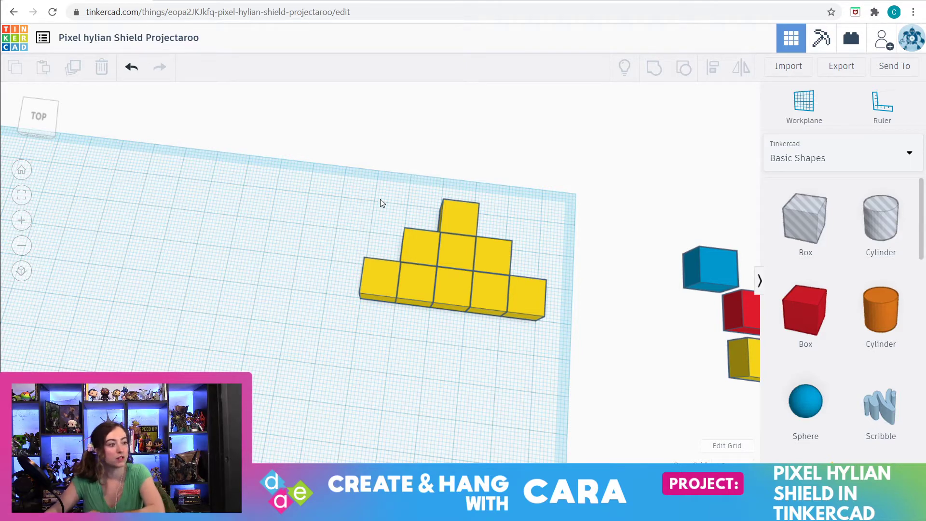
- Duplicate the nine-cube yellow triangle and move the copy about 20 units left and 30 units down, its top cube under the original's left corner
{"action": "left_click_drag", "start_coordinate": [335, 173], "coordinate": [550, 340]}
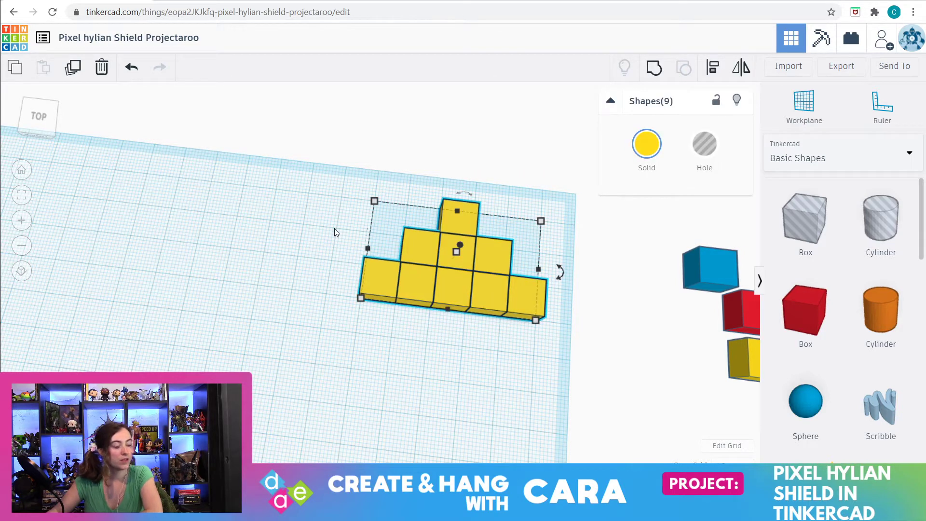
{"action": "left_click", "coordinate": [73, 67]}
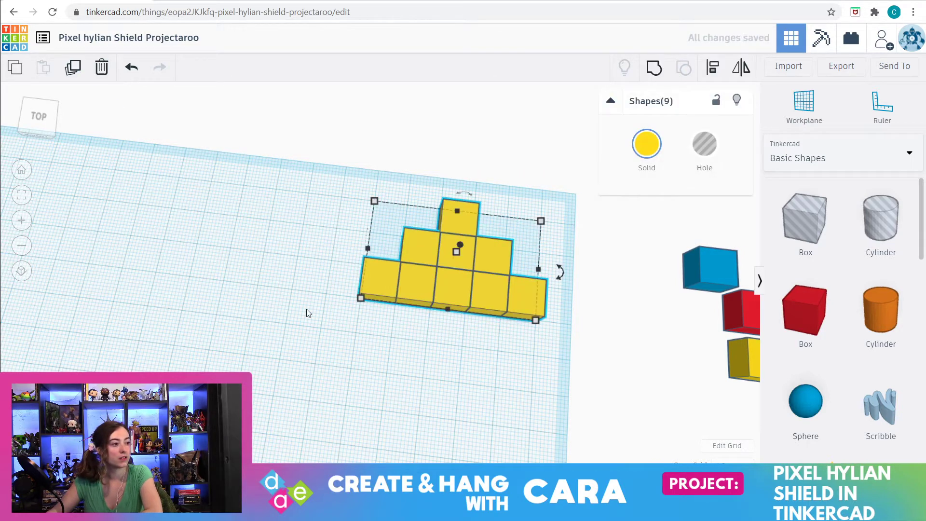
{"action": "left_click_drag", "start_coordinate": [412, 289], "coordinate": [325, 387]}
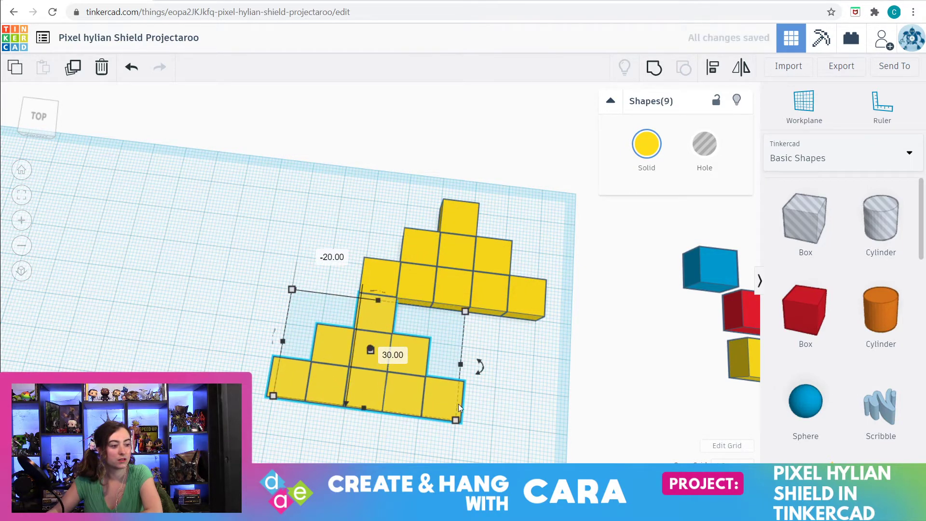
- Move both yellow triangles together about 54 units left and 3 units down on the workplane
{"action": "scroll", "coordinate": [459, 404], "scroll_direction": "down", "scroll_amount": 2}
{"action": "scroll", "coordinate": [453, 402], "scroll_direction": "down", "scroll_amount": 3}
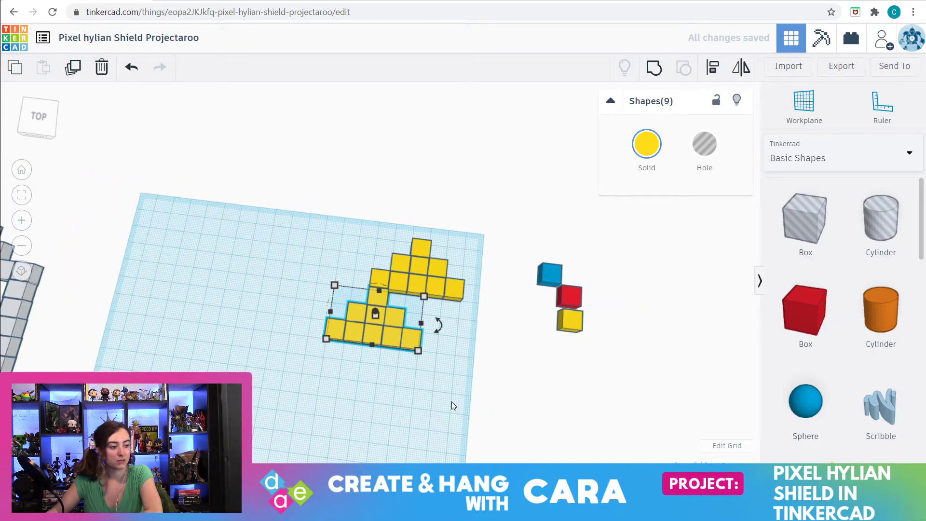
{"action": "left_click_drag", "start_coordinate": [305, 189], "coordinate": [474, 403]}
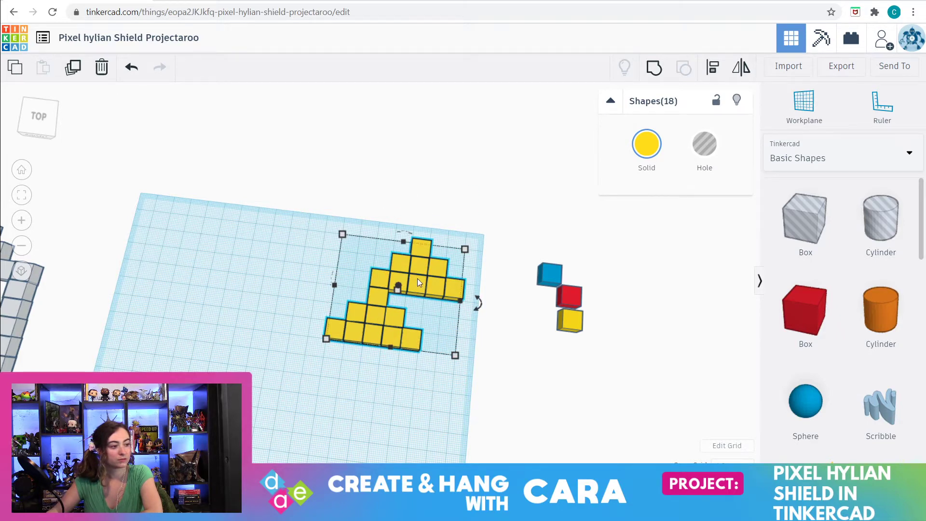
{"action": "left_click_drag", "start_coordinate": [418, 282], "coordinate": [320, 272]}
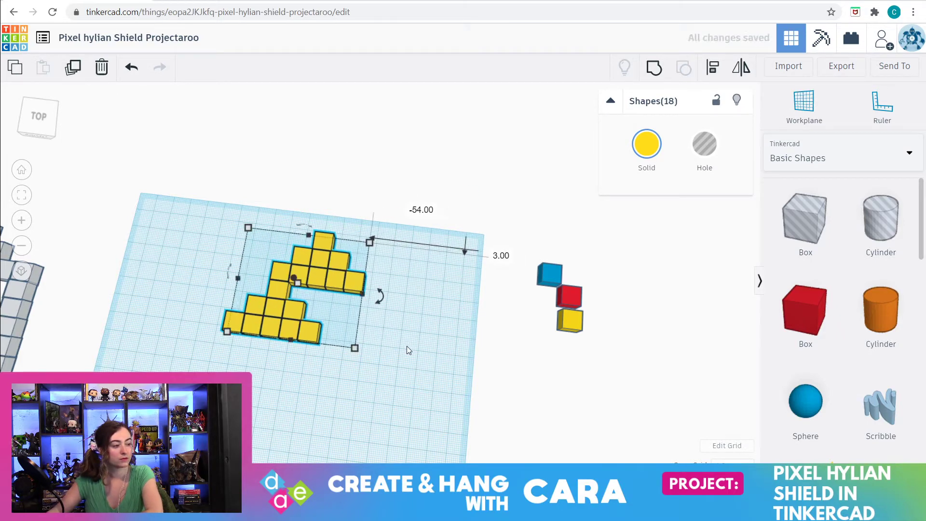
{"action": "scroll", "coordinate": [383, 349], "scroll_direction": "down", "scroll_amount": 3}
{"action": "left_click", "coordinate": [330, 366]}
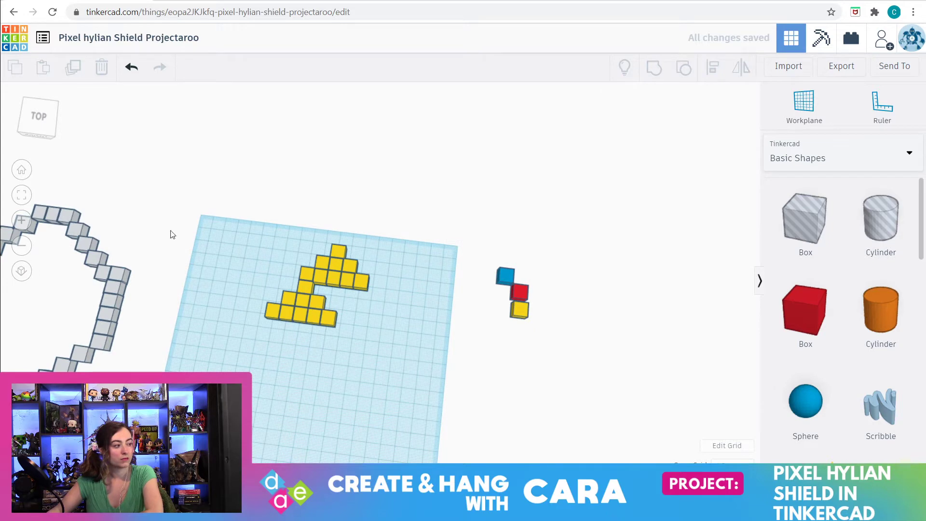
- Duplicate the upper nine-cube yellow triangle and place the copy at the lower right, its top cube under the original's right corner
{"action": "left_click", "coordinate": [300, 318]}
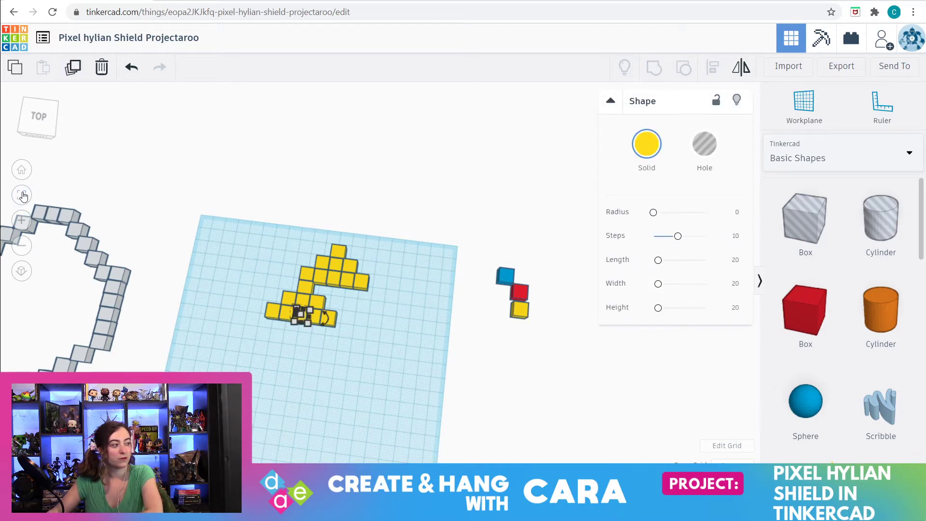
{"action": "left_click", "coordinate": [23, 196]}
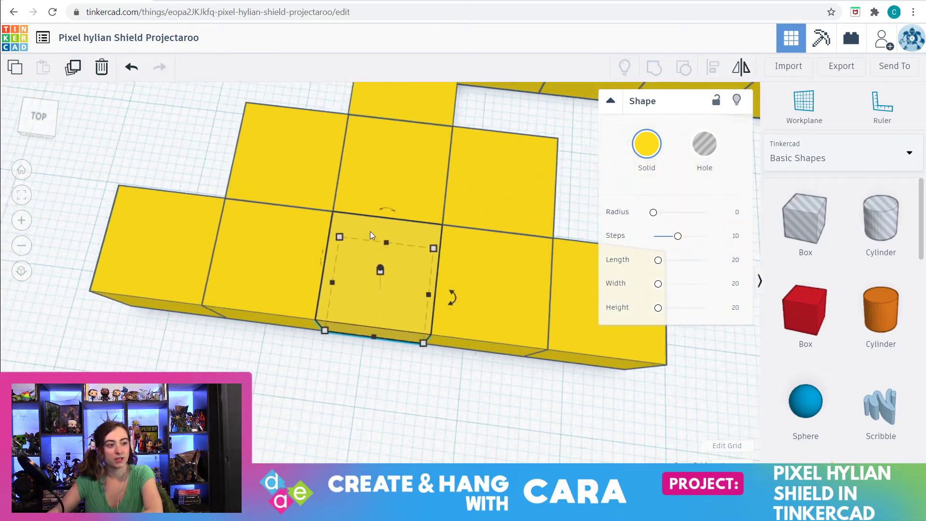
{"action": "scroll", "coordinate": [369, 230], "scroll_direction": "down", "scroll_amount": 8}
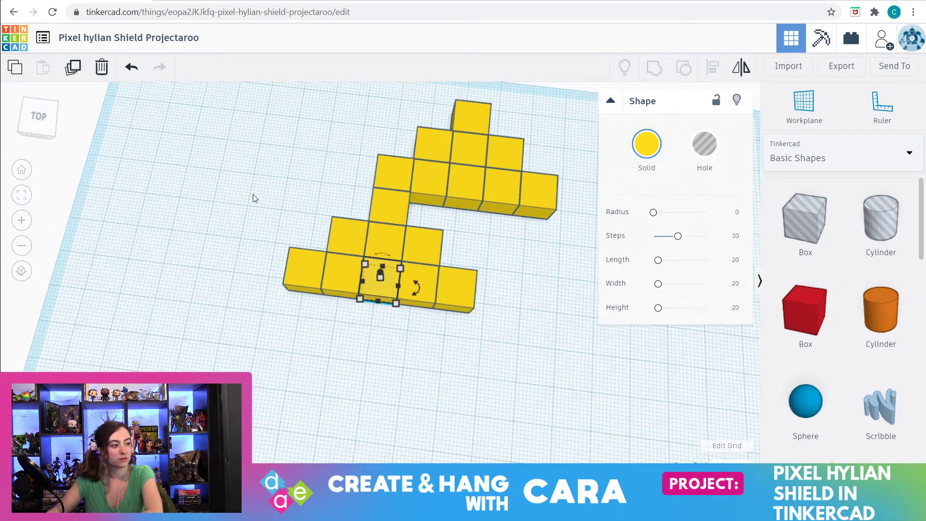
{"action": "left_click_drag", "start_coordinate": [257, 195], "coordinate": [468, 341]}
{"action": "left_click", "coordinate": [511, 332]}
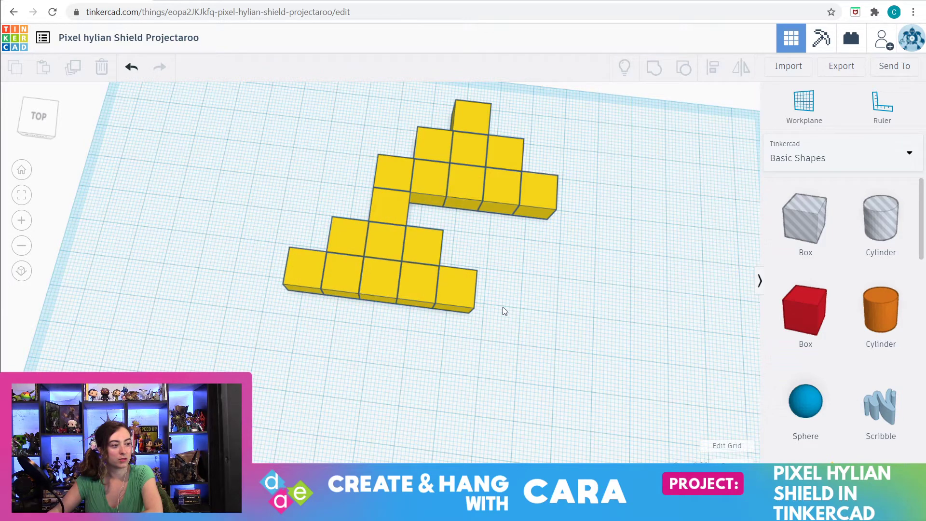
{"action": "left_click_drag", "start_coordinate": [350, 177], "coordinate": [553, 116]}
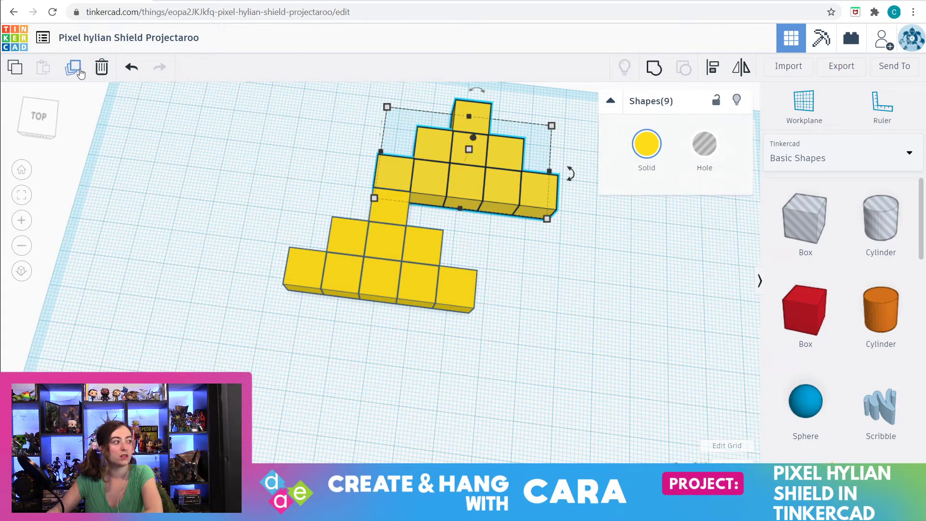
{"action": "left_click", "coordinate": [73, 67]}
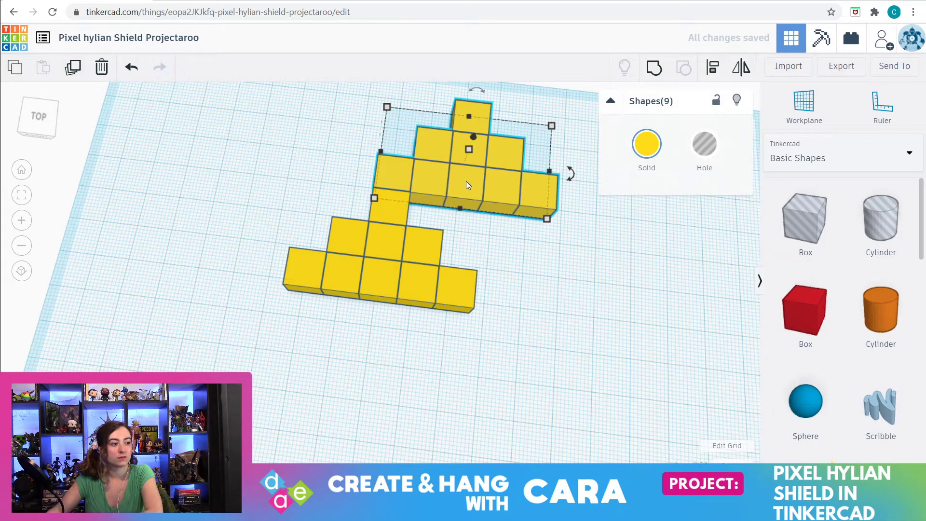
{"action": "left_click_drag", "start_coordinate": [466, 181], "coordinate": [532, 294]}
{"action": "left_click", "coordinate": [507, 390]}
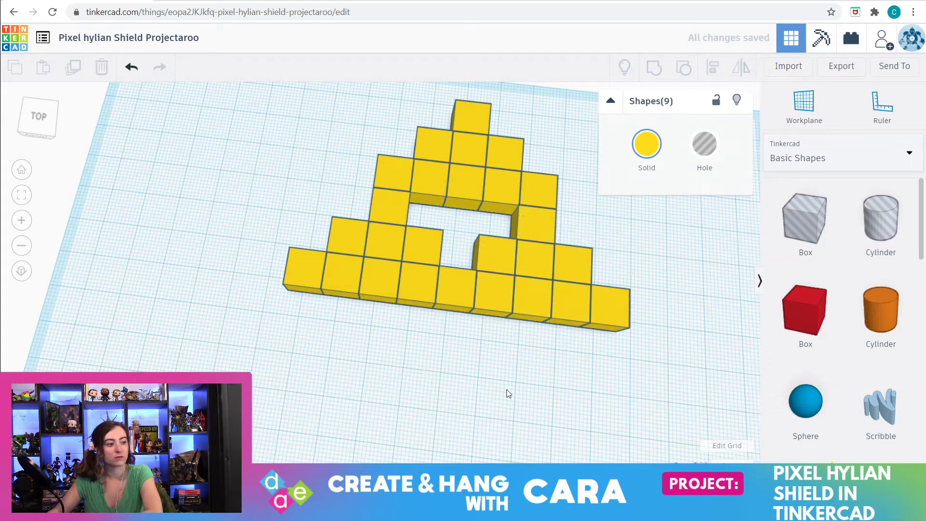
- Examine the three-triangle Triforce from above, both close up and beside the grey shield outline
{"action": "scroll", "coordinate": [506, 389], "scroll_direction": "down", "scroll_amount": 4}
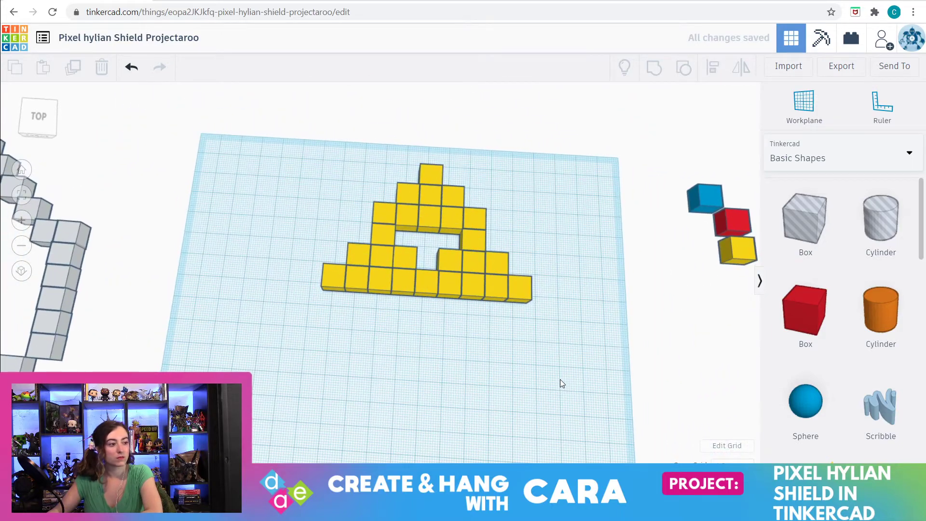
{"action": "scroll", "coordinate": [560, 384], "scroll_direction": "down", "scroll_amount": 2}
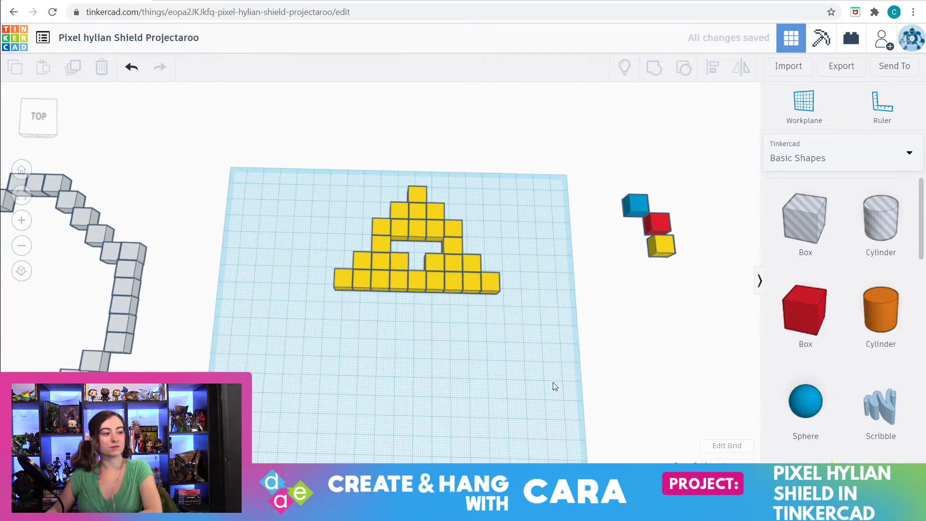
{"action": "right_click_drag", "start_coordinate": [553, 383], "coordinate": [551, 411]}
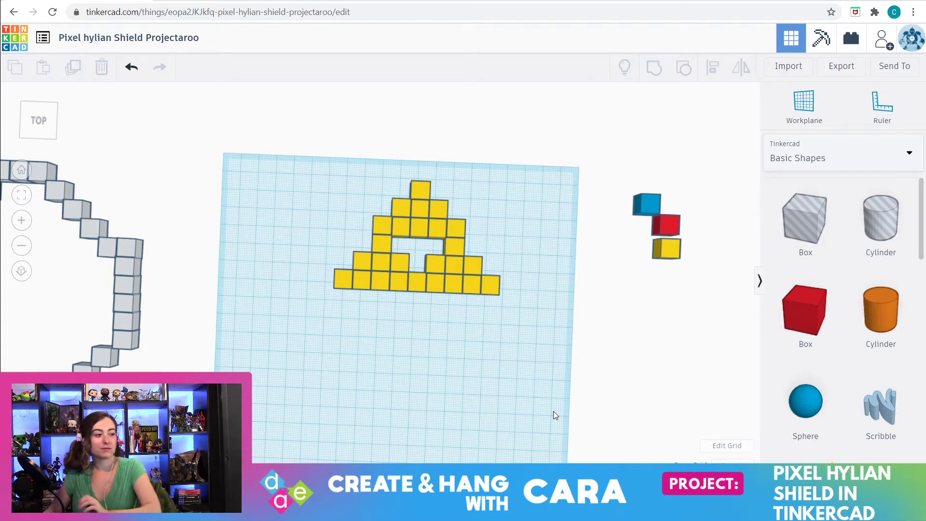
{"action": "scroll", "coordinate": [489, 306], "scroll_direction": "down", "scroll_amount": 3}
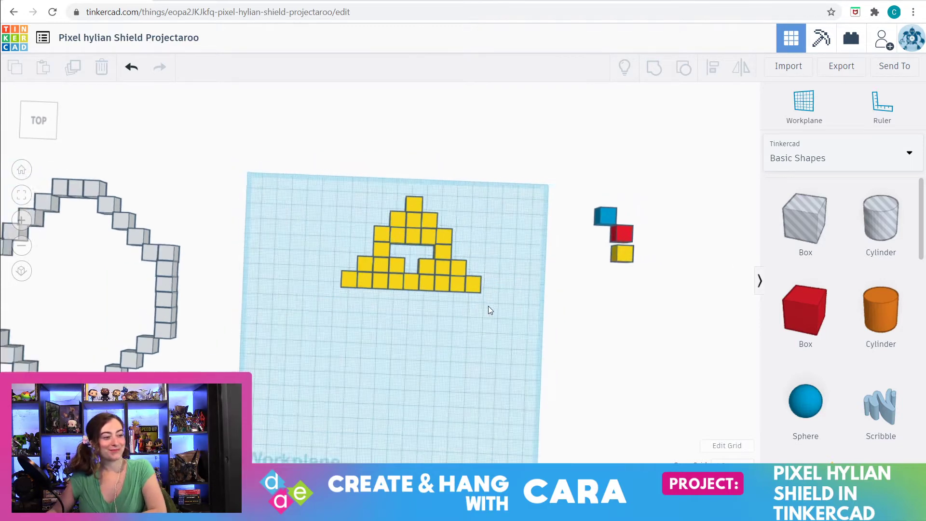
{"action": "scroll", "coordinate": [491, 318], "scroll_direction": "up", "scroll_amount": 5}
{"action": "scroll", "coordinate": [491, 318], "scroll_direction": "up", "scroll_amount": 2}
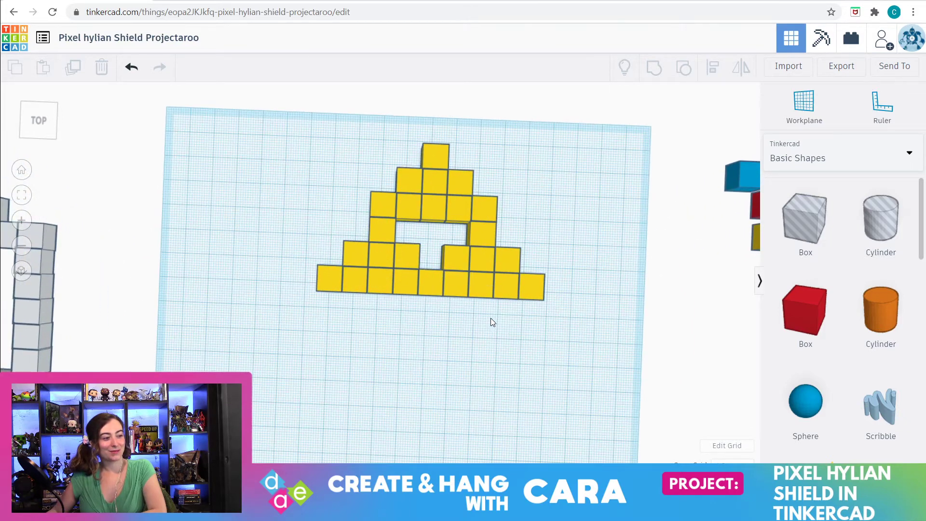
{"action": "scroll", "coordinate": [526, 347], "scroll_direction": "down", "scroll_amount": 5}
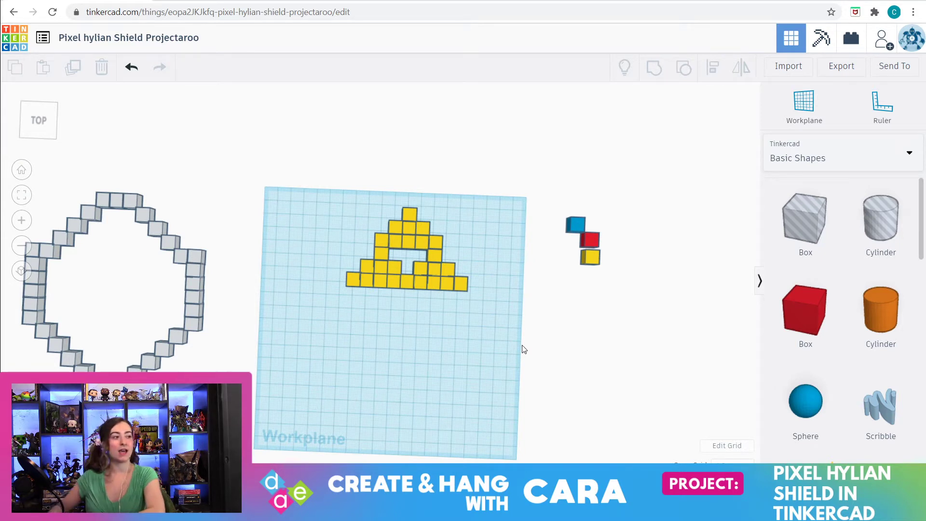
- Open Google in a new browser tab and search its images for "hylian shield"
{"action": "left_click", "coordinate": [163, 2]}
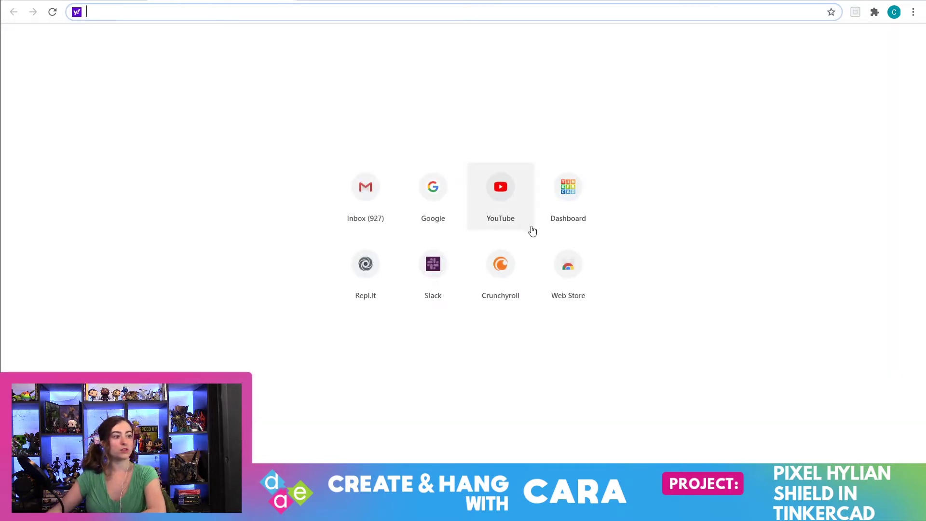
{"action": "left_click", "coordinate": [443, 203]}
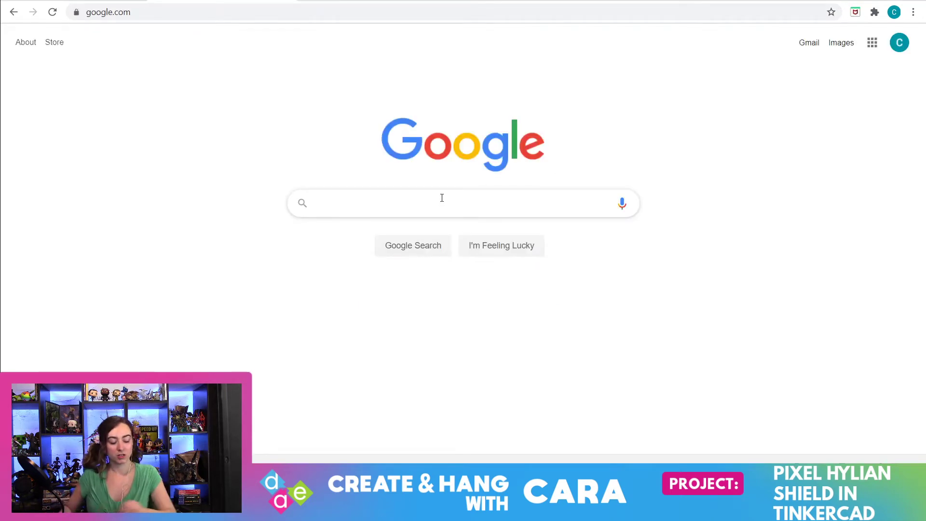
{"action": "type", "text": "hylian"}
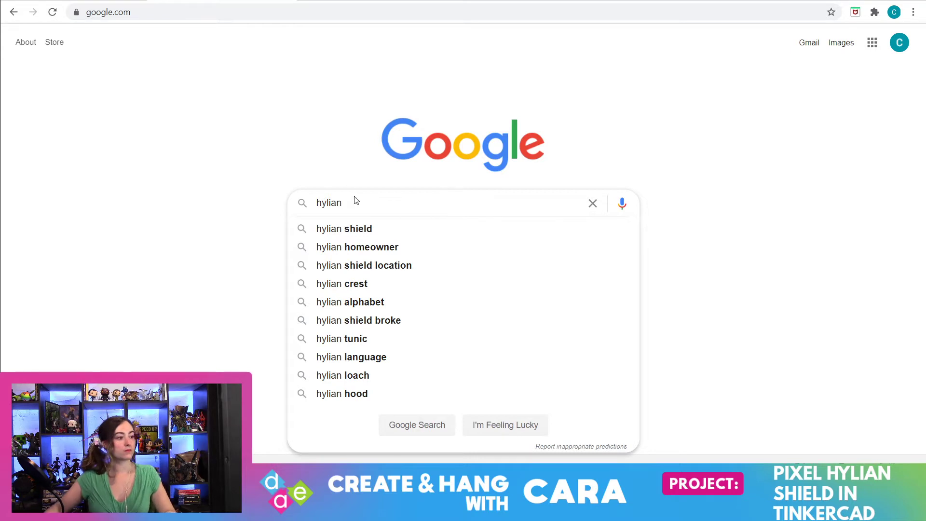
{"action": "left_click", "coordinate": [356, 231]}
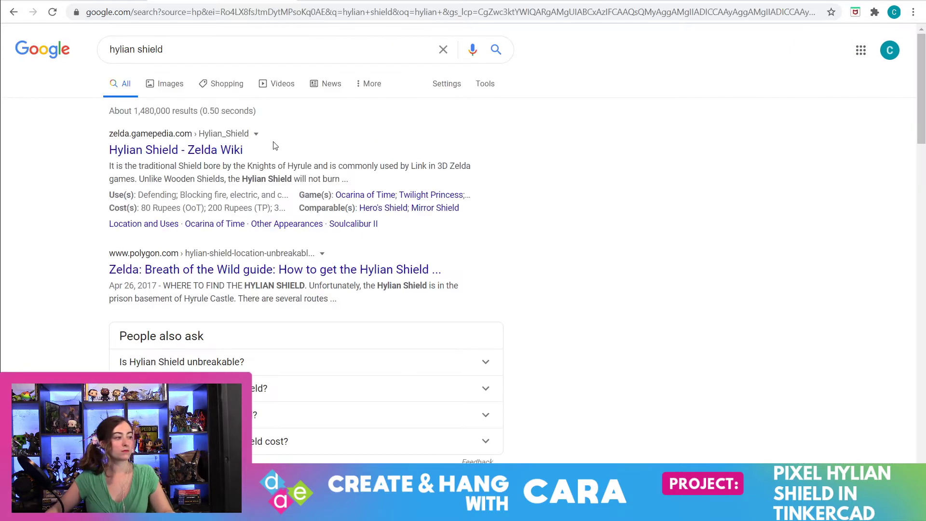
{"action": "left_click", "coordinate": [175, 83]}
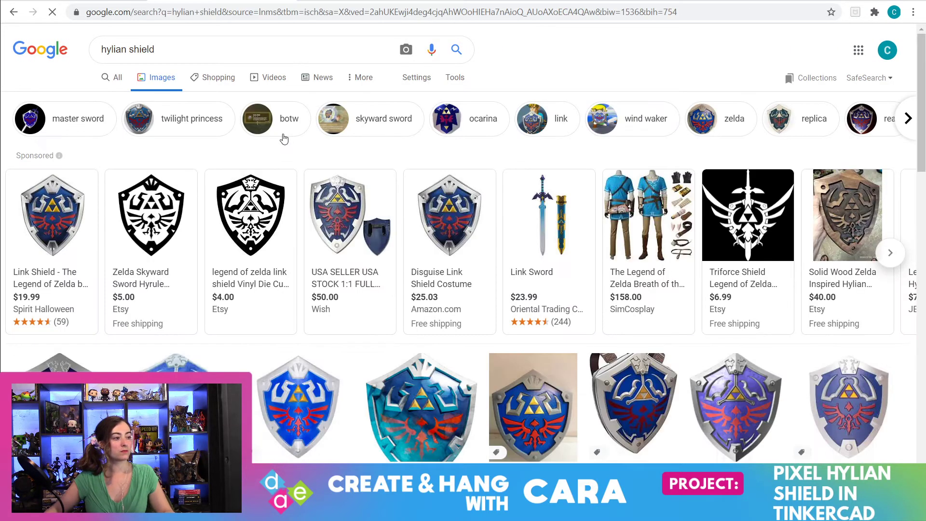
- Preview the Merchoid Skyward Sword shield replica and the TurboSquid "hylian shield pbr" image as design references
{"action": "scroll", "coordinate": [330, 284], "scroll_direction": "down", "scroll_amount": 3}
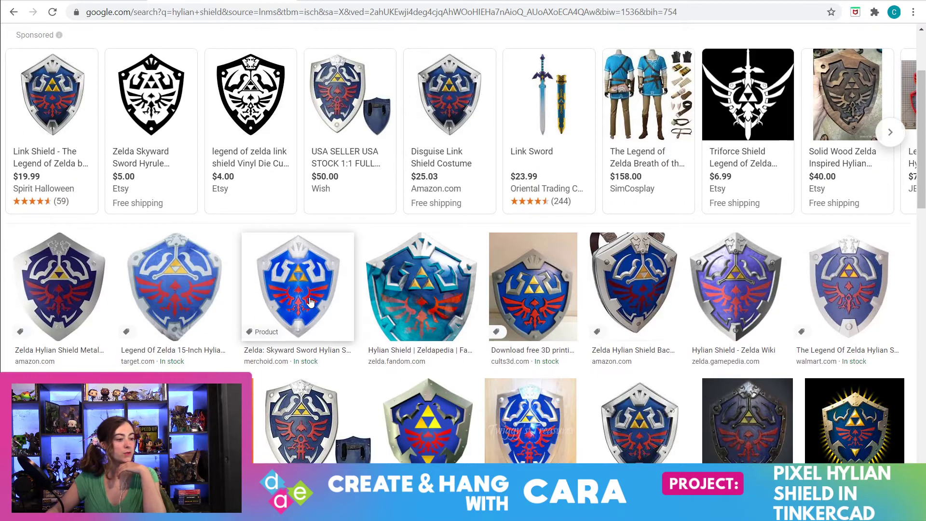
{"action": "scroll", "coordinate": [410, 386], "scroll_direction": "down", "scroll_amount": 2}
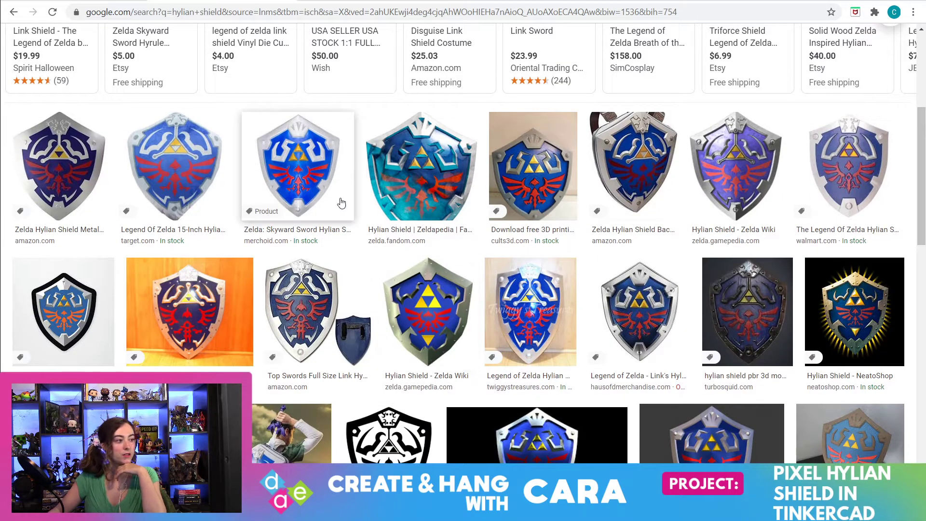
{"action": "left_click", "coordinate": [316, 174]}
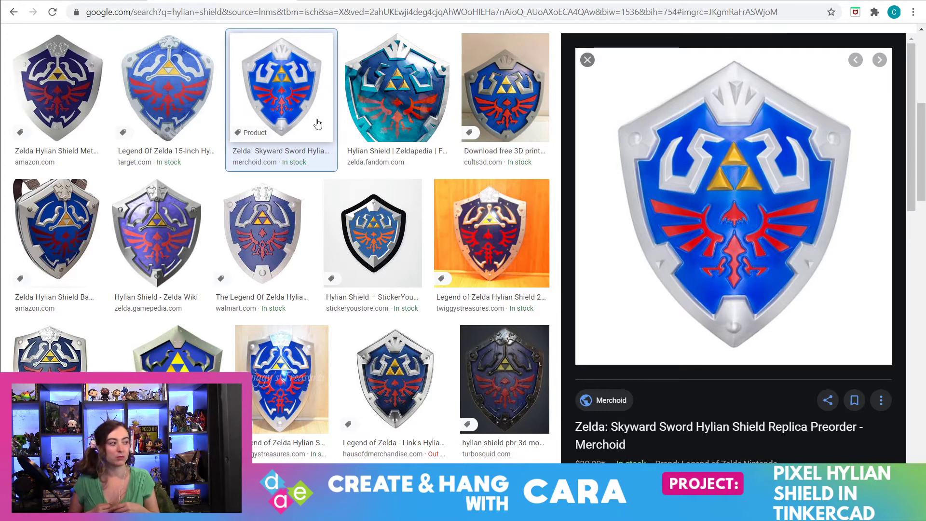
{"action": "left_click", "coordinate": [530, 369]}
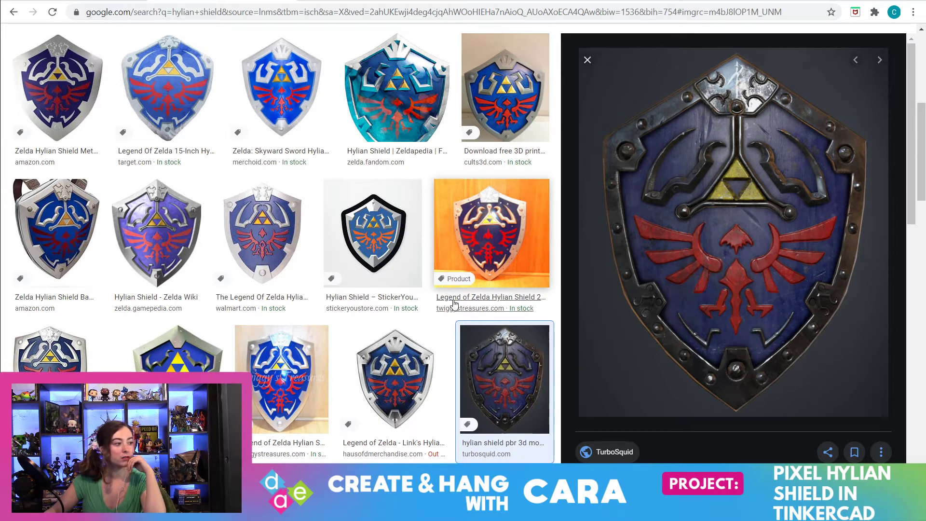
- Preview the stained-glass Hylian shield image from Etsy
{"action": "scroll", "coordinate": [451, 305], "scroll_direction": "down", "scroll_amount": 3}
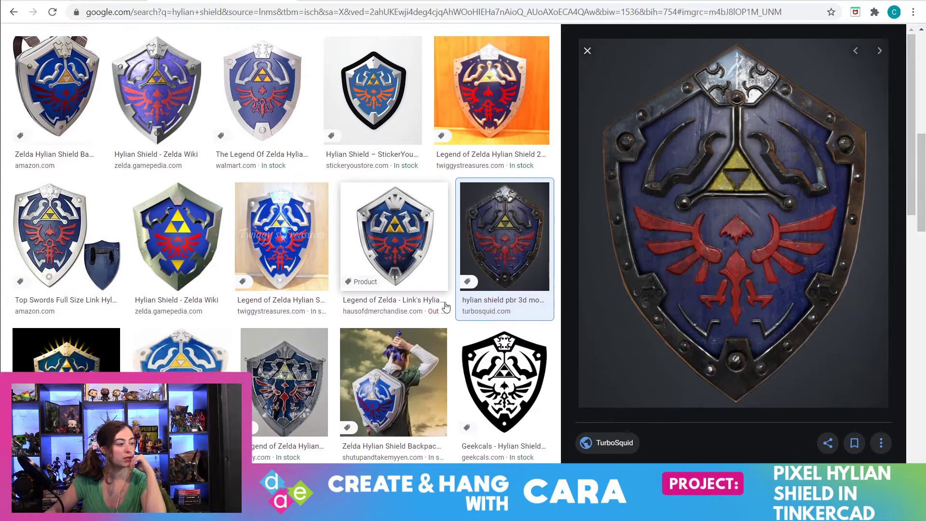
{"action": "scroll", "coordinate": [445, 307], "scroll_direction": "down", "scroll_amount": 2}
{"action": "left_click", "coordinate": [296, 270]}
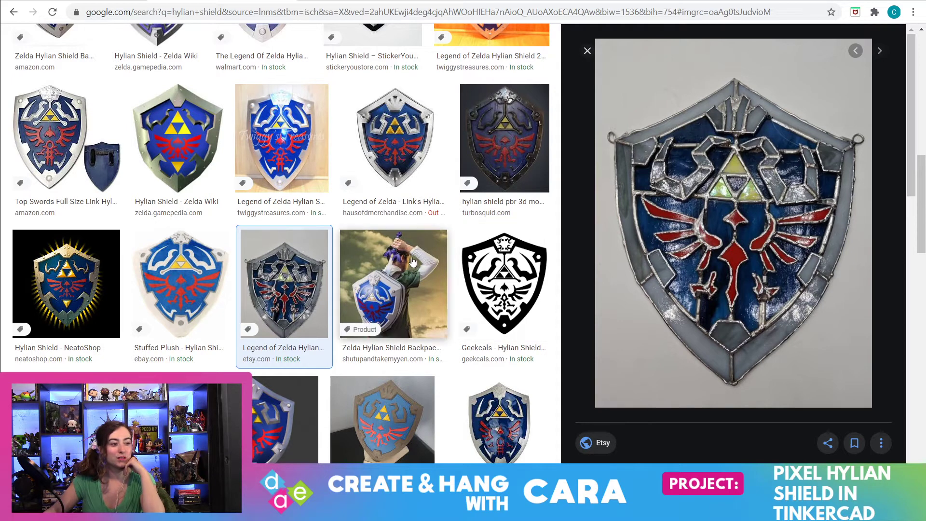
- Browse more Hylian shield images to compare their designs, and preview the angled photo from Interwebs.Store
{"action": "scroll", "coordinate": [413, 261], "scroll_direction": "down", "scroll_amount": 1}
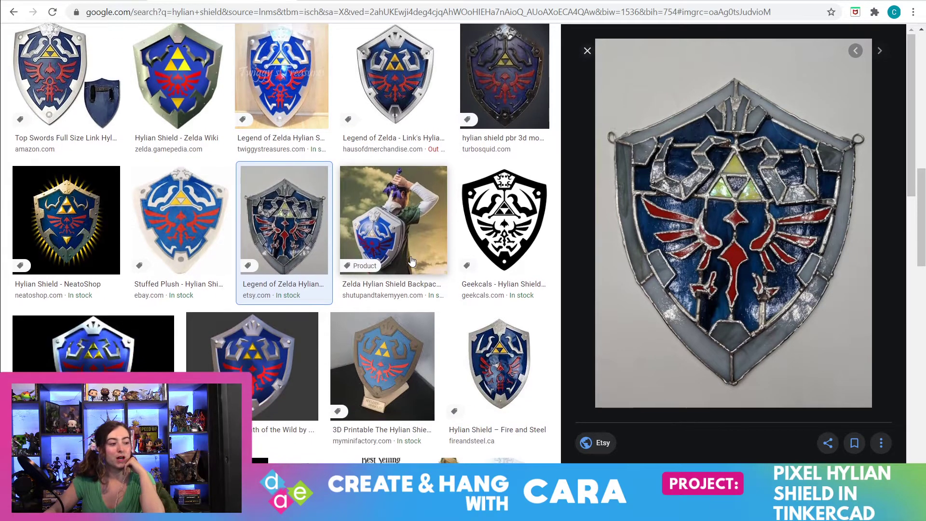
{"action": "scroll", "coordinate": [413, 261], "scroll_direction": "down", "scroll_amount": 1}
{"action": "scroll", "coordinate": [413, 262], "scroll_direction": "up", "scroll_amount": 3}
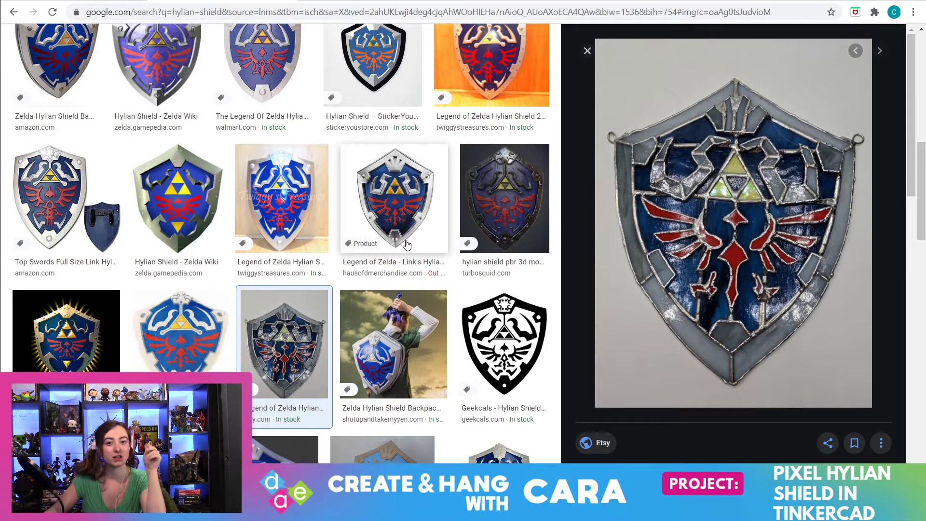
{"action": "scroll", "coordinate": [406, 241], "scroll_direction": "up", "scroll_amount": 1}
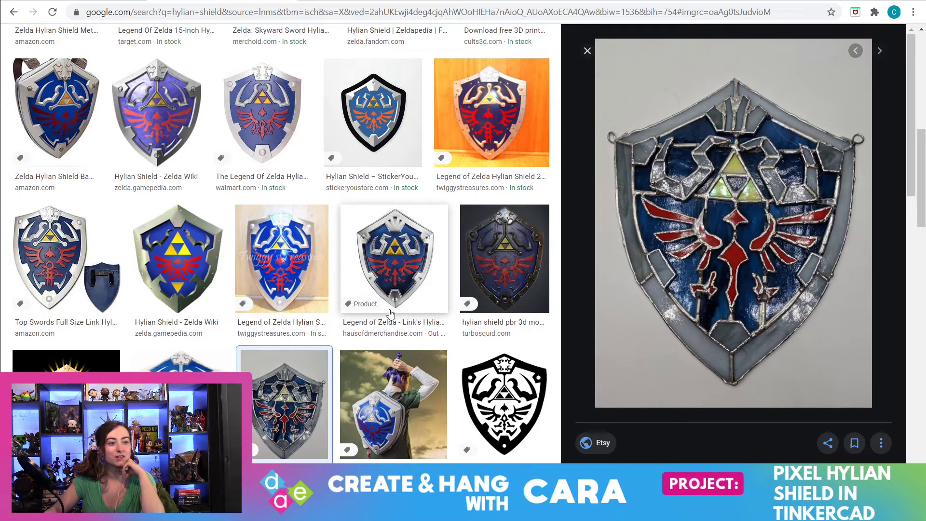
{"action": "scroll", "coordinate": [376, 316], "scroll_direction": "up", "scroll_amount": 3}
{"action": "scroll", "coordinate": [376, 316], "scroll_direction": "up", "scroll_amount": 4}
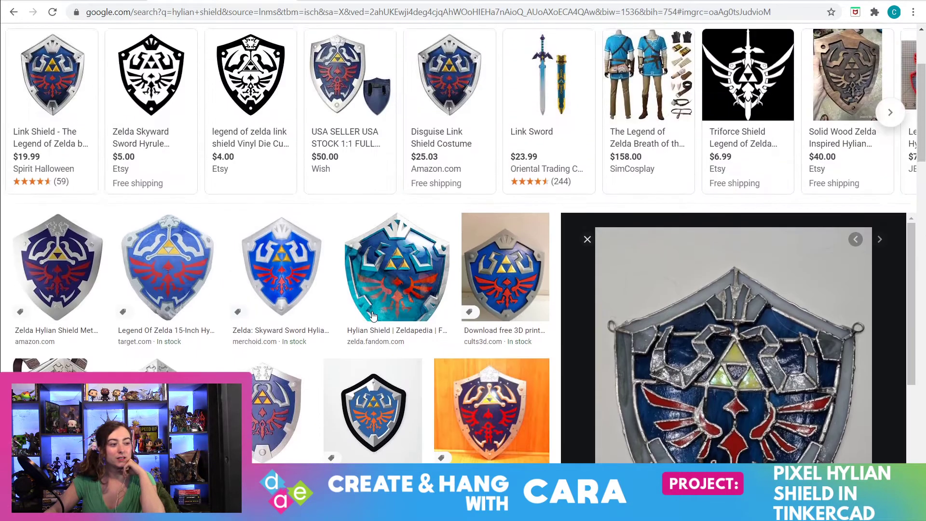
{"action": "scroll", "coordinate": [376, 316], "scroll_direction": "down", "scroll_amount": 3}
{"action": "scroll", "coordinate": [373, 315], "scroll_direction": "down", "scroll_amount": 20}
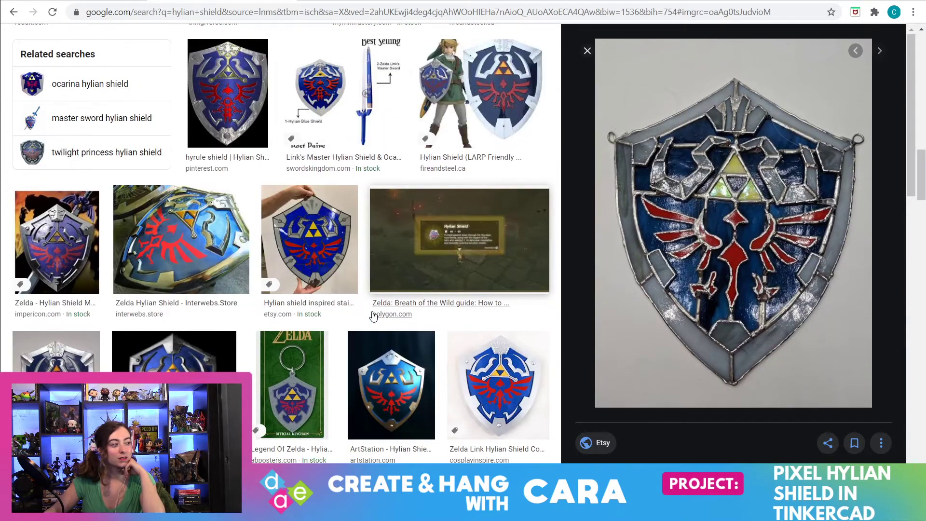
{"action": "scroll", "coordinate": [372, 316], "scroll_direction": "down", "scroll_amount": 1}
{"action": "scroll", "coordinate": [373, 316], "scroll_direction": "down", "scroll_amount": 1}
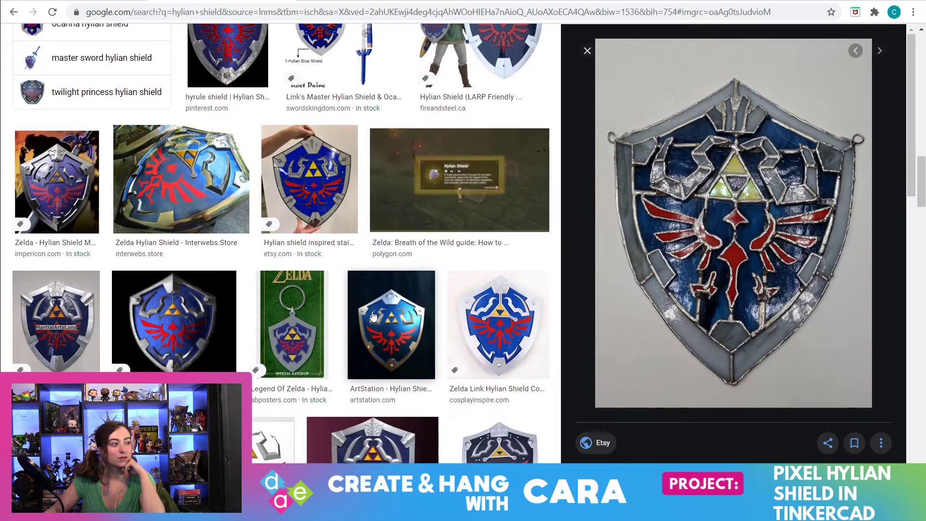
{"action": "scroll", "coordinate": [335, 296], "scroll_direction": "down", "scroll_amount": 2}
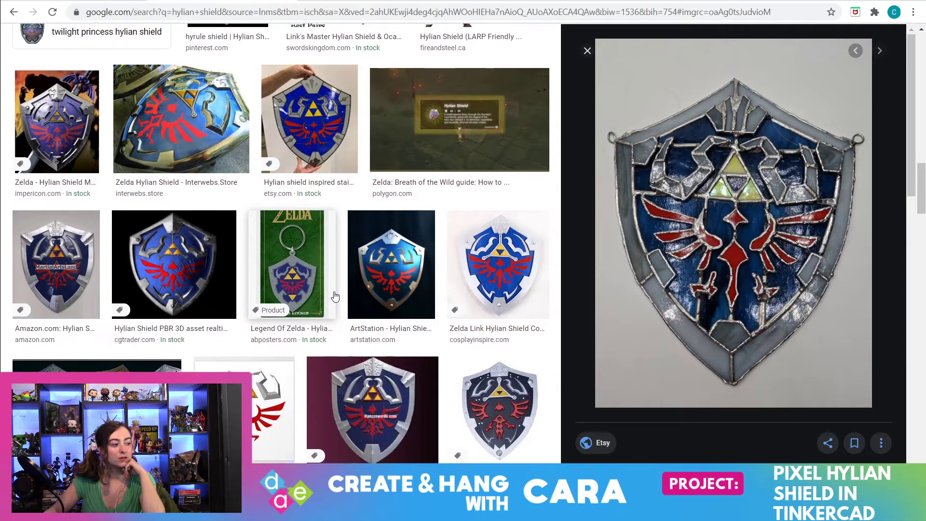
{"action": "left_click", "coordinate": [209, 158]}
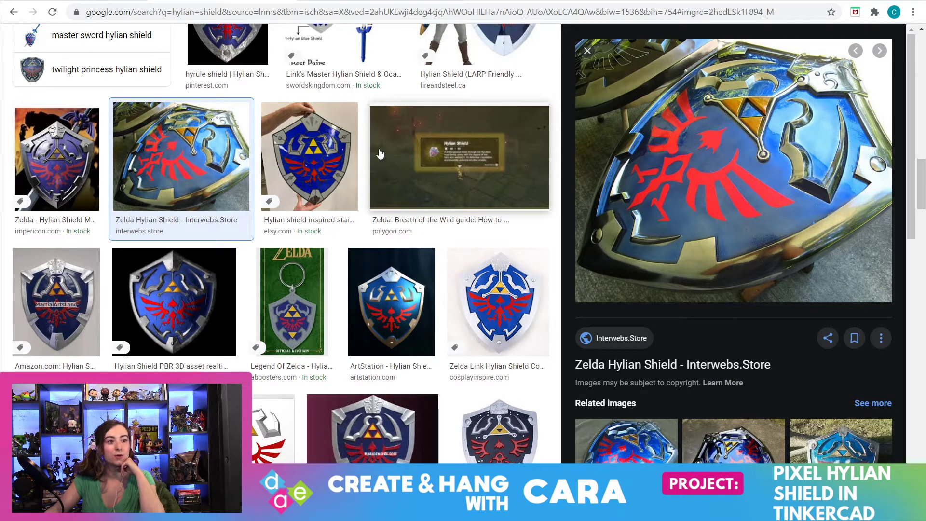
- Go back up through the Hylian shield image results and preview the Merchoid Skyward Sword replica as the reference
{"action": "scroll", "coordinate": [380, 154], "scroll_direction": "up", "scroll_amount": 4}
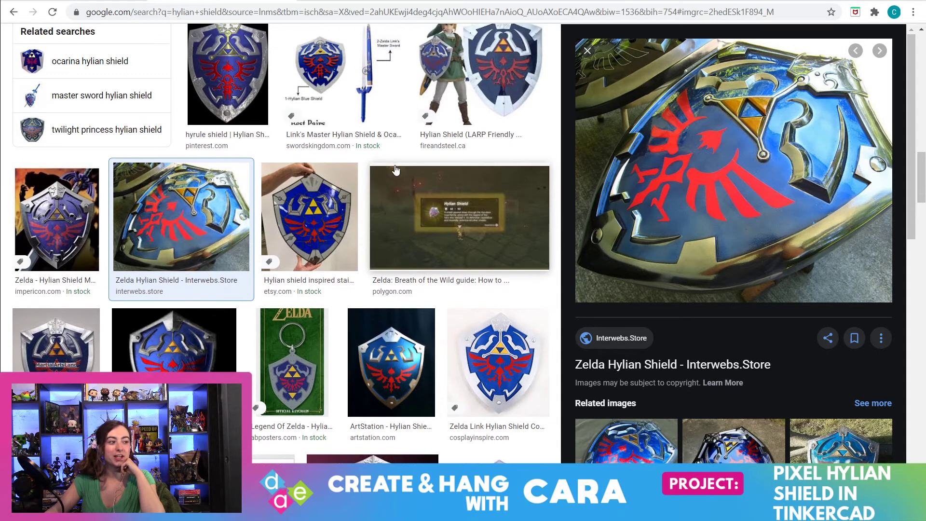
{"action": "scroll", "coordinate": [423, 196], "scroll_direction": "up", "scroll_amount": 7}
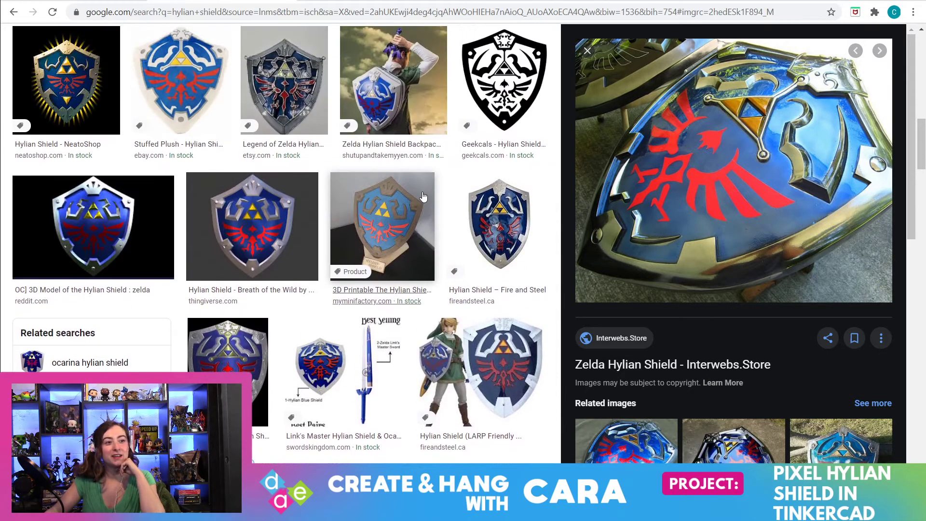
{"action": "scroll", "coordinate": [422, 194], "scroll_direction": "up", "scroll_amount": 6}
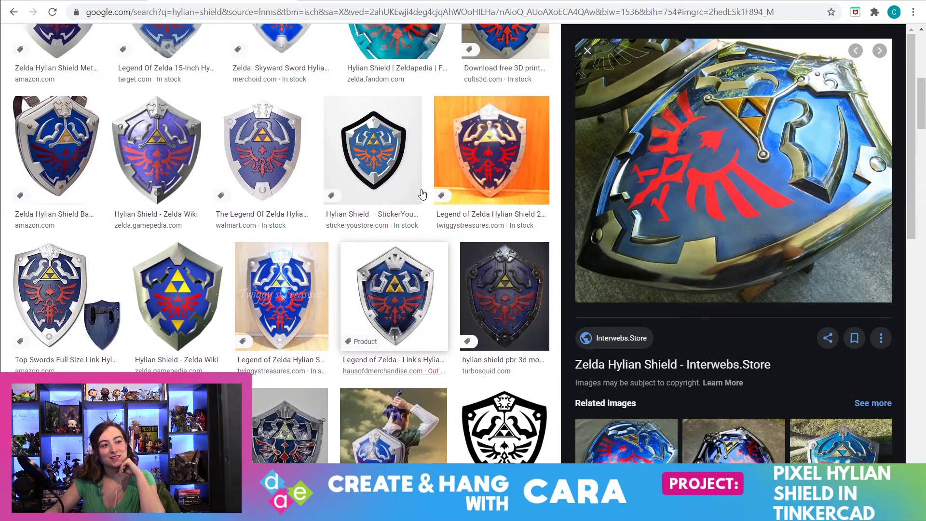
{"action": "scroll", "coordinate": [422, 192], "scroll_direction": "up", "scroll_amount": 1}
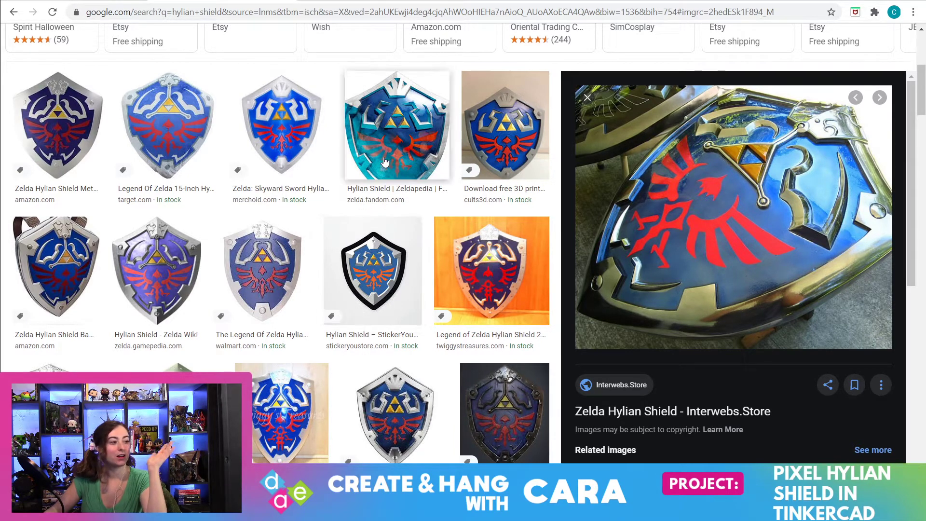
{"action": "left_click", "coordinate": [290, 120]}
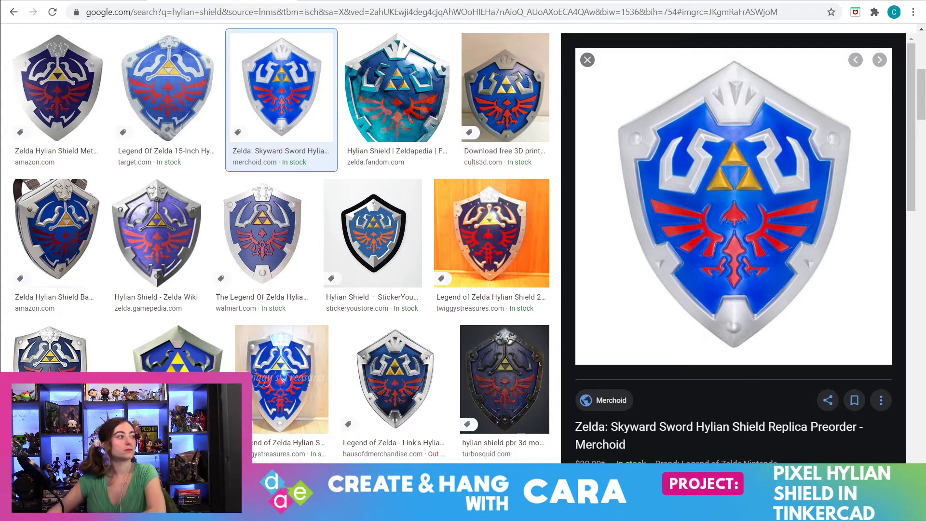
{"action": "key", "text": "ctrl+Tab"}
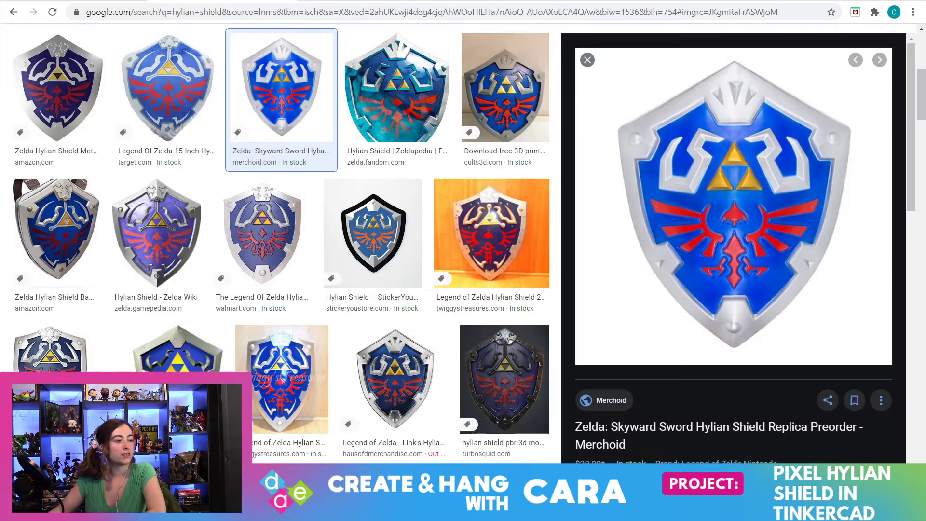
{"action": "left_click", "coordinate": [223, 1]}
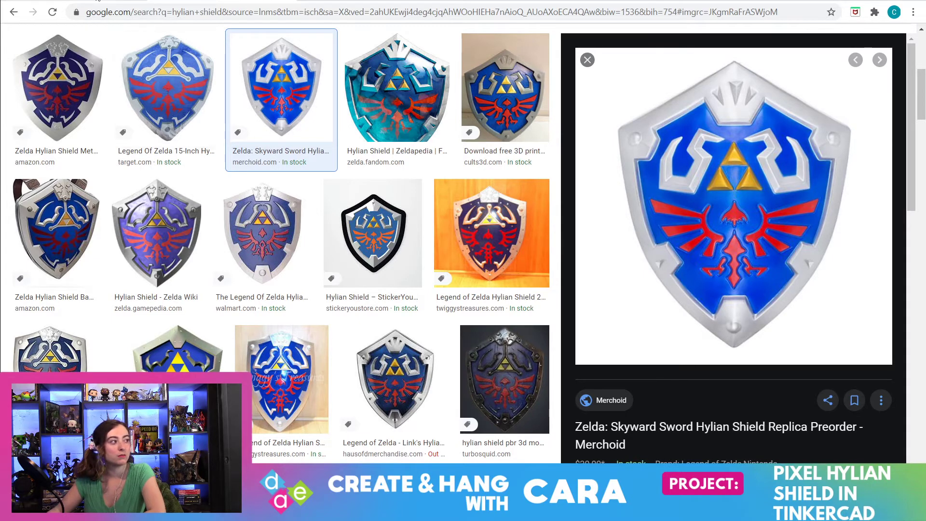
- Switch back to Tinkercad, duplicate the grey cube at the outline's upper-right corner and move the copy beside the Triforce's peak
{"action": "left_click", "coordinate": [103, 0]}
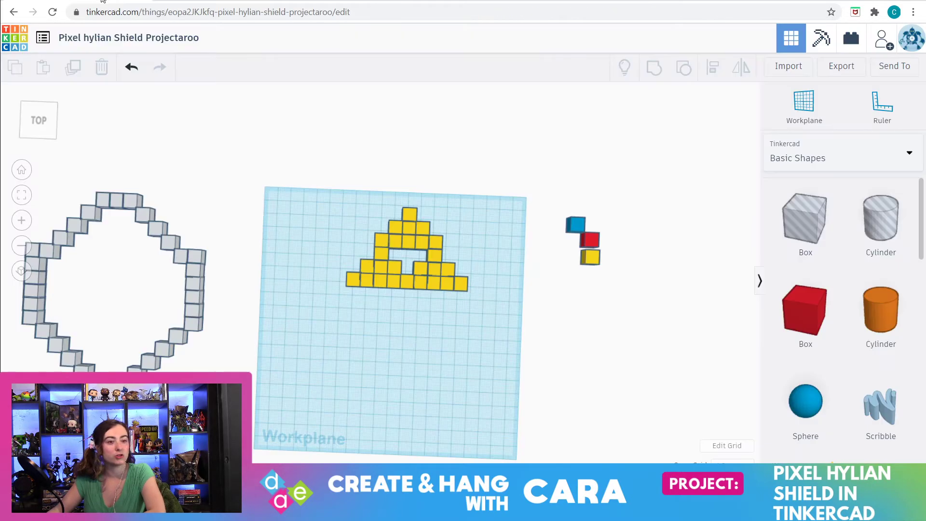
{"action": "left_click", "coordinate": [196, 259]}
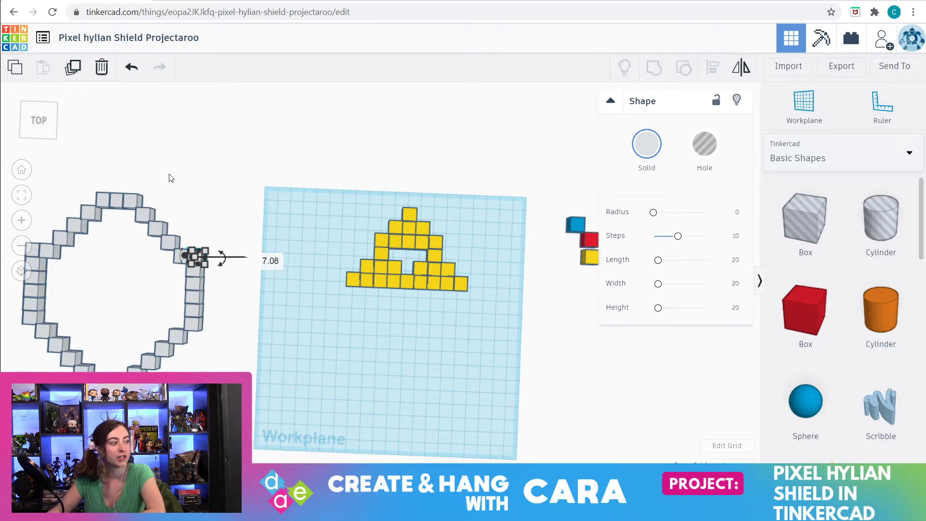
{"action": "left_click", "coordinate": [22, 195]}
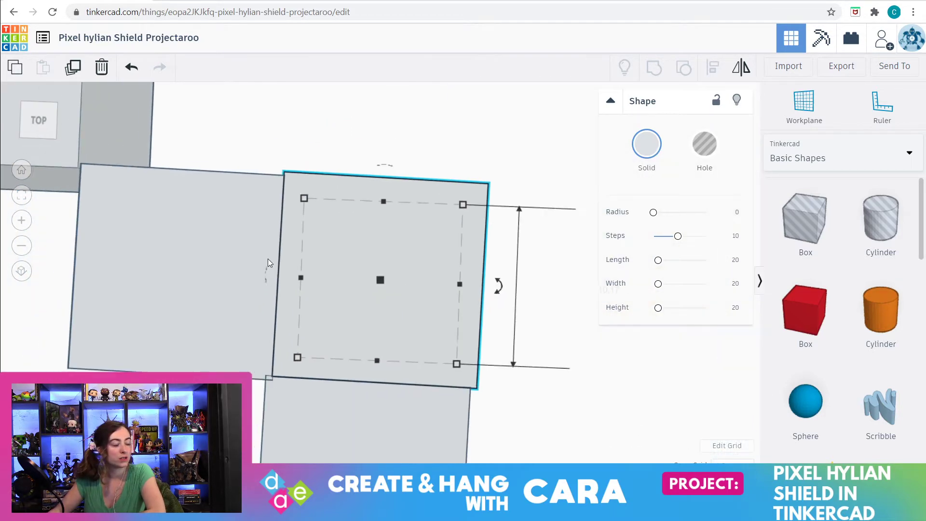
{"action": "scroll", "coordinate": [270, 253], "scroll_direction": "down", "scroll_amount": 10}
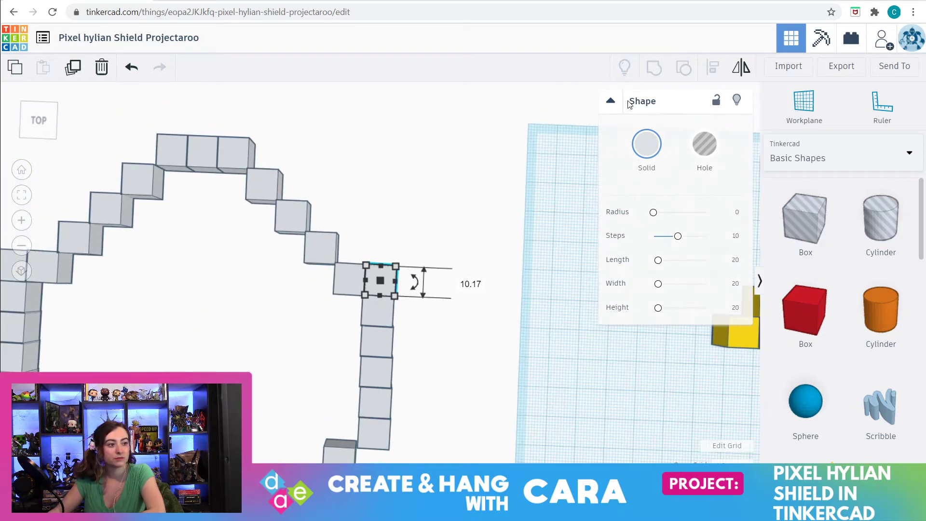
{"action": "left_click", "coordinate": [611, 101]}
{"action": "scroll", "coordinate": [607, 202], "scroll_direction": "down", "scroll_amount": 3}
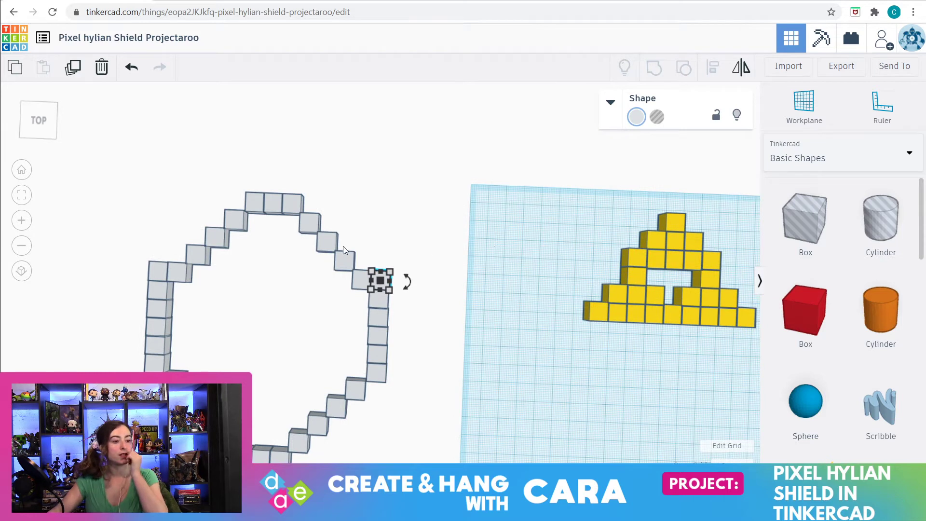
{"action": "left_click", "coordinate": [69, 70]}
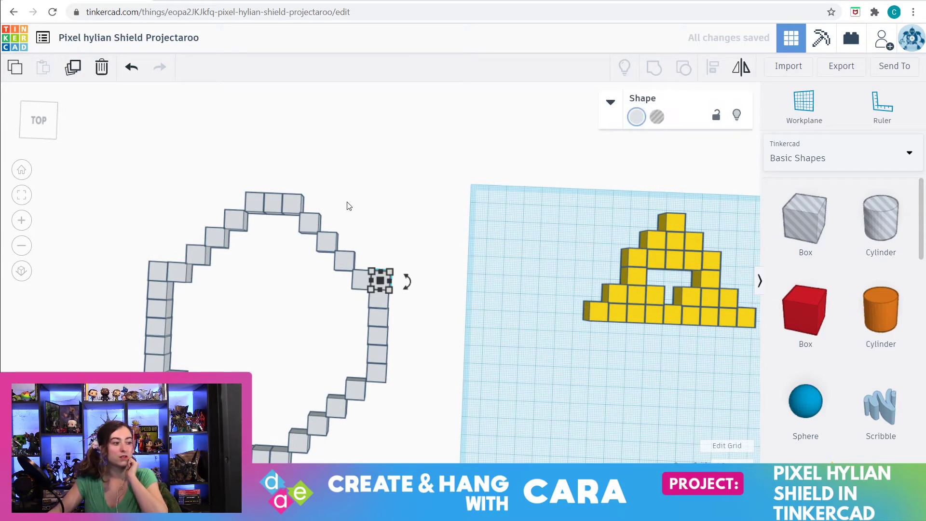
{"action": "left_click", "coordinate": [372, 200]}
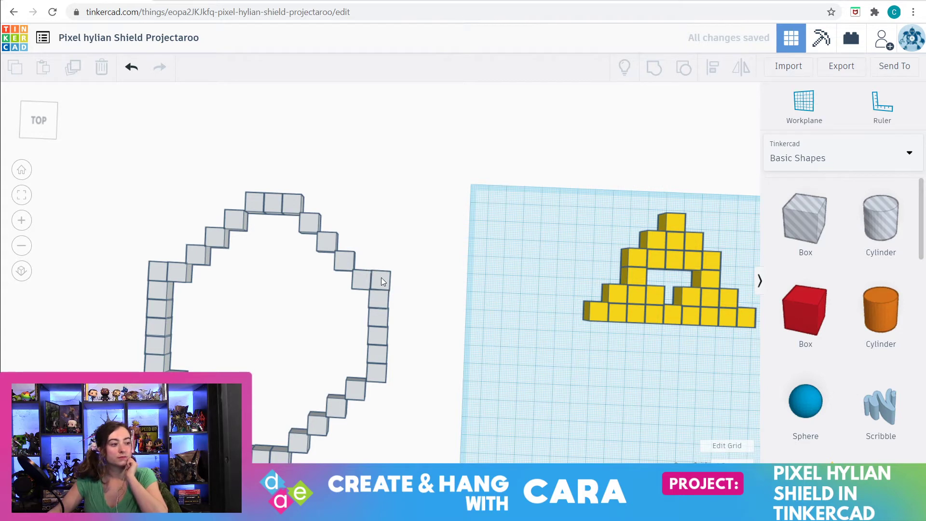
{"action": "left_click_drag", "start_coordinate": [381, 282], "coordinate": [630, 228]}
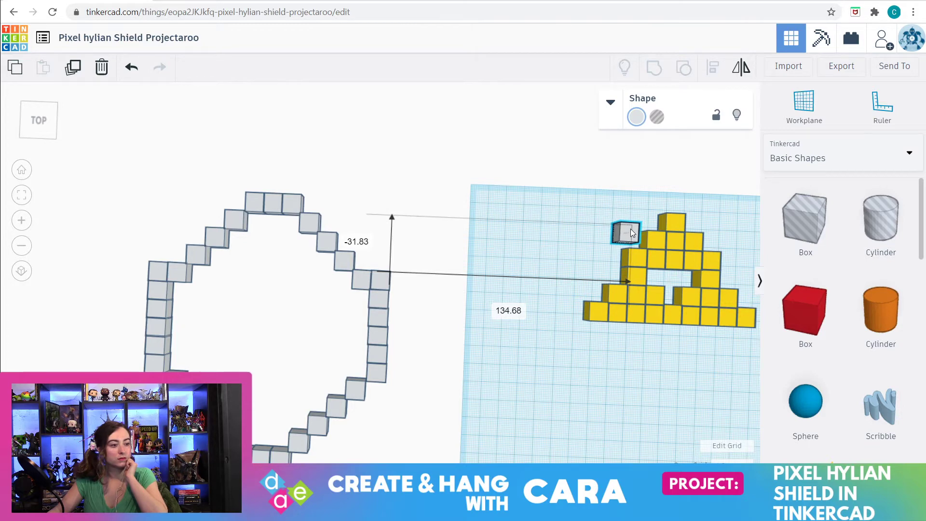
- Check the Merchoid reference image, then move the grey cube to the upper-left corner of the Triforce's top cube
{"action": "left_click", "coordinate": [224, 1]}
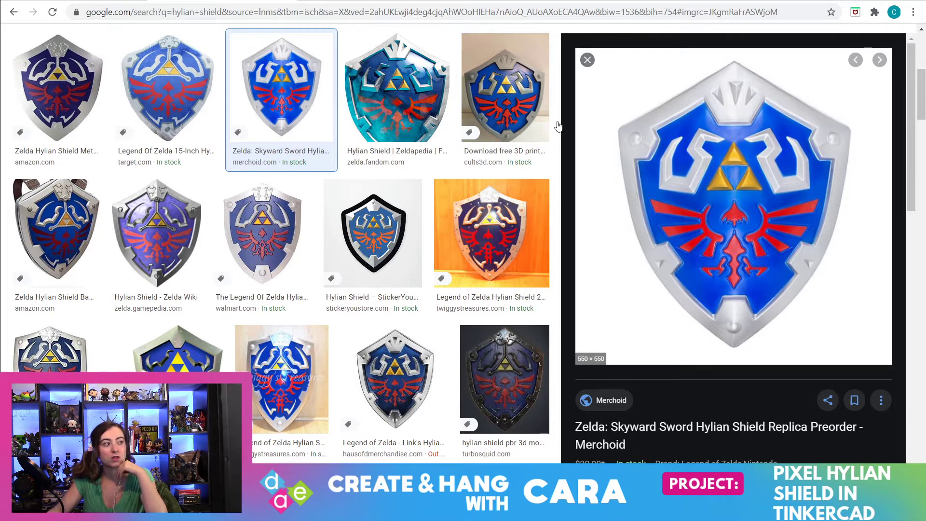
{"action": "left_click", "coordinate": [118, 1]}
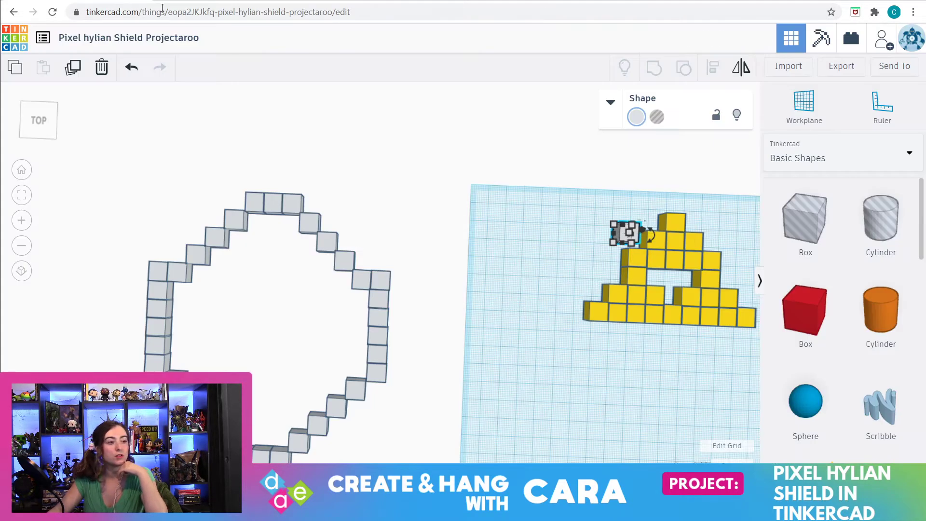
{"action": "left_click", "coordinate": [627, 236]}
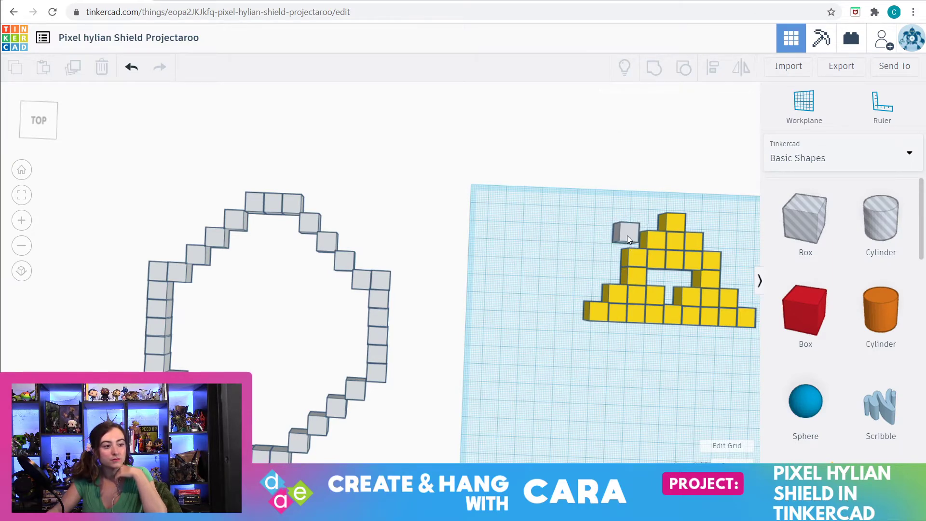
{"action": "left_click", "coordinate": [22, 199]}
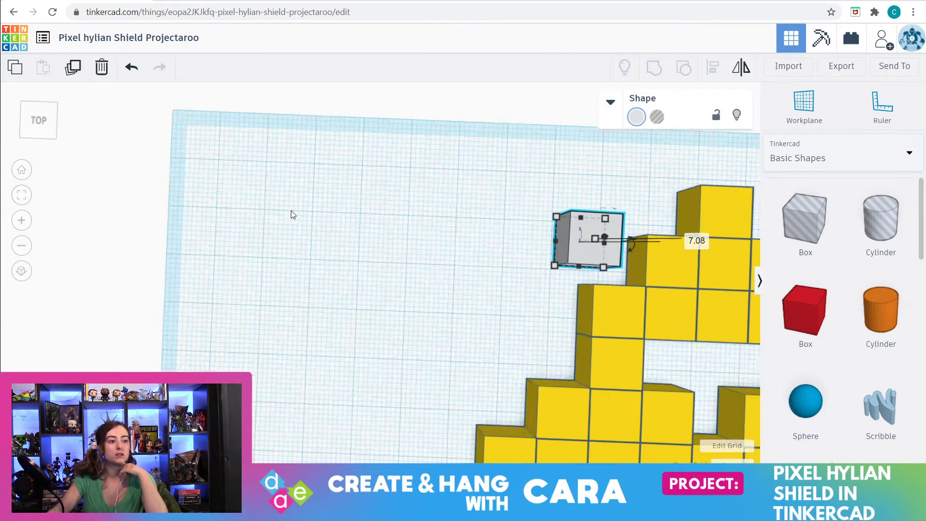
{"action": "scroll", "coordinate": [424, 262], "scroll_direction": "down", "scroll_amount": 3}
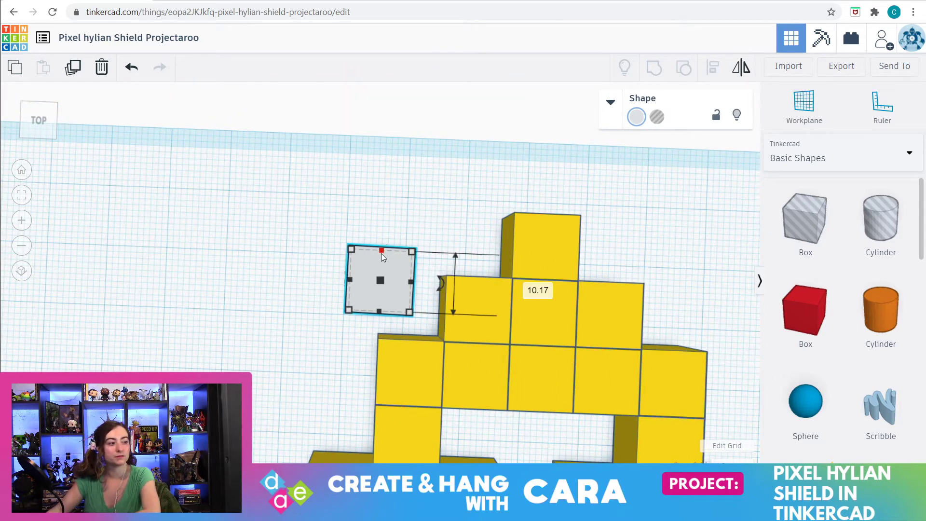
{"action": "left_click_drag", "start_coordinate": [398, 264], "coordinate": [486, 156]}
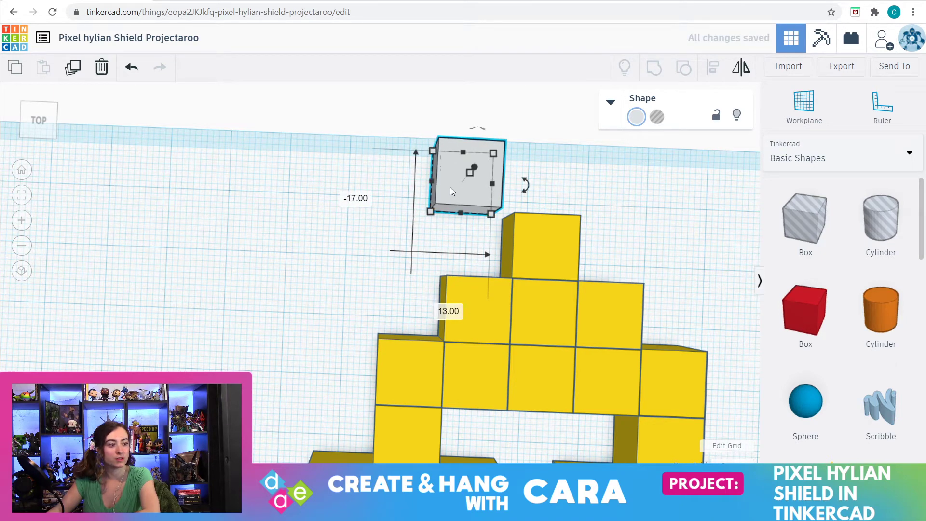
{"action": "left_click_drag", "start_coordinate": [456, 187], "coordinate": [456, 191]}
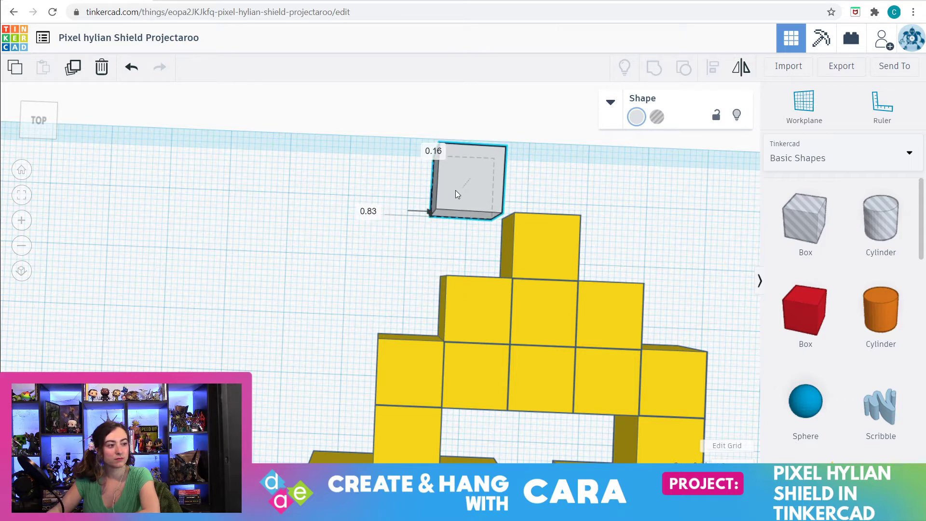
{"action": "left_click_drag", "start_coordinate": [459, 194], "coordinate": [468, 195]}
{"action": "scroll", "coordinate": [600, 218], "scroll_direction": "down", "scroll_amount": 5}
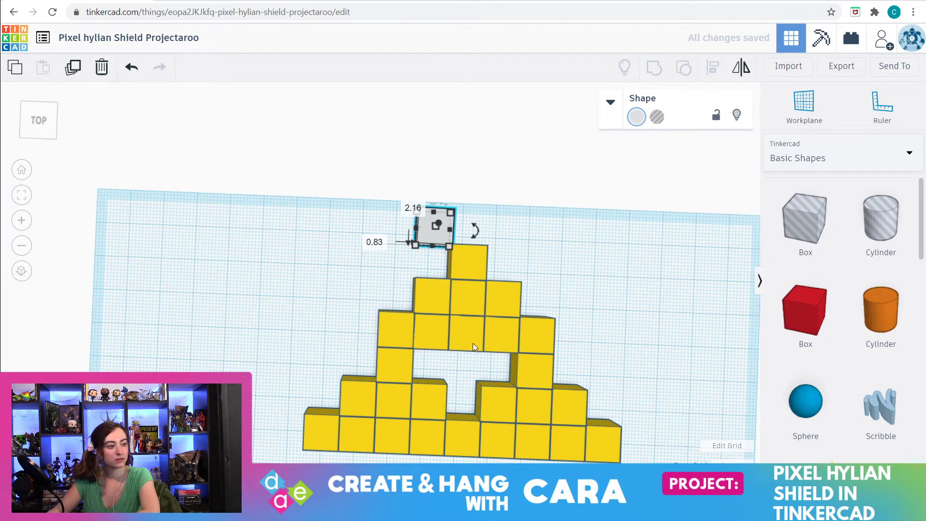
{"action": "left_click", "coordinate": [431, 231]}
{"action": "left_click_drag", "start_coordinate": [431, 236], "coordinate": [421, 230]}
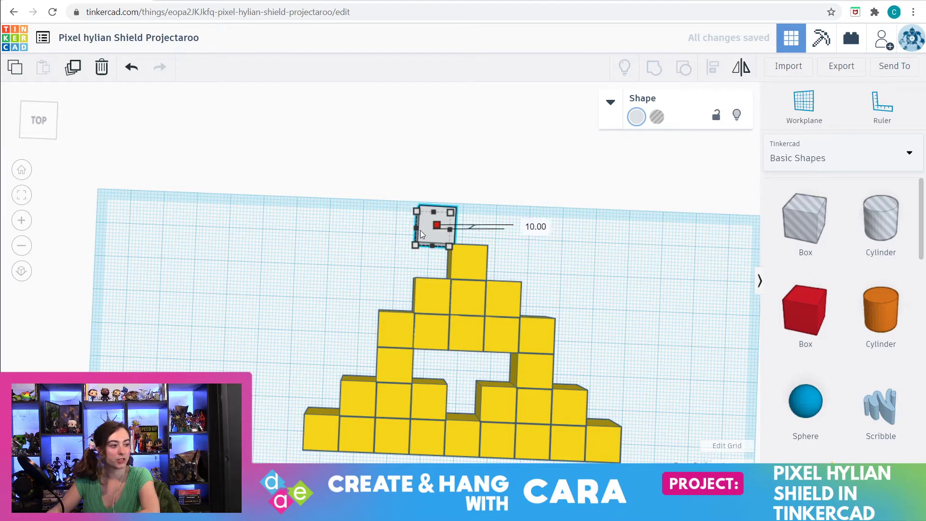
{"action": "left_click", "coordinate": [131, 67]}
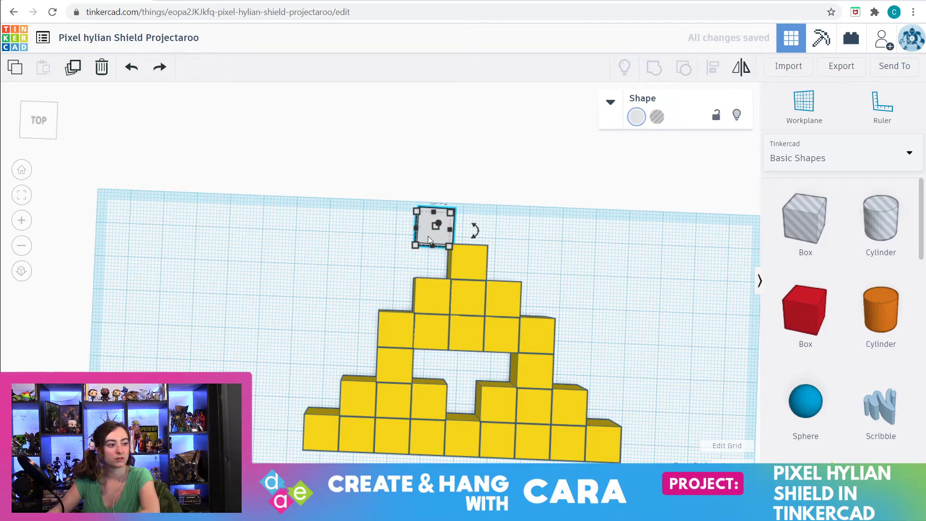
- Shift the grey cube 6 mm left and 6 mm down beside the Triforce's peak, and compare with the reference image
{"action": "left_click_drag", "start_coordinate": [425, 231], "coordinate": [401, 255]}
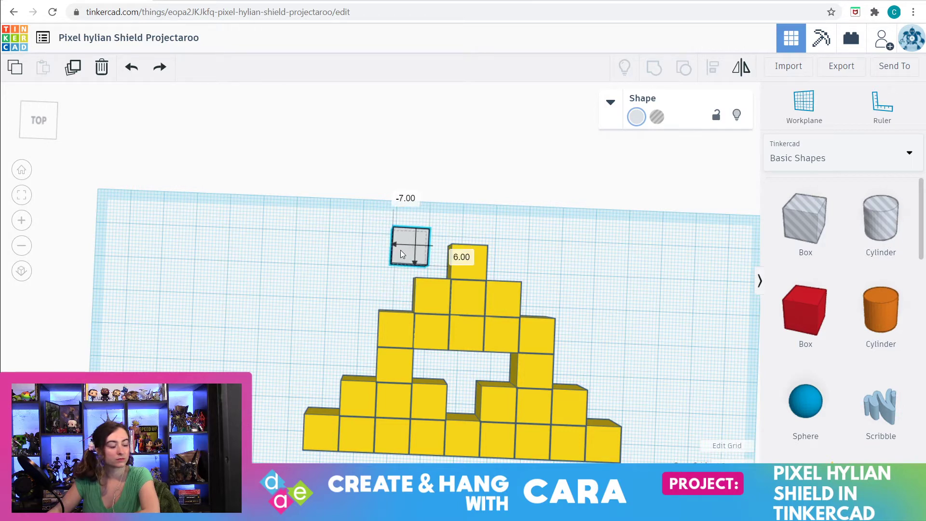
{"action": "left_click_drag", "start_coordinate": [401, 254], "coordinate": [404, 250]}
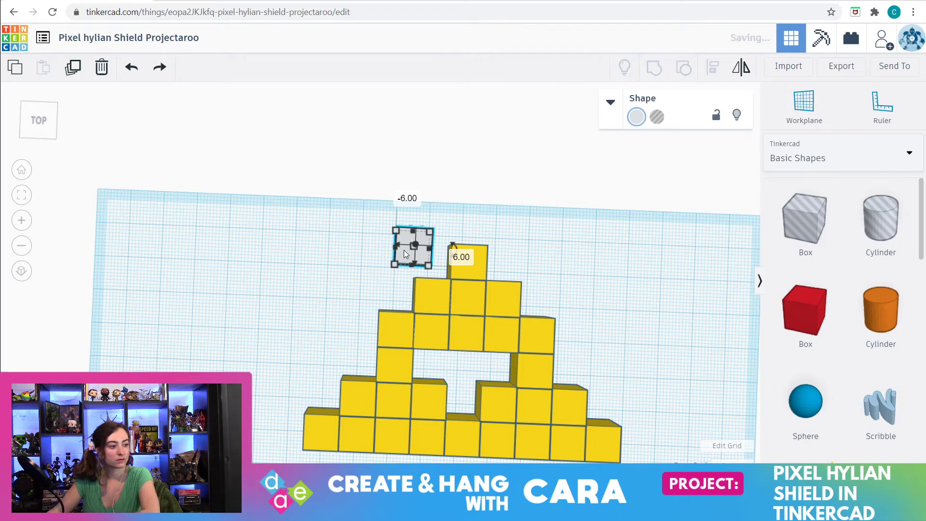
{"action": "left_click", "coordinate": [648, 301]}
{"action": "left_click", "coordinate": [214, 2]}
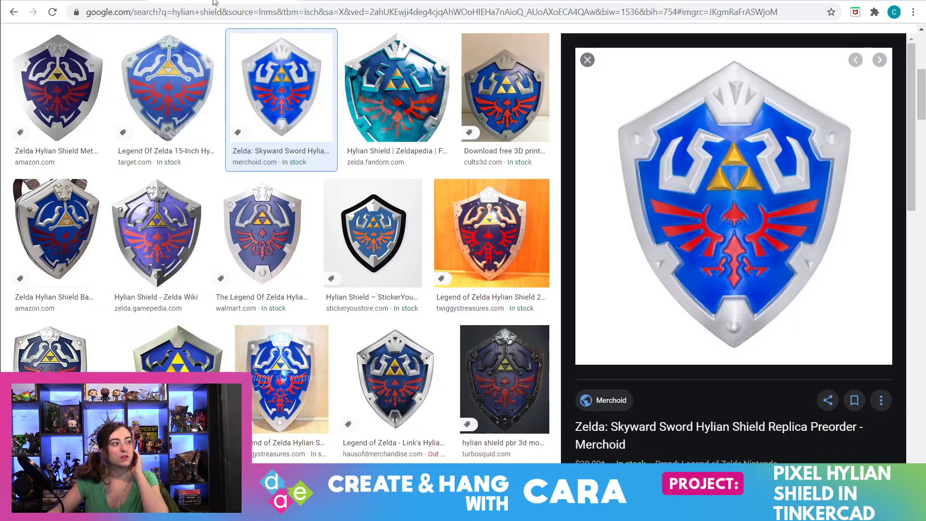
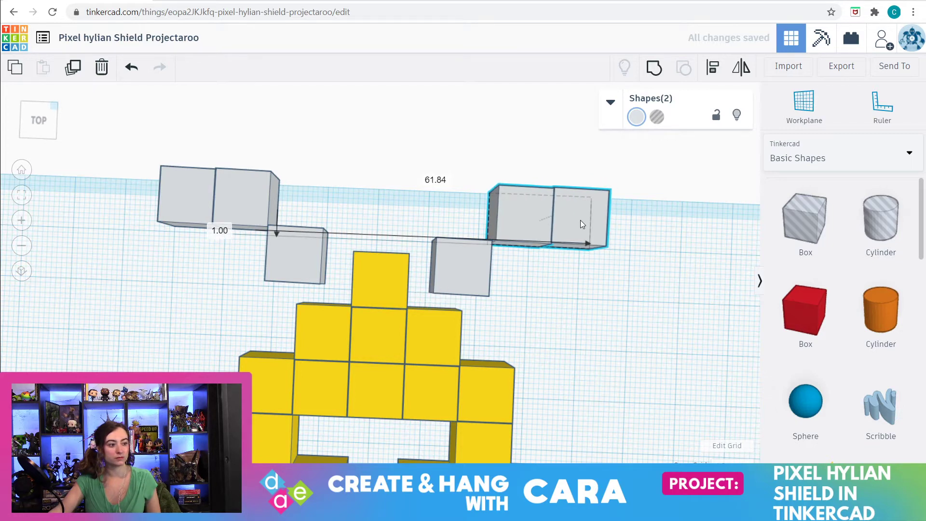
- Part the two grey cubes right of the Triforce's peak, align the inner one with the lower grey cube's corner, and rejoin the outer one
{"action": "scroll", "coordinate": [554, 320], "scroll_direction": "down", "scroll_amount": 5}
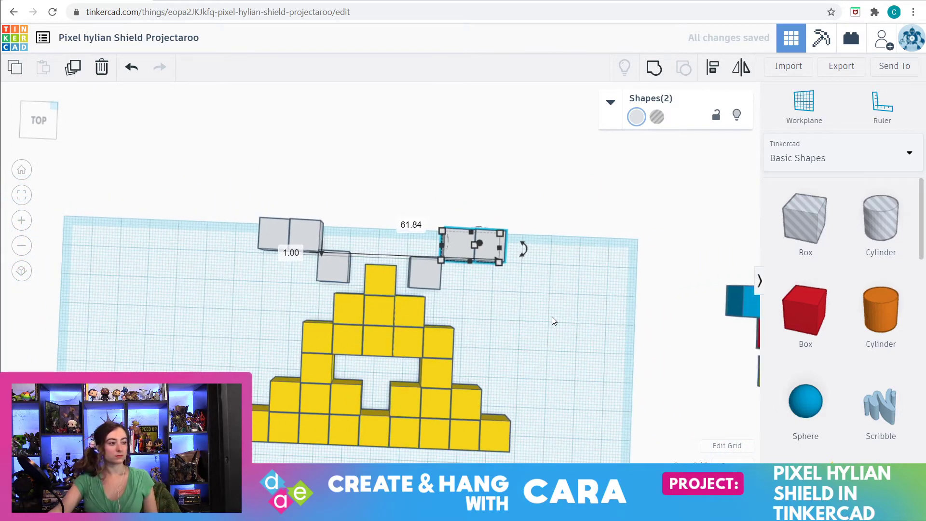
{"action": "scroll", "coordinate": [554, 322], "scroll_direction": "down", "scroll_amount": 5}
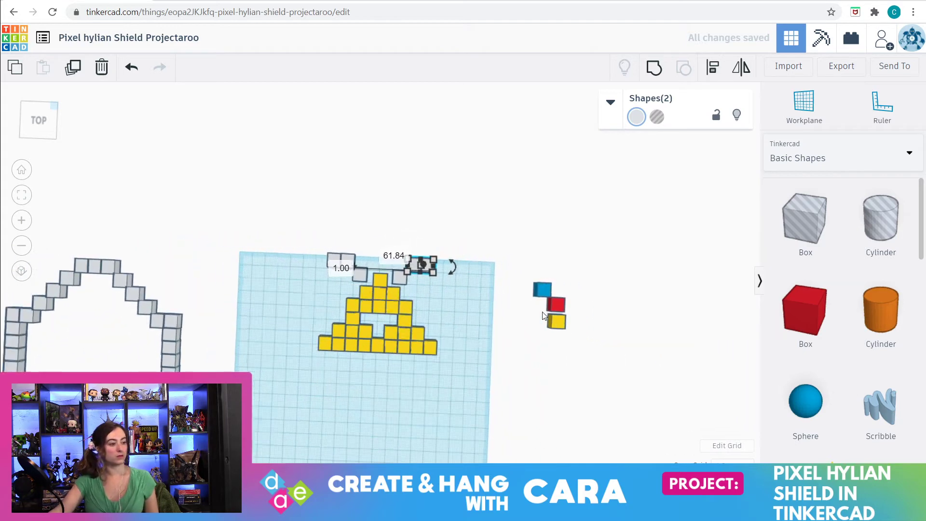
{"action": "scroll", "coordinate": [544, 316], "scroll_direction": "down", "scroll_amount": 2}
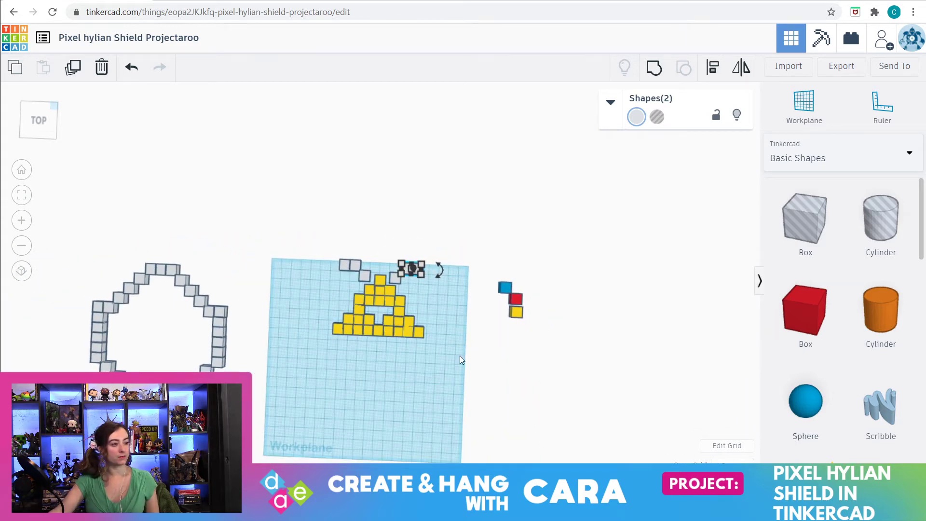
{"action": "scroll", "coordinate": [422, 372], "scroll_direction": "up", "scroll_amount": 5}
{"action": "scroll", "coordinate": [422, 366], "scroll_direction": "up", "scroll_amount": 6}
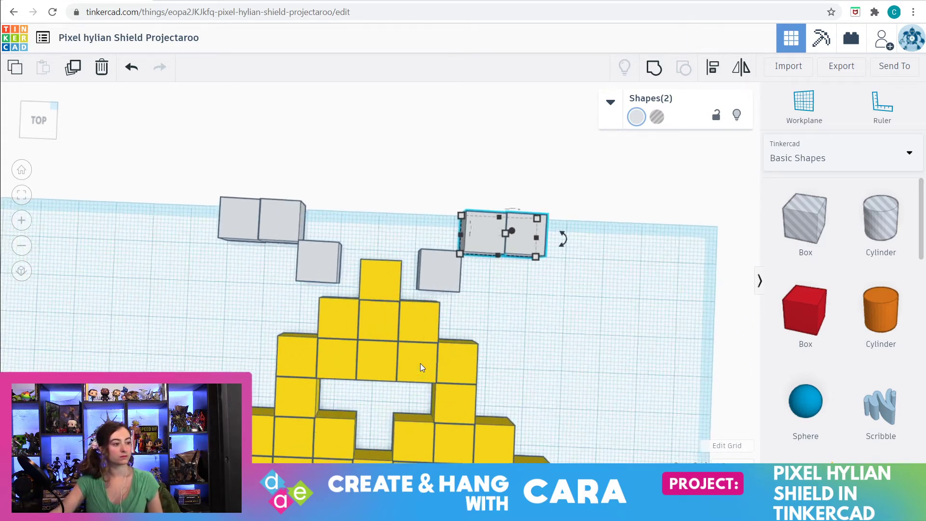
{"action": "left_click", "coordinate": [482, 304]}
{"action": "left_click", "coordinate": [494, 276]}
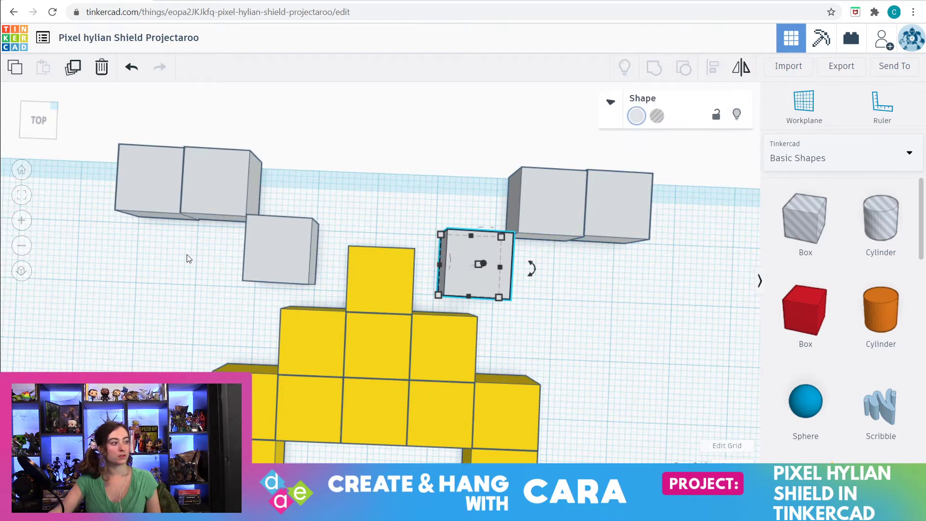
{"action": "left_click", "coordinate": [21, 195]}
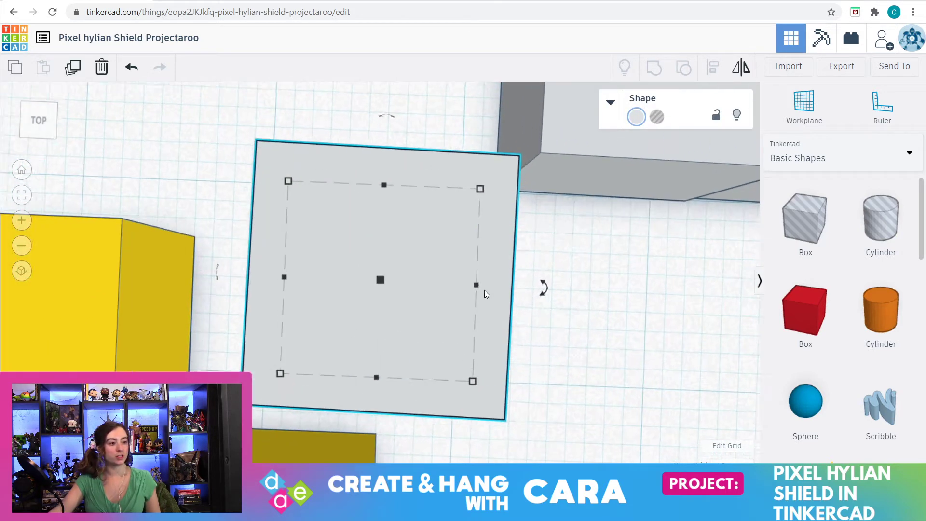
{"action": "scroll", "coordinate": [490, 275], "scroll_direction": "down", "scroll_amount": 3}
{"action": "right_click_drag", "start_coordinate": [496, 259], "coordinate": [563, 297]}
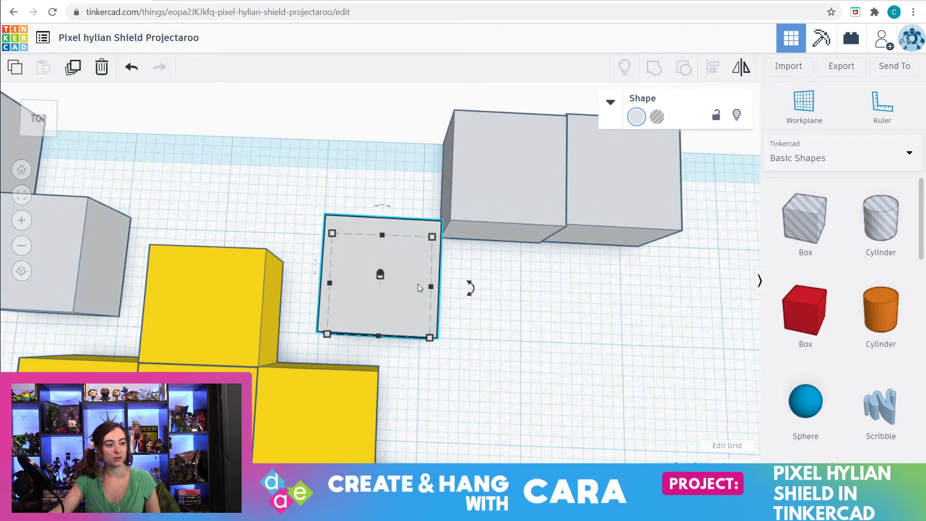
{"action": "left_click_drag", "start_coordinate": [659, 219], "coordinate": [742, 216]}
{"action": "left_click_drag", "start_coordinate": [500, 200], "coordinate": [487, 201]}
{"action": "mouse_move", "coordinate": [537, 331]}
{"action": "right_mouse_down"}
{"action": "mouse_move", "coordinate": [426, 267]}
{"action": "mouse_move", "coordinate": [502, 297]}
{"action": "mouse_move", "coordinate": [542, 335]}
{"action": "mouse_move", "coordinate": [534, 326]}
{"action": "right_mouse_up"}
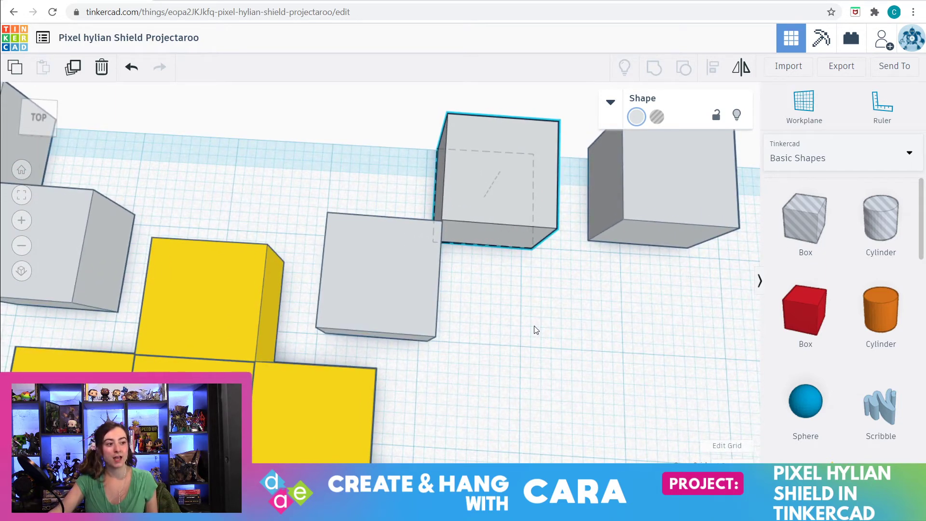
{"action": "left_click_drag", "start_coordinate": [657, 196], "coordinate": [590, 196]}
{"action": "mouse_move", "coordinate": [579, 366]}
{"action": "right_mouse_down"}
{"action": "mouse_move", "coordinate": [559, 314]}
{"action": "mouse_move", "coordinate": [578, 372]}
{"action": "right_mouse_up"}
- Inspect the grey cube left of the Triforce's peak and the top yellow cube up close, and compare the layout with the Merchoid reference image
{"action": "left_click", "coordinate": [59, 235]}
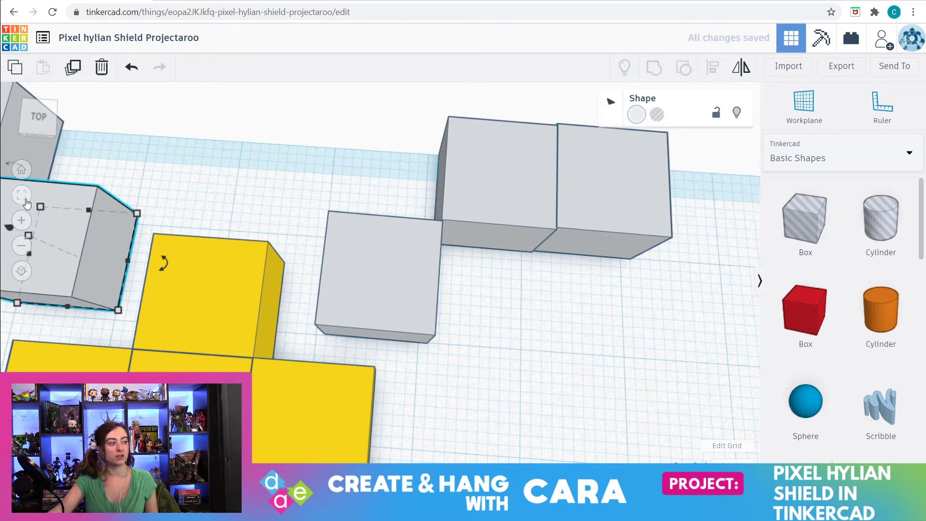
{"action": "left_click", "coordinate": [21, 195]}
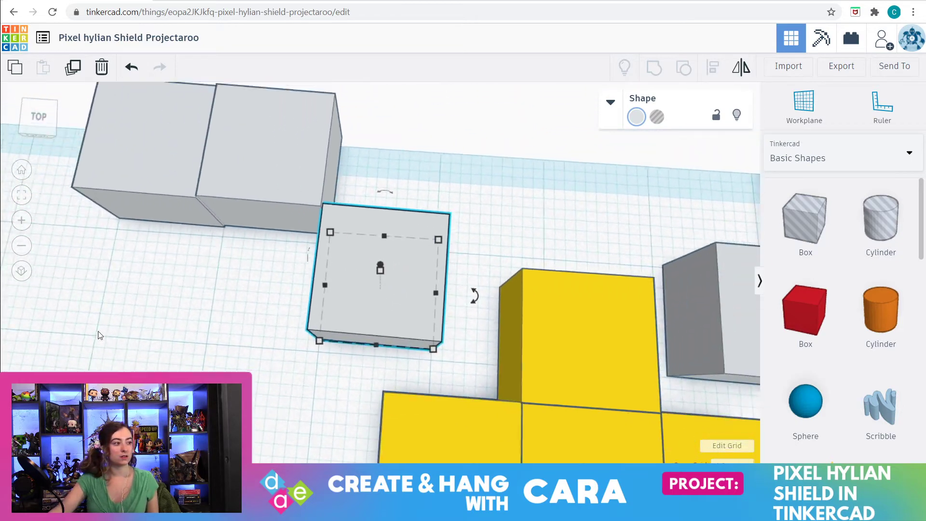
{"action": "mouse_move", "coordinate": [165, 305]}
{"action": "right_mouse_down"}
{"action": "mouse_move", "coordinate": [237, 275]}
{"action": "mouse_move", "coordinate": [182, 320]}
{"action": "mouse_move", "coordinate": [149, 306]}
{"action": "mouse_move", "coordinate": [163, 310]}
{"action": "right_mouse_up"}
{"action": "left_click", "coordinate": [540, 287]}
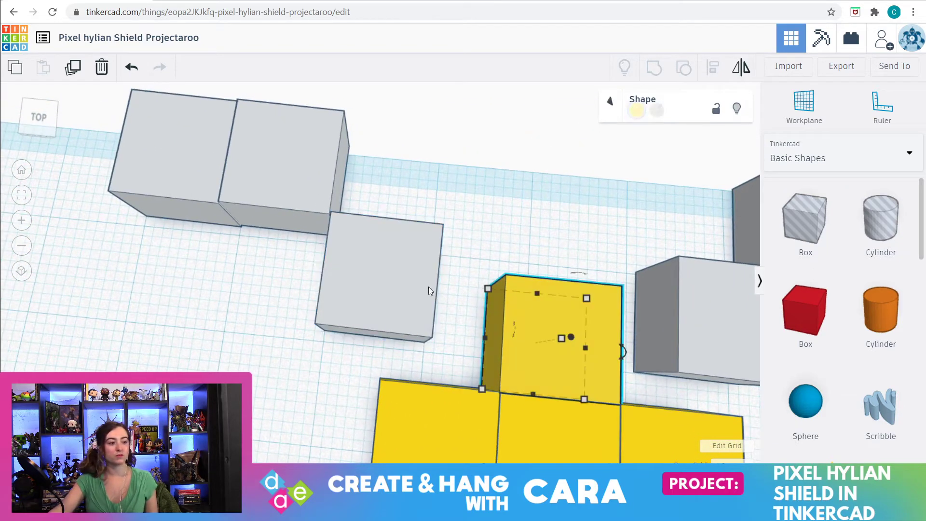
{"action": "left_click", "coordinate": [19, 196]}
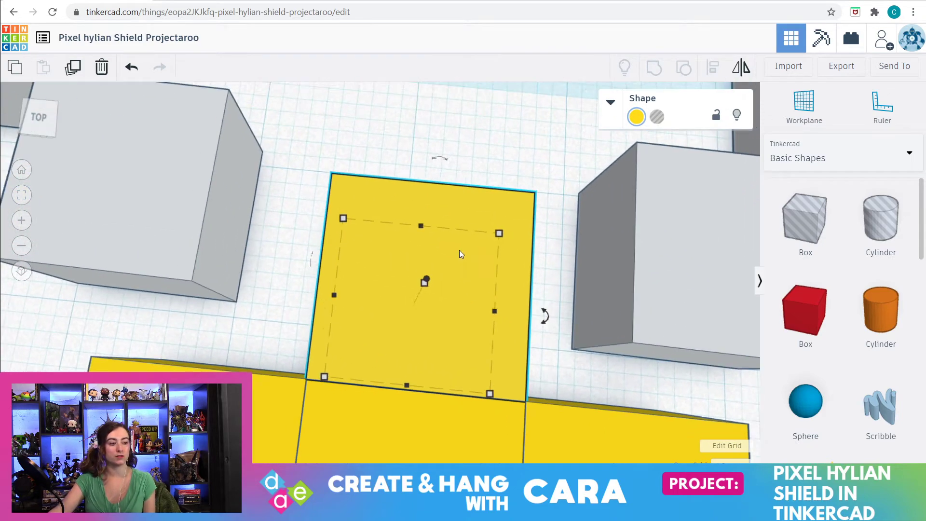
{"action": "scroll", "coordinate": [445, 264], "scroll_direction": "down", "scroll_amount": 4}
{"action": "scroll", "coordinate": [446, 269], "scroll_direction": "down", "scroll_amount": 6}
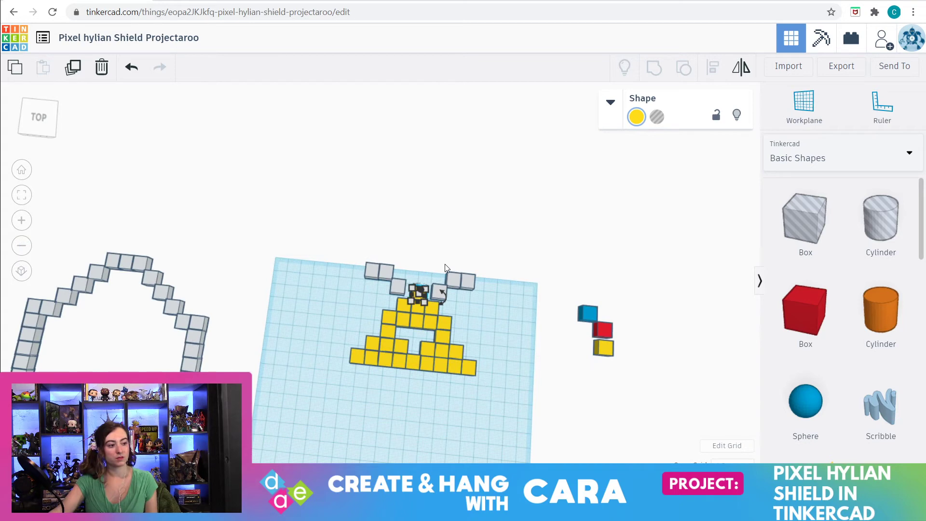
{"action": "scroll", "coordinate": [445, 266], "scroll_direction": "up", "scroll_amount": 4}
{"action": "scroll", "coordinate": [445, 264], "scroll_direction": "down", "scroll_amount": 2}
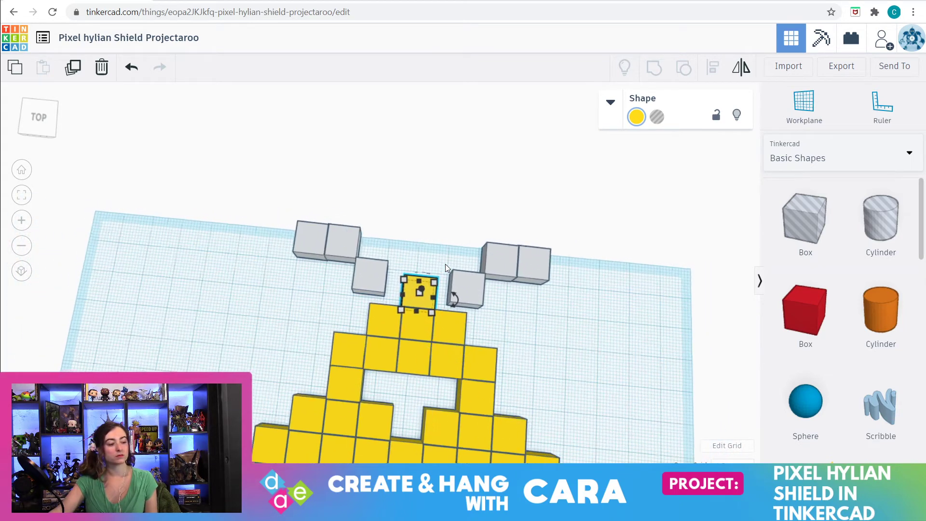
{"action": "left_click", "coordinate": [199, 1]}
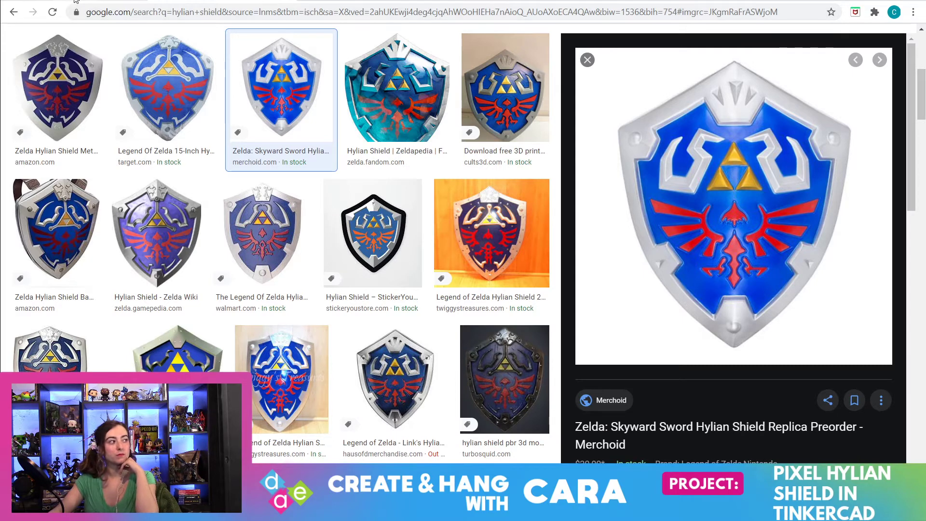
{"action": "left_click", "coordinate": [88, 1]}
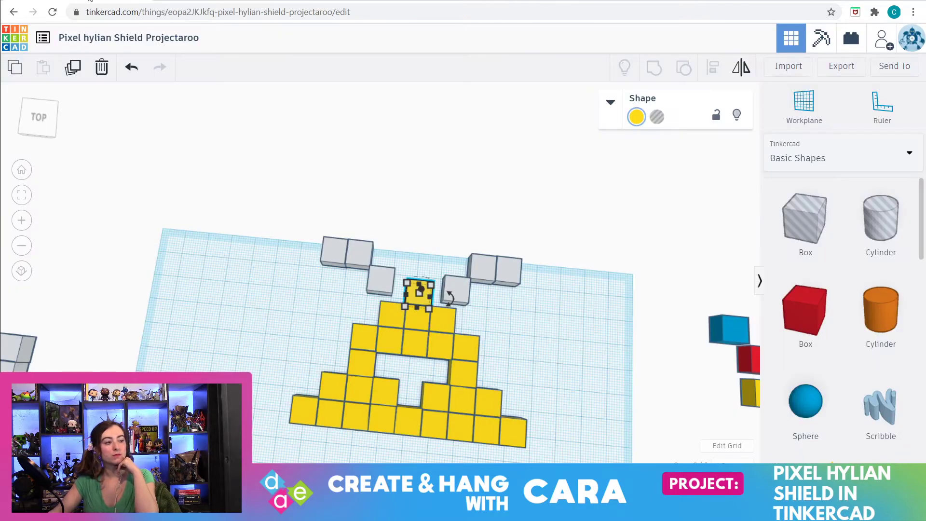
- Duplicate the leftmost grey cube and align the copy diagonally at its lower-left corner
{"action": "left_click", "coordinate": [325, 252]}
{"action": "left_click", "coordinate": [72, 67]}
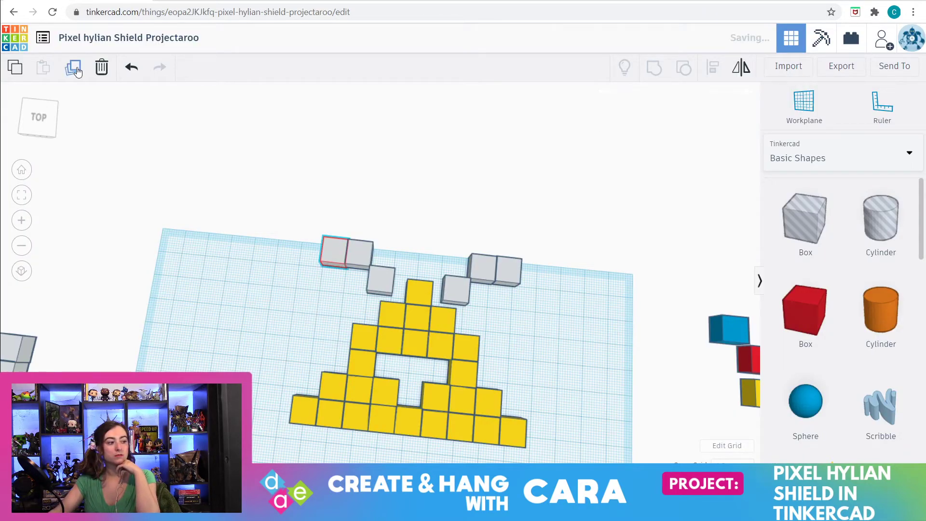
{"action": "left_click", "coordinate": [300, 261]}
{"action": "left_click_drag", "start_coordinate": [334, 254], "coordinate": [306, 277]}
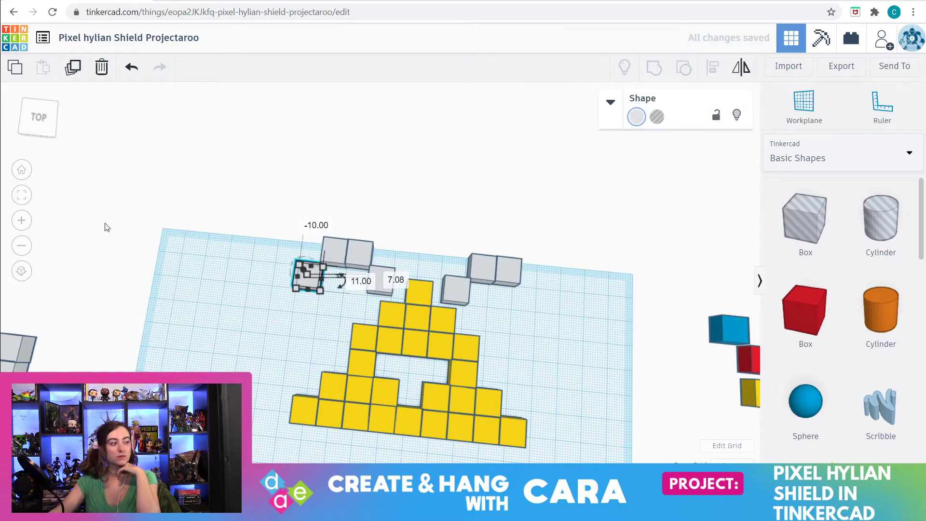
{"action": "left_click", "coordinate": [21, 195]}
{"action": "scroll", "coordinate": [358, 276], "scroll_direction": "down", "scroll_amount": 3}
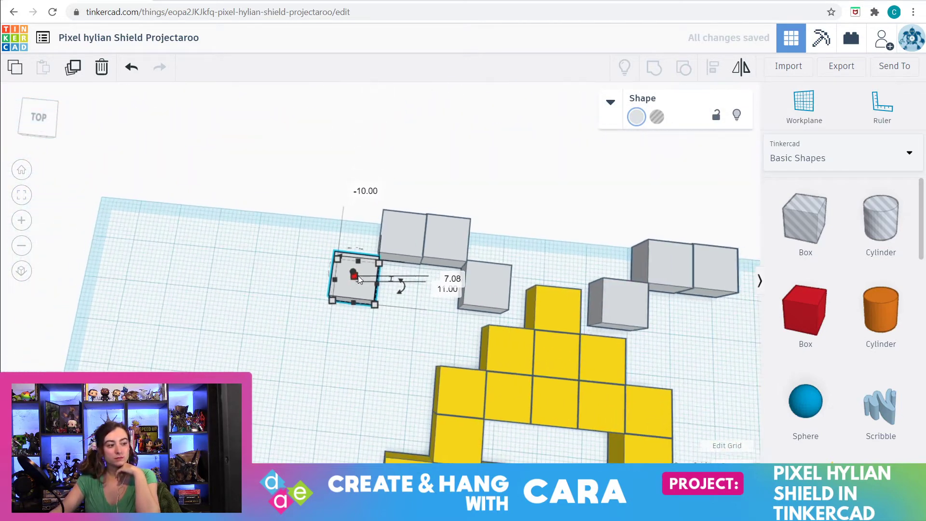
{"action": "scroll", "coordinate": [358, 276], "scroll_direction": "up", "scroll_amount": 4}
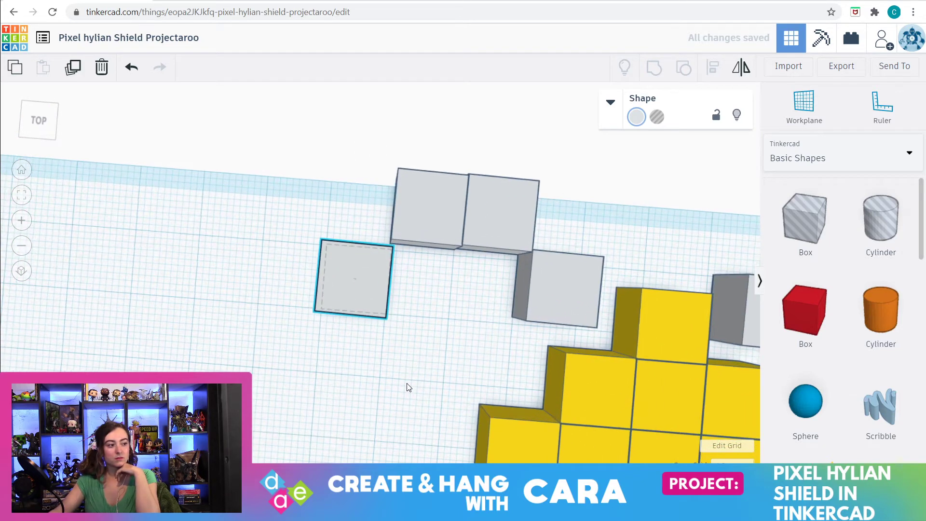
{"action": "left_click_drag", "start_coordinate": [347, 294], "coordinate": [346, 293]}
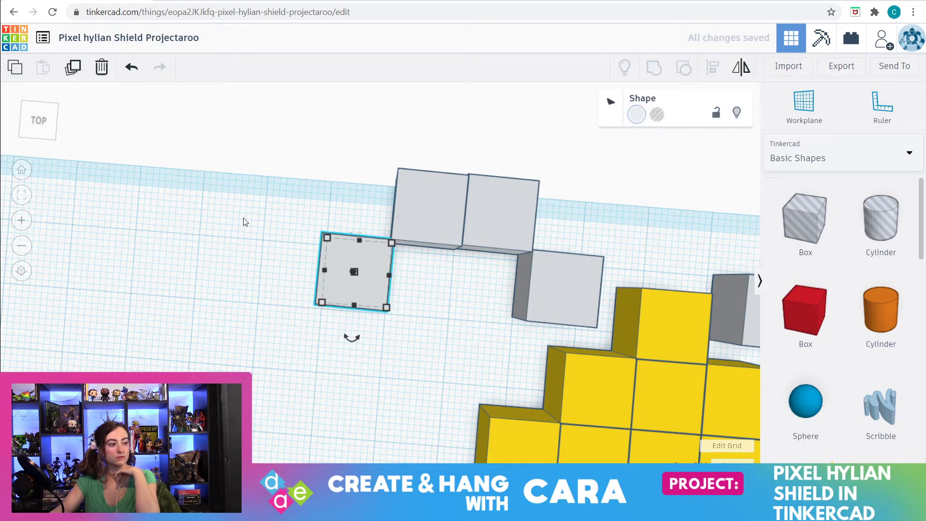
- Place another grey cube copy one diagonal step further down-left, and check the shape against the Merchoid reference image
{"action": "left_click", "coordinate": [343, 289]}
{"action": "left_click_drag", "start_coordinate": [343, 291], "coordinate": [264, 349]}
{"action": "right_click_drag", "start_coordinate": [325, 393], "coordinate": [352, 401]}
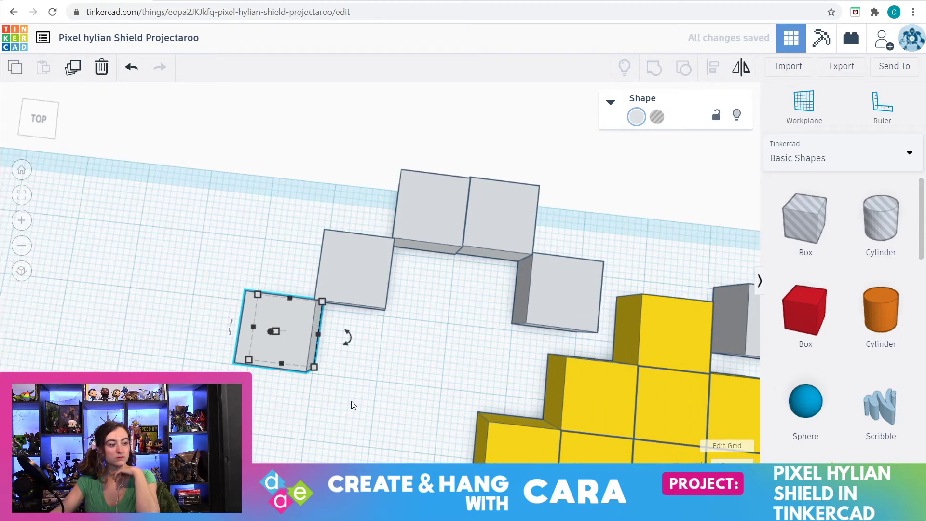
{"action": "scroll", "coordinate": [356, 404], "scroll_direction": "down", "scroll_amount": 3}
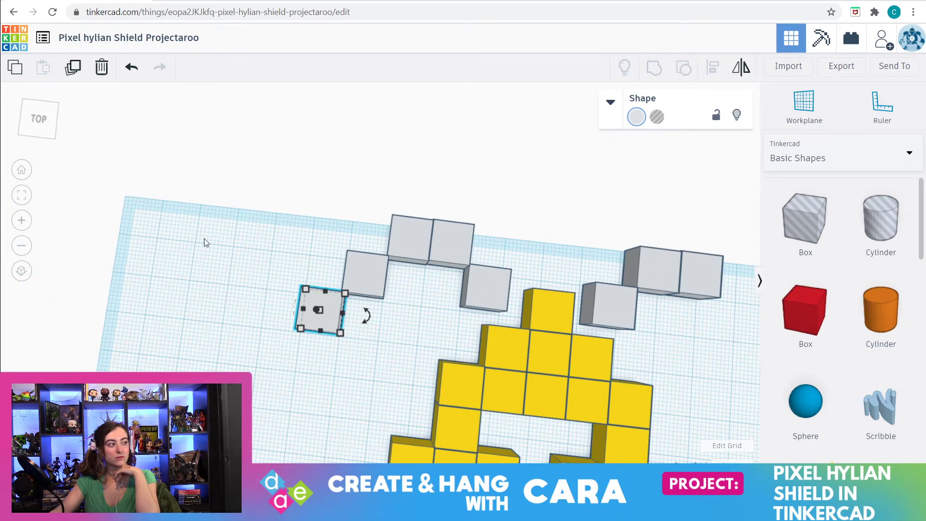
{"action": "left_click", "coordinate": [198, 2]}
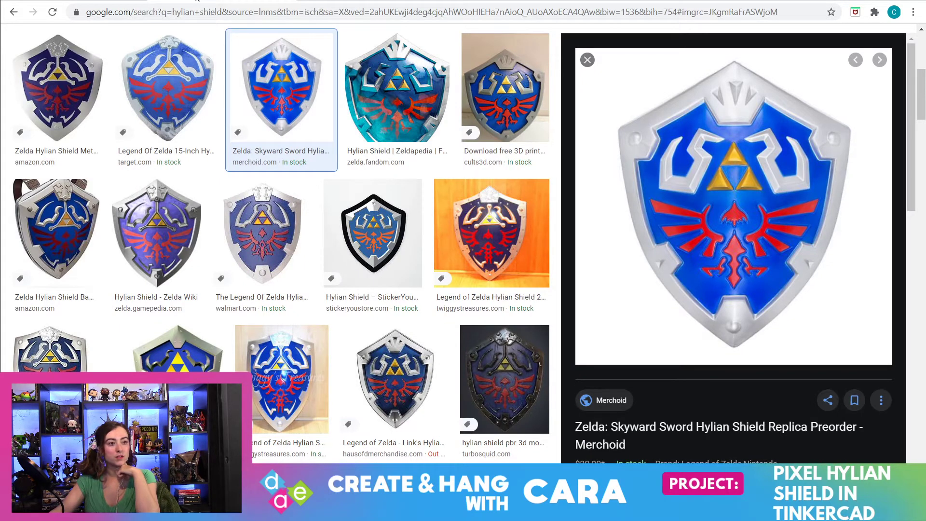
{"action": "left_click", "coordinate": [104, 0]}
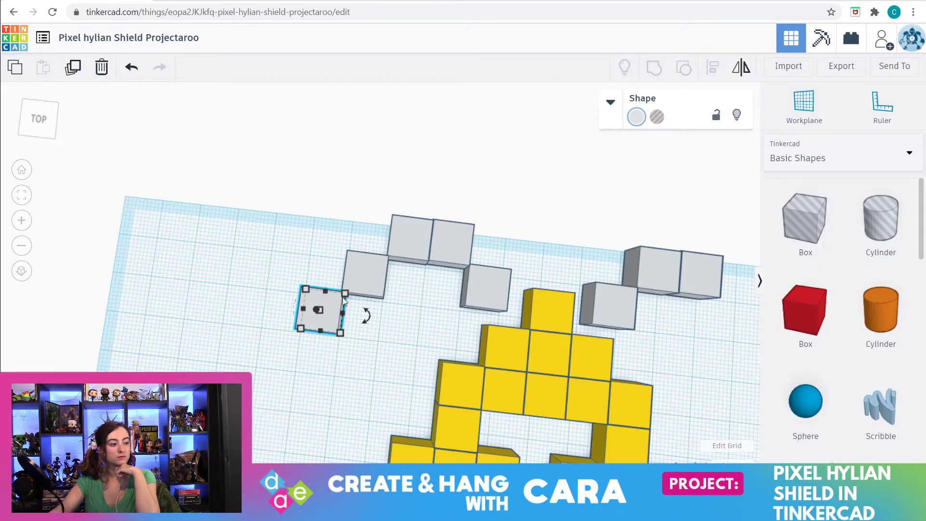
- Add two grey cube copies stepping diagonally down-right from the leftmost cube toward the Triforce, and compare with the reference image
{"action": "left_click", "coordinate": [73, 67]}
{"action": "left_click_drag", "start_coordinate": [326, 303], "coordinate": [362, 348]}
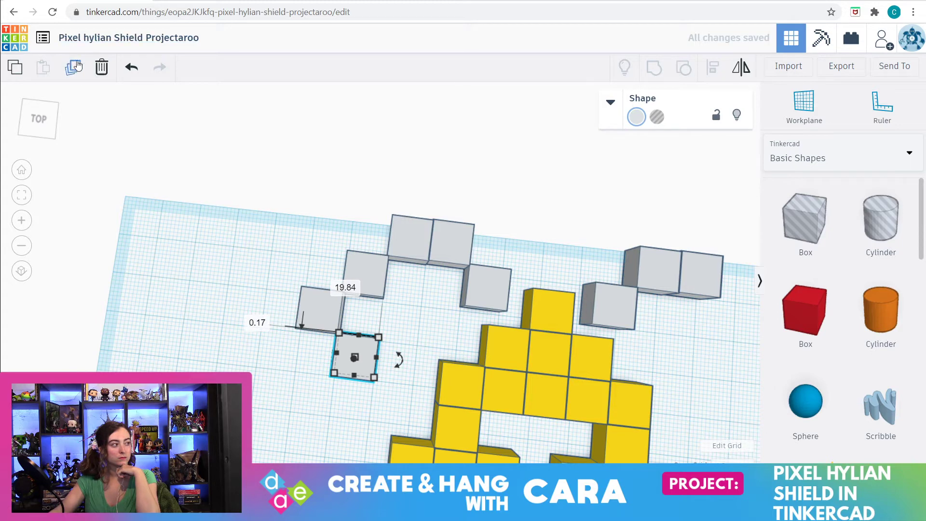
{"action": "key", "text": "ctrl+d"}
{"action": "scroll", "coordinate": [295, 254], "scroll_direction": "up", "scroll_amount": 1}
{"action": "scroll", "coordinate": [295, 254], "scroll_direction": "up", "scroll_amount": 2}
{"action": "scroll", "coordinate": [332, 358], "scroll_direction": "down", "scroll_amount": 2}
{"action": "mouse_move", "coordinate": [334, 453]}
{"action": "right_mouse_down"}
{"action": "mouse_move", "coordinate": [343, 387]}
{"action": "mouse_move", "coordinate": [376, 387]}
{"action": "mouse_move", "coordinate": [410, 404]}
{"action": "mouse_move", "coordinate": [438, 437]}
{"action": "mouse_move", "coordinate": [381, 409]}
{"action": "mouse_move", "coordinate": [328, 439]}
{"action": "mouse_move", "coordinate": [345, 456]}
{"action": "right_mouse_up"}
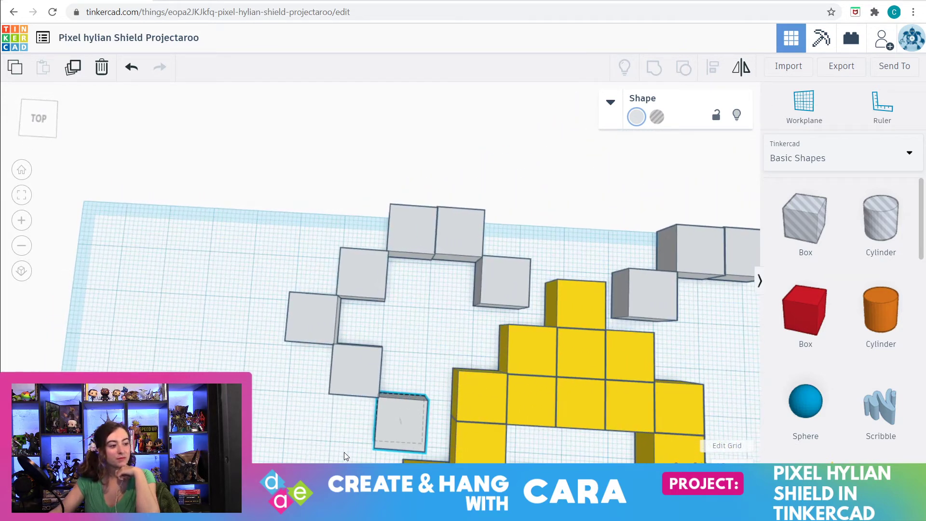
{"action": "scroll", "coordinate": [344, 452], "scroll_direction": "down", "scroll_amount": 5}
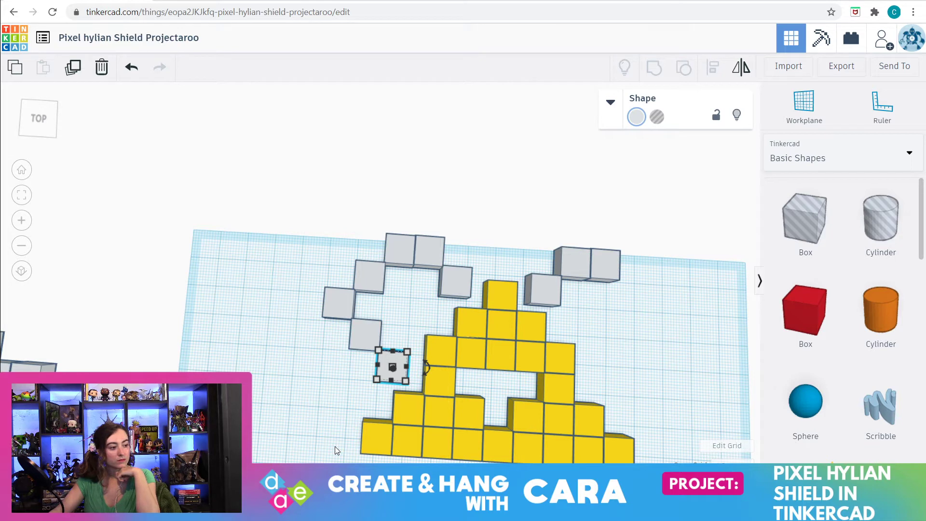
{"action": "key", "text": "alt+Tab"}
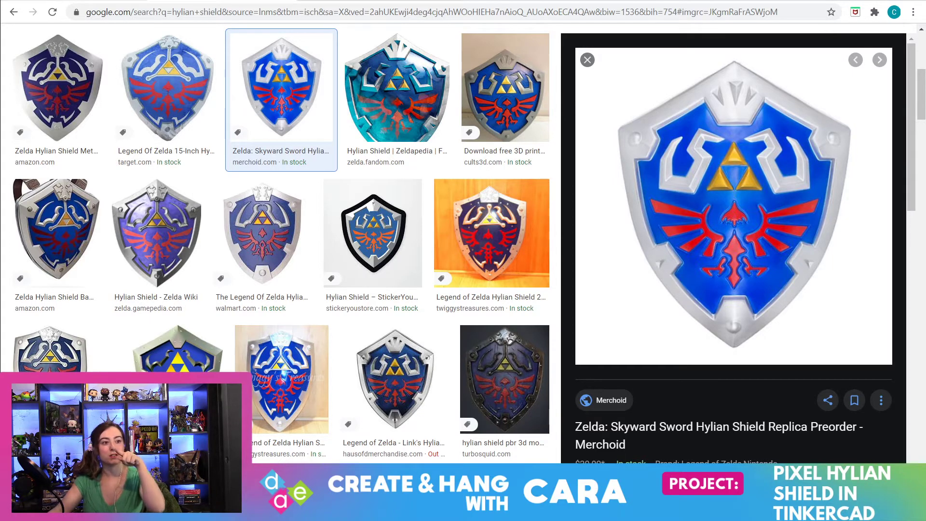
{"action": "left_click", "coordinate": [130, 0]}
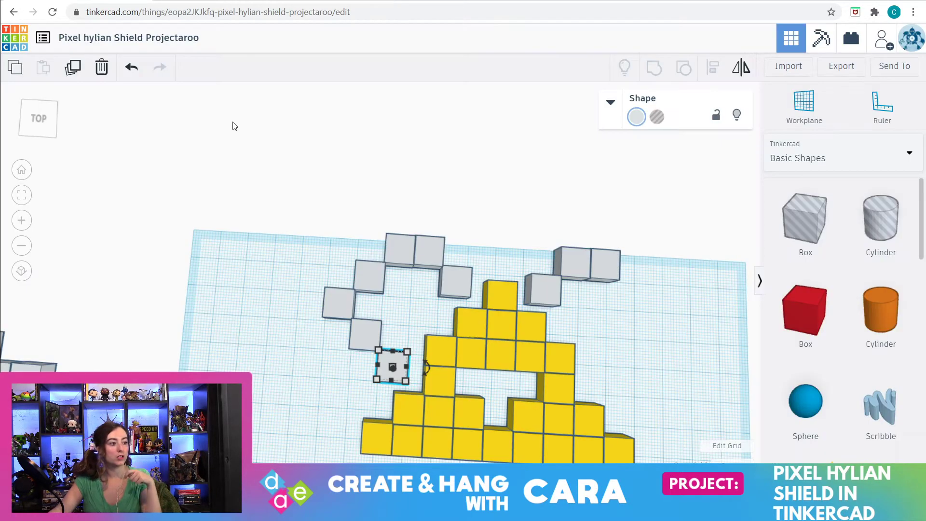
- Duplicate the lowest grey cube and add two copies stepping diagonally down-left, away from the Triforce's left side
{"action": "scroll", "coordinate": [321, 259], "scroll_direction": "down", "scroll_amount": 1}
{"action": "scroll", "coordinate": [320, 259], "scroll_direction": "down", "scroll_amount": 1}
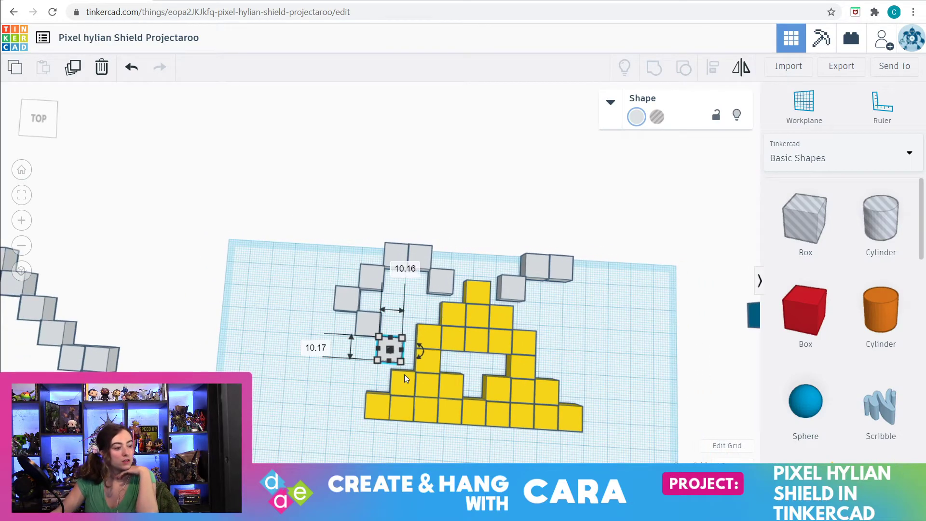
{"action": "left_click", "coordinate": [25, 196]}
{"action": "scroll", "coordinate": [163, 272], "scroll_direction": "down", "scroll_amount": 3}
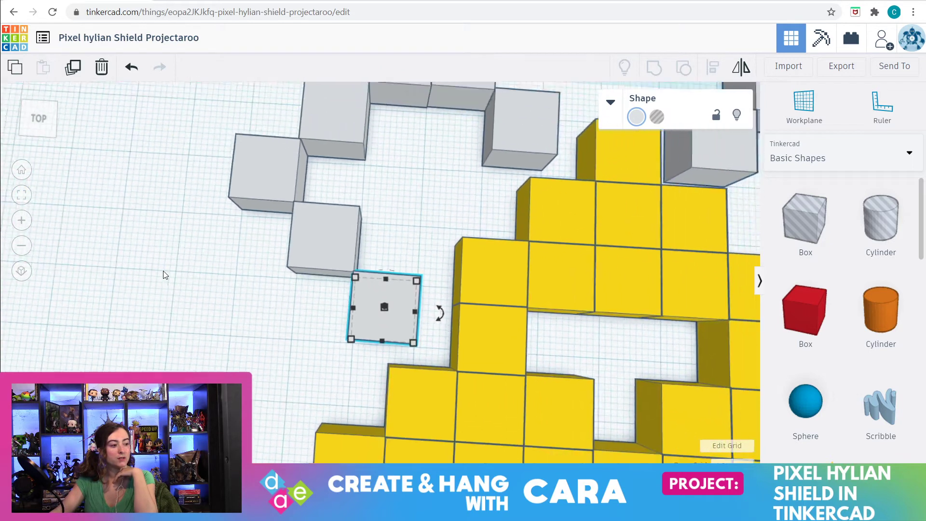
{"action": "left_click", "coordinate": [83, 71]}
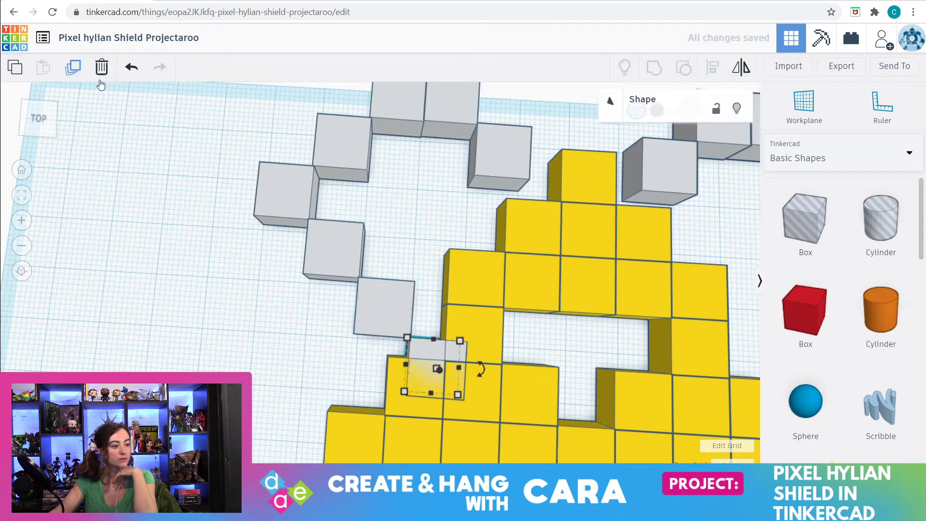
{"action": "left_click_drag", "start_coordinate": [423, 347], "coordinate": [308, 336]}
{"action": "scroll", "coordinate": [326, 342], "scroll_direction": "down", "scroll_amount": 2}
{"action": "scroll", "coordinate": [264, 313], "scroll_direction": "down", "scroll_amount": 2}
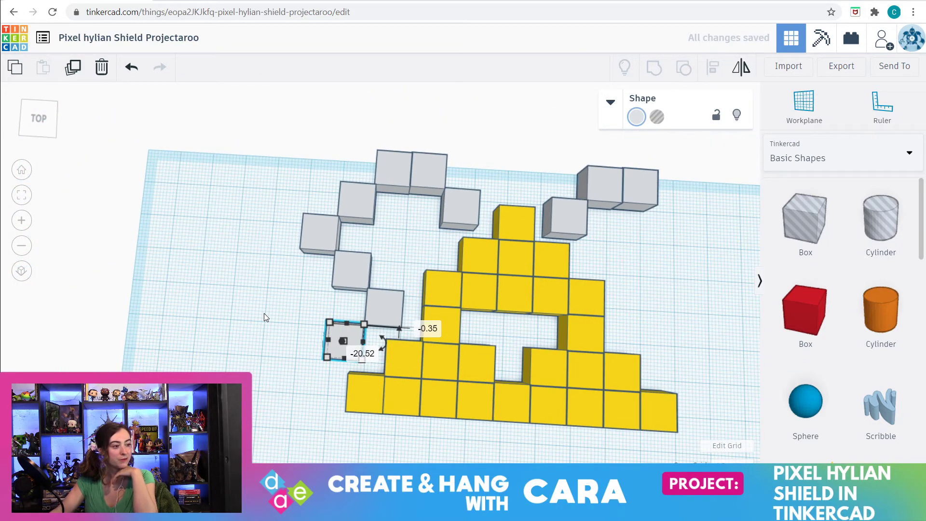
{"action": "left_click", "coordinate": [76, 66]}
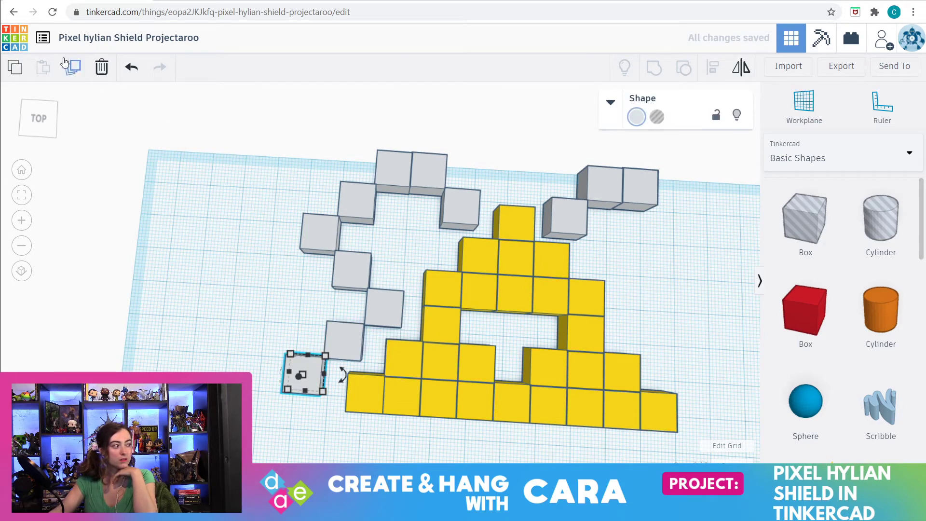
- Compare the grey ornament left of the Triforce with the Merchoid Hylian Shield reference image
{"action": "scroll", "coordinate": [273, 270], "scroll_direction": "down", "scroll_amount": 2}
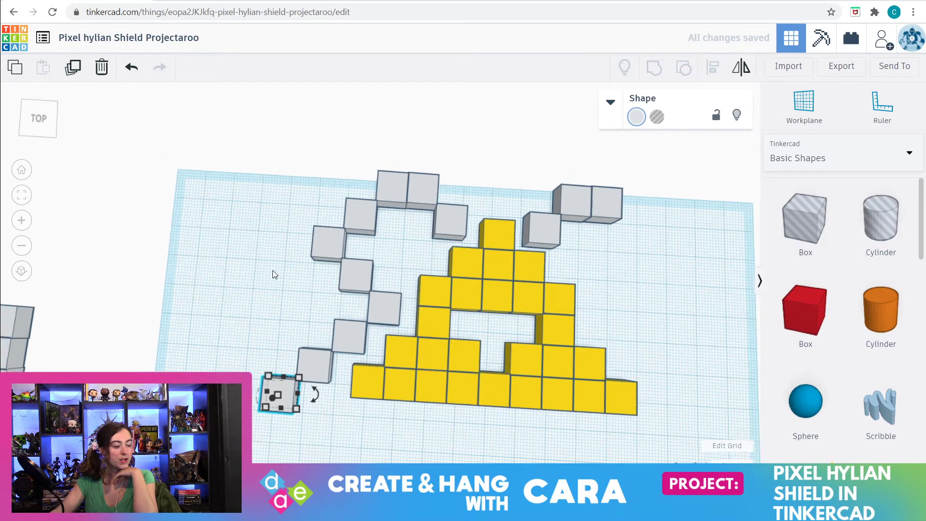
{"action": "scroll", "coordinate": [273, 274], "scroll_direction": "down", "scroll_amount": 2}
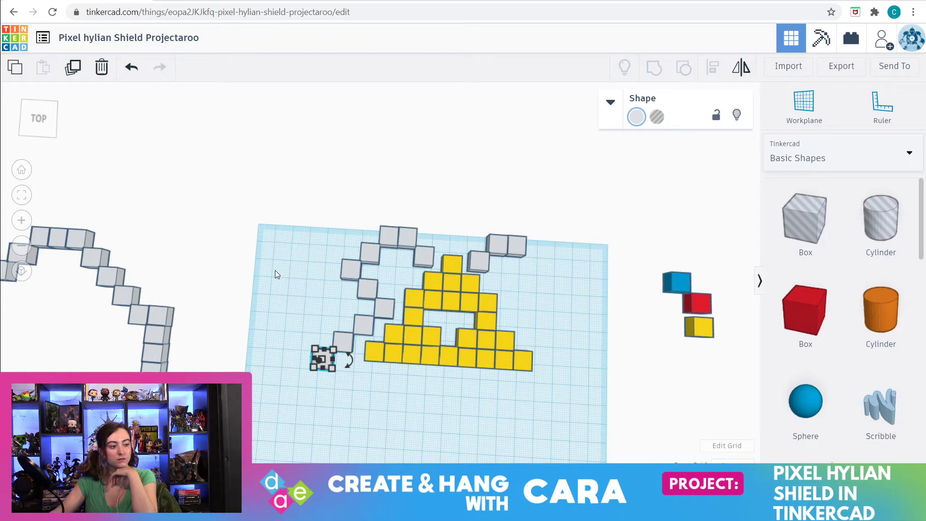
{"action": "left_click", "coordinate": [188, 4]}
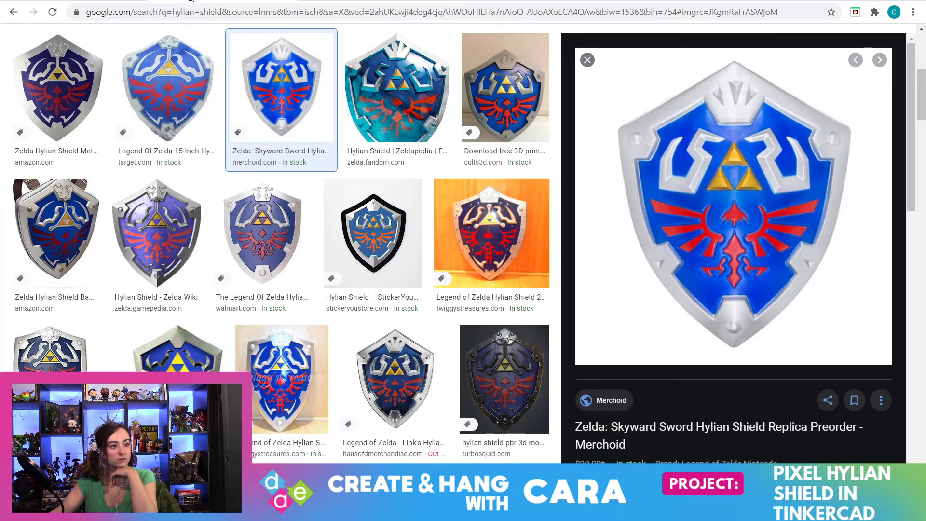
{"action": "key", "text": "ctrl+Tab"}
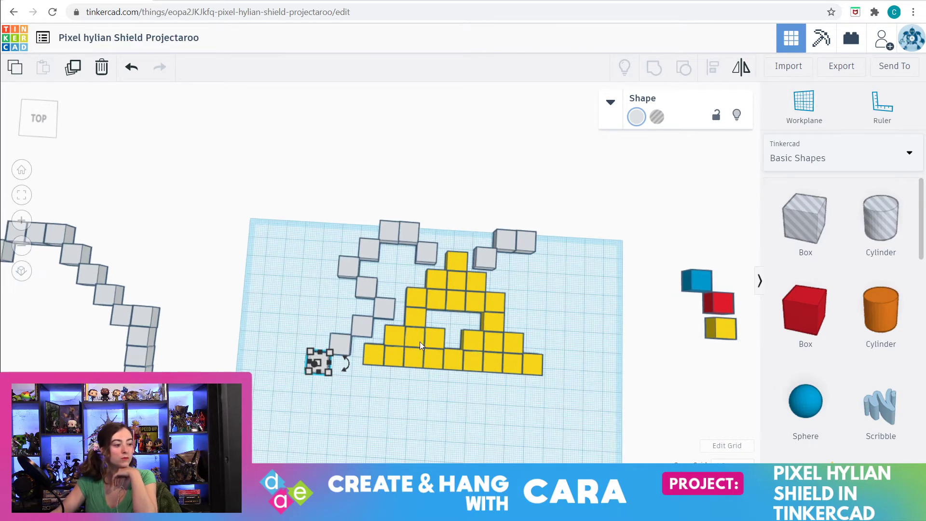
{"action": "scroll", "coordinate": [420, 343], "scroll_direction": "up", "scroll_amount": 5}
{"action": "scroll", "coordinate": [420, 340], "scroll_direction": "down", "scroll_amount": 5}
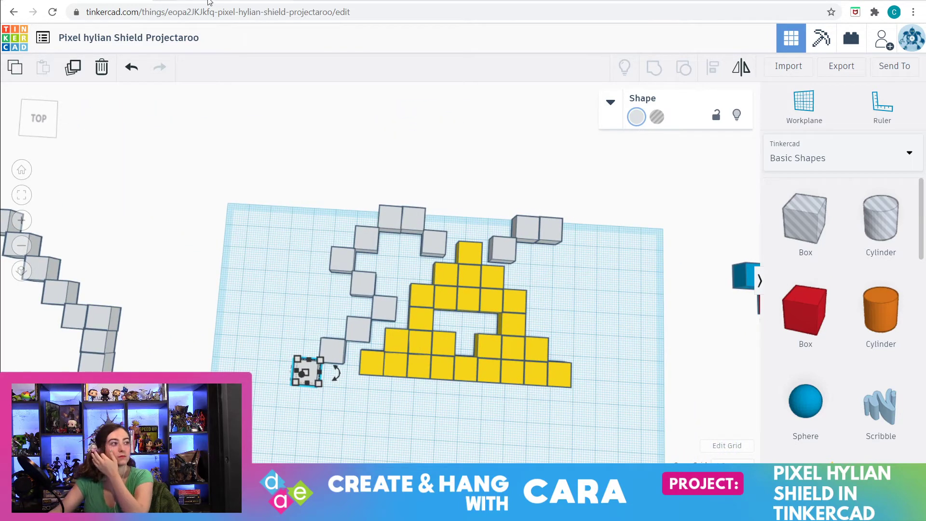
{"action": "left_click", "coordinate": [232, 0]}
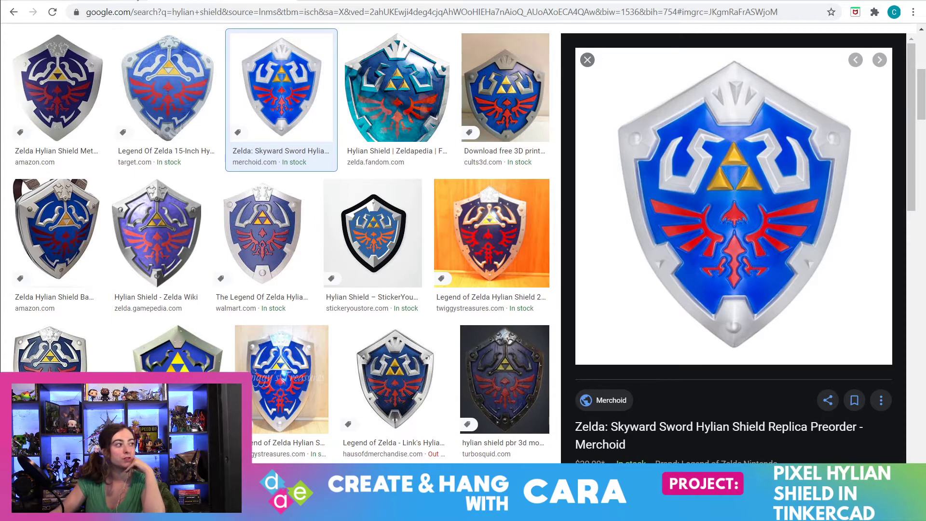
{"action": "left_click", "coordinate": [128, 1]}
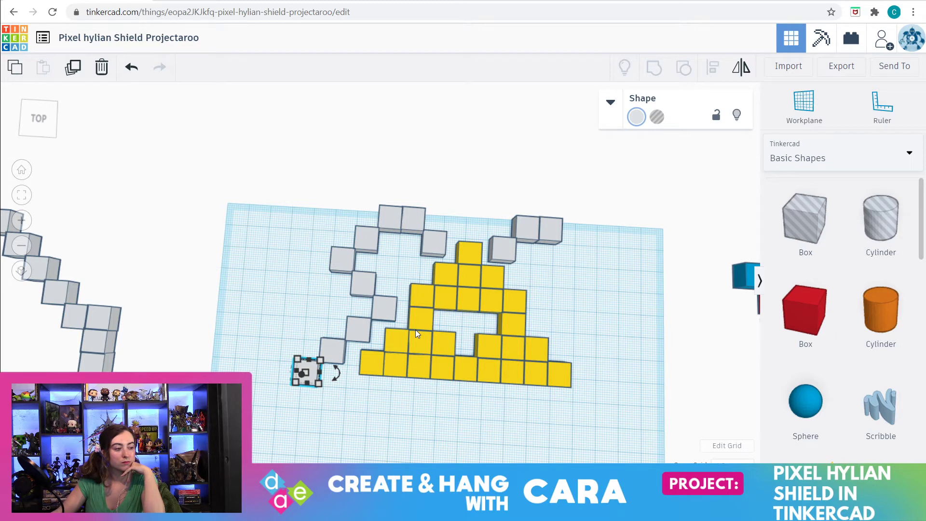
- Pull the lower grey cubes and the one beside the Triforce's tip out of the left ornament, and move the right ornament's innermost cube to its row's outer end
{"action": "left_click", "coordinate": [323, 409]}
{"action": "left_click_drag", "start_coordinate": [295, 368], "coordinate": [266, 370]}
{"action": "left_click_drag", "start_coordinate": [329, 346], "coordinate": [292, 327]}
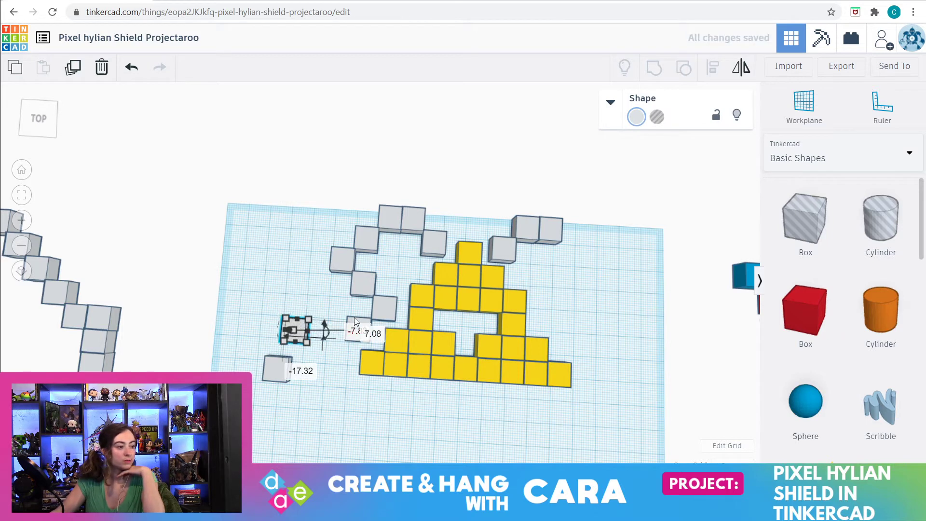
{"action": "left_click", "coordinate": [344, 392]}
{"action": "left_click_drag", "start_coordinate": [361, 320], "coordinate": [308, 276]}
{"action": "left_click_drag", "start_coordinate": [381, 313], "coordinate": [271, 289]}
{"action": "left_click_drag", "start_coordinate": [365, 280], "coordinate": [278, 245]}
{"action": "left_click_drag", "start_coordinate": [425, 238], "coordinate": [334, 219]}
{"action": "left_click_drag", "start_coordinate": [508, 250], "coordinate": [584, 233]}
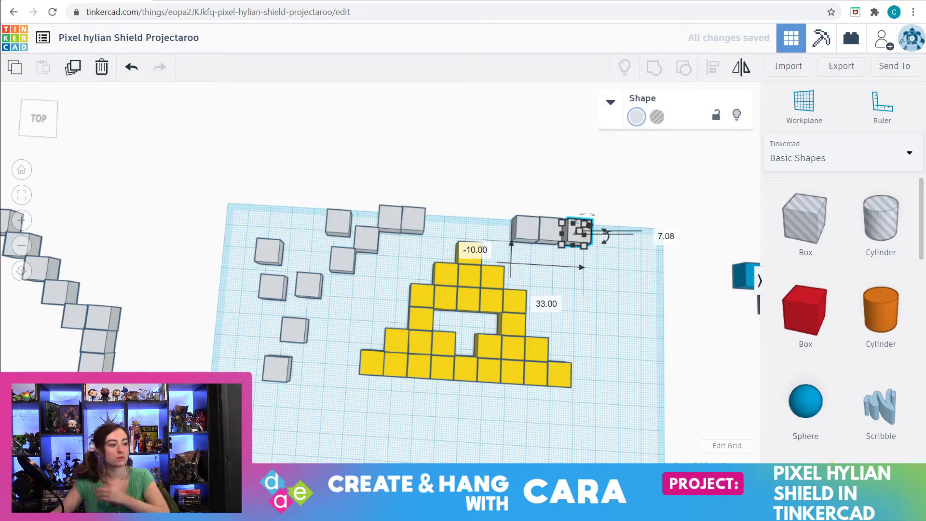
- Recolour the spare light blue cube beside the workplane with the deep royal blue preset and compare the colour with the shield reference image
{"action": "scroll", "coordinate": [667, 373], "scroll_direction": "down", "scroll_amount": 5}
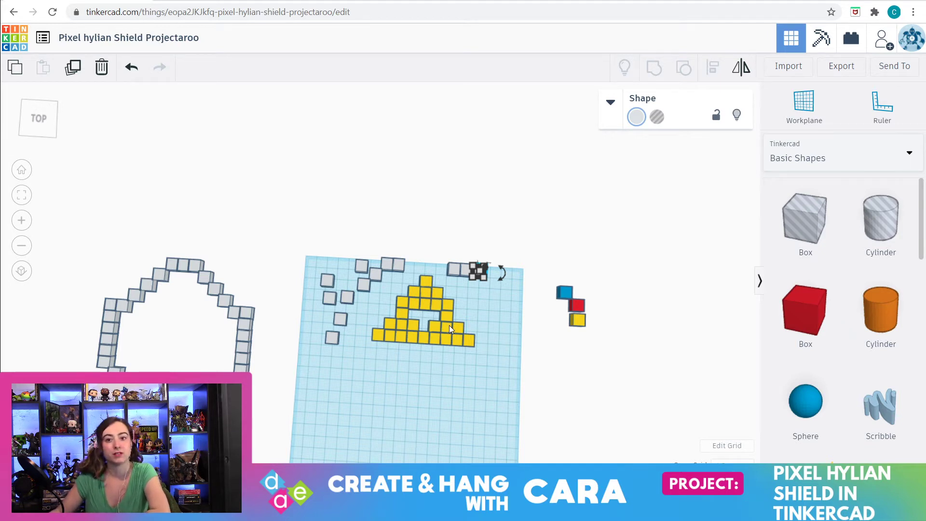
{"action": "left_click", "coordinate": [563, 293]}
{"action": "scroll", "coordinate": [586, 343], "scroll_direction": "up", "scroll_amount": 3}
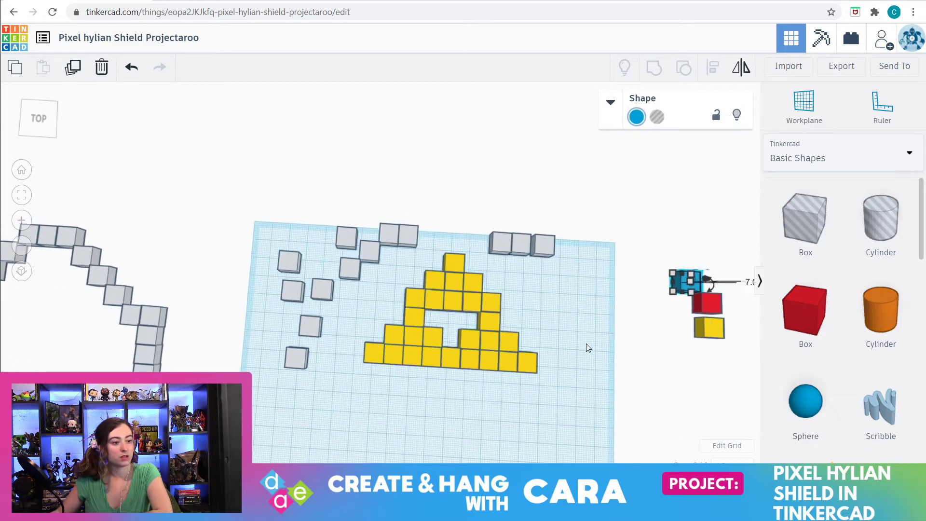
{"action": "left_click", "coordinate": [22, 196]}
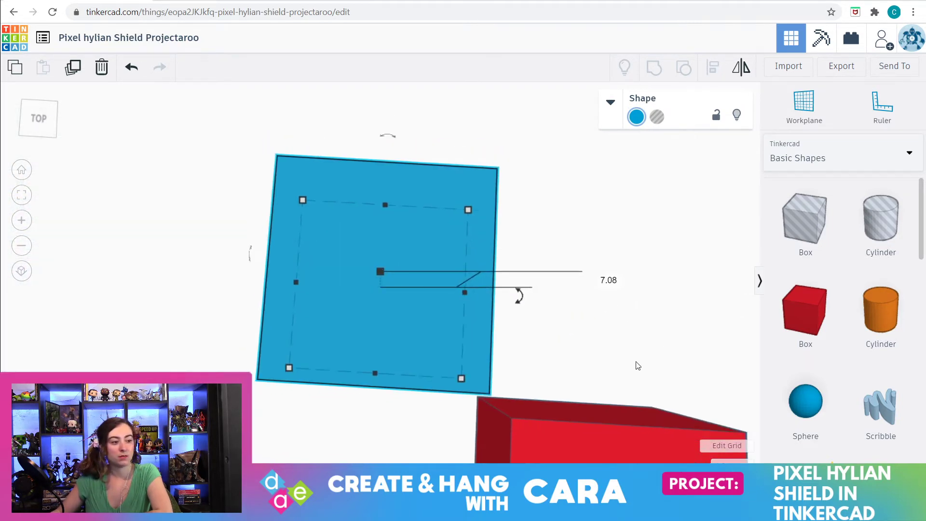
{"action": "scroll", "coordinate": [299, 331], "scroll_direction": "down", "scroll_amount": 5}
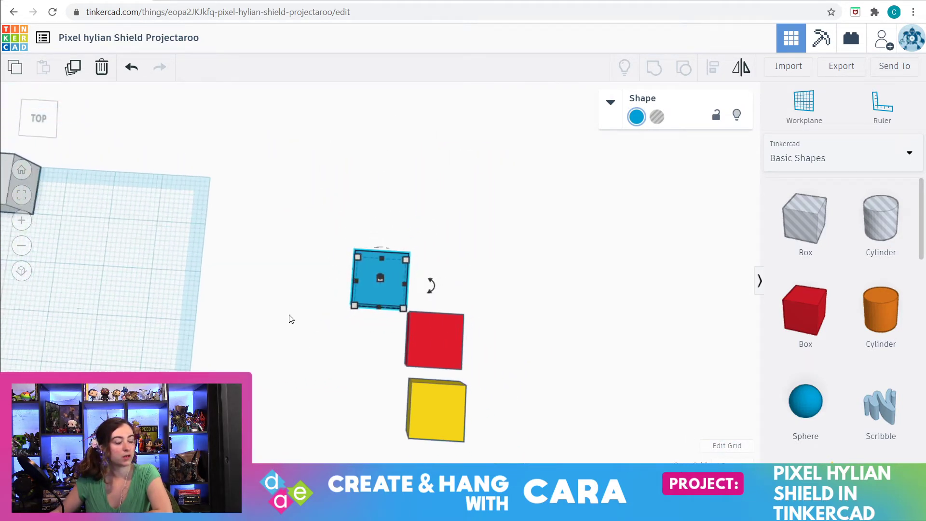
{"action": "scroll", "coordinate": [291, 319], "scroll_direction": "down", "scroll_amount": 5}
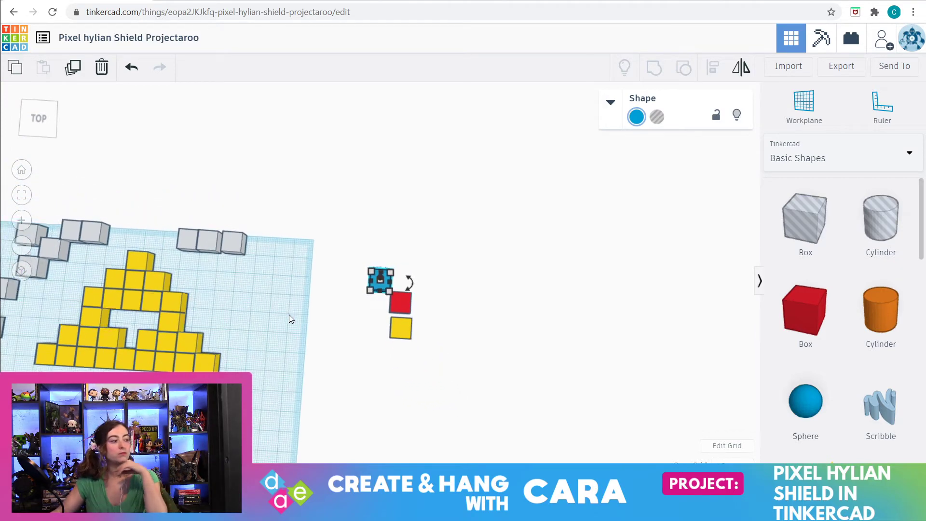
{"action": "left_click", "coordinate": [642, 123]}
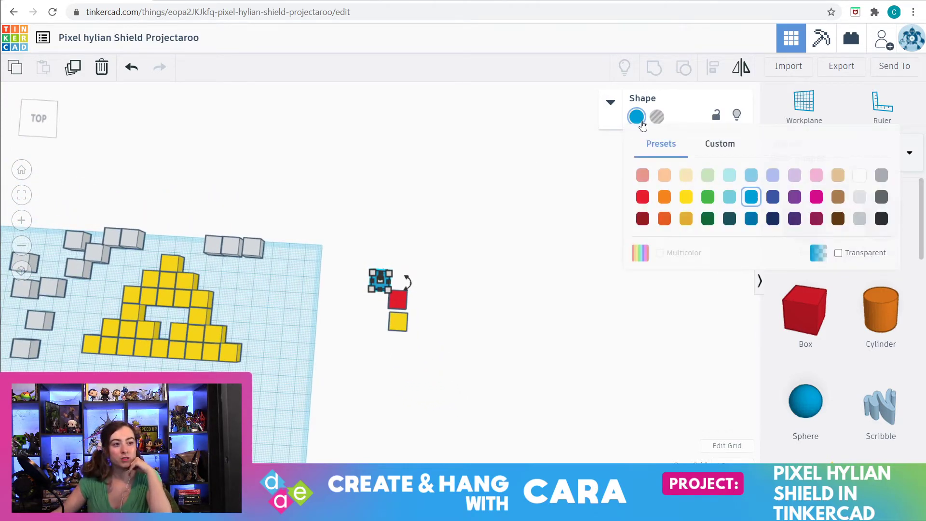
{"action": "left_click", "coordinate": [753, 217]}
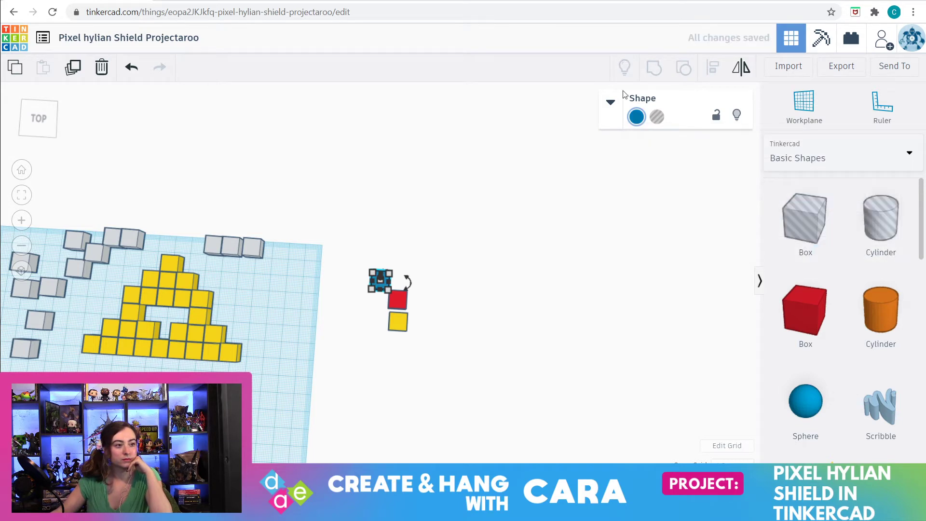
{"action": "left_click", "coordinate": [637, 118]}
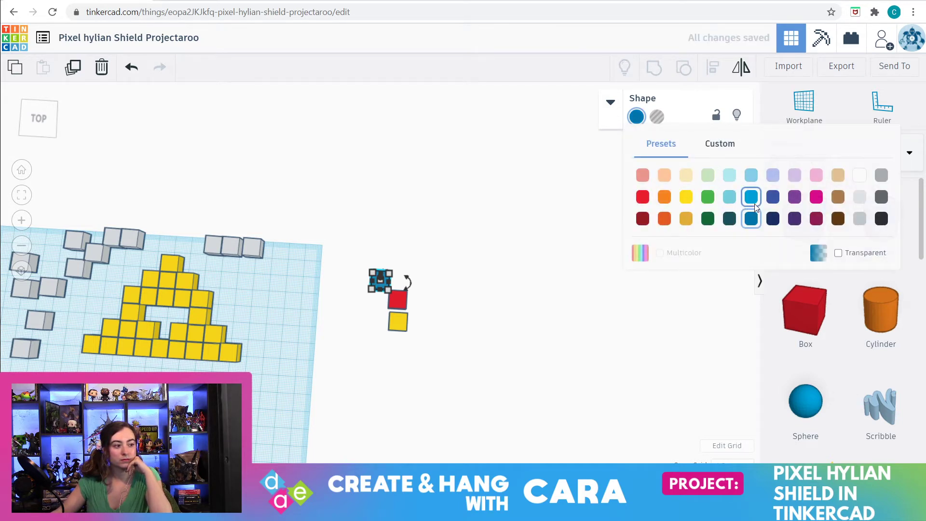
{"action": "left_click", "coordinate": [756, 206]}
{"action": "left_click", "coordinate": [636, 118]}
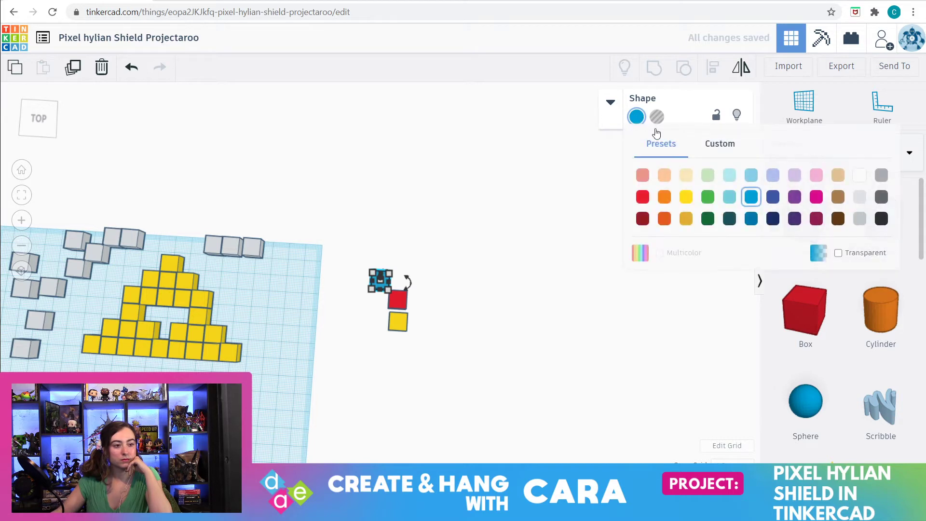
{"action": "left_click", "coordinate": [773, 197]}
{"action": "left_click", "coordinate": [532, 360]}
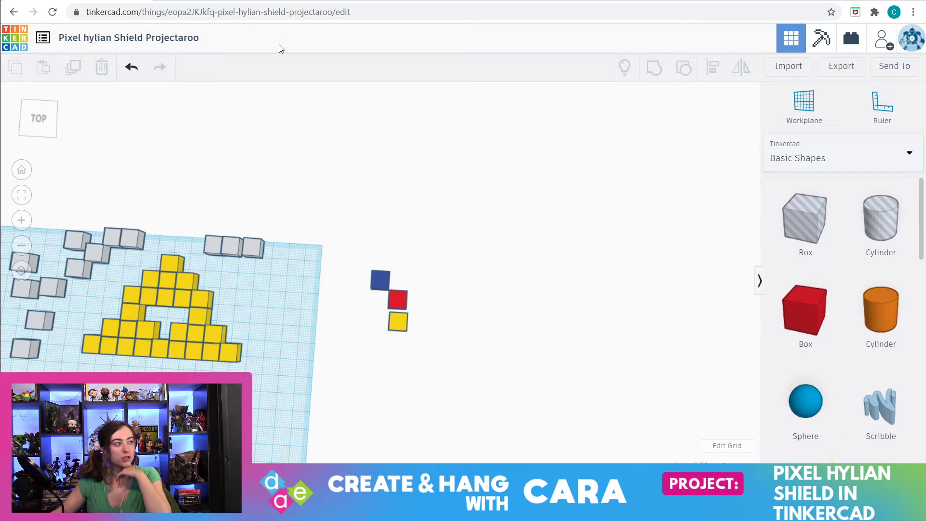
{"action": "left_click", "coordinate": [250, 1]}
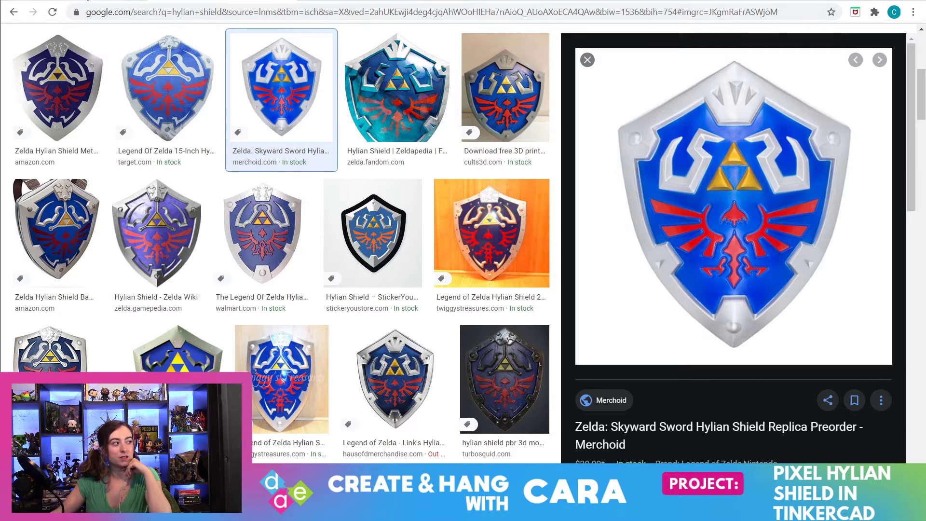
{"action": "left_click", "coordinate": [91, 0]}
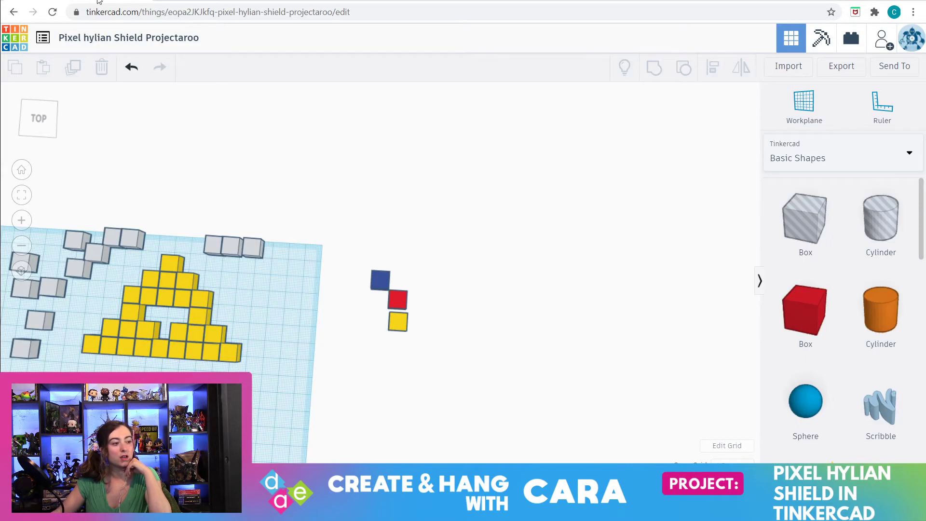
- Place seven copies of the blue cube on the workplane right of the Triforce, and move the spare blue cube above the red one
{"action": "left_click", "coordinate": [377, 283]}
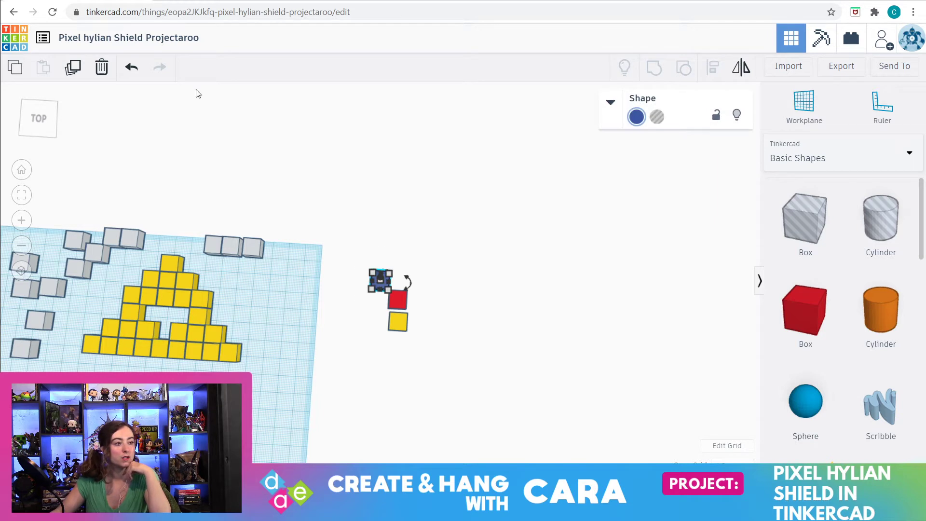
{"action": "left_click", "coordinate": [77, 69]}
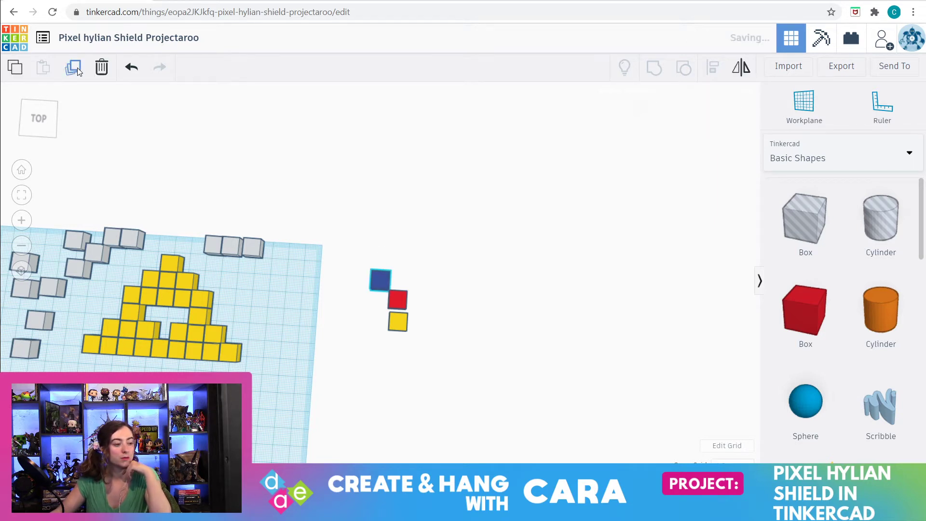
{"action": "left_click_drag", "start_coordinate": [375, 276], "coordinate": [282, 266]}
{"action": "left_click_drag", "start_coordinate": [380, 284], "coordinate": [283, 295], "text": "alt"}
{"action": "left_click_drag", "start_coordinate": [381, 278], "coordinate": [287, 326], "text": "alt"}
{"action": "left_click_drag", "start_coordinate": [385, 280], "coordinate": [264, 280], "text": "alt"}
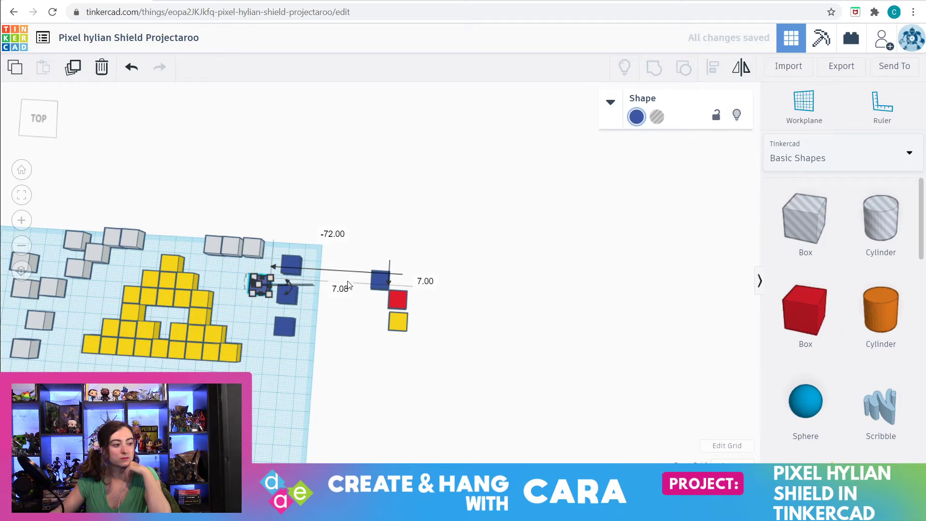
{"action": "left_click_drag", "start_coordinate": [379, 290], "coordinate": [264, 314], "text": "alt"}
{"action": "left_click_drag", "start_coordinate": [371, 279], "coordinate": [233, 273], "text": "alt"}
{"action": "left_click_drag", "start_coordinate": [376, 279], "coordinate": [292, 355], "text": "alt"}
{"action": "left_click_drag", "start_coordinate": [385, 279], "coordinate": [408, 277]}
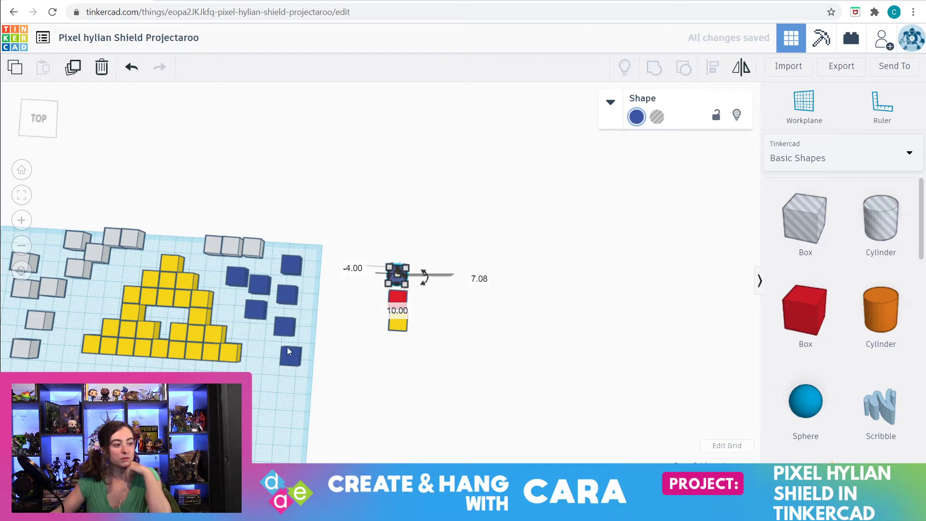
- Move one blue cube copy into the gap in the Triforce's second row from the bottom
{"action": "left_click_drag", "start_coordinate": [228, 280], "coordinate": [167, 379]}
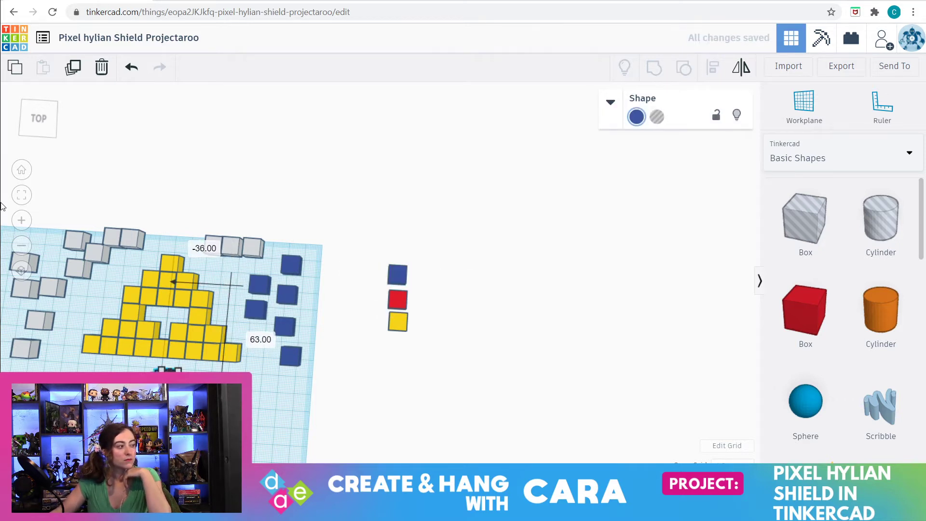
{"action": "left_click", "coordinate": [21, 196]}
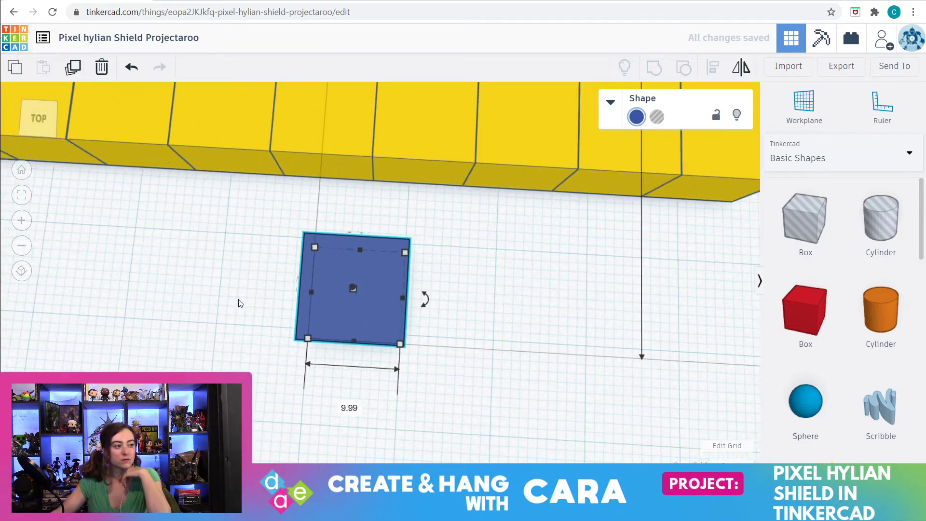
{"action": "scroll", "coordinate": [247, 294], "scroll_direction": "down", "scroll_amount": 5}
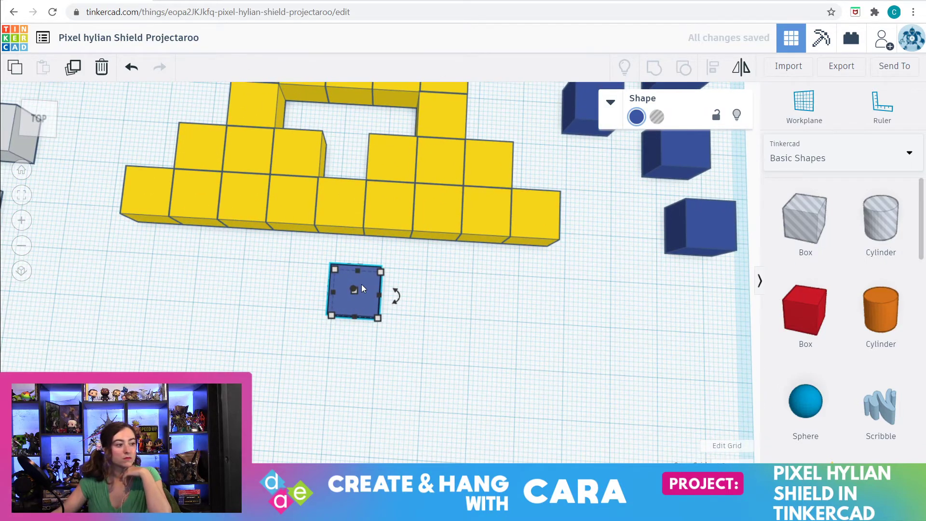
{"action": "left_click_drag", "start_coordinate": [357, 308], "coordinate": [347, 175]}
{"action": "right_click_drag", "start_coordinate": [299, 341], "coordinate": [310, 298]}
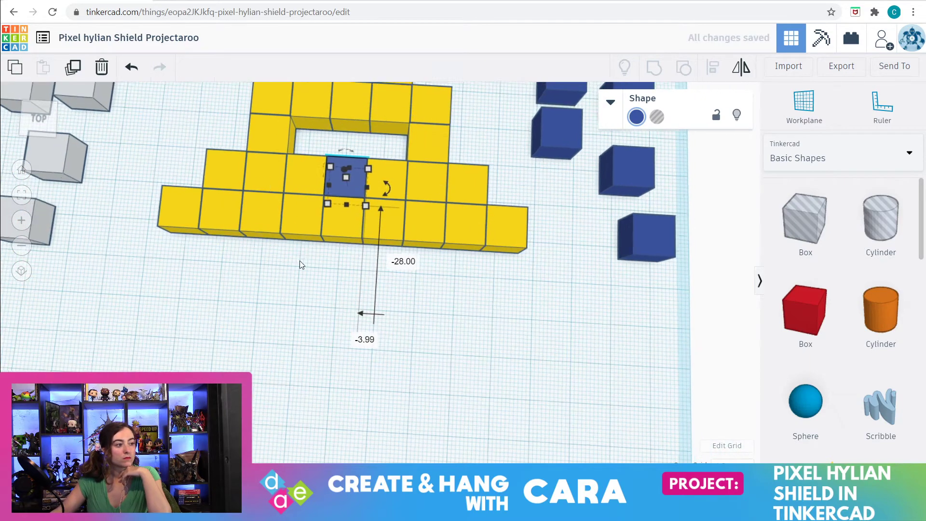
{"action": "left_click", "coordinate": [21, 220]}
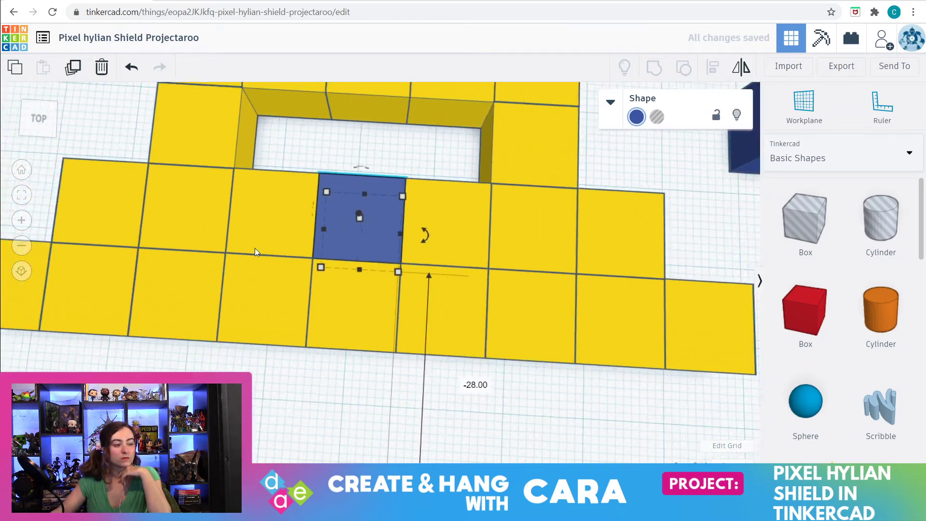
{"action": "scroll", "coordinate": [254, 247], "scroll_direction": "down", "scroll_amount": 3}
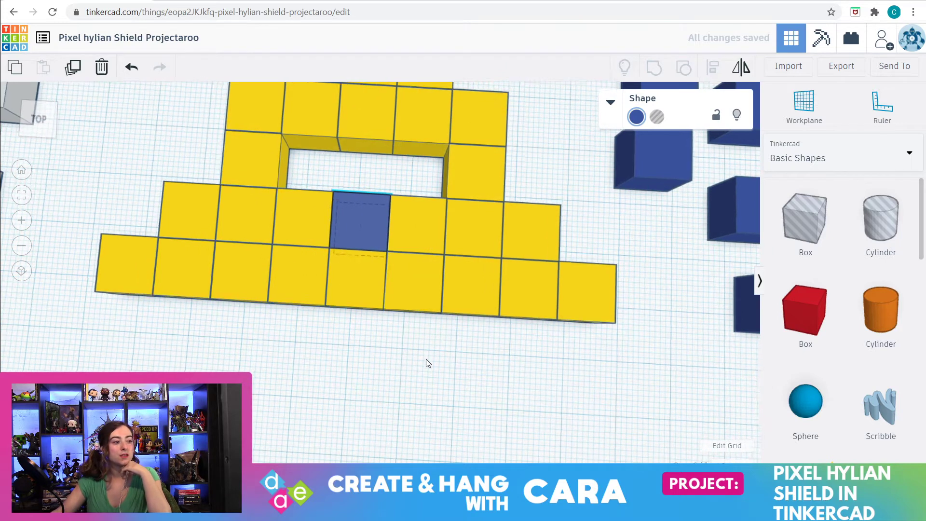
{"action": "left_click", "coordinate": [366, 246]}
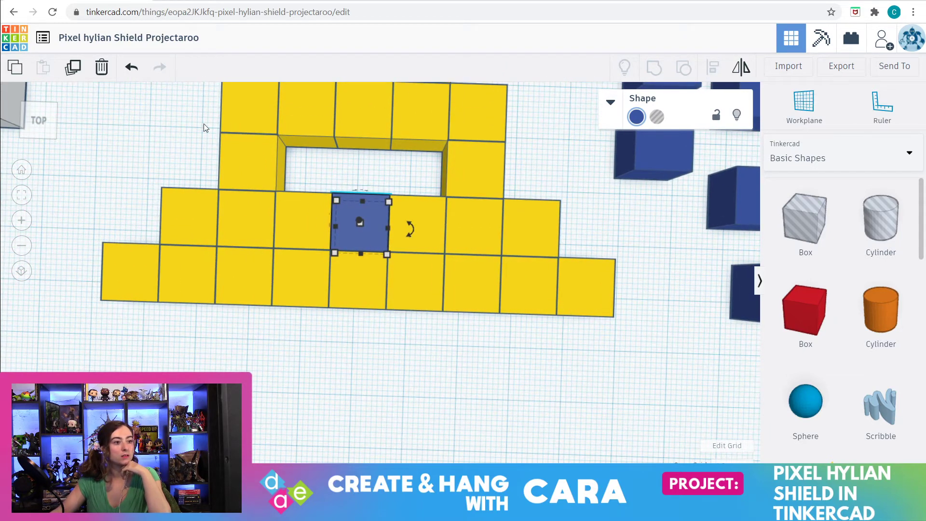
- Fill the three-cube opening in the Triforce's third row from the bottom with three blue cubes
{"action": "left_click_drag", "start_coordinate": [680, 147], "coordinate": [301, 186]}
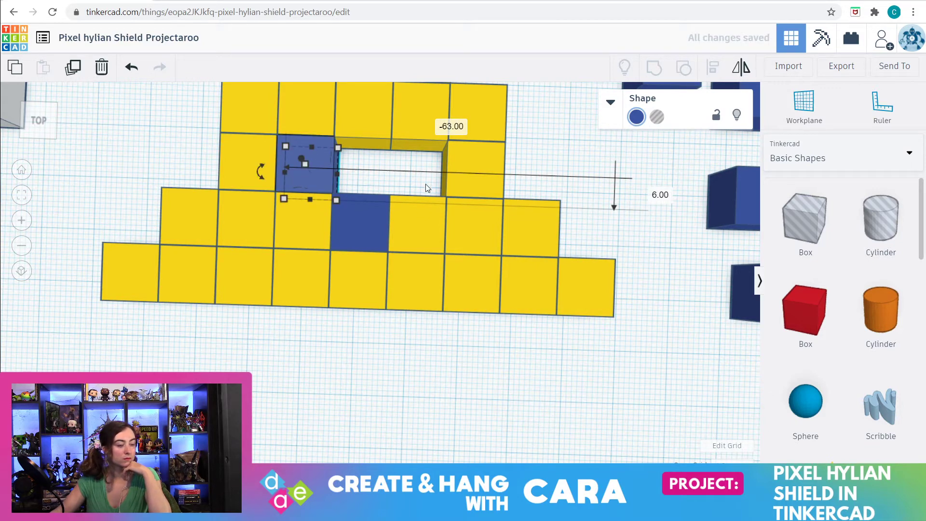
{"action": "left_click_drag", "start_coordinate": [745, 211], "coordinate": [344, 185]}
{"action": "left_click", "coordinate": [660, 359]}
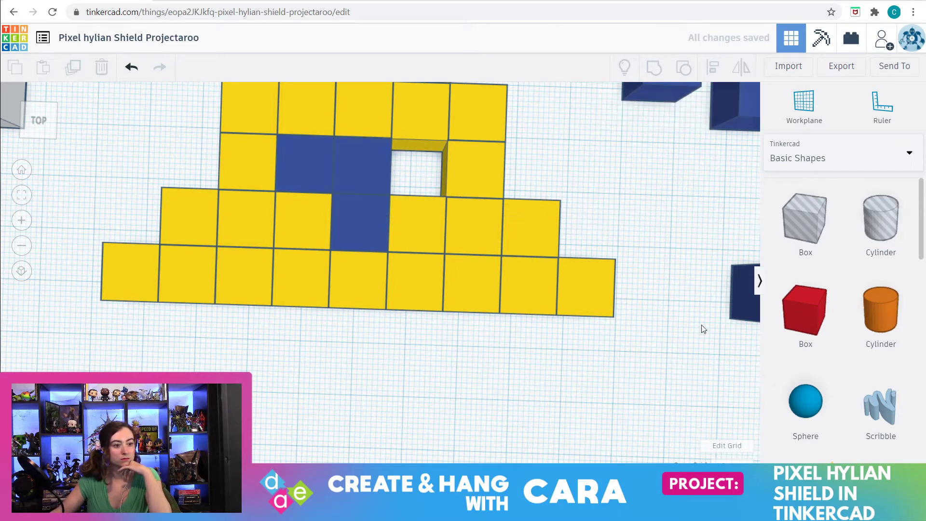
{"action": "left_click_drag", "start_coordinate": [737, 301], "coordinate": [389, 184]}
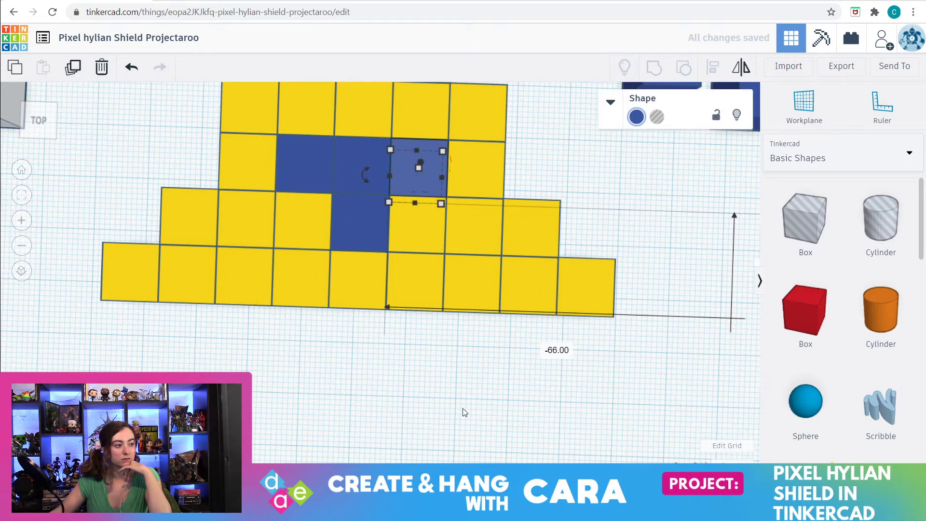
- Move one spare blue cube against the right end of the Triforce's second row from the bottom
{"action": "left_click", "coordinate": [463, 408]}
{"action": "scroll", "coordinate": [463, 407], "scroll_direction": "down", "scroll_amount": 3}
{"action": "scroll", "coordinate": [463, 405], "scroll_direction": "down", "scroll_amount": 4}
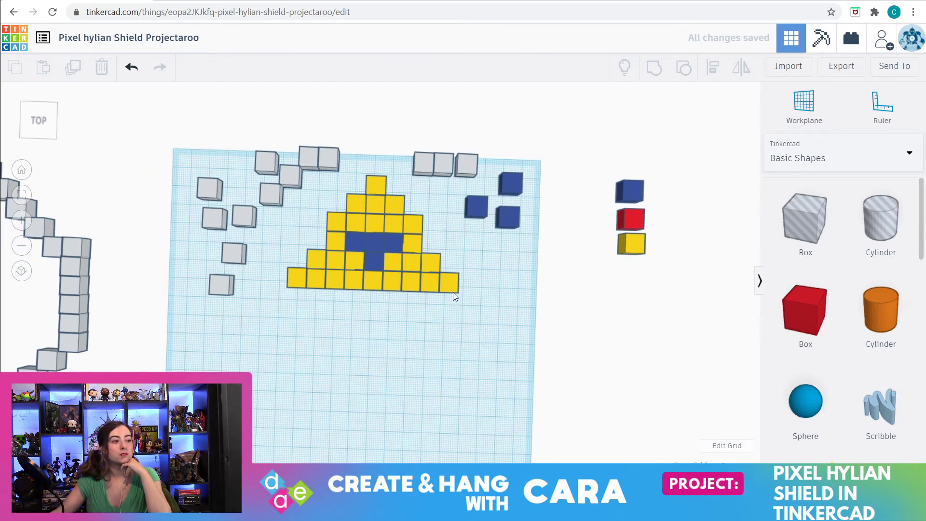
{"action": "scroll", "coordinate": [483, 241], "scroll_direction": "up", "scroll_amount": 3}
{"action": "left_click_drag", "start_coordinate": [508, 168], "coordinate": [473, 249]}
{"action": "left_click", "coordinate": [539, 271]}
- Move another spare blue cube to the right end of the Triforce's third row from the bottom and align it flush
{"action": "left_click_drag", "start_coordinate": [558, 201], "coordinate": [444, 235]}
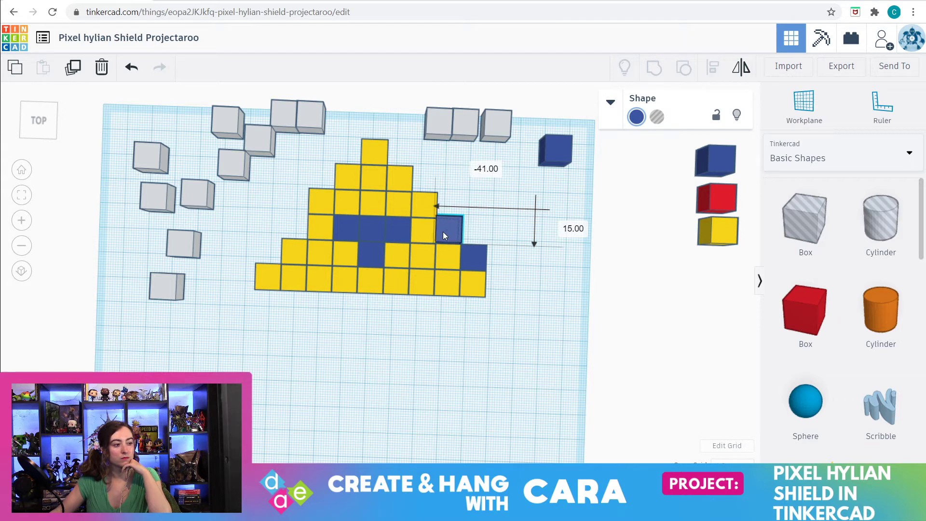
{"action": "left_click_drag", "start_coordinate": [443, 232], "coordinate": [442, 233]}
{"action": "left_click", "coordinate": [22, 198]}
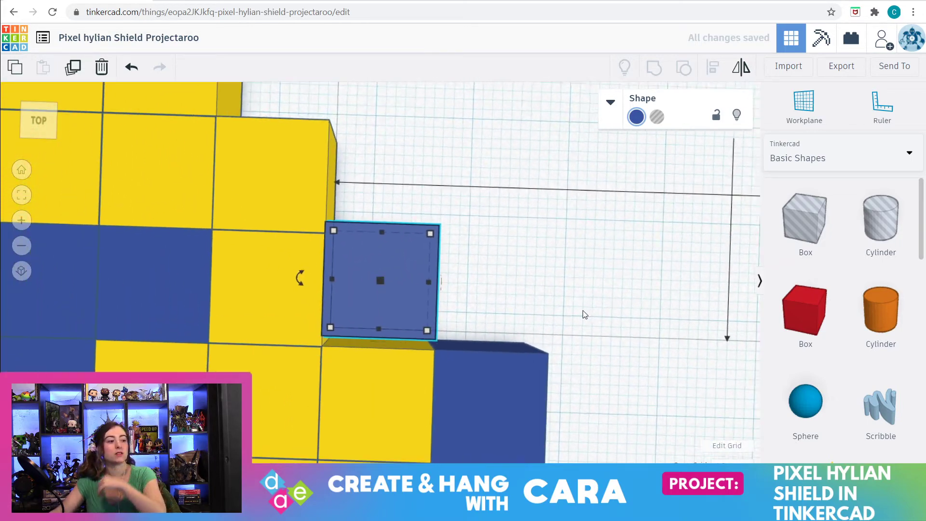
{"action": "scroll", "coordinate": [585, 315], "scroll_direction": "down", "scroll_amount": 3}
{"action": "mouse_move", "coordinate": [489, 301]}
{"action": "right_mouse_down"}
{"action": "mouse_move", "coordinate": [490, 292]}
{"action": "mouse_move", "coordinate": [491, 302]}
{"action": "right_mouse_up"}
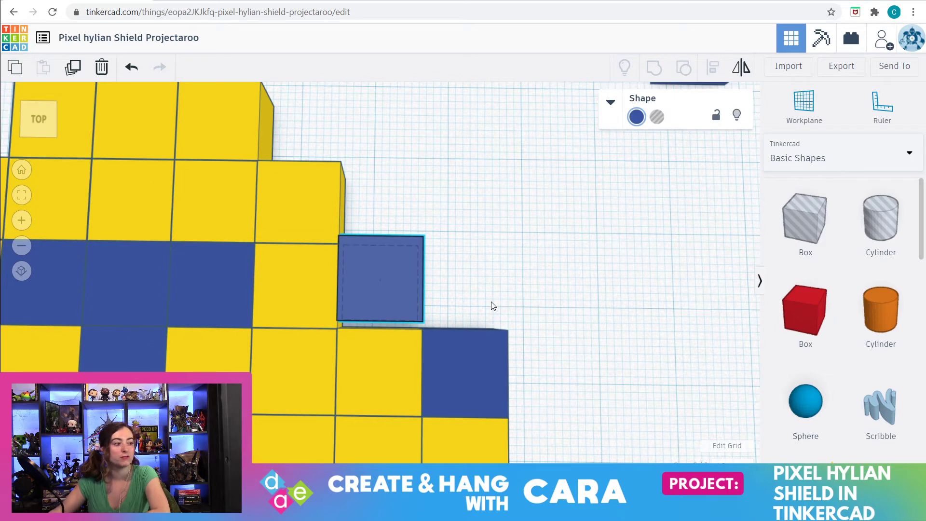
{"action": "left_click", "coordinate": [367, 255]}
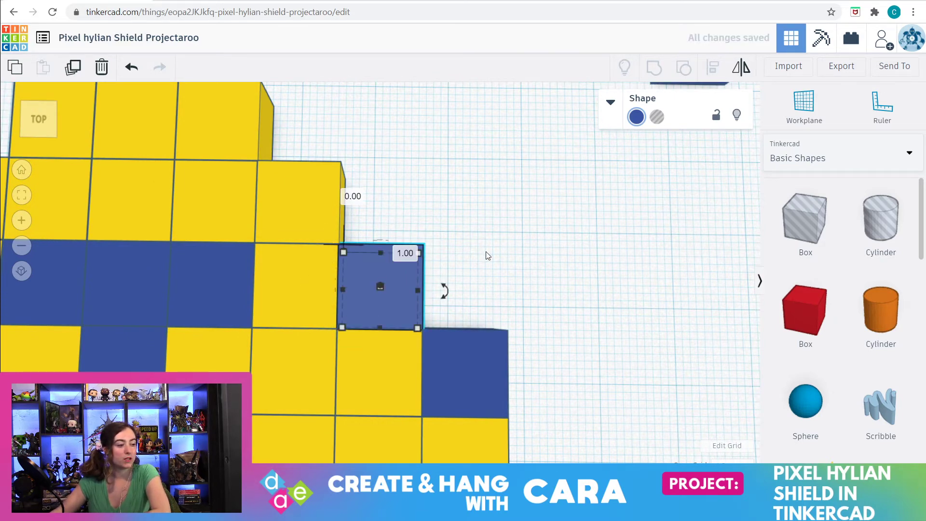
- Move the last spare blue cube on the workplane to the right end of the Triforce's fourth row from the bottom
{"action": "scroll", "coordinate": [486, 256], "scroll_direction": "down", "scroll_amount": 2}
{"action": "scroll", "coordinate": [486, 256], "scroll_direction": "down", "scroll_amount": 3}
{"action": "left_click_drag", "start_coordinate": [377, 282], "coordinate": [372, 255]}
{"action": "scroll", "coordinate": [494, 178], "scroll_direction": "up", "scroll_amount": 2}
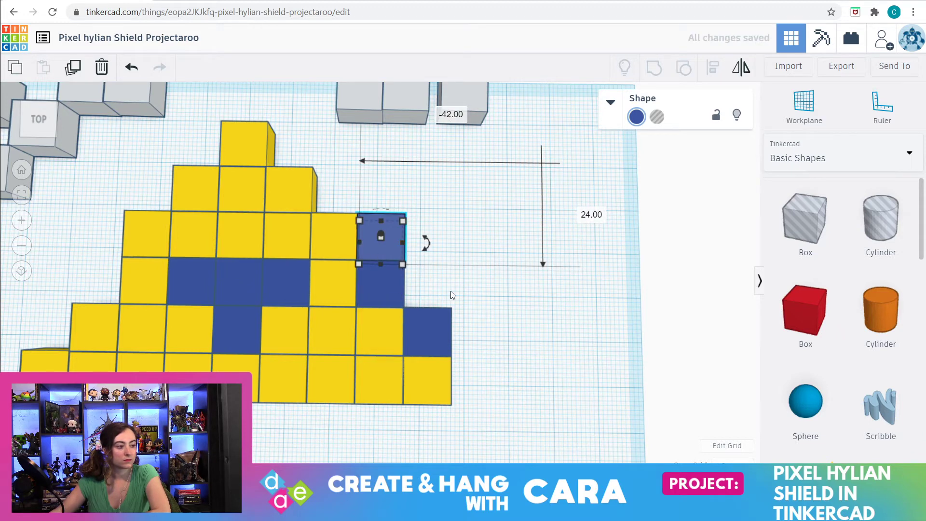
- Duplicate that blue cube and move the copy directly above it, one row up
{"action": "scroll", "coordinate": [497, 318], "scroll_direction": "down", "scroll_amount": 3}
{"action": "scroll", "coordinate": [476, 305], "scroll_direction": "down", "scroll_amount": 1}
{"action": "left_click", "coordinate": [72, 68]}
{"action": "scroll", "coordinate": [412, 346], "scroll_direction": "up", "scroll_amount": 4}
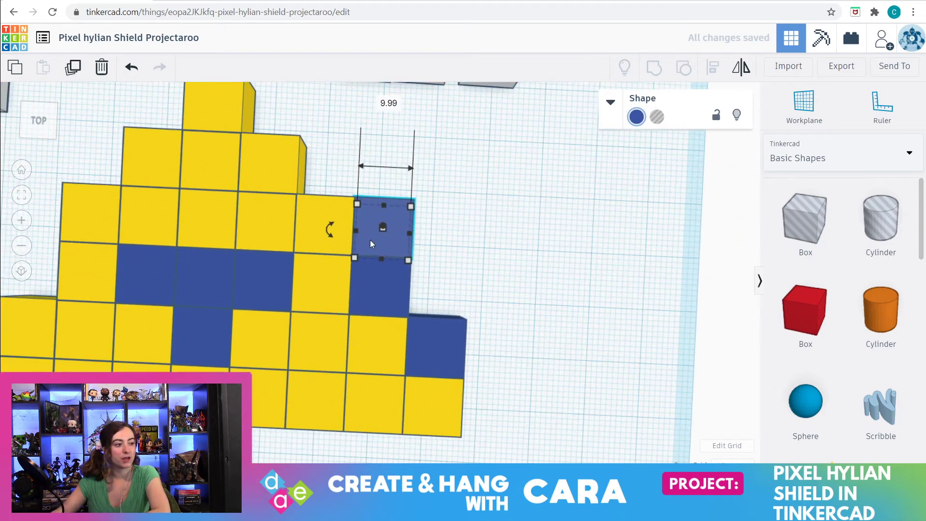
{"action": "left_click_drag", "start_coordinate": [359, 244], "coordinate": [363, 186]}
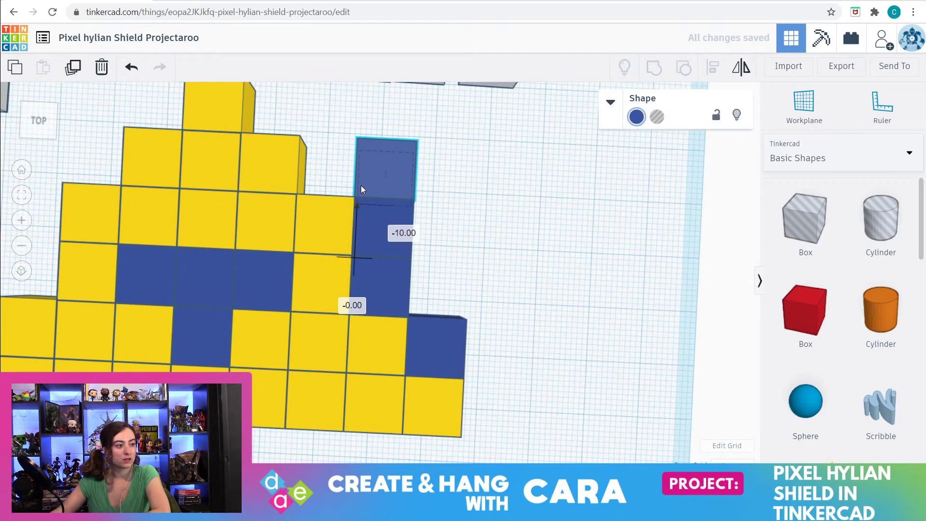
- Duplicate the uppermost blue cube and fit the copy against the right end of the Triforce's fifth row from the bottom
{"action": "right_click_drag", "start_coordinate": [474, 303], "coordinate": [481, 307]}
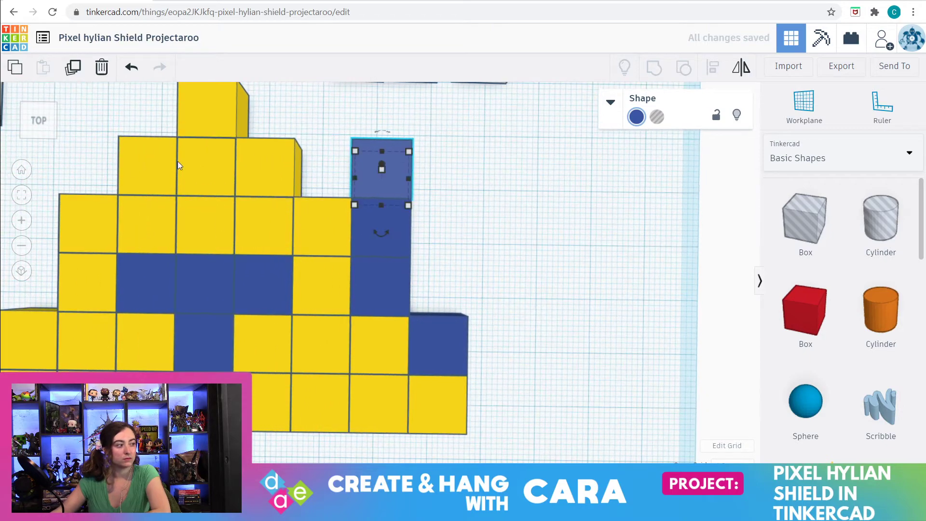
{"action": "left_click", "coordinate": [22, 193]}
{"action": "scroll", "coordinate": [405, 228], "scroll_direction": "down", "scroll_amount": 3}
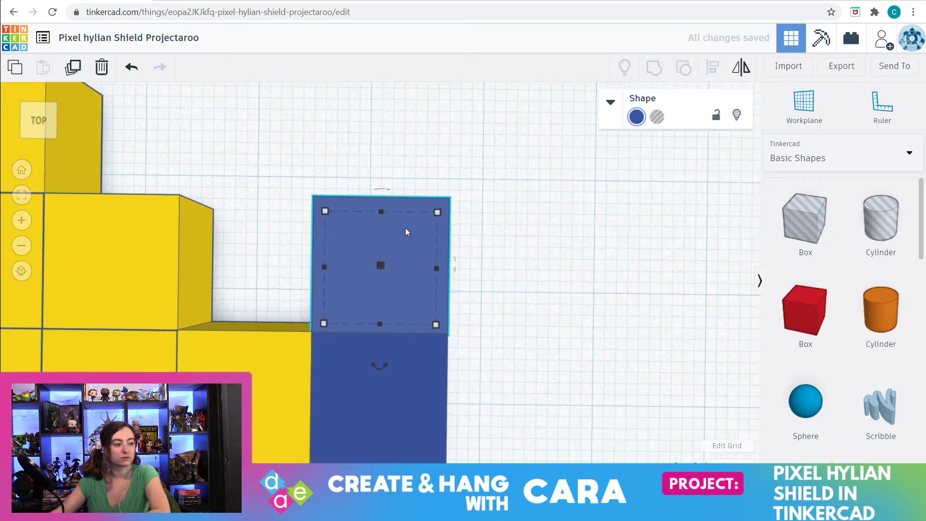
{"action": "right_click_drag", "start_coordinate": [406, 227], "coordinate": [523, 303]}
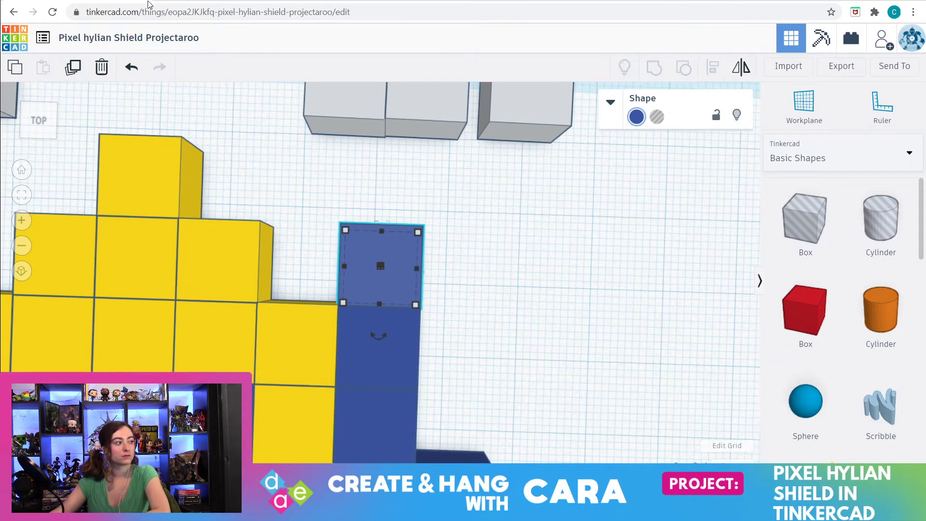
{"action": "left_click", "coordinate": [74, 68]}
{"action": "left_click_drag", "start_coordinate": [367, 203], "coordinate": [283, 288]}
{"action": "scroll", "coordinate": [413, 331], "scroll_direction": "down", "scroll_amount": 5}
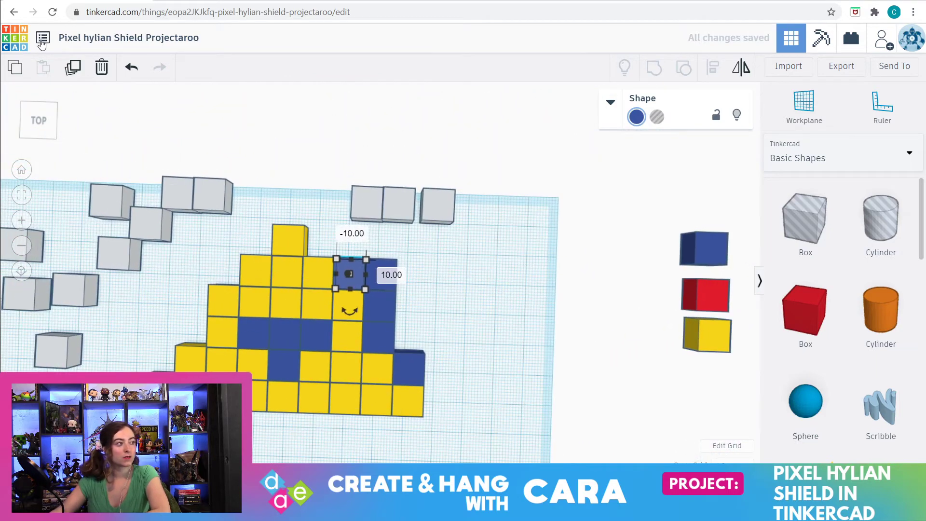
- Place a blue cube copy right of the Triforce's top cube, and move the extra outer blue cube to the top cube's left
{"action": "left_click_drag", "start_coordinate": [351, 274], "coordinate": [320, 236]}
{"action": "left_click", "coordinate": [305, 208]}
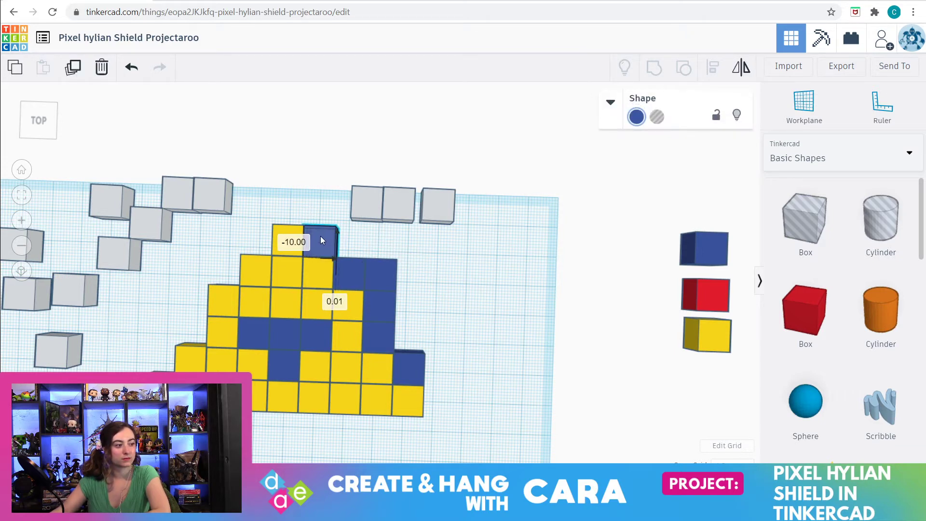
{"action": "scroll", "coordinate": [423, 317], "scroll_direction": "down", "scroll_amount": 1}
{"action": "scroll", "coordinate": [424, 322], "scroll_direction": "down", "scroll_amount": 1}
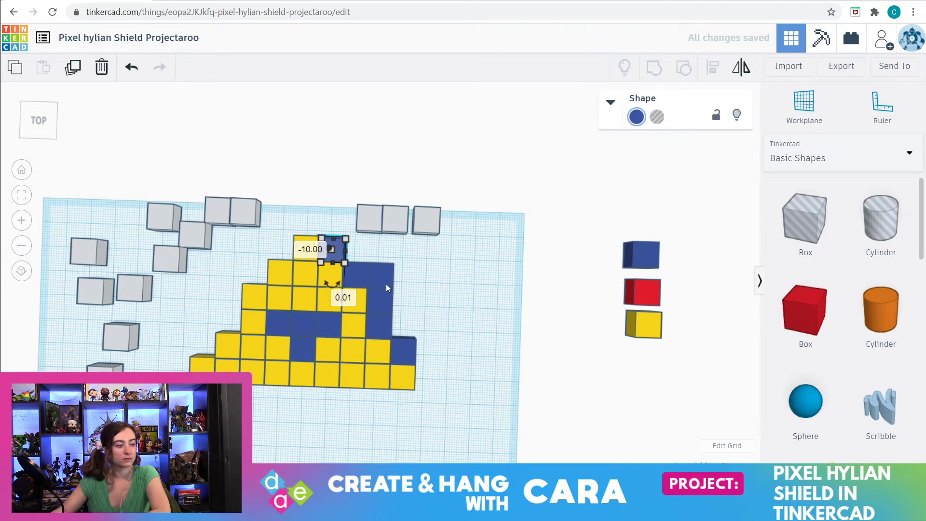
{"action": "left_click_drag", "start_coordinate": [384, 273], "coordinate": [285, 245]}
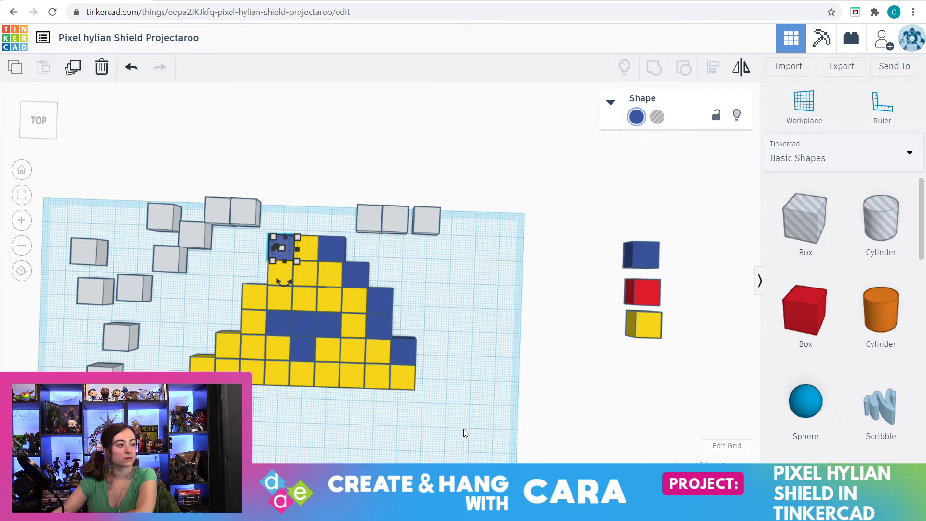
- Shift the grey cube nearest the Triforce's top left slightly away from its grey neighbour
{"action": "scroll", "coordinate": [464, 429], "scroll_direction": "down", "scroll_amount": 2}
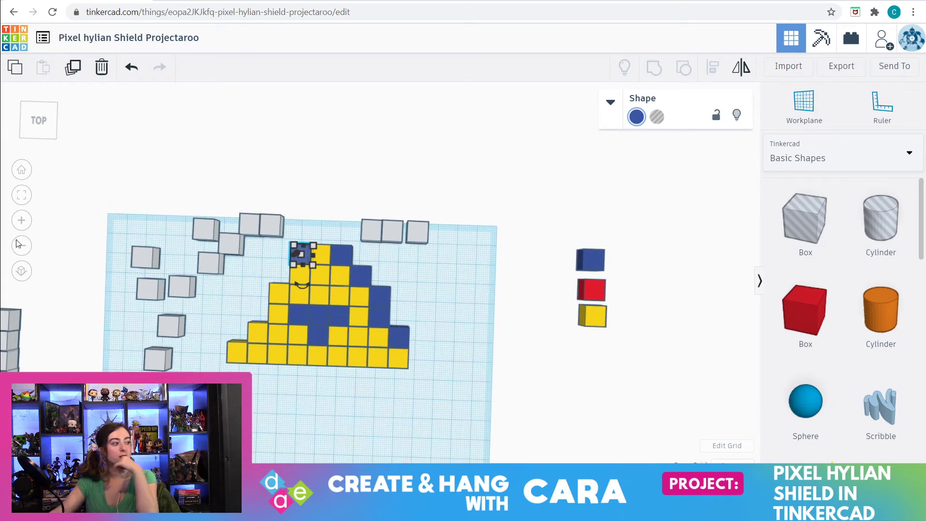
{"action": "mouse_move", "coordinate": [314, 246]}
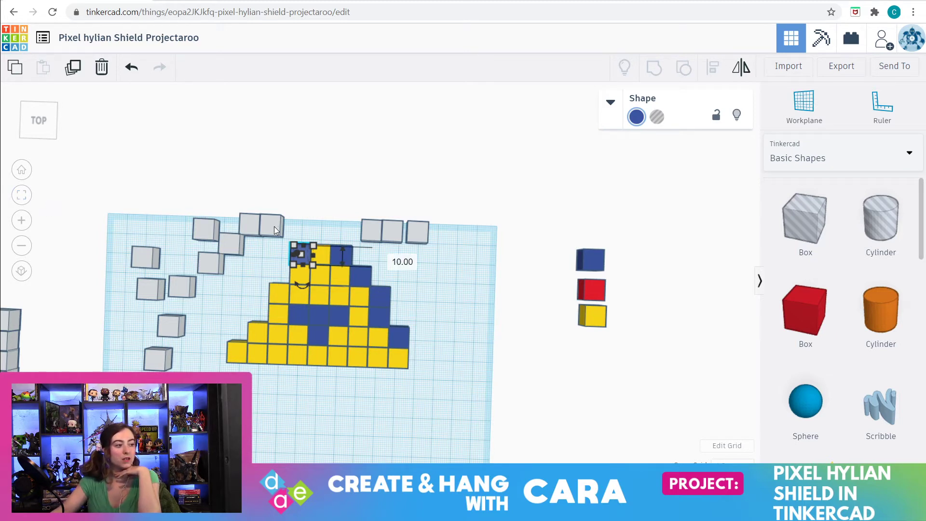
{"action": "mouse_move", "coordinate": [273, 224]}
{"action": "left_mouse_down"}
{"action": "mouse_move", "coordinate": [308, 236]}
{"action": "mouse_move", "coordinate": [280, 213]}
{"action": "mouse_move", "coordinate": [277, 223]}
{"action": "left_mouse_up"}
{"action": "key", "text": "Down"}
- Duplicate the blue cube left of the Triforce's top and place the copy at the left end of the fifth row
{"action": "left_click", "coordinate": [299, 248]}
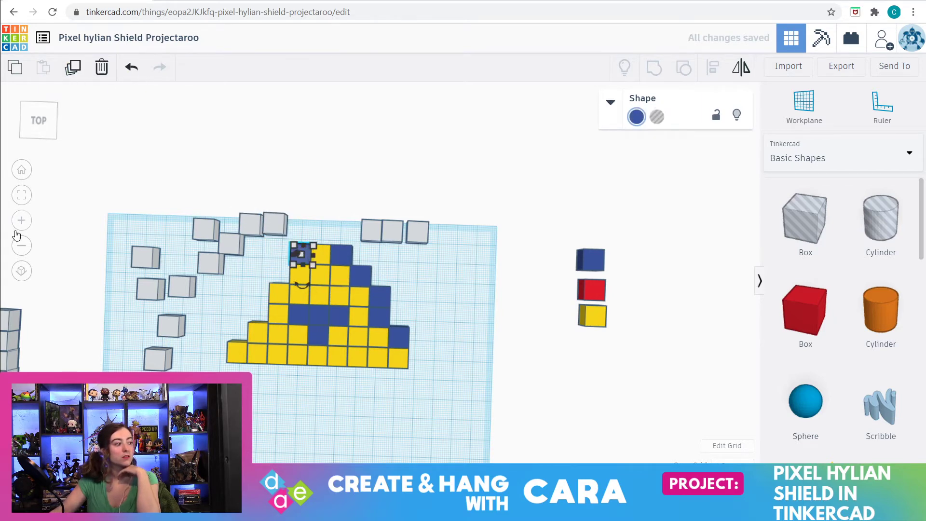
{"action": "left_click", "coordinate": [20, 201]}
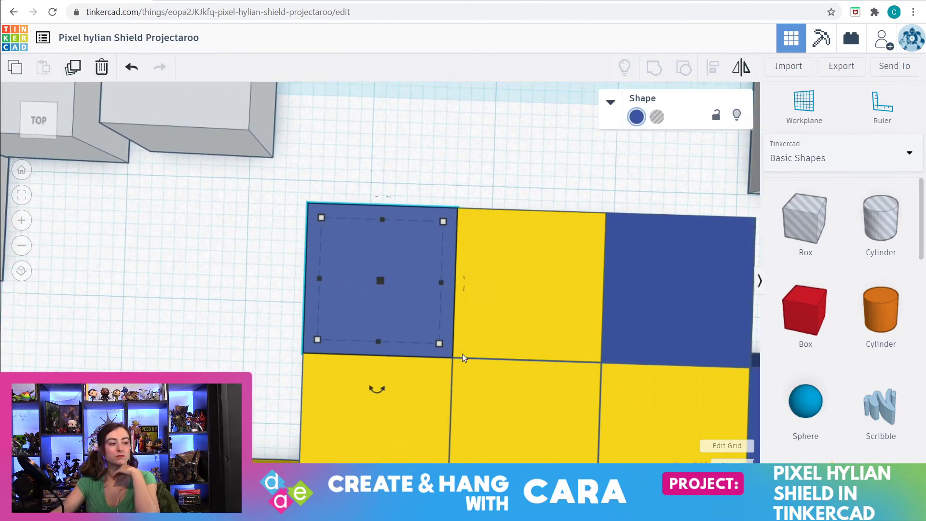
{"action": "scroll", "coordinate": [462, 356], "scroll_direction": "down", "scroll_amount": 2}
{"action": "left_click", "coordinate": [72, 68]}
{"action": "left_click_drag", "start_coordinate": [366, 294], "coordinate": [290, 364]}
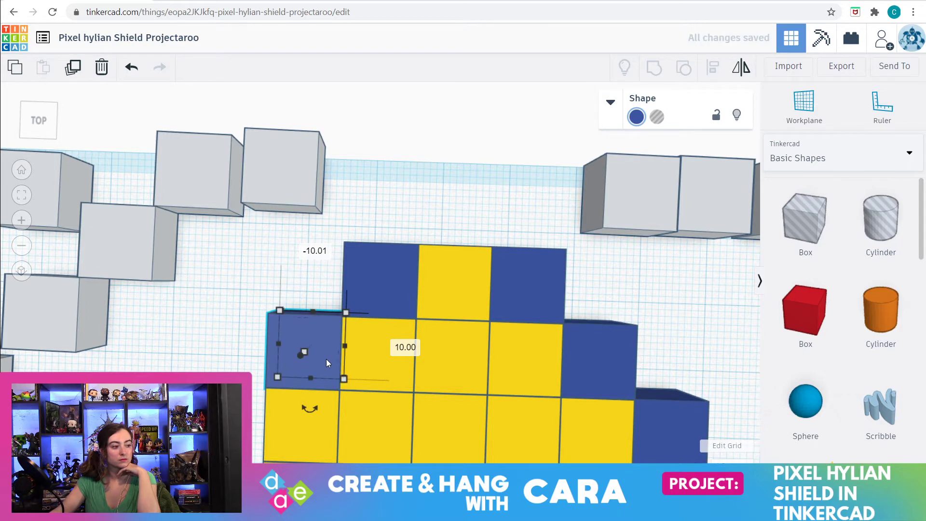
- Add two more blue cube copies at the left ends of the Triforce's fourth and third rows from the bottom
{"action": "scroll", "coordinate": [308, 364], "scroll_direction": "down", "scroll_amount": 2}
{"action": "scroll", "coordinate": [432, 323], "scroll_direction": "down", "scroll_amount": 3}
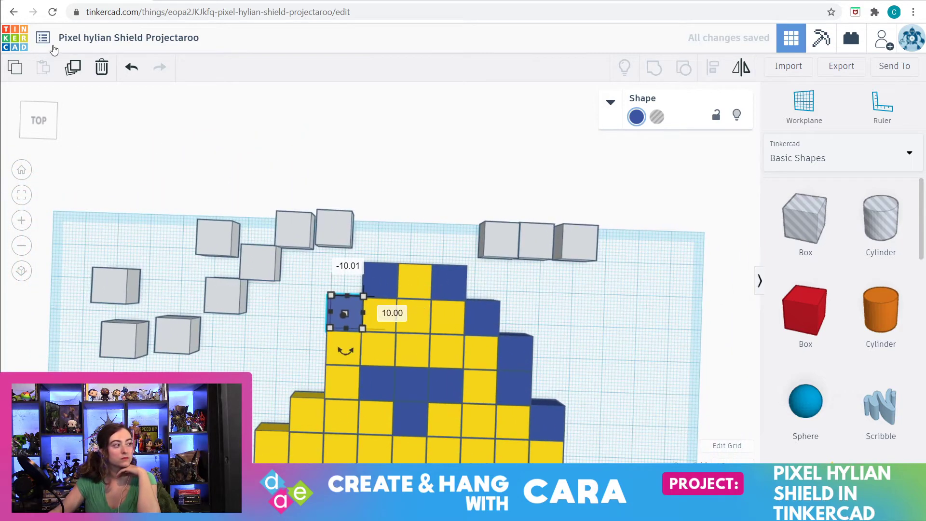
{"action": "left_click", "coordinate": [72, 68]}
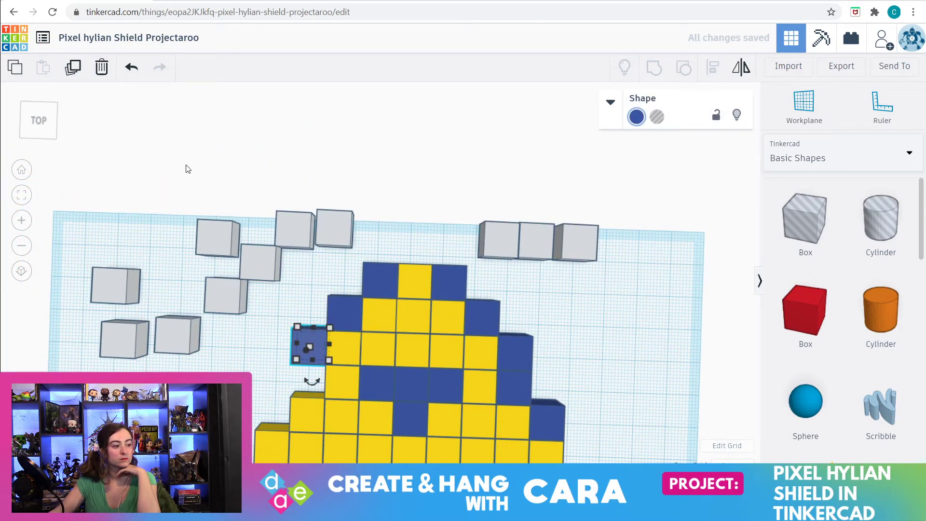
{"action": "left_click", "coordinate": [68, 69]}
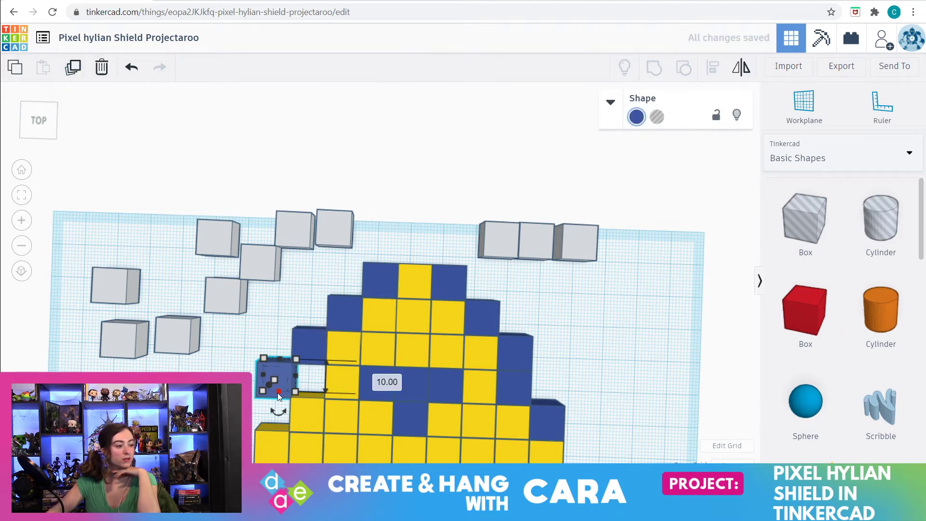
{"action": "left_click_drag", "start_coordinate": [273, 374], "coordinate": [304, 374]}
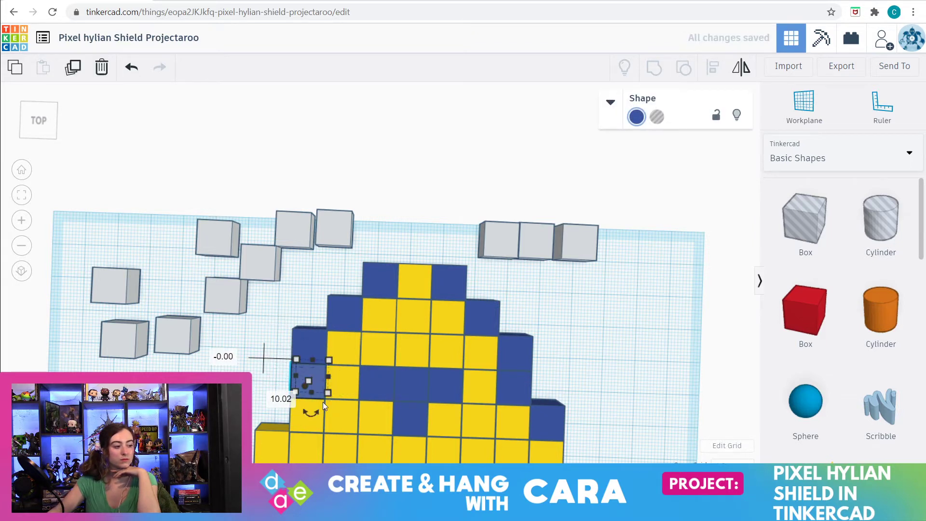
- Duplicate the blue cube and place the copy at the left end of the Triforce's second row from the bottom
{"action": "right_click_drag", "start_coordinate": [327, 410], "coordinate": [326, 397]}
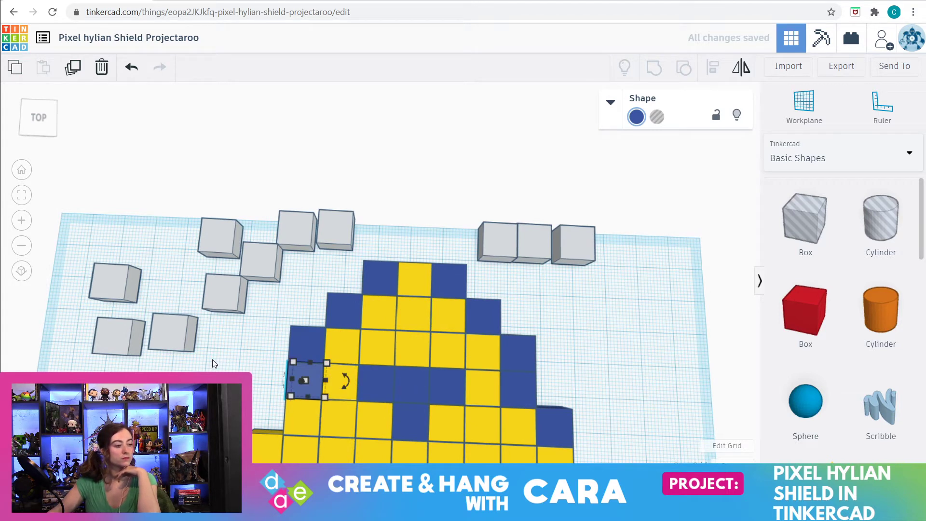
{"action": "left_click", "coordinate": [67, 63]}
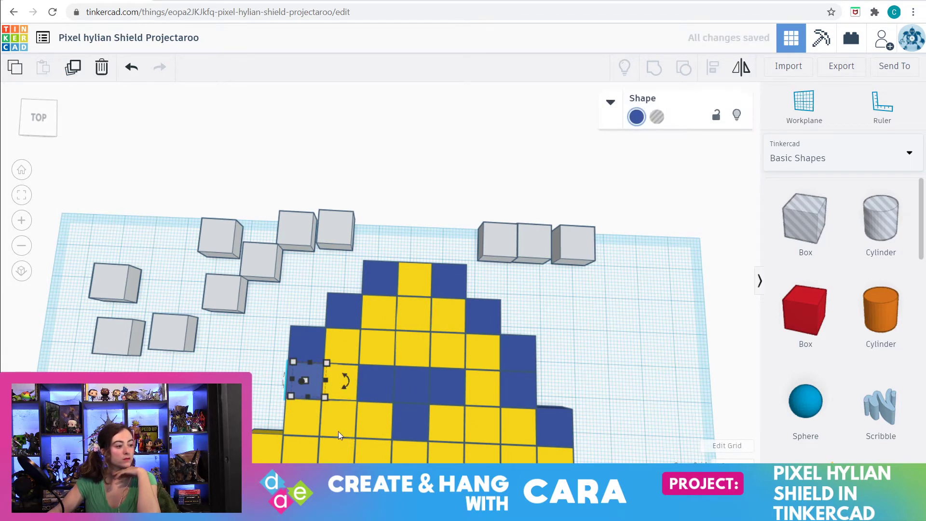
{"action": "left_click_drag", "start_coordinate": [306, 381], "coordinate": [274, 418]}
{"action": "scroll", "coordinate": [477, 415], "scroll_direction": "down", "scroll_amount": 3}
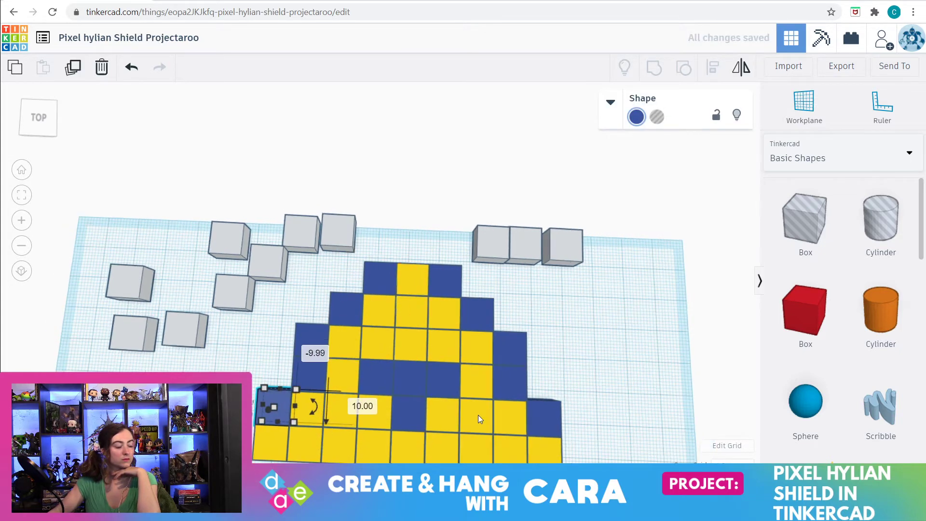
- Duplicate the blue cube and place the copy at the left end of the Triforce's bottom row
{"action": "scroll", "coordinate": [475, 414], "scroll_direction": "down", "scroll_amount": 1}
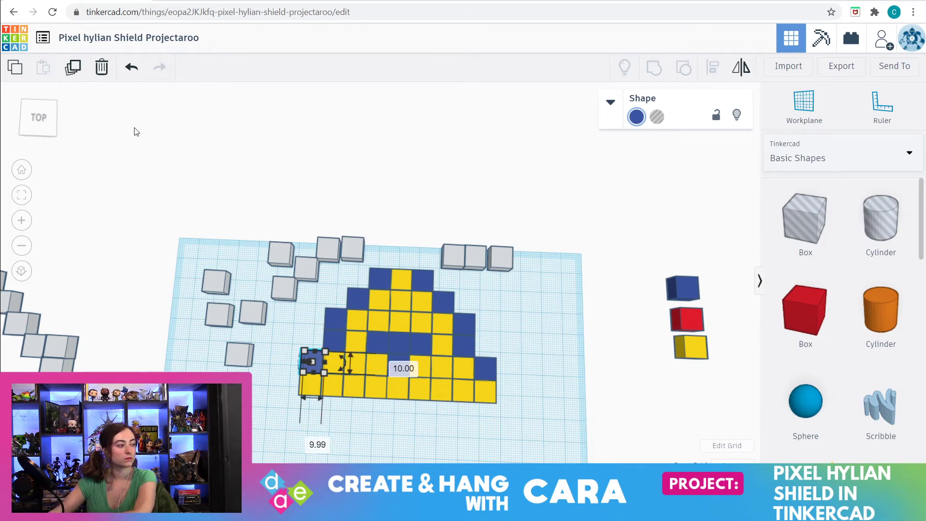
{"action": "left_click", "coordinate": [72, 69]}
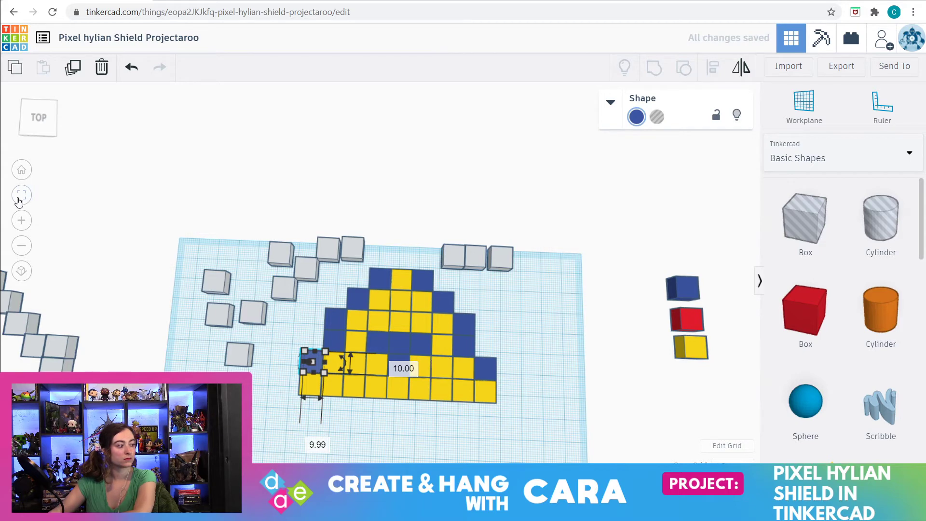
{"action": "scroll", "coordinate": [290, 345], "scroll_direction": "up", "scroll_amount": 6}
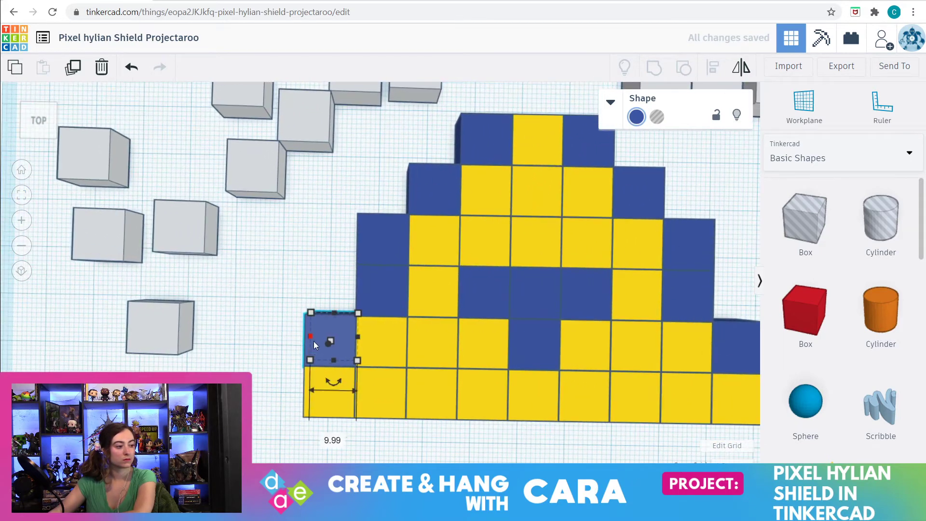
{"action": "left_click_drag", "start_coordinate": [316, 349], "coordinate": [263, 401]}
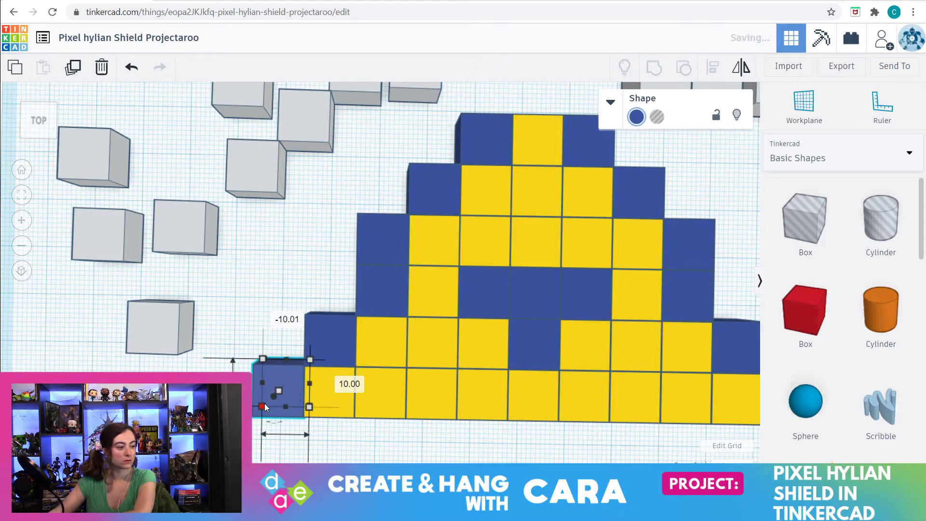
{"action": "right_click_drag", "start_coordinate": [291, 448], "coordinate": [290, 430]}
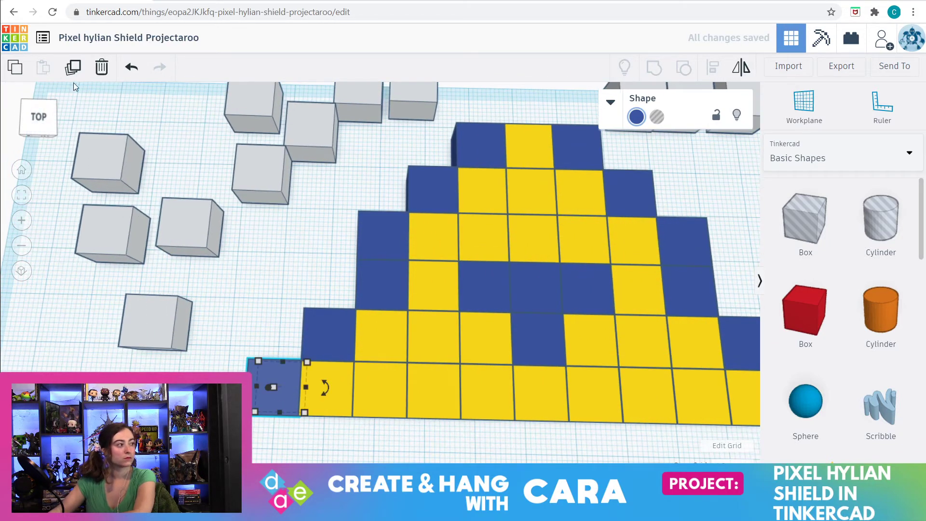
- Place a blue cube directly below the blue cube at the left end of the lowest row, and check the Hylian shield reference image
{"action": "scroll", "coordinate": [296, 317], "scroll_direction": "down", "scroll_amount": 1}
{"action": "scroll", "coordinate": [296, 317], "scroll_direction": "down", "scroll_amount": 2}
{"action": "left_click_drag", "start_coordinate": [270, 403], "coordinate": [310, 403]}
{"action": "left_click", "coordinate": [197, 7]}
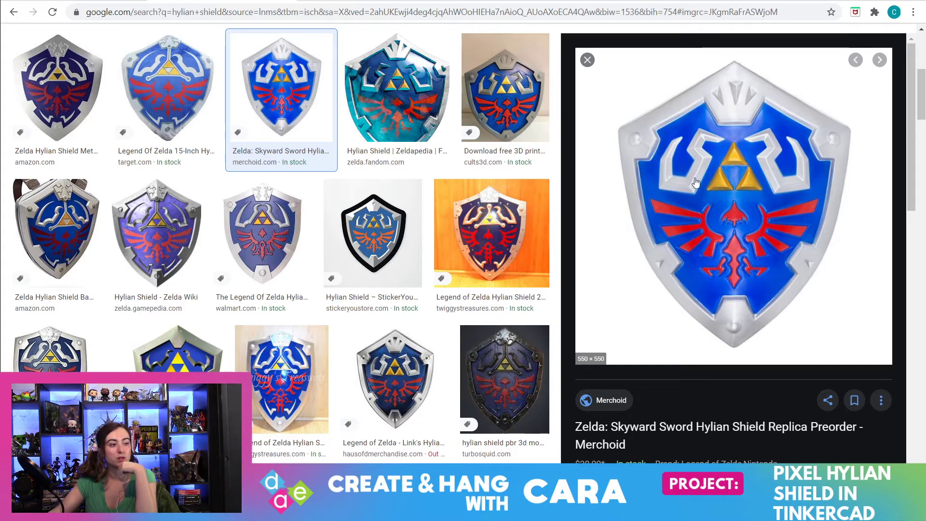
{"action": "key", "text": "ctrl+shift+Tab"}
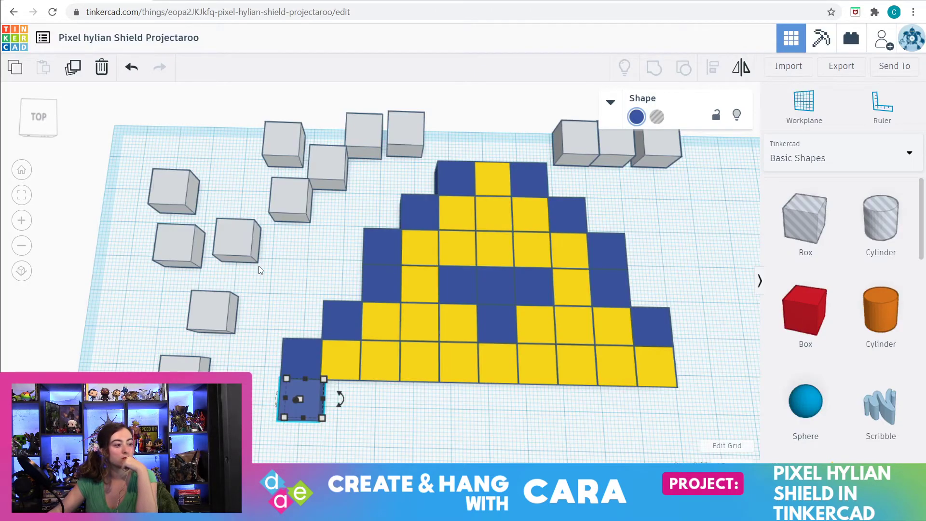
- Duplicate the lower-left blue cube and set the copy flush against its right side, beneath the first yellow cube
{"action": "scroll", "coordinate": [259, 265], "scroll_direction": "down", "scroll_amount": 2}
{"action": "left_click", "coordinate": [317, 374]}
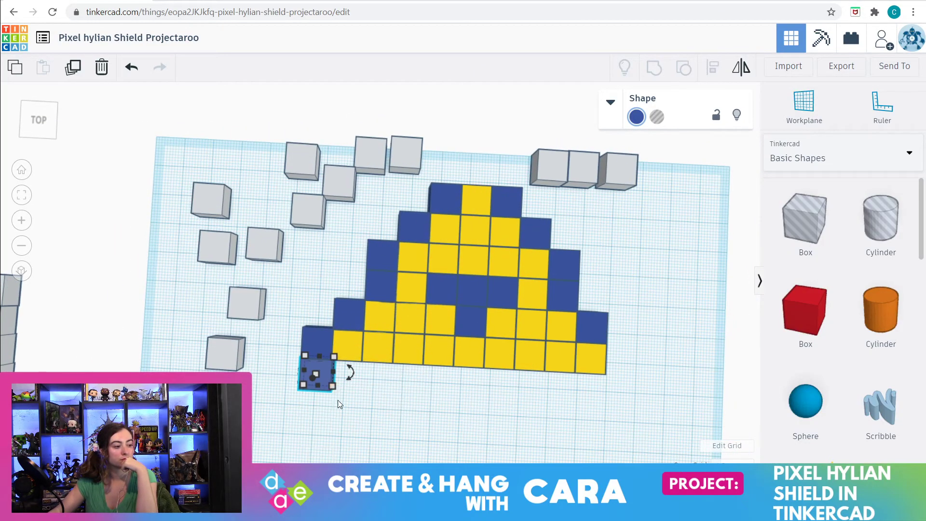
{"action": "scroll", "coordinate": [364, 409], "scroll_direction": "up", "scroll_amount": 3}
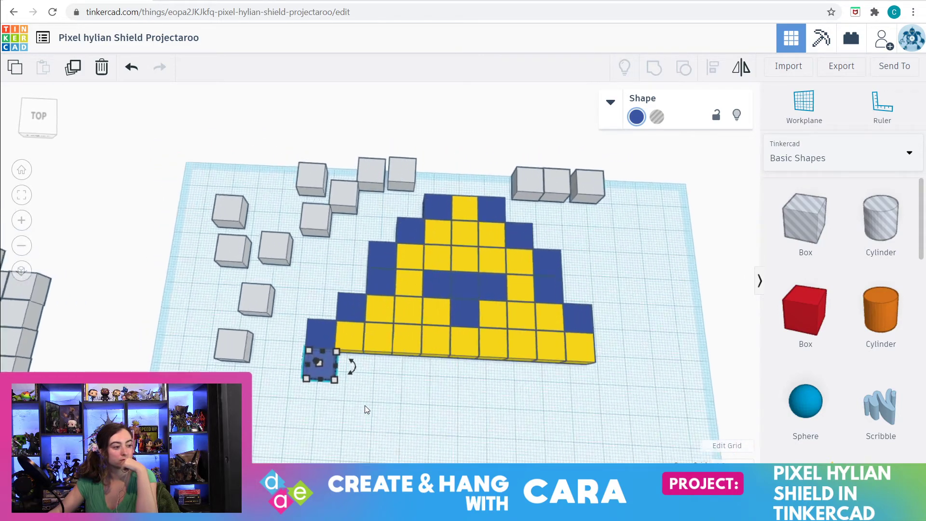
{"action": "mouse_move", "coordinate": [371, 410]}
{"action": "right_mouse_down"}
{"action": "mouse_move", "coordinate": [381, 439]}
{"action": "mouse_move", "coordinate": [363, 410]}
{"action": "right_mouse_up"}
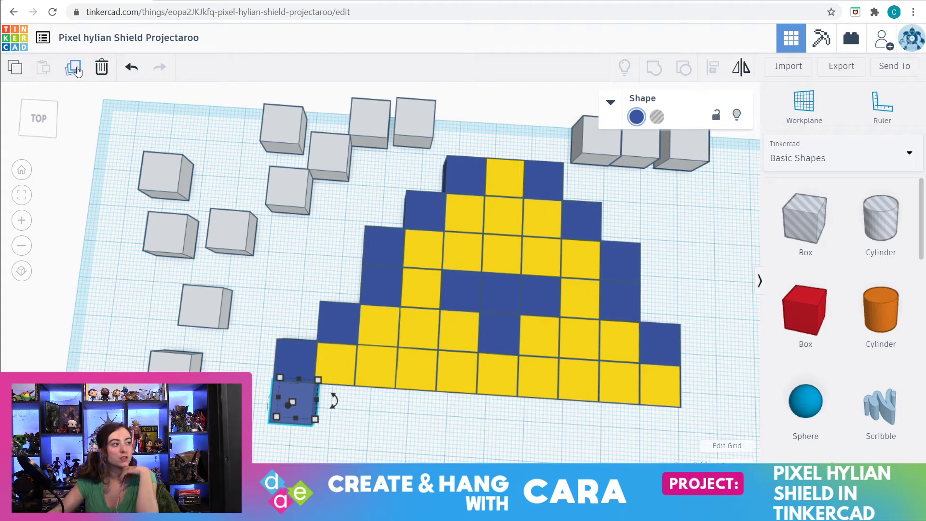
{"action": "key", "text": "ctrl+d"}
{"action": "key", "text": "shift+Down"}
{"action": "left_click_drag", "start_coordinate": [302, 439], "coordinate": [347, 402]}
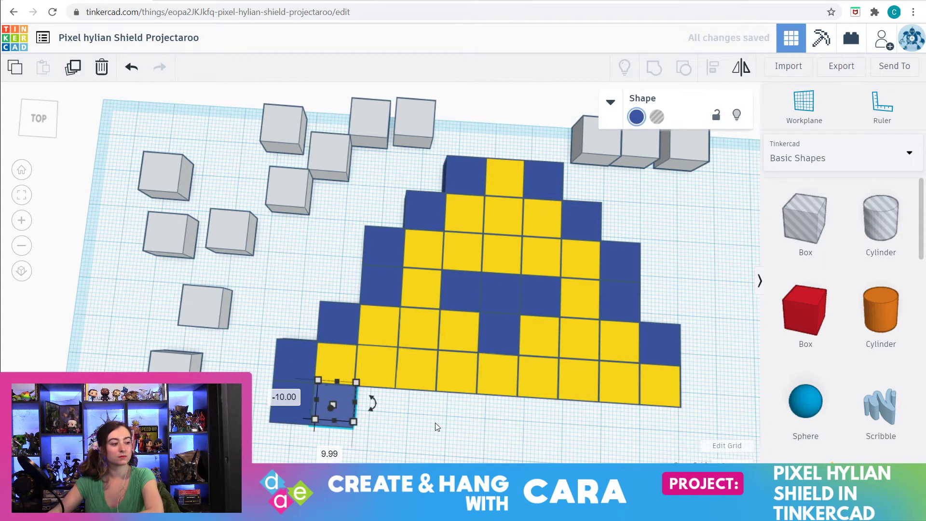
- Repeat the duplication to extend the blue row rightward beneath the yellow cubes, ending two cubes beyond the last yellow one
{"action": "left_click", "coordinate": [73, 67]}
{"action": "key", "text": "shift+Right"}
{"action": "scroll", "coordinate": [496, 414], "scroll_direction": "down", "scroll_amount": 2}
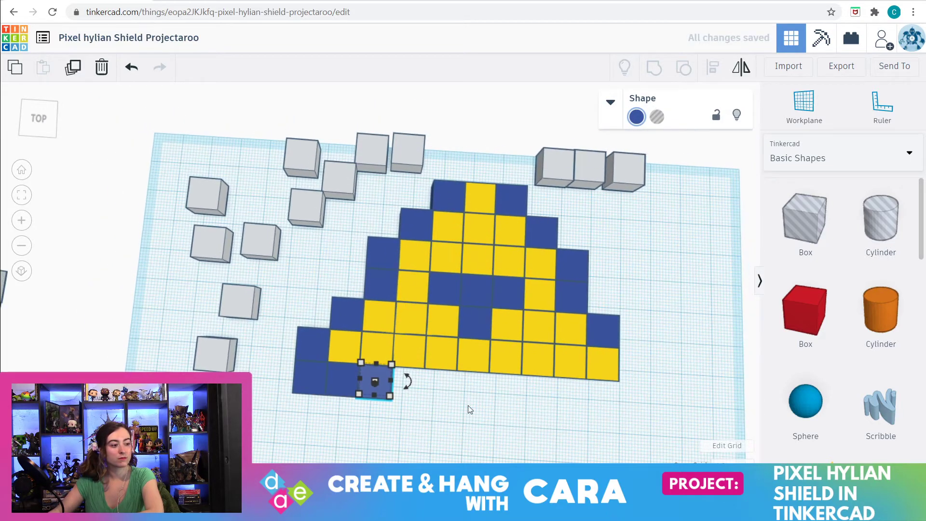
{"action": "left_click", "coordinate": [73, 67]}
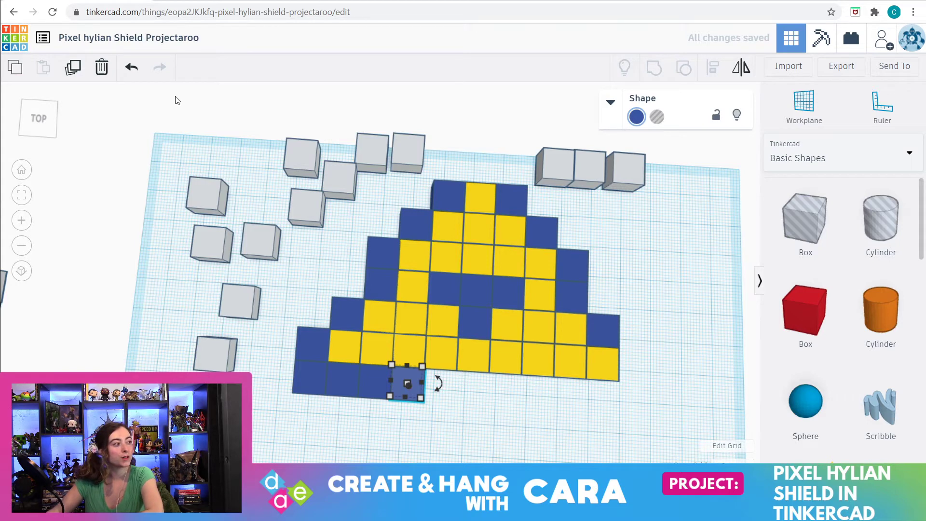
{"action": "left_click", "coordinate": [79, 73]}
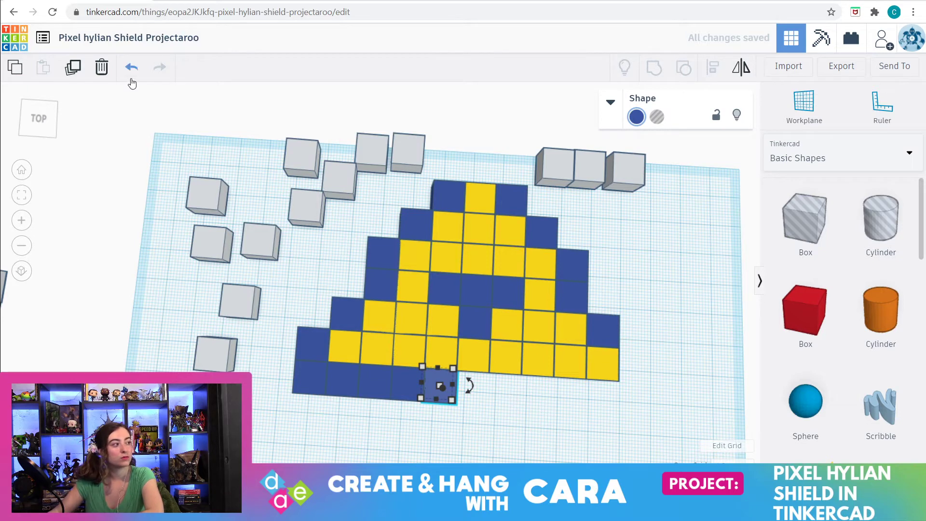
{"action": "left_click", "coordinate": [75, 72]}
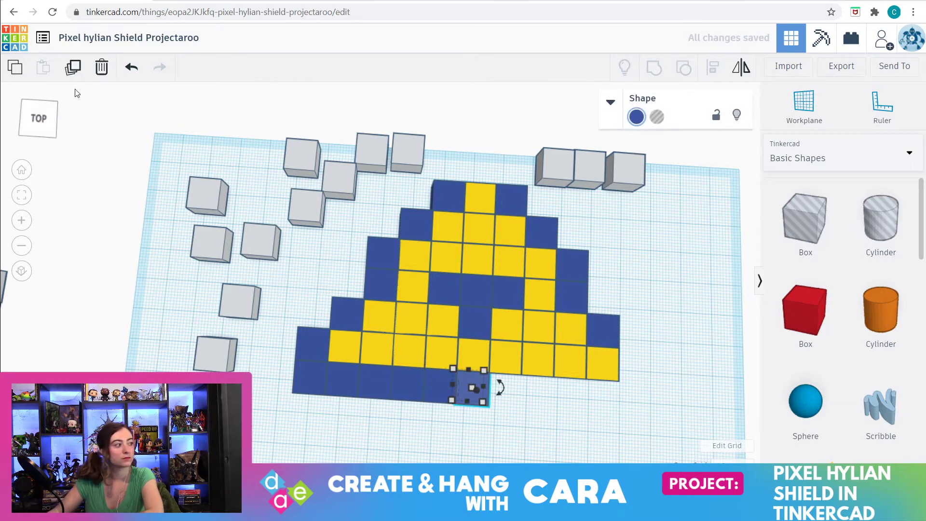
{"action": "left_click", "coordinate": [69, 69]}
{"action": "left_click", "coordinate": [69, 70]}
{"action": "left_click", "coordinate": [69, 70]}
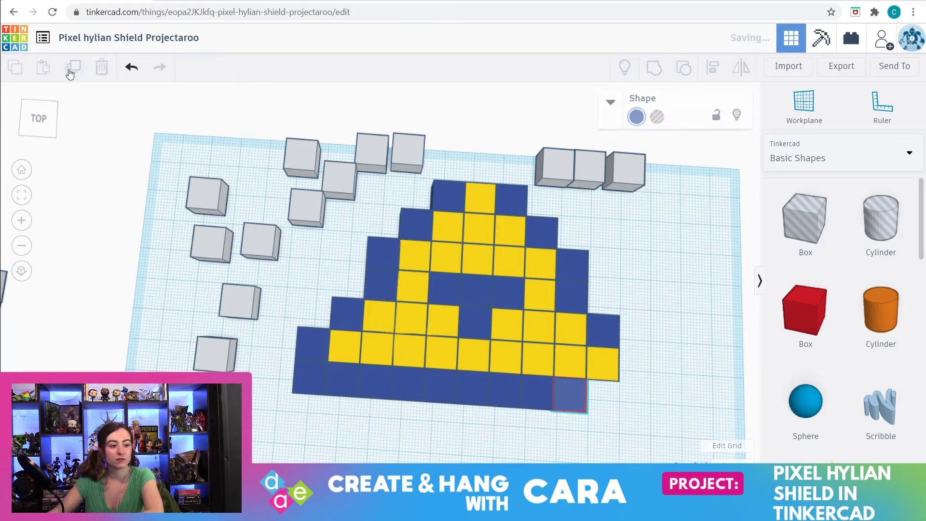
{"action": "left_click", "coordinate": [69, 70]}
{"action": "left_click", "coordinate": [69, 70]}
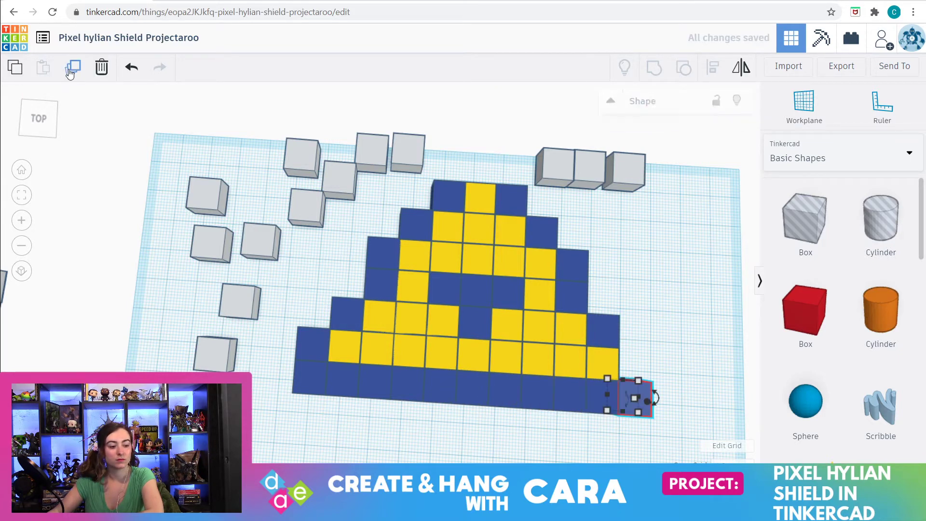
{"action": "left_click", "coordinate": [68, 68]}
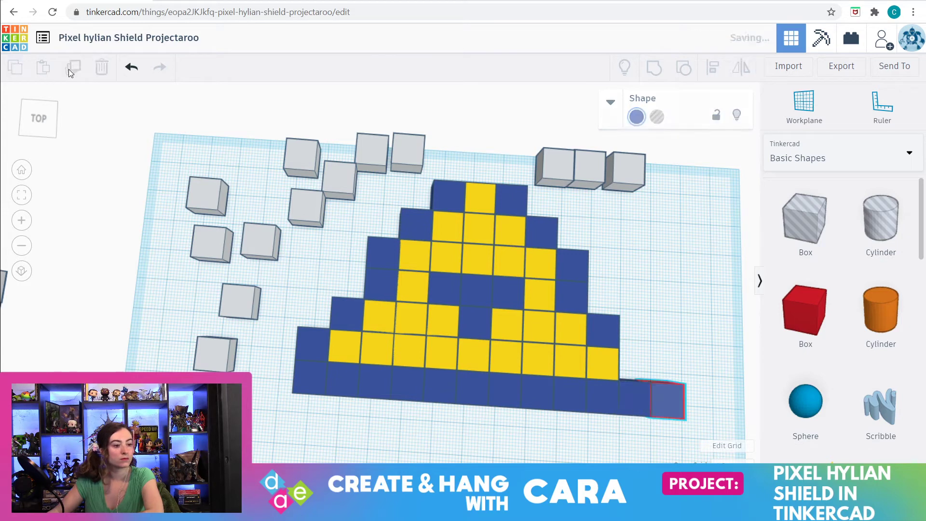
{"action": "left_click", "coordinate": [664, 449]}
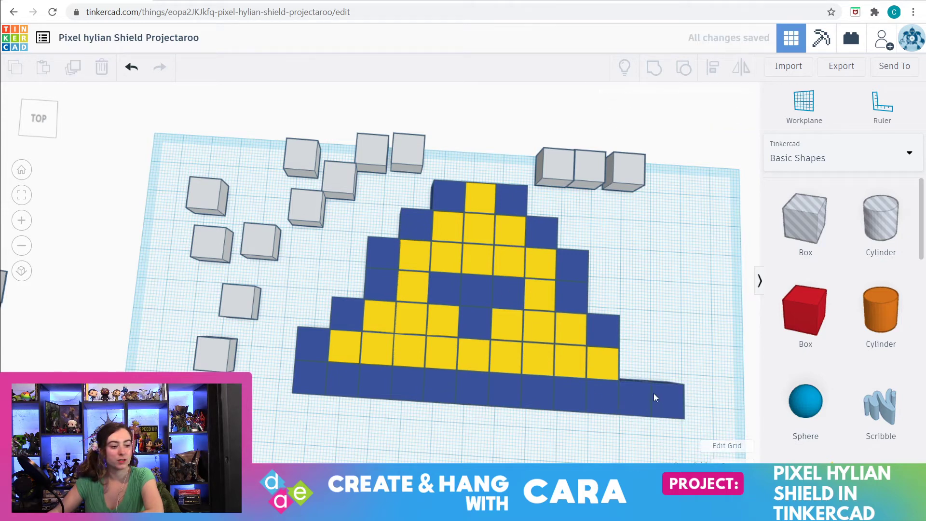
- Move the last blue cube of the bottom row up to the right end of the lowest yellow row
{"action": "left_click_drag", "start_coordinate": [665, 394], "coordinate": [641, 364]}
{"action": "mouse_move", "coordinate": [681, 410]}
{"action": "right_mouse_down"}
{"action": "mouse_move", "coordinate": [656, 335]}
{"action": "mouse_move", "coordinate": [671, 331]}
{"action": "mouse_move", "coordinate": [667, 379]}
{"action": "mouse_move", "coordinate": [693, 423]}
{"action": "mouse_move", "coordinate": [670, 427]}
{"action": "mouse_move", "coordinate": [681, 419]}
{"action": "right_mouse_up"}
{"action": "scroll", "coordinate": [675, 405], "scroll_direction": "down", "scroll_amount": 2}
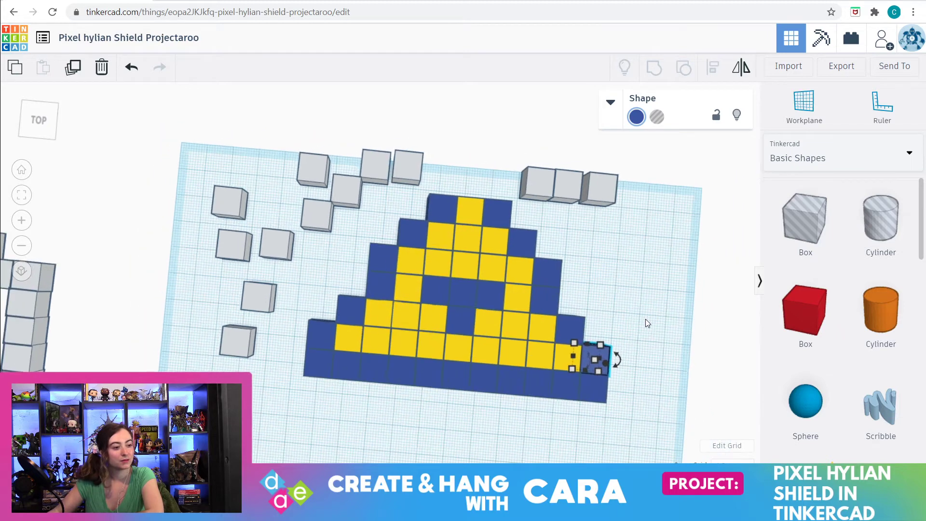
{"action": "right_click_drag", "start_coordinate": [598, 289], "coordinate": [573, 272]}
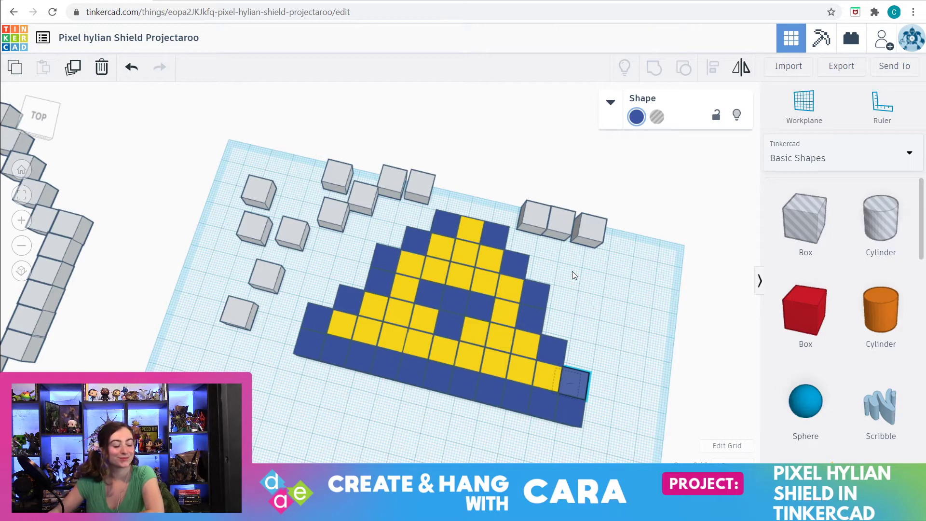
{"action": "right_click_drag", "start_coordinate": [572, 272], "coordinate": [572, 303]}
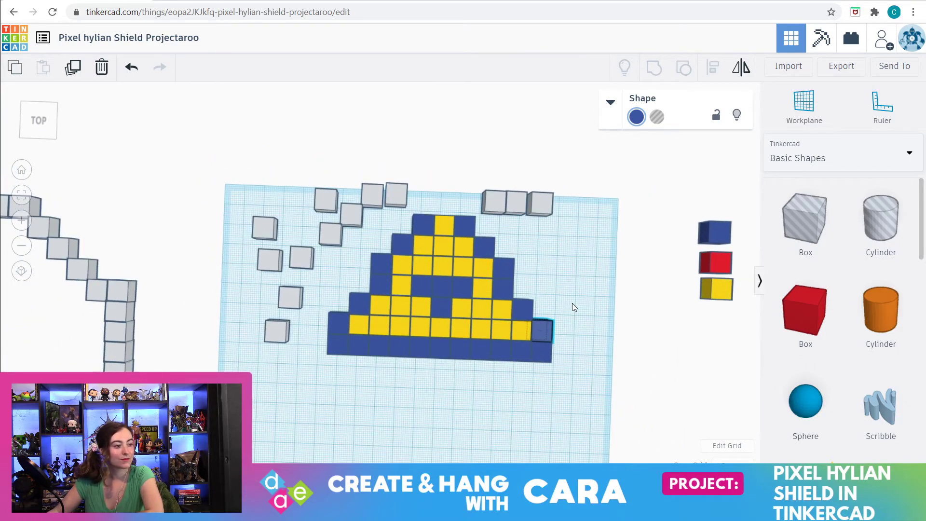
{"action": "right_click_drag", "start_coordinate": [511, 425], "coordinate": [506, 435]}
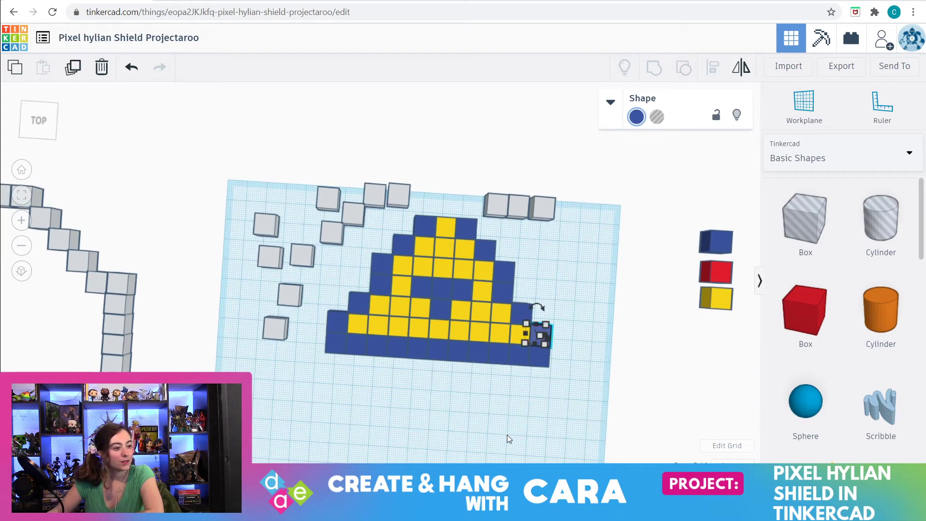
{"action": "left_click", "coordinate": [508, 432]}
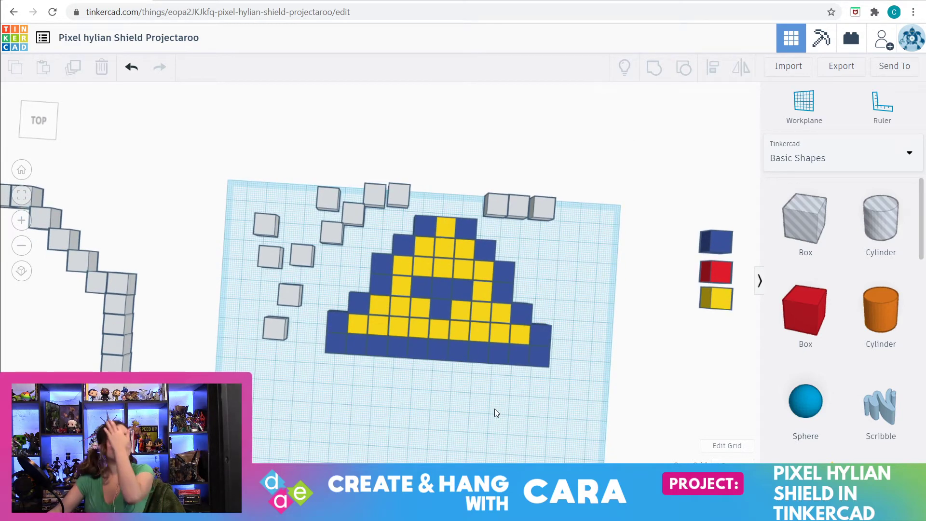
- Move the loose gray cube nearest the triangle's peak directly above the top row's left blue cube
{"action": "right_click_drag", "start_coordinate": [495, 409], "coordinate": [508, 414]}
{"action": "scroll", "coordinate": [507, 413], "scroll_direction": "down", "scroll_amount": 3}
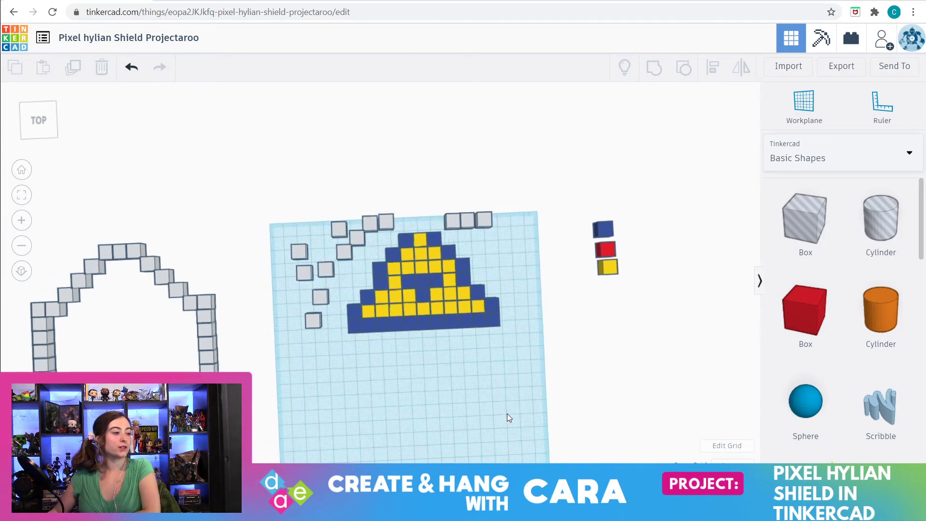
{"action": "scroll", "coordinate": [507, 413], "scroll_direction": "up", "scroll_amount": 3}
{"action": "mouse_move", "coordinate": [509, 414]}
{"action": "right_mouse_down"}
{"action": "mouse_move", "coordinate": [529, 424]}
{"action": "mouse_move", "coordinate": [508, 430]}
{"action": "right_mouse_up"}
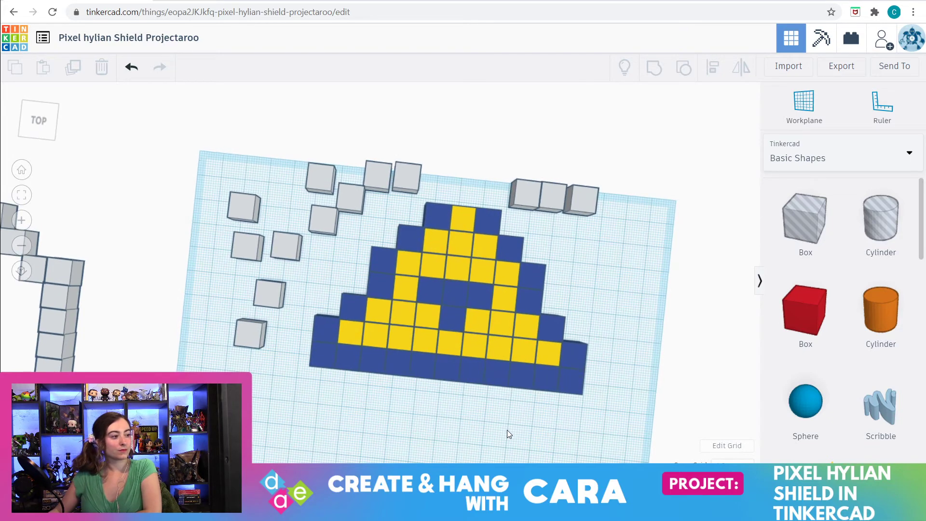
{"action": "left_click", "coordinate": [415, 172]}
{"action": "scroll", "coordinate": [415, 172], "scroll_direction": "up", "scroll_amount": 5}
{"action": "scroll", "coordinate": [545, 317], "scroll_direction": "up", "scroll_amount": 3}
{"action": "scroll", "coordinate": [574, 331], "scroll_direction": "down", "scroll_amount": 8}
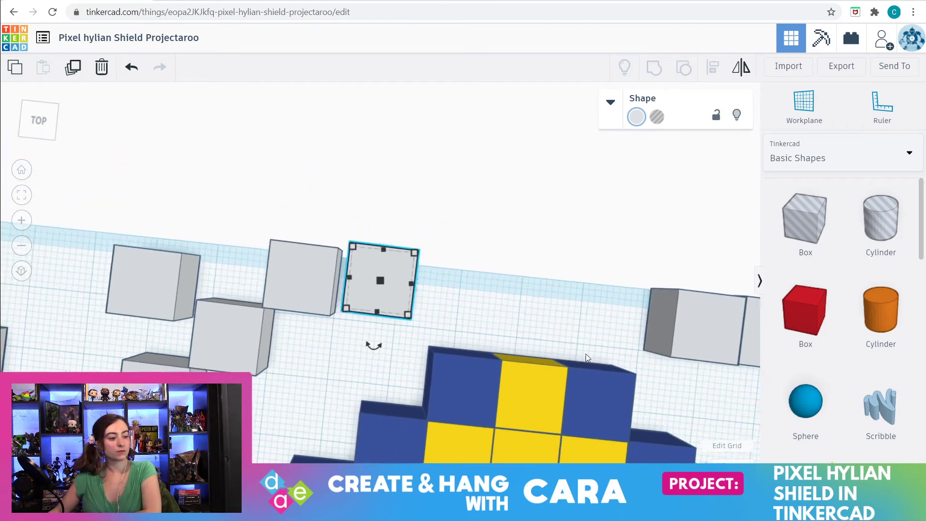
{"action": "right_click_drag", "start_coordinate": [581, 353], "coordinate": [440, 291]}
{"action": "left_click_drag", "start_coordinate": [392, 299], "coordinate": [479, 342]}
{"action": "left_click", "coordinate": [370, 392]}
{"action": "right_click_drag", "start_coordinate": [366, 391], "coordinate": [403, 374]}
{"action": "scroll", "coordinate": [401, 374], "scroll_direction": "down", "scroll_amount": 5}
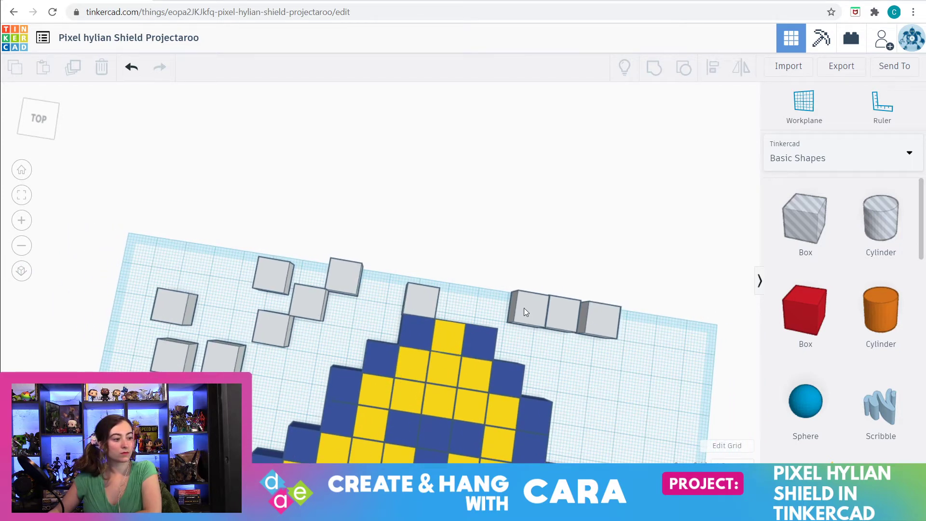
- Move the leftmost cube of the three-cube gray group directly above the top row's right blue cube
{"action": "left_click_drag", "start_coordinate": [529, 305], "coordinate": [484, 309]}
{"action": "left_click", "coordinate": [21, 198]}
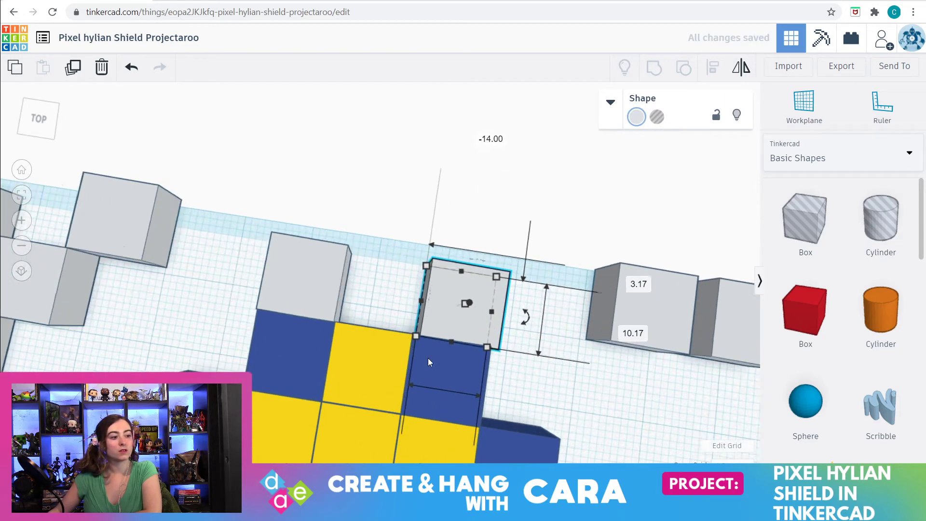
{"action": "right_click_drag", "start_coordinate": [490, 411], "coordinate": [518, 400]}
{"action": "right_click_drag", "start_coordinate": [500, 362], "coordinate": [500, 391]}
{"action": "left_click_drag", "start_coordinate": [418, 314], "coordinate": [400, 312]}
{"action": "scroll", "coordinate": [491, 363], "scroll_direction": "down", "scroll_amount": 3}
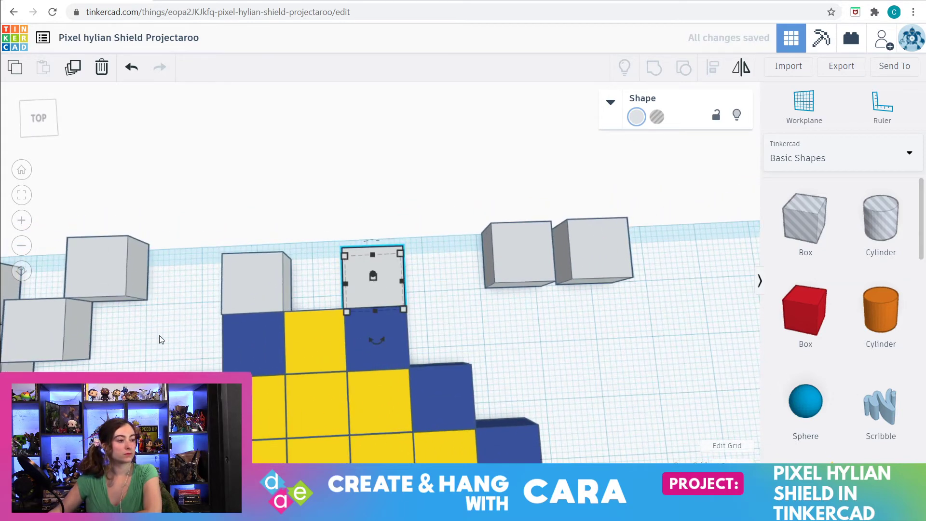
- Move the rightmost loose gray cube from the left cluster diagonally up and left of the gray cube above the left blue one
{"action": "scroll", "coordinate": [176, 356], "scroll_direction": "down", "scroll_amount": 4}
{"action": "scroll", "coordinate": [175, 354], "scroll_direction": "down", "scroll_amount": 3}
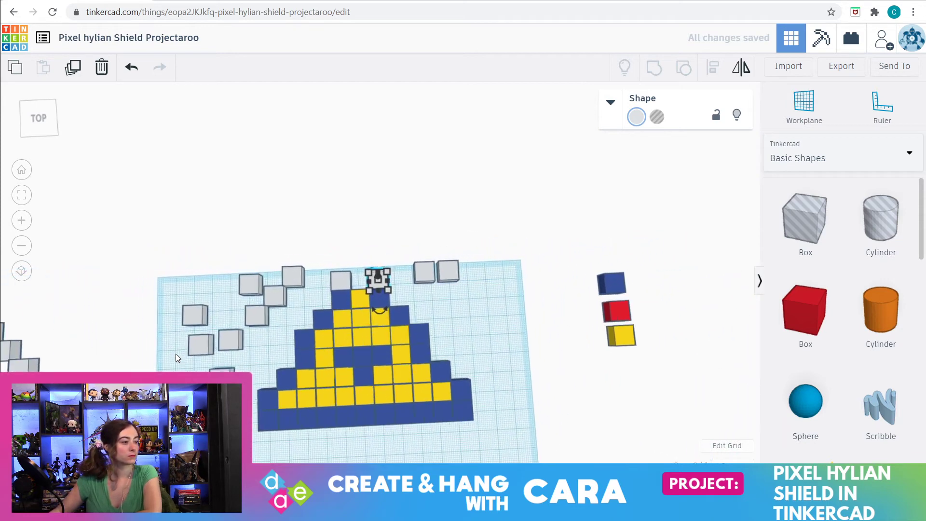
{"action": "scroll", "coordinate": [175, 354], "scroll_direction": "up", "scroll_amount": 2}
{"action": "scroll", "coordinate": [175, 354], "scroll_direction": "up", "scroll_amount": 2}
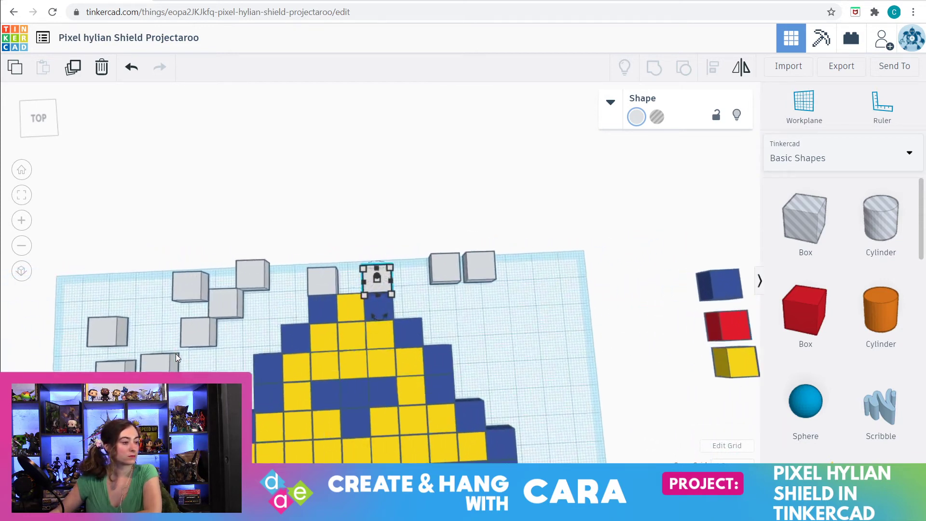
{"action": "scroll", "coordinate": [302, 337], "scroll_direction": "up", "scroll_amount": 1}
{"action": "scroll", "coordinate": [298, 344], "scroll_direction": "up", "scroll_amount": 2}
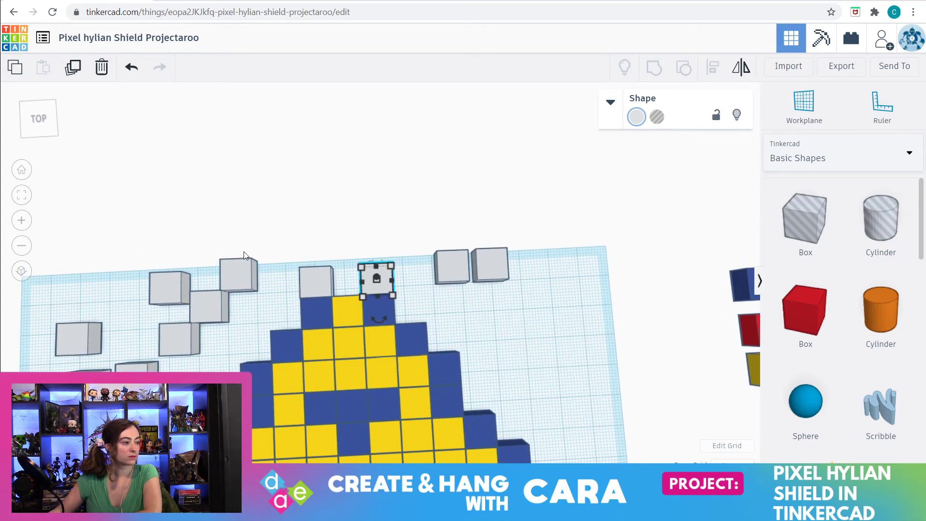
{"action": "left_click", "coordinate": [240, 273]}
{"action": "left_click", "coordinate": [28, 199]}
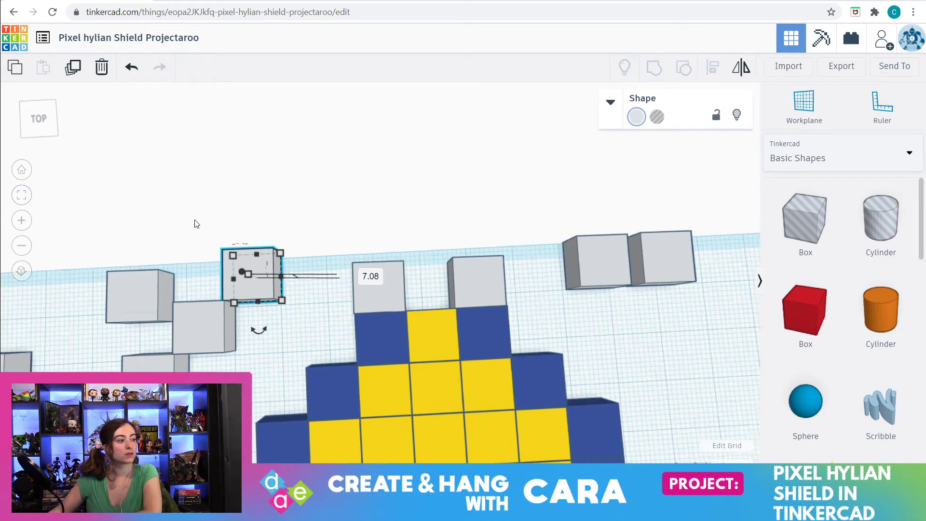
{"action": "scroll", "coordinate": [270, 251], "scroll_direction": "down", "scroll_amount": 2}
{"action": "right_click_drag", "start_coordinate": [300, 275], "coordinate": [400, 368]}
{"action": "left_click_drag", "start_coordinate": [387, 299], "coordinate": [488, 274]}
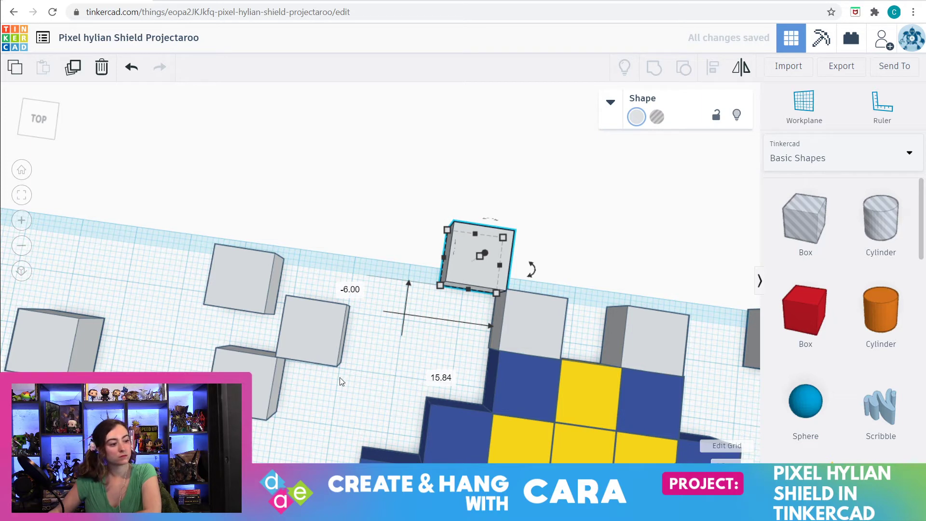
- Move another gray cube from the left cluster flush against the left side of the diagonally placed gray cube
{"action": "left_click_drag", "start_coordinate": [314, 340], "coordinate": [424, 257]}
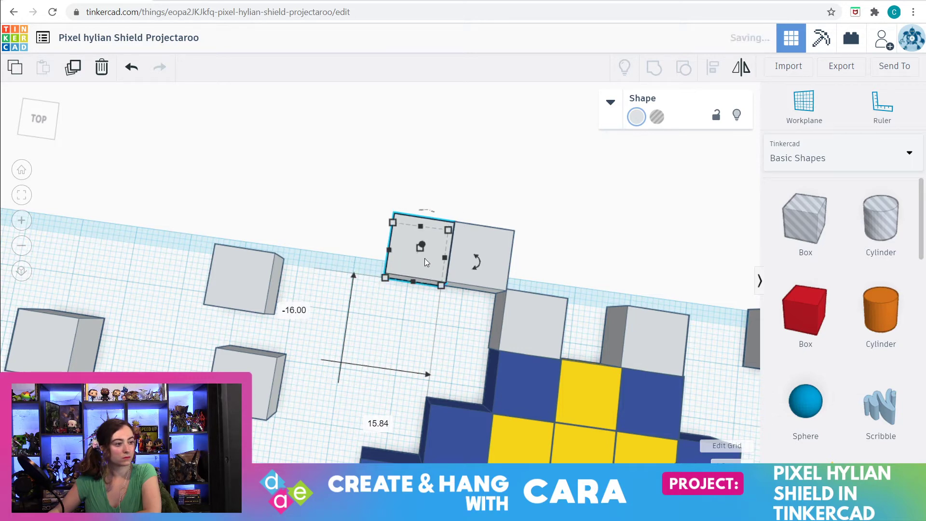
{"action": "left_click", "coordinate": [459, 332]}
{"action": "mouse_move", "coordinate": [458, 331]}
{"action": "right_mouse_down"}
{"action": "mouse_move", "coordinate": [439, 326]}
{"action": "mouse_move", "coordinate": [459, 333]}
{"action": "right_mouse_up"}
- Move the nearer cube of the remaining gray pair diagonally up and right of the gray cube above the right blue one
{"action": "left_click", "coordinate": [663, 358]}
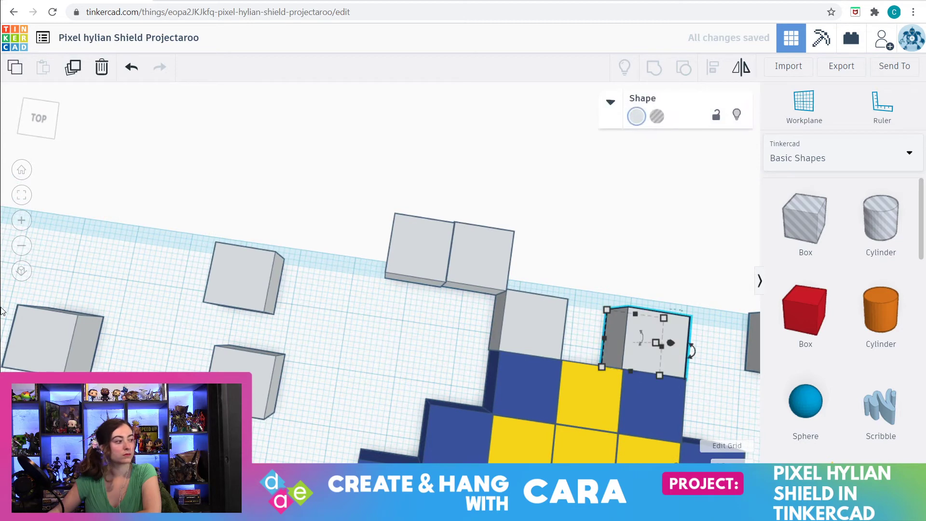
{"action": "left_click", "coordinate": [21, 195]}
{"action": "scroll", "coordinate": [359, 236], "scroll_direction": "down", "scroll_amount": 5}
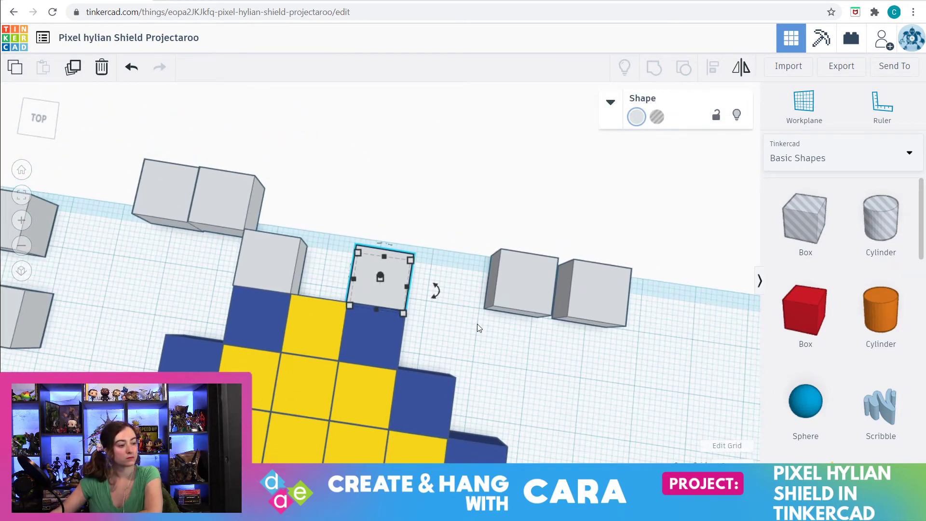
{"action": "left_click", "coordinate": [475, 324]}
{"action": "left_click_drag", "start_coordinate": [518, 281], "coordinate": [439, 239]}
{"action": "left_click", "coordinate": [502, 342]}
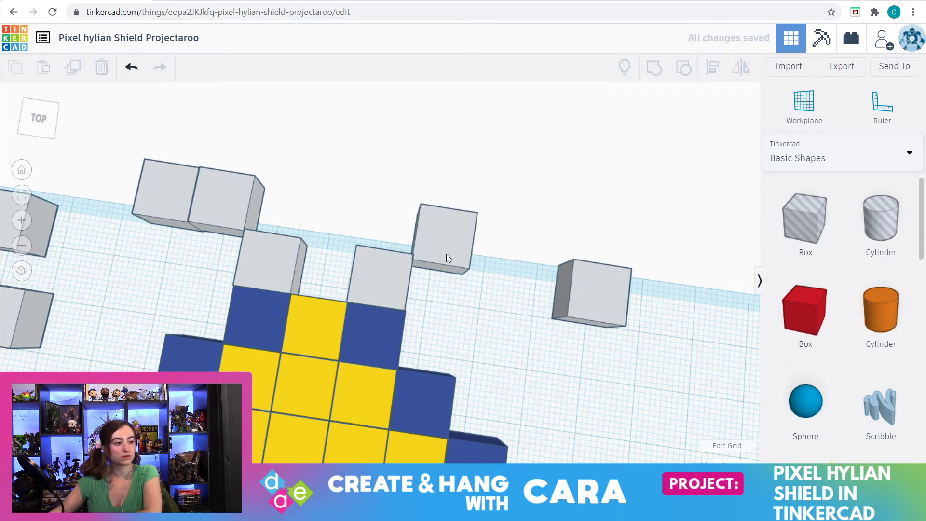
{"action": "left_click_drag", "start_coordinate": [447, 252], "coordinate": [447, 247]}
{"action": "right_click_drag", "start_coordinate": [446, 241], "coordinate": [479, 374]}
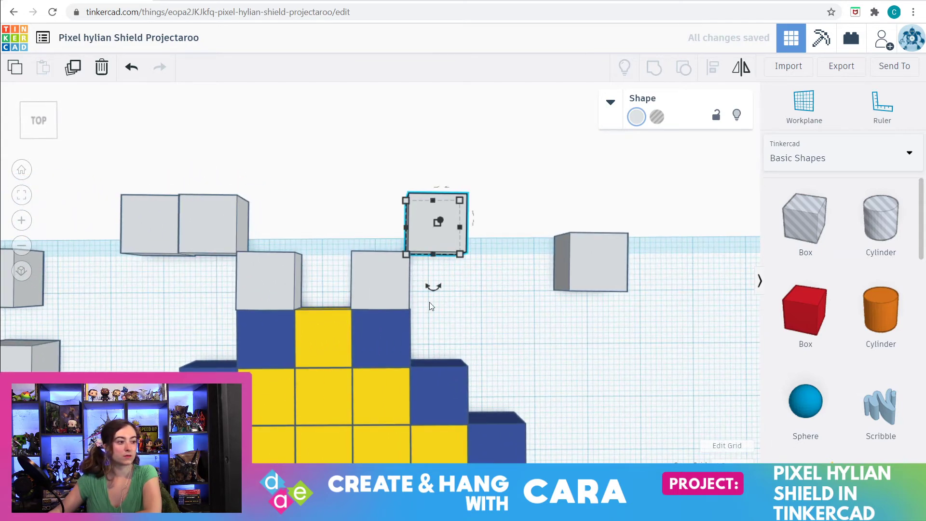
- Move the loose gray cube on the far right flush against the right side of the diagonally placed gray cube
{"action": "scroll", "coordinate": [408, 290], "scroll_direction": "down", "scroll_amount": 2}
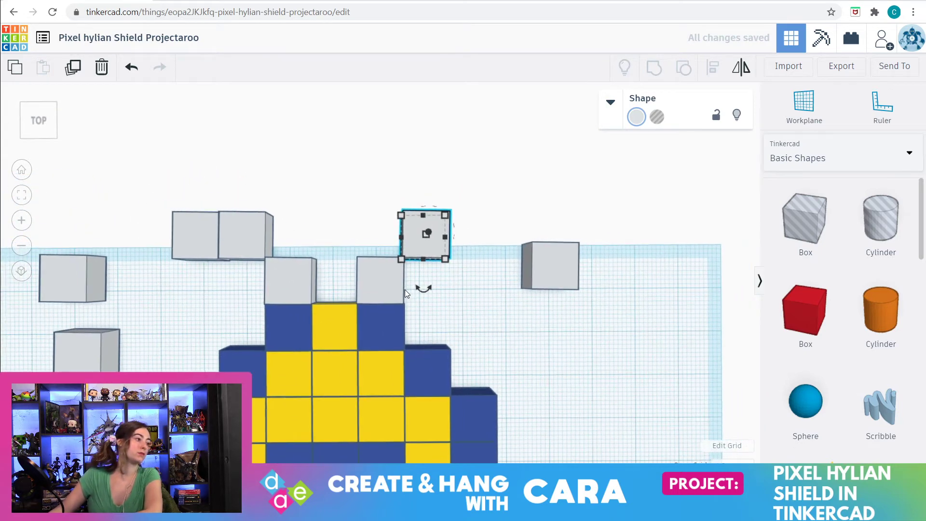
{"action": "left_click", "coordinate": [462, 323]}
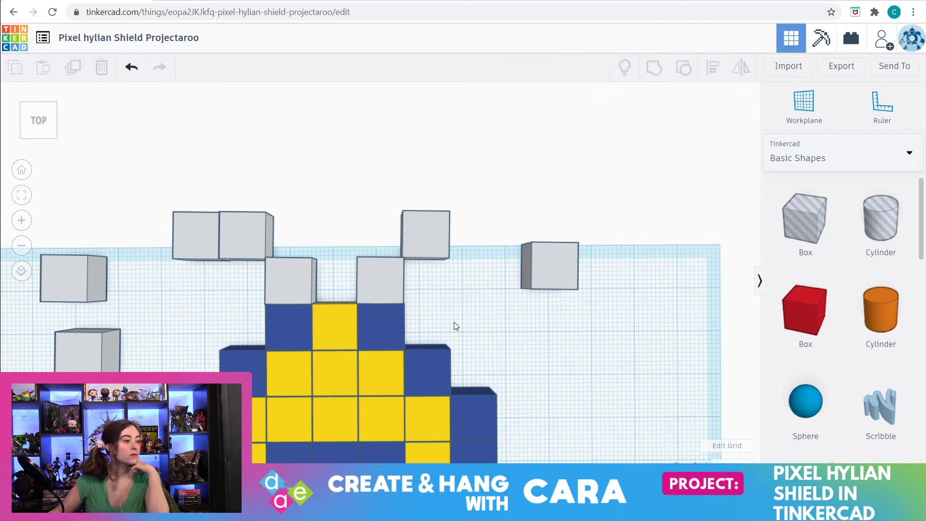
{"action": "left_click_drag", "start_coordinate": [426, 241], "coordinate": [425, 242]}
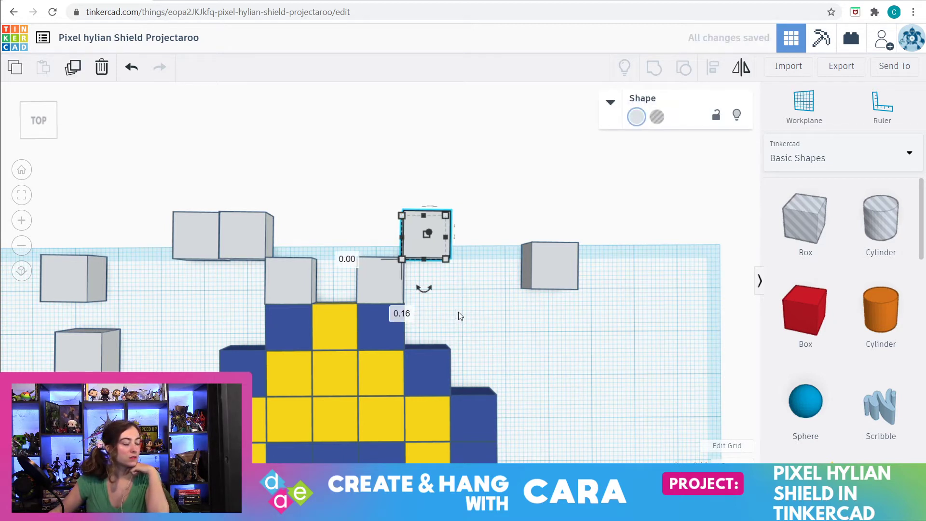
{"action": "mouse_move", "coordinate": [473, 332]}
{"action": "right_mouse_down"}
{"action": "mouse_move", "coordinate": [459, 323]}
{"action": "mouse_move", "coordinate": [477, 324]}
{"action": "right_mouse_up"}
{"action": "left_click_drag", "start_coordinate": [532, 275], "coordinate": [467, 233]}
{"action": "mouse_move", "coordinate": [492, 351]}
{"action": "right_mouse_down"}
{"action": "mouse_move", "coordinate": [472, 268]}
{"action": "mouse_move", "coordinate": [493, 347]}
{"action": "mouse_move", "coordinate": [486, 335]}
{"action": "right_mouse_up"}
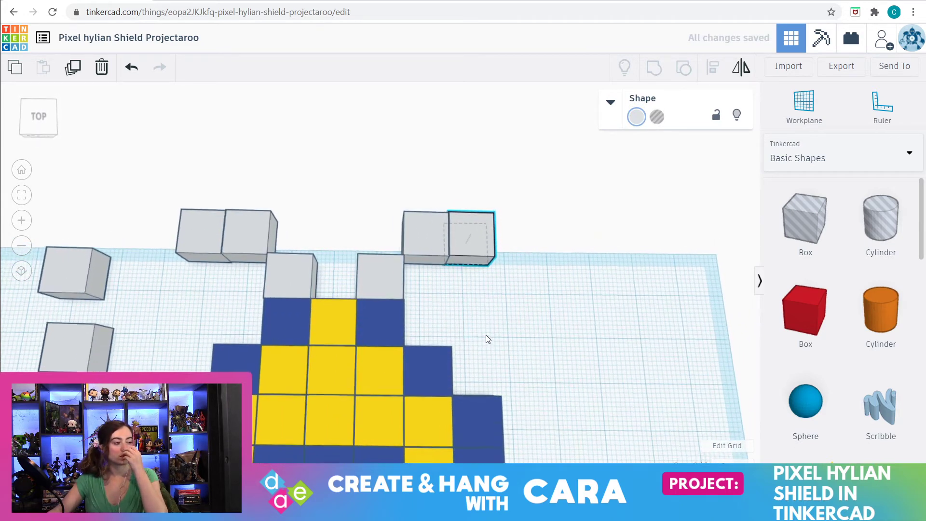
{"action": "scroll", "coordinate": [392, 326], "scroll_direction": "down", "scroll_amount": 5}
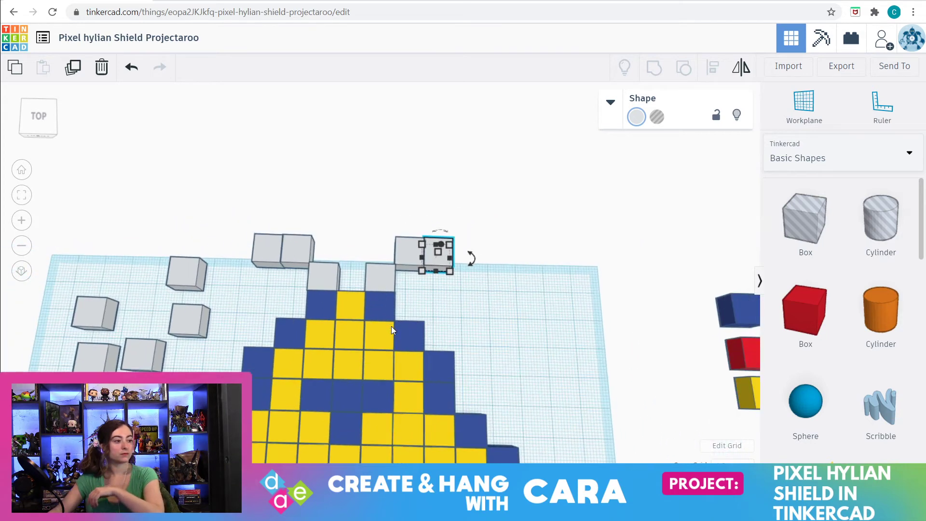
- Move the topmost loose gray cube from the left cluster close to the left side of the left gray pair
{"action": "right_click_drag", "start_coordinate": [520, 398], "coordinate": [503, 387]}
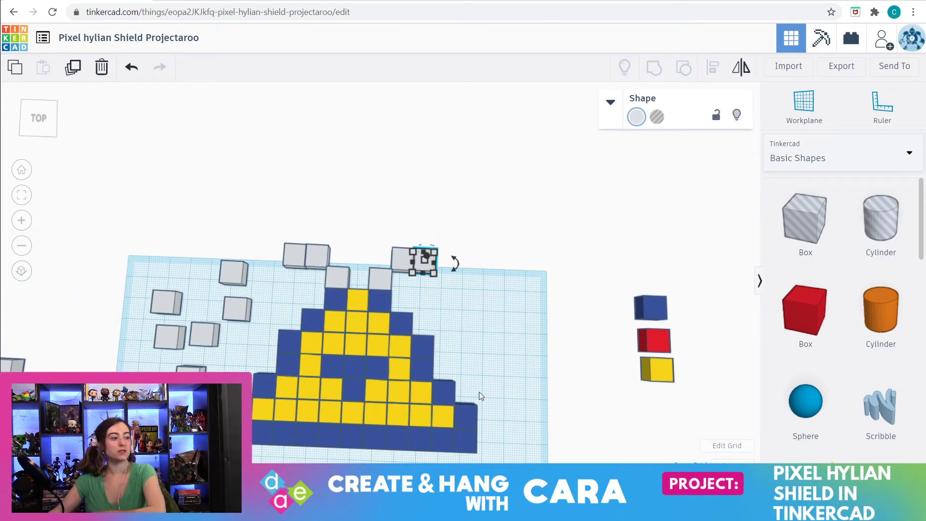
{"action": "left_click_drag", "start_coordinate": [233, 269], "coordinate": [268, 269]}
{"action": "left_click", "coordinate": [21, 195]}
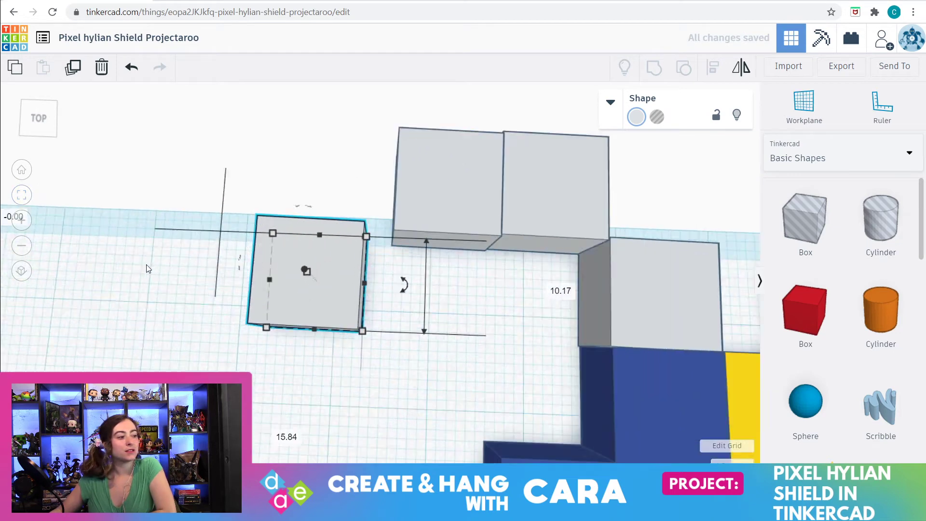
{"action": "scroll", "coordinate": [160, 256], "scroll_direction": "down", "scroll_amount": 5}
{"action": "scroll", "coordinate": [271, 352], "scroll_direction": "down", "scroll_amount": 5}
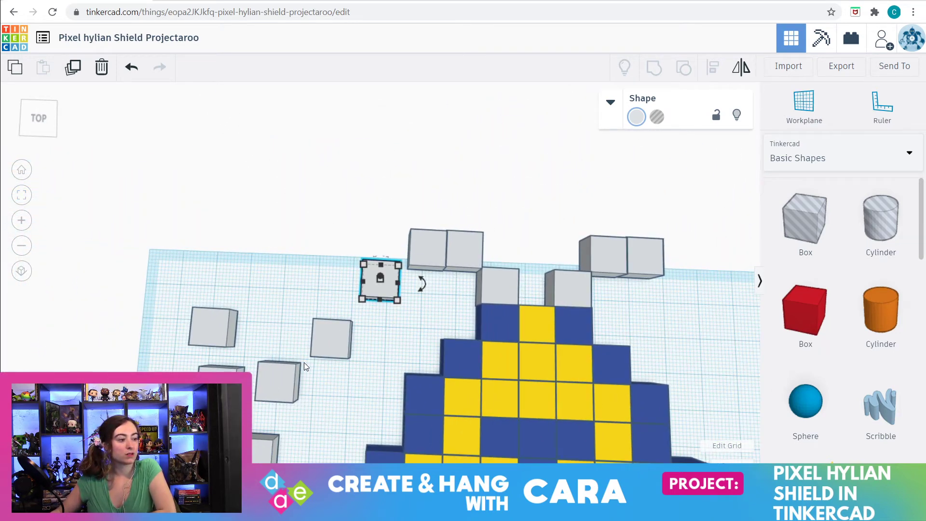
- Shift that gray cube so its upper-right corner meets the lower-left corner of the left gray pair
{"action": "mouse_move", "coordinate": [382, 306]}
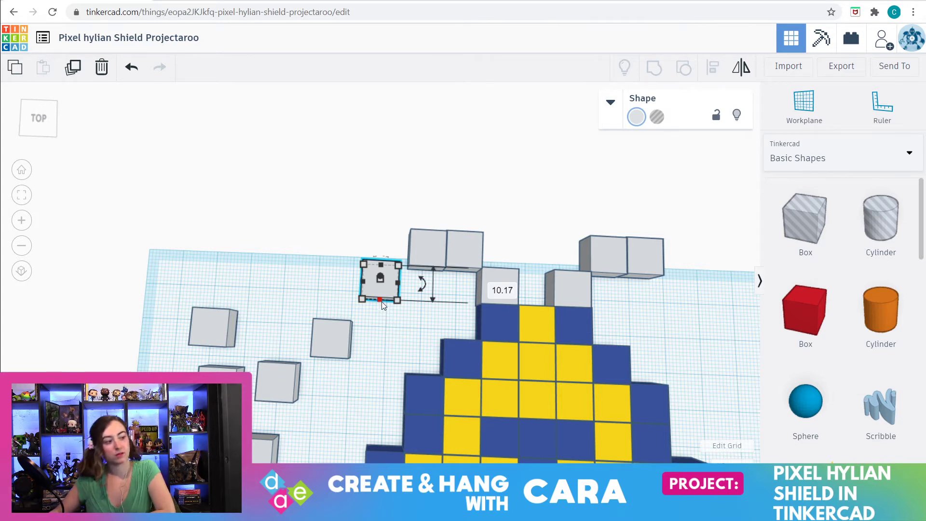
{"action": "left_click", "coordinate": [376, 322]}
{"action": "left_click_drag", "start_coordinate": [377, 281], "coordinate": [388, 289]}
{"action": "right_click_drag", "start_coordinate": [412, 334], "coordinate": [397, 353]}
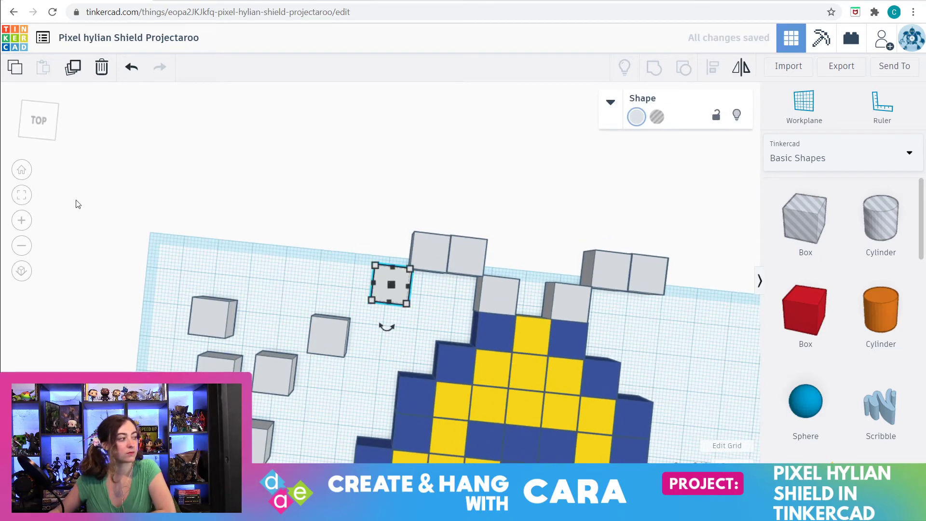
{"action": "left_click", "coordinate": [22, 195]}
{"action": "scroll", "coordinate": [311, 298], "scroll_direction": "down", "scroll_amount": 2}
{"action": "right_click_drag", "start_coordinate": [446, 316], "coordinate": [381, 289]}
{"action": "left_click", "coordinate": [377, 293]}
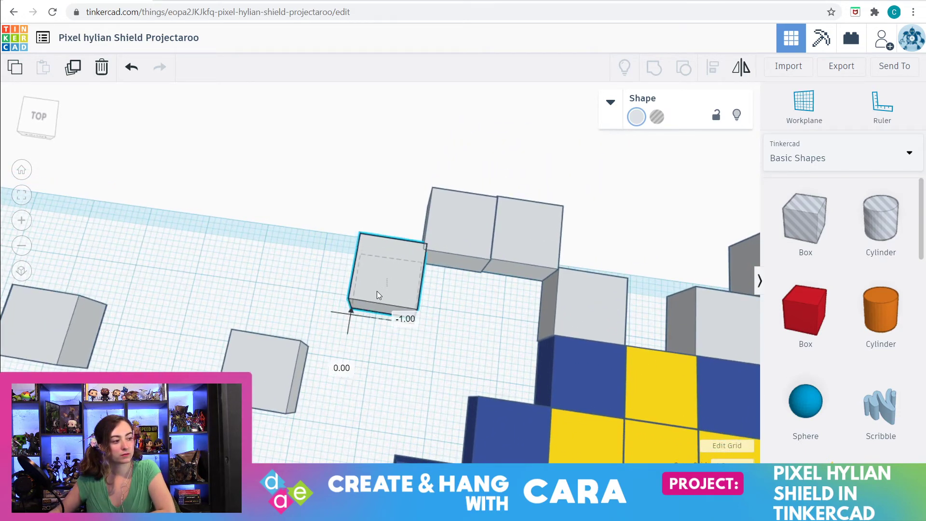
- Move the nearest loose gray cube diagonally down and left of the cube just placed below the left gray pair
{"action": "right_click_drag", "start_coordinate": [380, 369], "coordinate": [258, 366]}
{"action": "left_click_drag", "start_coordinate": [292, 368], "coordinate": [326, 339]}
{"action": "left_click", "coordinate": [403, 371]}
{"action": "mouse_move", "coordinate": [403, 371]}
{"action": "right_mouse_down"}
{"action": "mouse_move", "coordinate": [395, 337]}
{"action": "mouse_move", "coordinate": [394, 377]}
{"action": "right_mouse_up"}
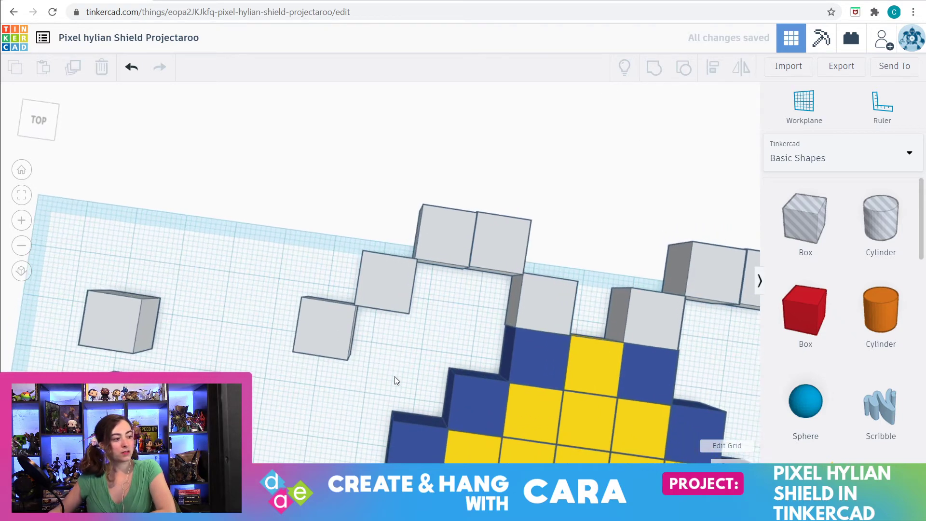
{"action": "scroll", "coordinate": [395, 376], "scroll_direction": "down", "scroll_amount": 5}
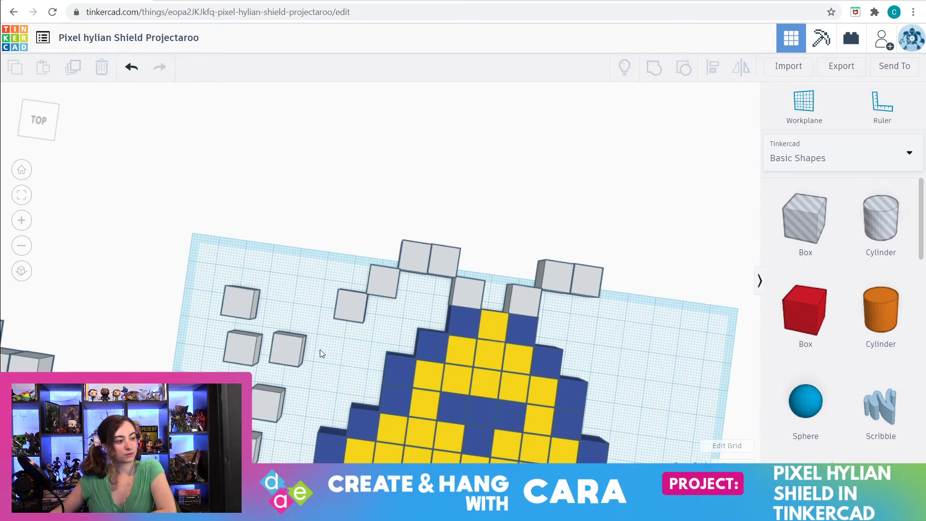
- Move the rightmost cube of the left cluster diagonally down and right of the lowest gray cube in the left curve
{"action": "left_click_drag", "start_coordinate": [294, 349], "coordinate": [381, 340]}
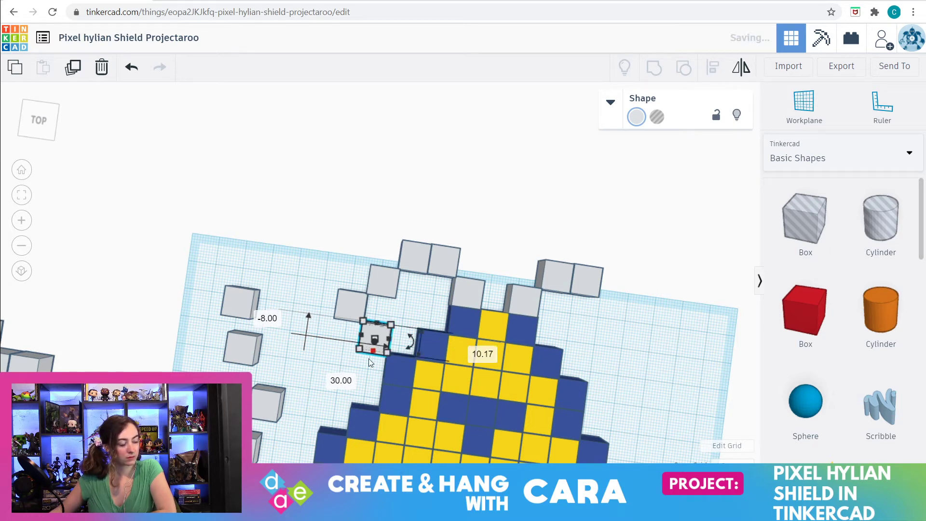
{"action": "left_click", "coordinate": [21, 195]}
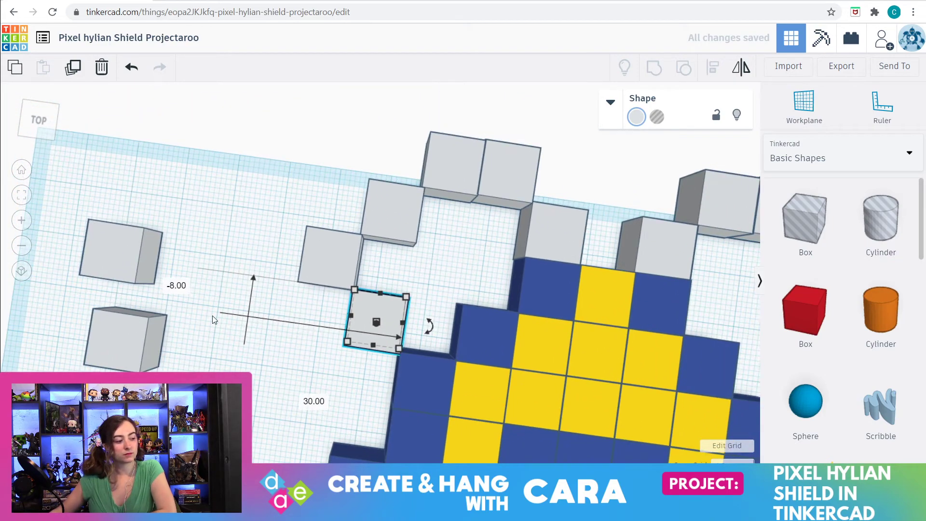
{"action": "mouse_move", "coordinate": [302, 374]}
{"action": "right_mouse_down"}
{"action": "mouse_move", "coordinate": [296, 333]}
{"action": "mouse_move", "coordinate": [311, 348]}
{"action": "mouse_move", "coordinate": [308, 375]}
{"action": "right_mouse_up"}
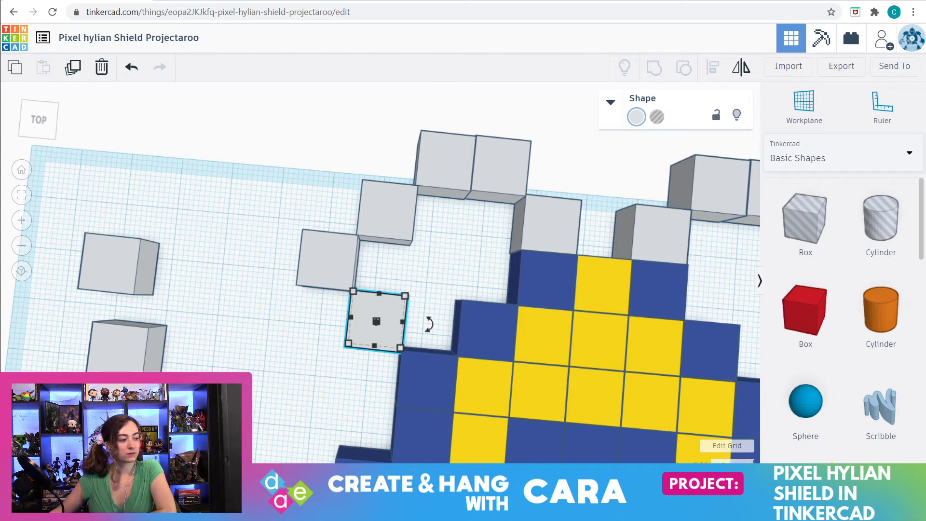
- Move the top remaining loose gray cube diagonally down and left of the curve's lowest cube
{"action": "left_click_drag", "start_coordinate": [109, 278], "coordinate": [314, 383]}
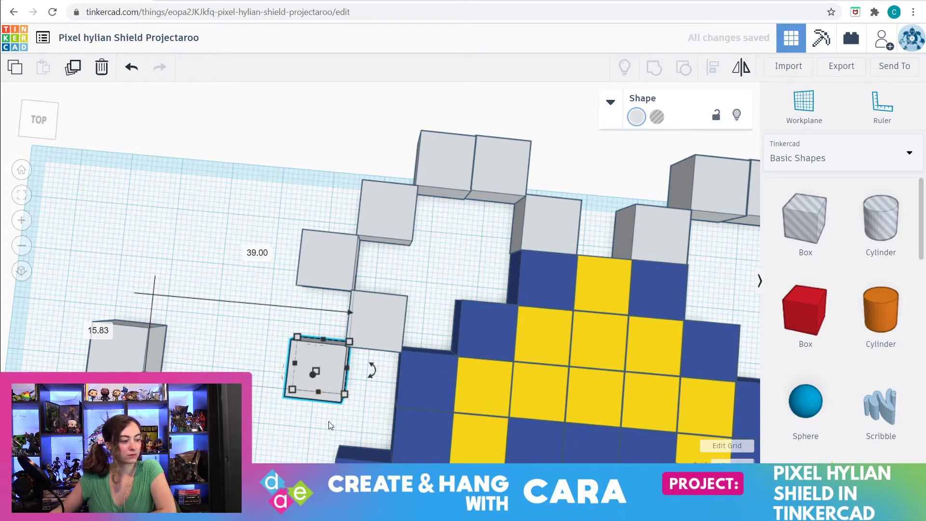
{"action": "scroll", "coordinate": [314, 415], "scroll_direction": "up", "scroll_amount": 3}
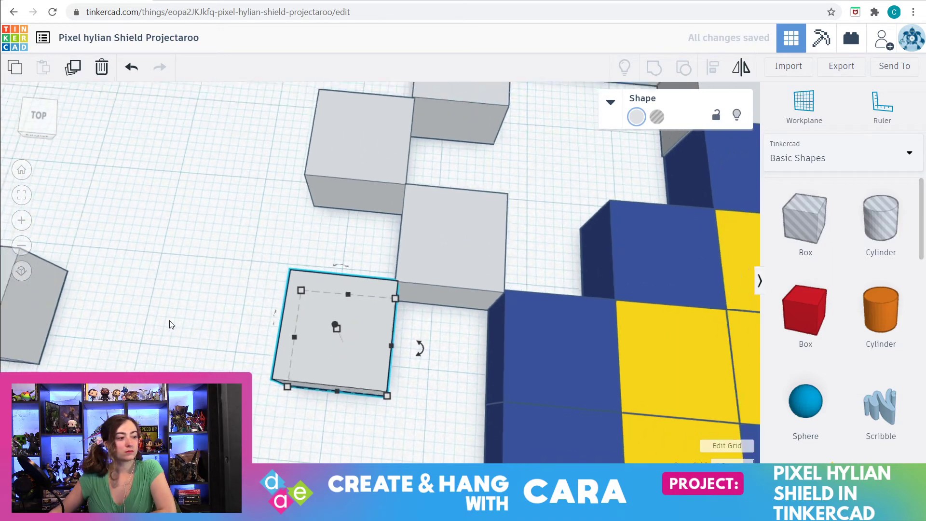
{"action": "scroll", "coordinate": [179, 336], "scroll_direction": "down", "scroll_amount": 5}
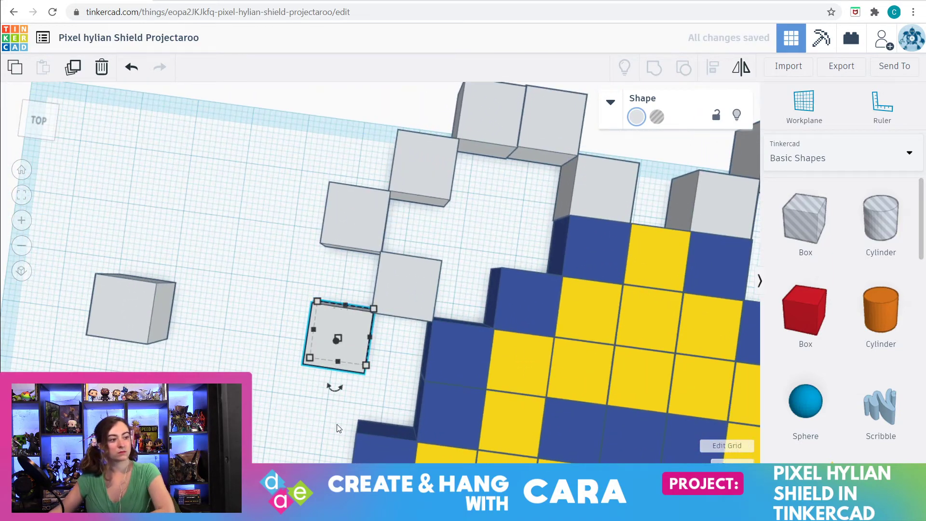
{"action": "scroll", "coordinate": [386, 424], "scroll_direction": "down", "scroll_amount": 5}
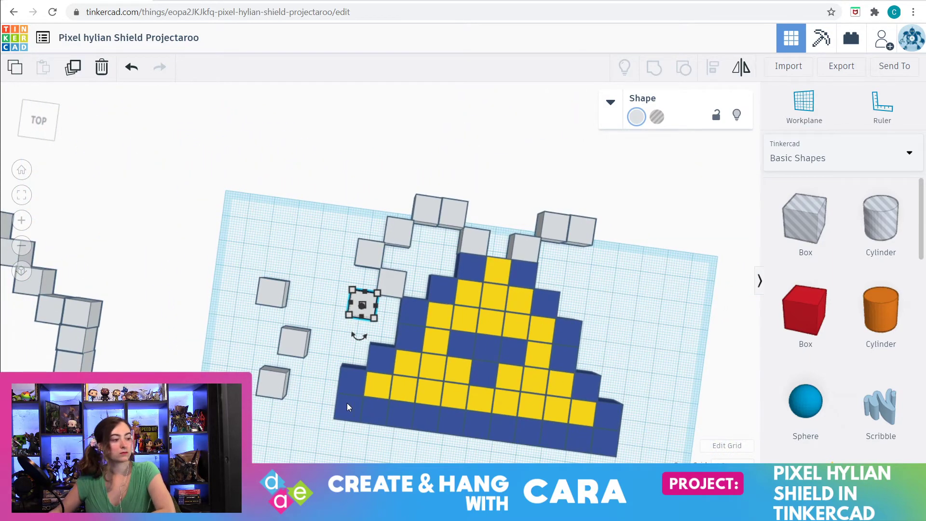
- Extend the left gray curve by placing another loose cube diagonally down and left of its new end cube
{"action": "left_click", "coordinate": [258, 332]}
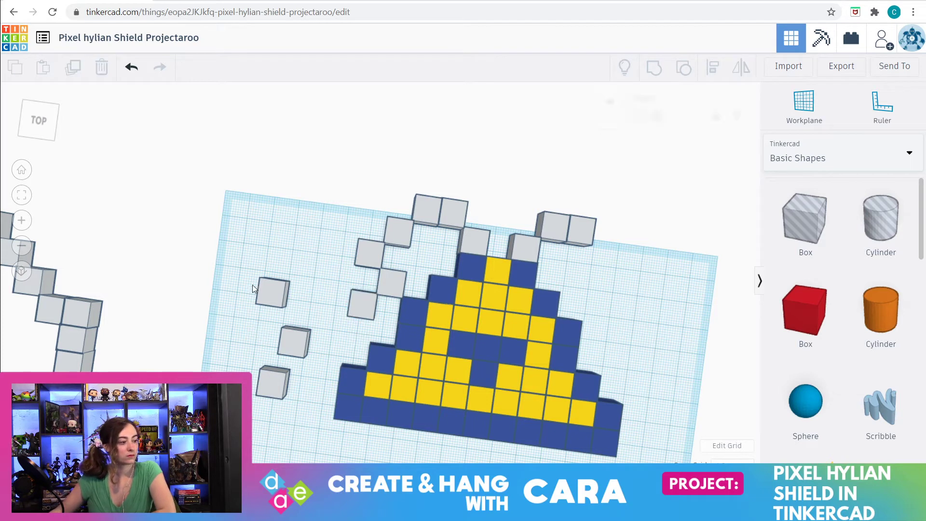
{"action": "left_click_drag", "start_coordinate": [265, 288], "coordinate": [326, 323]}
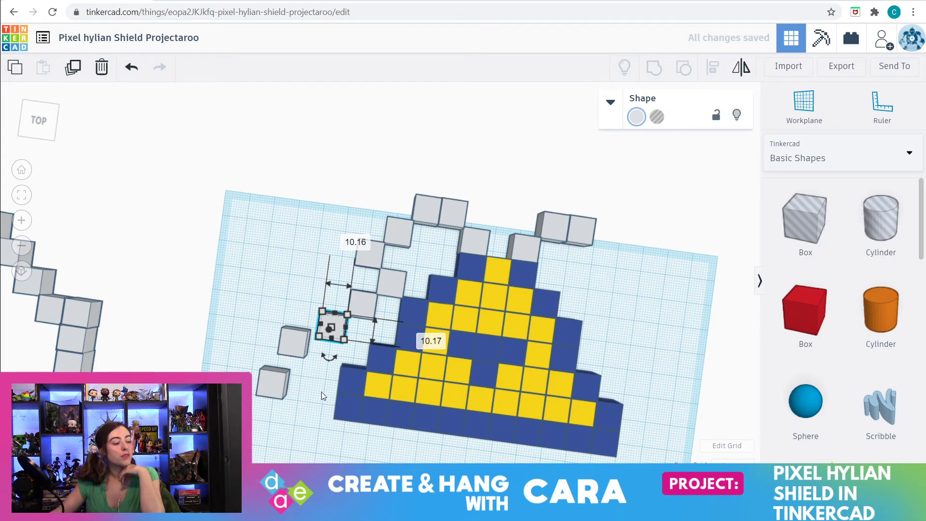
{"action": "scroll", "coordinate": [322, 393], "scroll_direction": "up", "scroll_amount": 3}
{"action": "scroll", "coordinate": [315, 392], "scroll_direction": "up", "scroll_amount": 2}
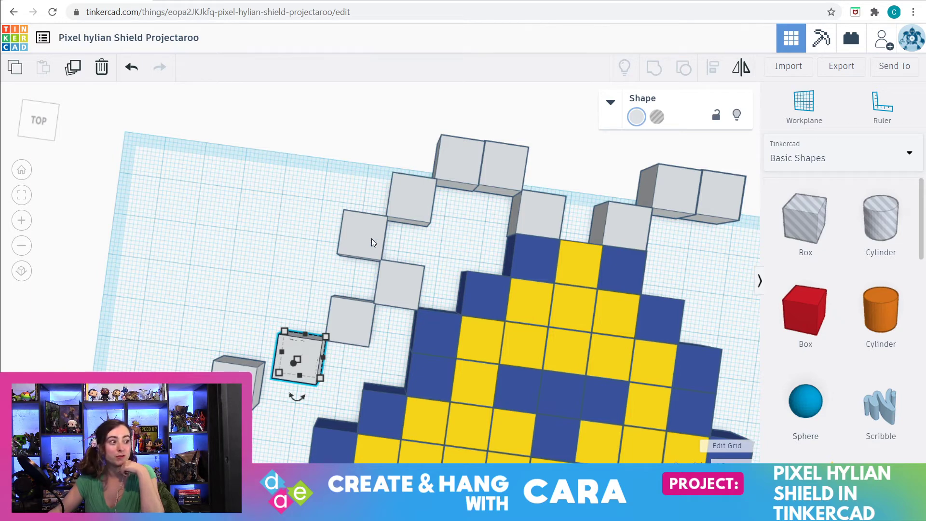
{"action": "scroll", "coordinate": [422, 322], "scroll_direction": "down", "scroll_amount": 6}
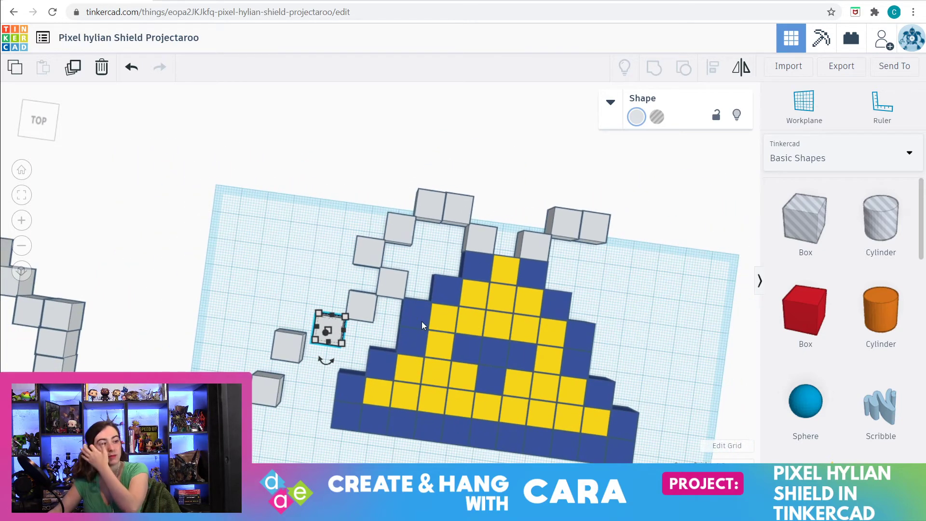
{"action": "scroll", "coordinate": [421, 321], "scroll_direction": "down", "scroll_amount": 2}
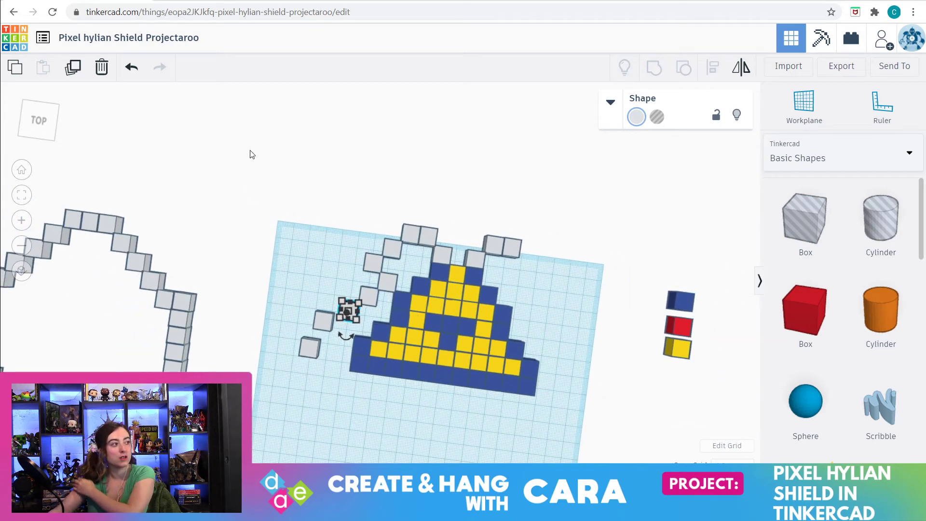
- Examine the gray motifs beside the Triforce in the Google Images shield reference and compare them with the cube layout
{"action": "left_click", "coordinate": [209, 1]}
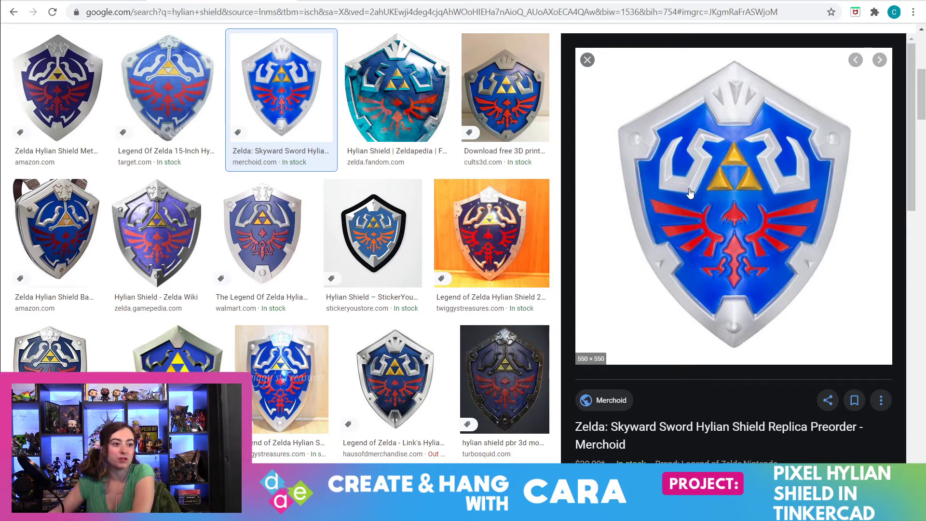
{"action": "key", "text": "ctrl+Tab"}
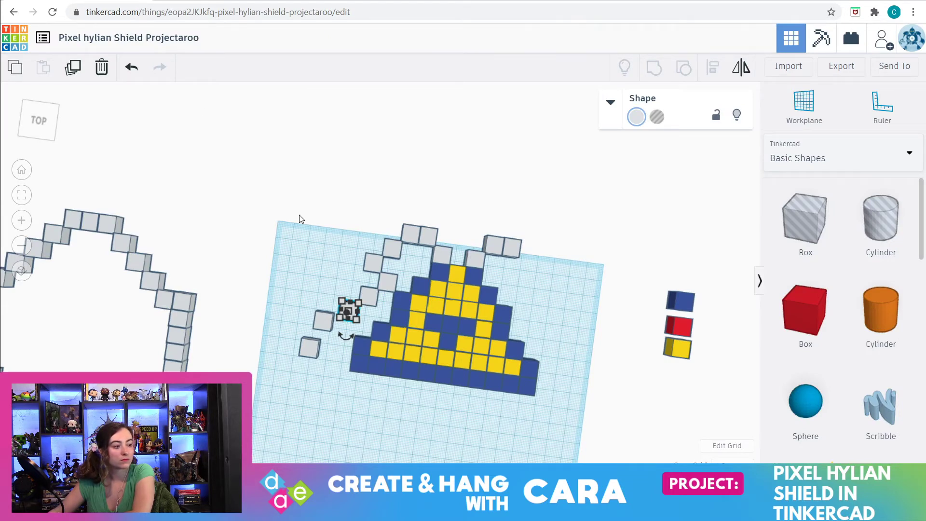
{"action": "scroll", "coordinate": [320, 326], "scroll_direction": "down", "scroll_amount": 3}
{"action": "scroll", "coordinate": [320, 326], "scroll_direction": "up", "scroll_amount": 2}
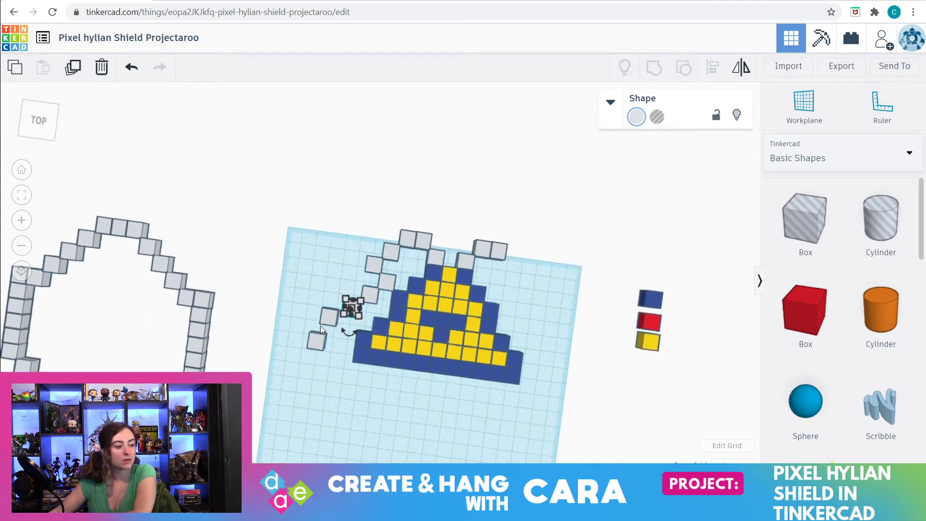
{"action": "scroll", "coordinate": [321, 325], "scroll_direction": "up", "scroll_amount": 3}
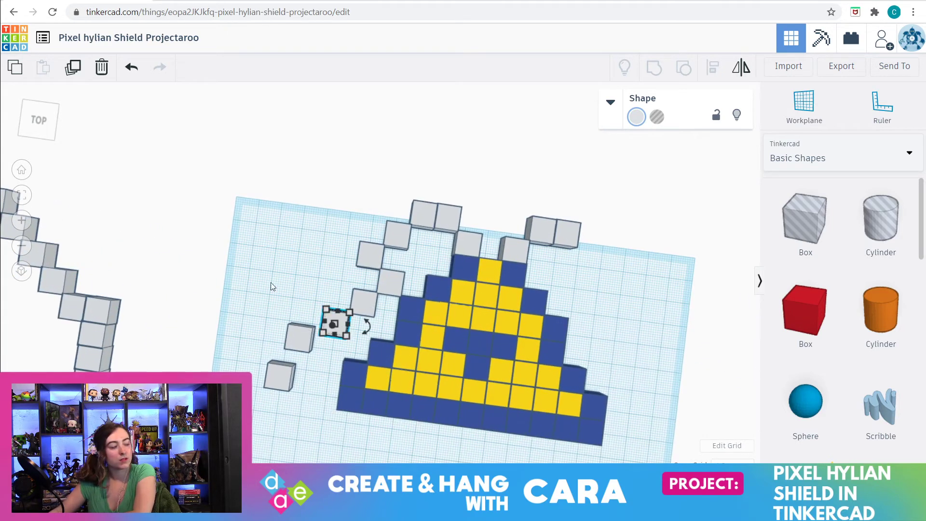
{"action": "left_click", "coordinate": [216, 0]}
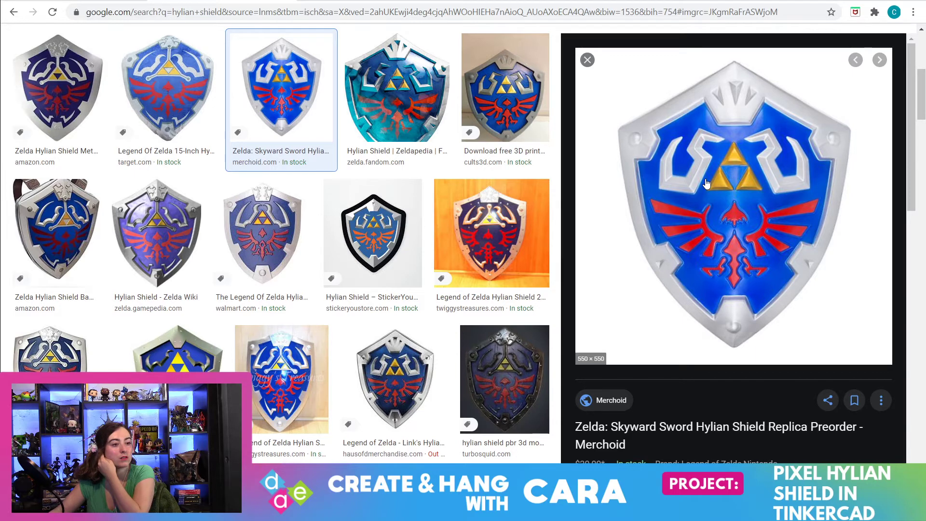
{"action": "left_click", "coordinate": [88, 0]}
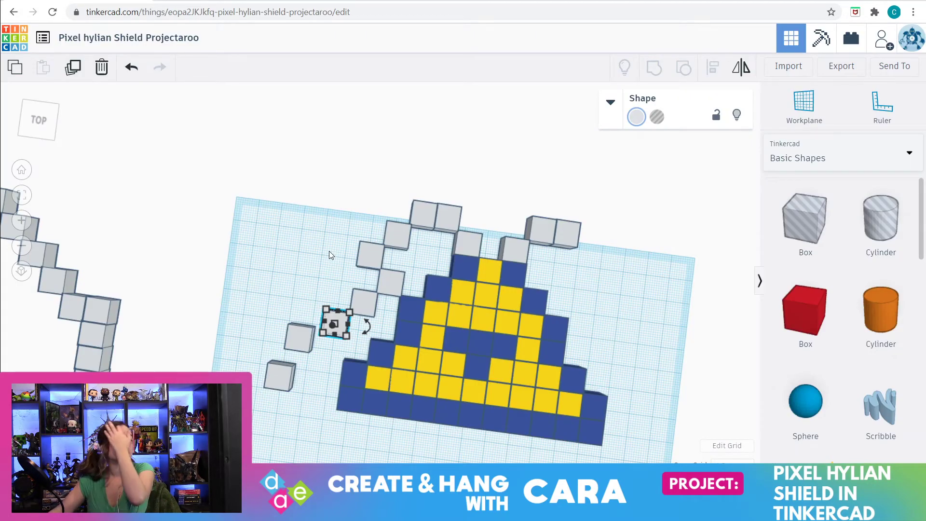
{"action": "scroll", "coordinate": [367, 360], "scroll_direction": "down", "scroll_amount": 2}
{"action": "scroll", "coordinate": [357, 395], "scroll_direction": "down", "scroll_amount": 1}
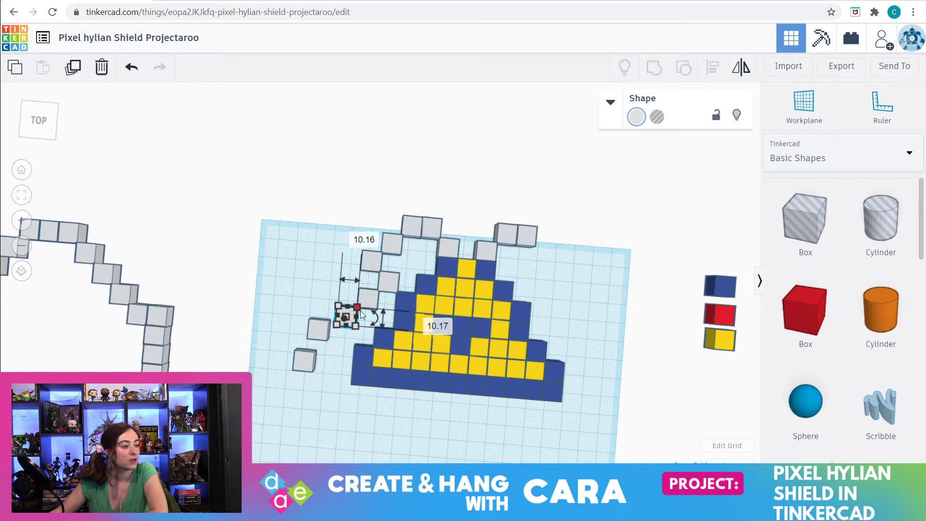
- Move the two lowest cubes of the left gray curve back out to the empty area on the left
{"action": "scroll", "coordinate": [381, 304], "scroll_direction": "up", "scroll_amount": 5}
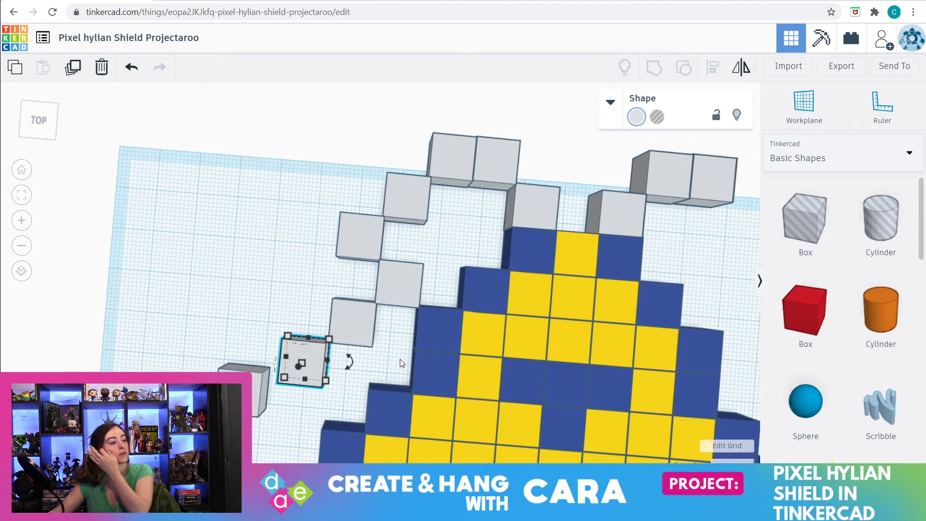
{"action": "left_click_drag", "start_coordinate": [312, 355], "coordinate": [190, 325]}
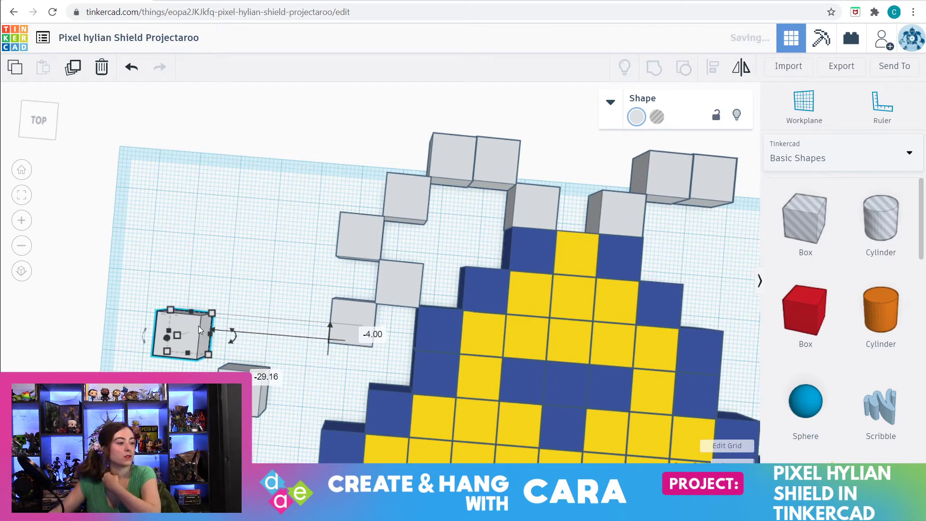
{"action": "left_click_drag", "start_coordinate": [355, 317], "coordinate": [178, 260]}
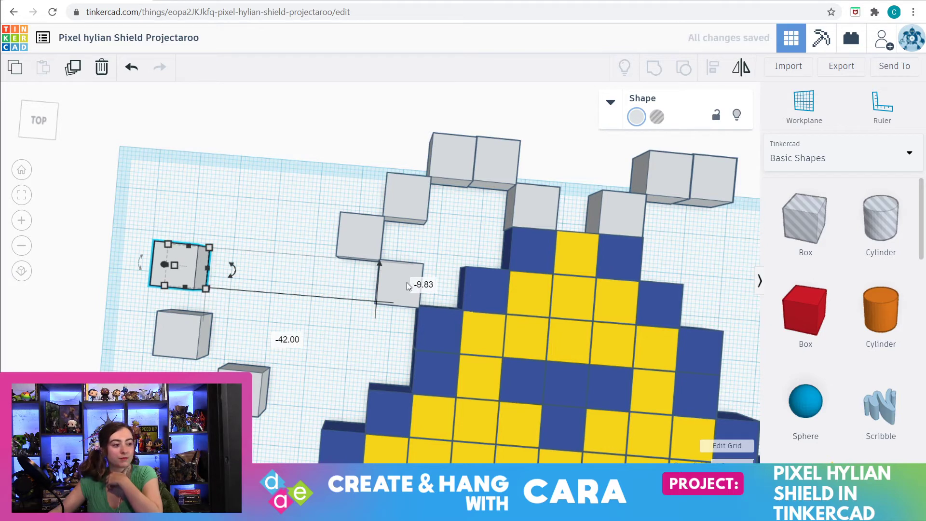
- Move the left gray curve's end cube diagonally down-left of the one above, then place a loose gray cube diagonally down-right of it
{"action": "left_click_drag", "start_coordinate": [382, 285], "coordinate": [312, 275]}
{"action": "scroll", "coordinate": [327, 357], "scroll_direction": "down", "scroll_amount": 2}
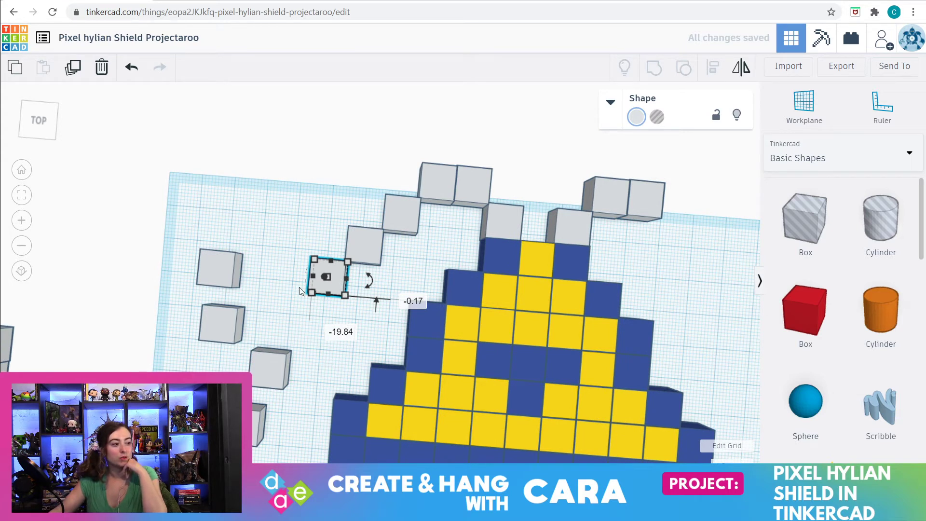
{"action": "left_click_drag", "start_coordinate": [339, 283], "coordinate": [363, 321]}
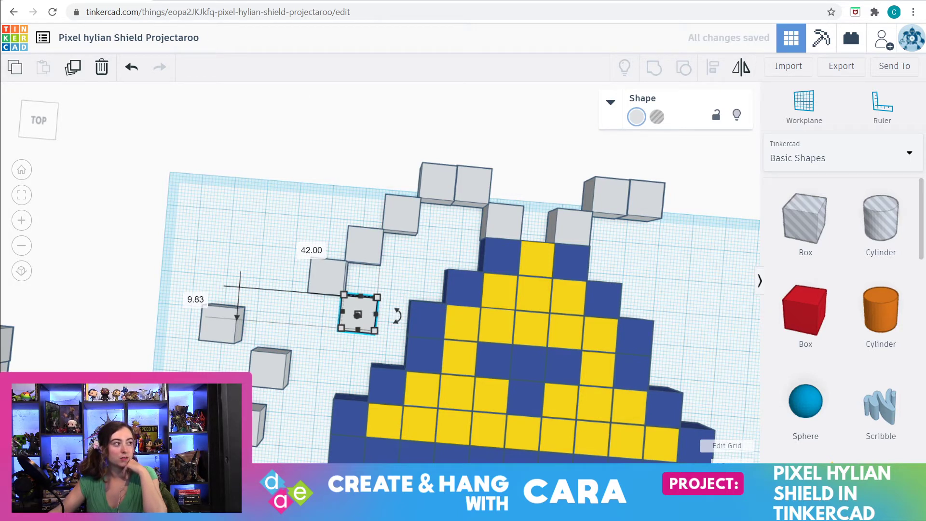
- Check the shield reference picture and place the nearest loose gray cube diagonally down and right of the left curve's end cube
{"action": "left_click", "coordinate": [210, 2]}
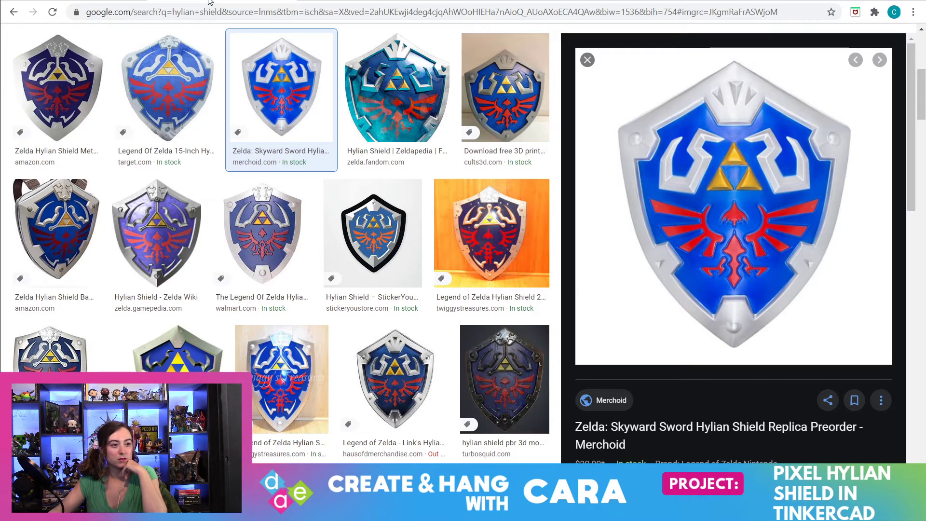
{"action": "left_click", "coordinate": [50, 1]}
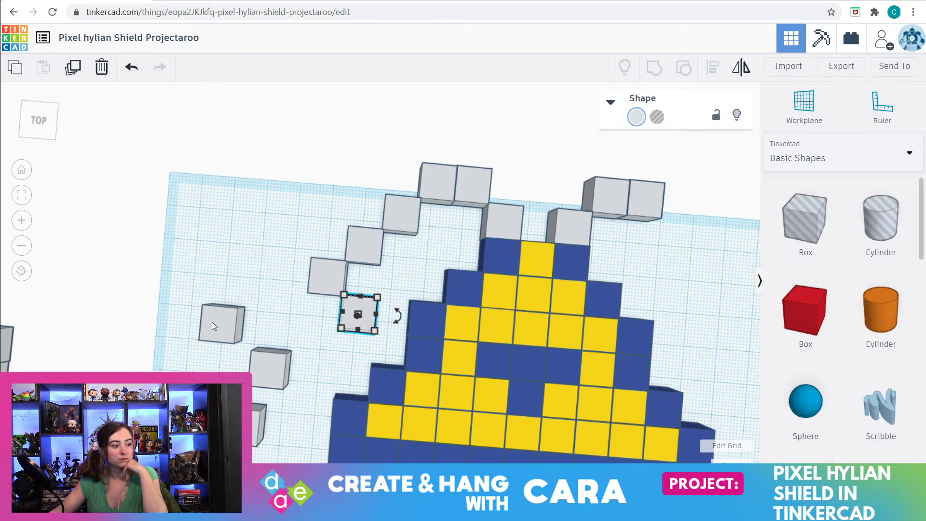
{"action": "left_click_drag", "start_coordinate": [216, 327], "coordinate": [388, 354]}
{"action": "scroll", "coordinate": [297, 355], "scroll_direction": "down", "scroll_amount": 5}
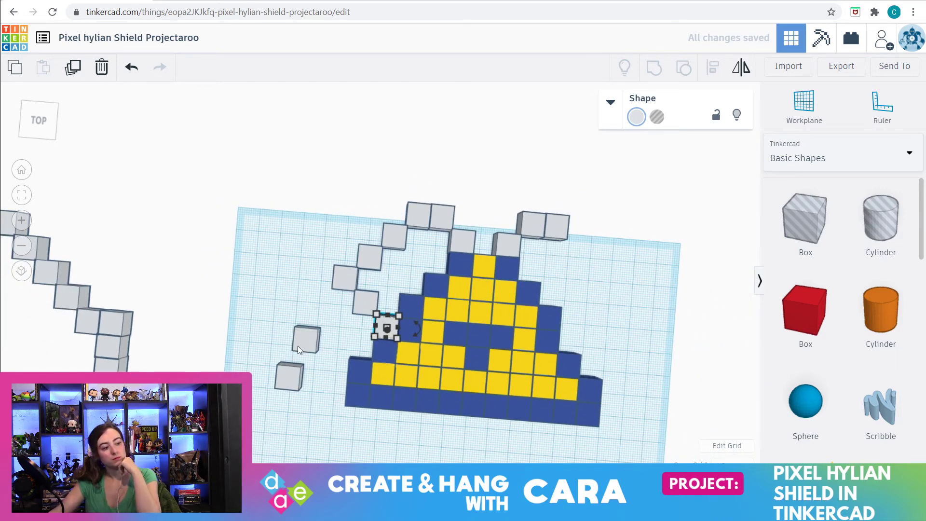
{"action": "scroll", "coordinate": [296, 347], "scroll_direction": "down", "scroll_amount": 4}
{"action": "scroll", "coordinate": [293, 346], "scroll_direction": "down", "scroll_amount": 2}
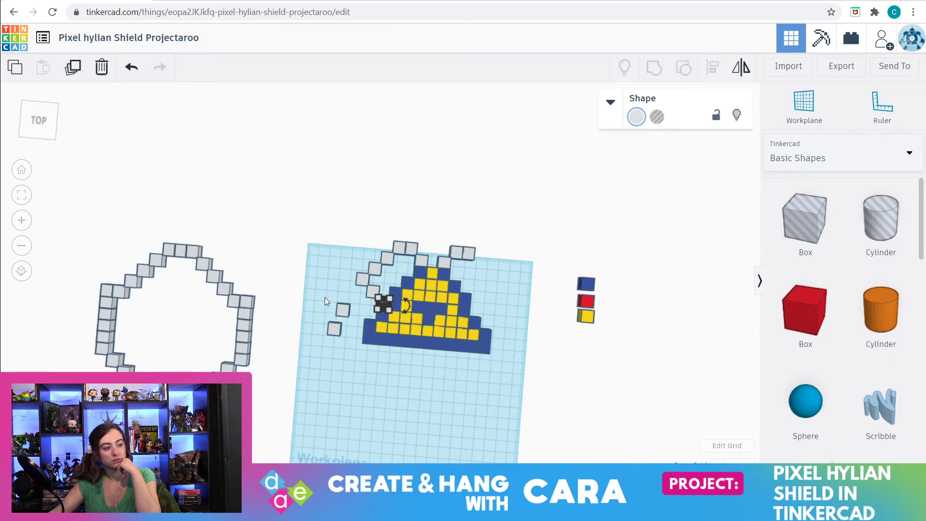
{"action": "scroll", "coordinate": [338, 313], "scroll_direction": "up", "scroll_amount": 5}
{"action": "scroll", "coordinate": [366, 329], "scroll_direction": "up", "scroll_amount": 3}
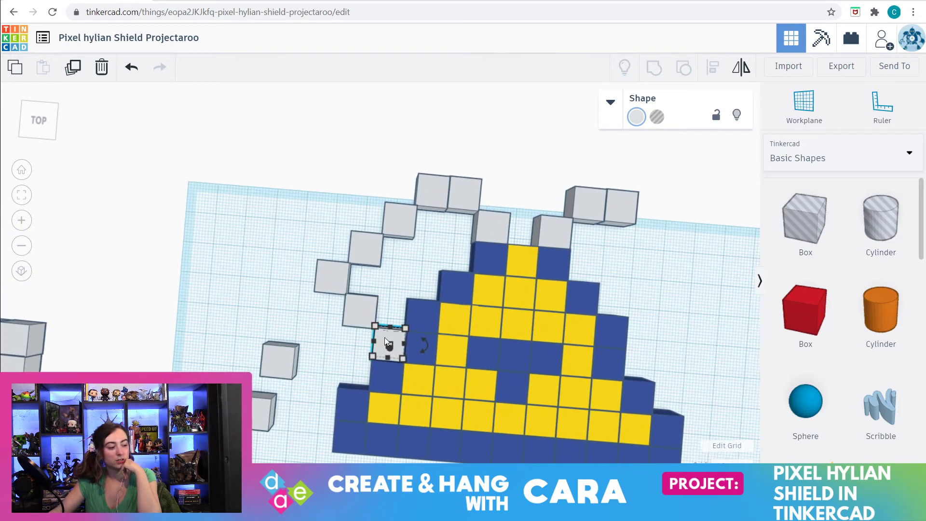
- Shift the left curve's lowest gray cube about 20 units left so it meets the lower-left corner of the cube above
{"action": "left_click_drag", "start_coordinate": [384, 337], "coordinate": [317, 335]}
{"action": "scroll", "coordinate": [308, 364], "scroll_direction": "down", "scroll_amount": 5}
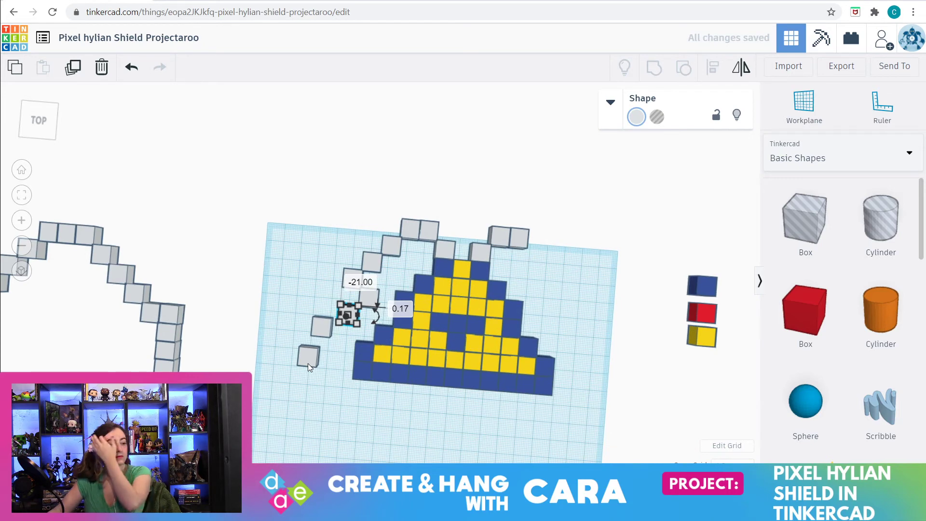
{"action": "left_click", "coordinate": [21, 195]}
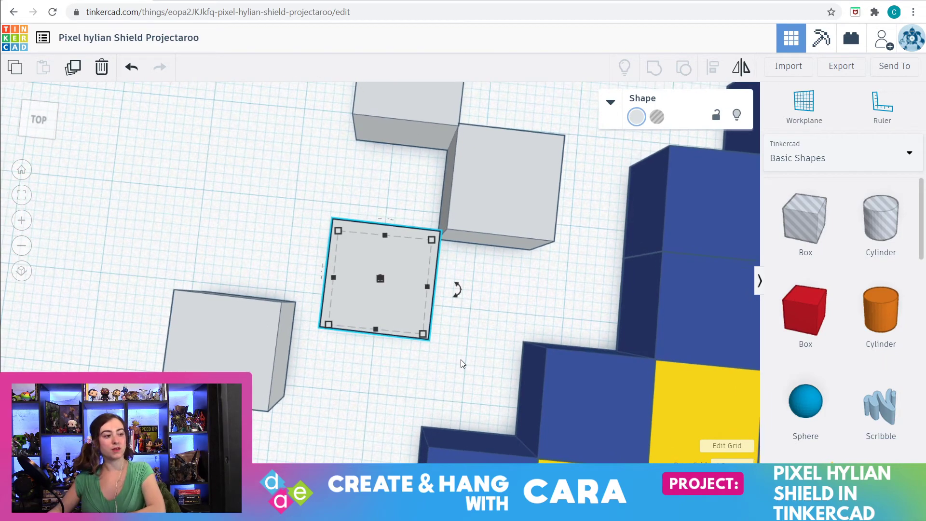
{"action": "left_click_drag", "start_coordinate": [378, 290], "coordinate": [389, 307]}
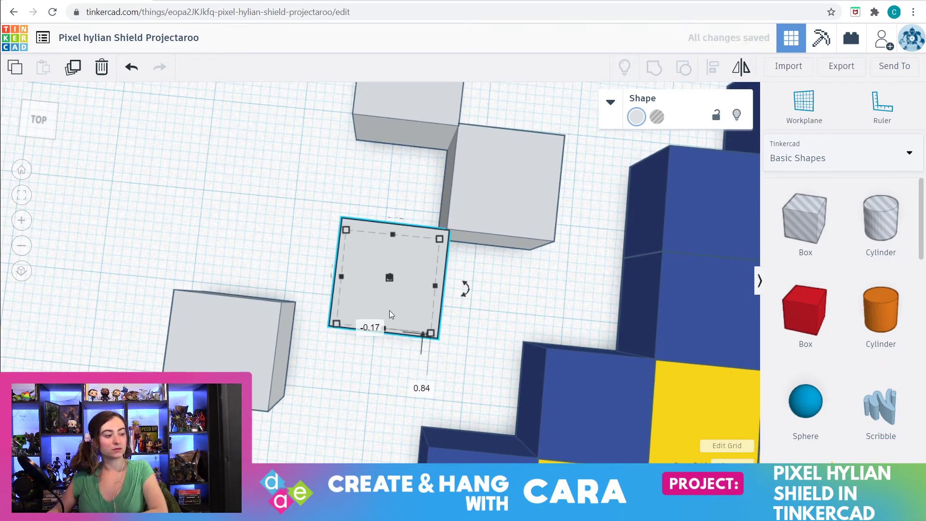
- Continue the left gray curve diagonally down and left with the two remaining loose gray cubes
{"action": "scroll", "coordinate": [389, 307], "scroll_direction": "down", "scroll_amount": 6}
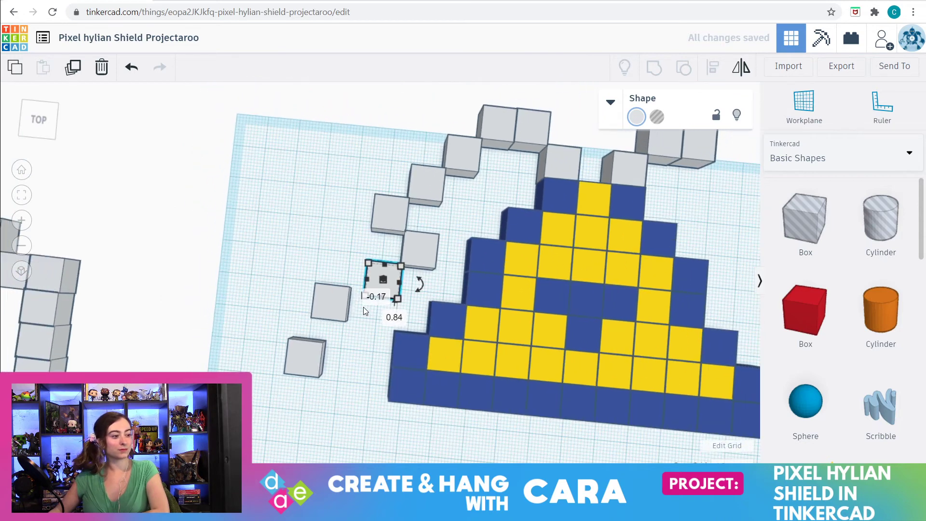
{"action": "left_click_drag", "start_coordinate": [385, 285], "coordinate": [348, 315]}
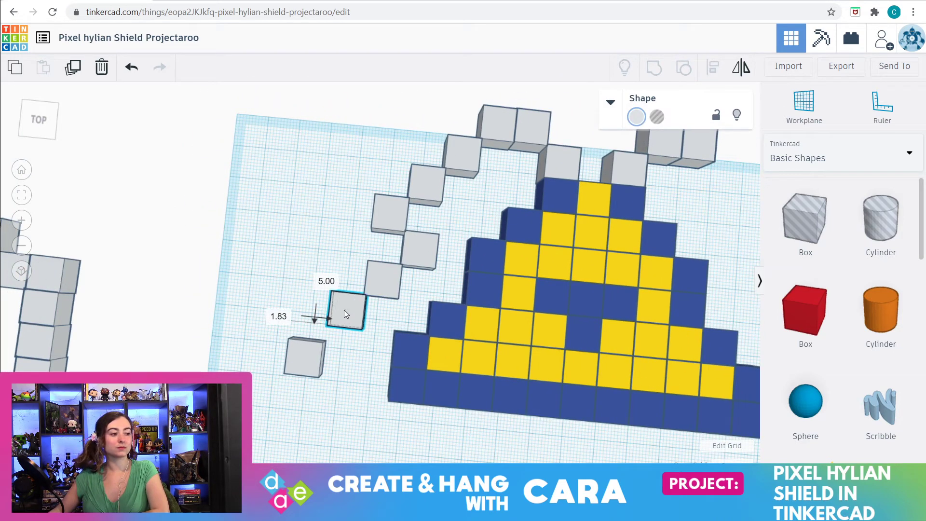
{"action": "mouse_move", "coordinate": [303, 351]}
{"action": "left_mouse_down"}
{"action": "mouse_move", "coordinate": [291, 334]}
{"action": "mouse_move", "coordinate": [310, 336]}
{"action": "left_mouse_up"}
- Examine the corner contacts of the left curve's lowest gray cubes and compare the layout with the Google Images shield reference
{"action": "left_click", "coordinate": [26, 199]}
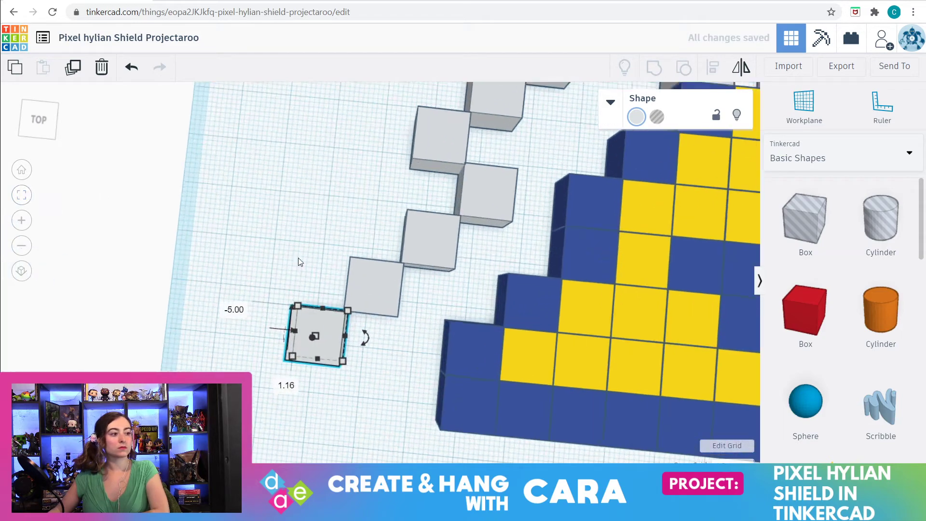
{"action": "scroll", "coordinate": [563, 285], "scroll_direction": "down", "scroll_amount": 3}
{"action": "mouse_move", "coordinate": [561, 289]}
{"action": "right_mouse_down"}
{"action": "mouse_move", "coordinate": [448, 212]}
{"action": "mouse_move", "coordinate": [467, 268]}
{"action": "mouse_move", "coordinate": [548, 323]}
{"action": "mouse_move", "coordinate": [562, 292]}
{"action": "right_mouse_up"}
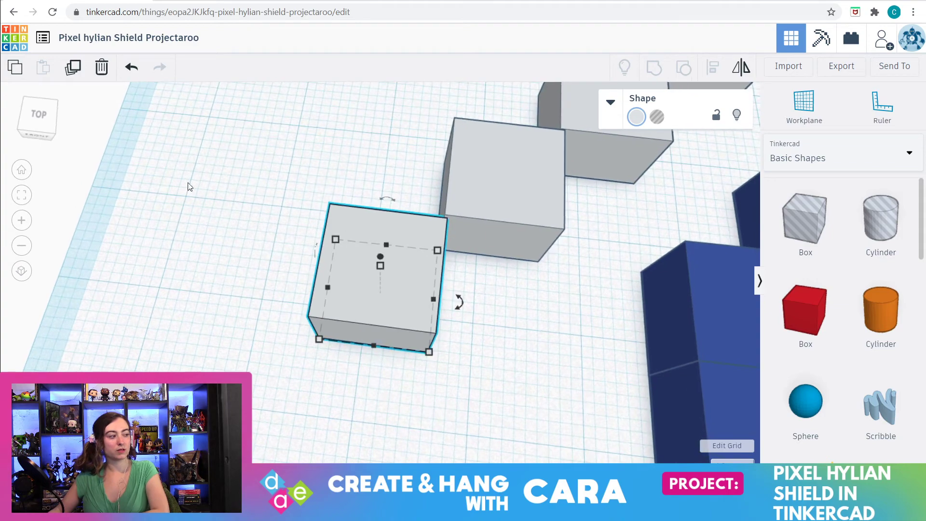
{"action": "left_click", "coordinate": [23, 195]}
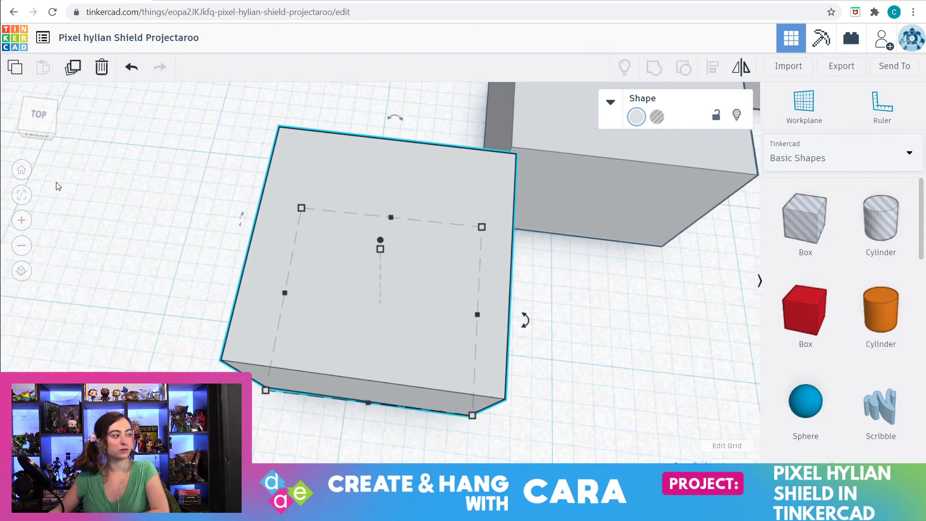
{"action": "scroll", "coordinate": [499, 229], "scroll_direction": "down", "scroll_amount": 3}
{"action": "scroll", "coordinate": [499, 228], "scroll_direction": "down", "scroll_amount": 8}
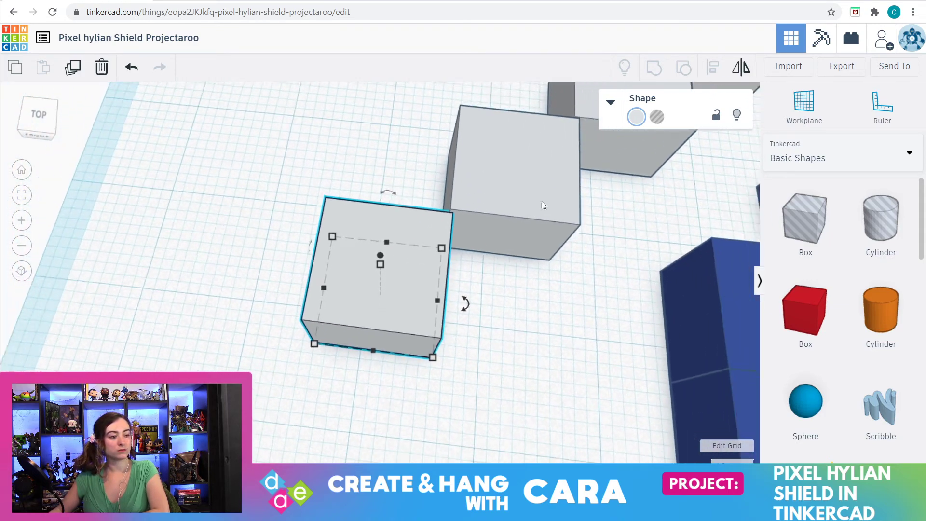
{"action": "left_click", "coordinate": [504, 195]}
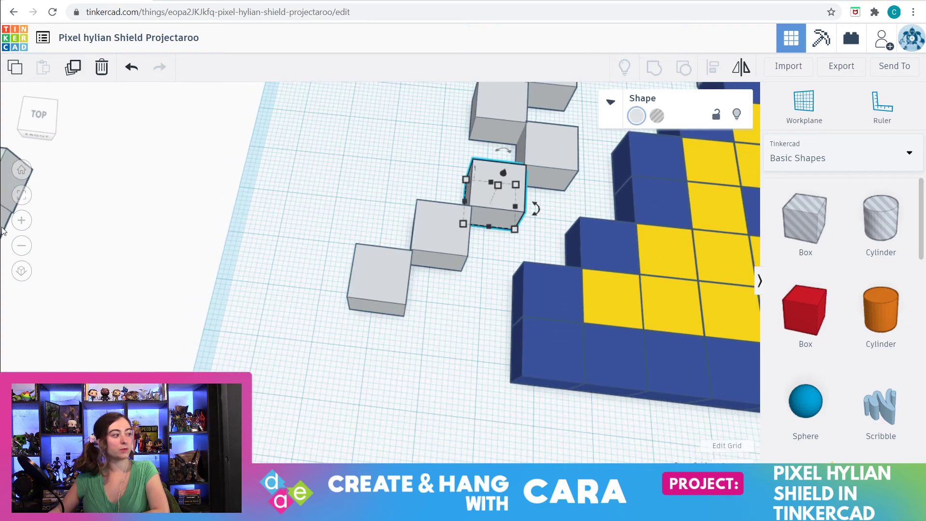
{"action": "left_click", "coordinate": [21, 196]}
{"action": "scroll", "coordinate": [365, 322], "scroll_direction": "down", "scroll_amount": 5}
{"action": "right_click_drag", "start_coordinate": [363, 318], "coordinate": [368, 437]}
{"action": "mouse_move", "coordinate": [371, 399]}
{"action": "right_mouse_down"}
{"action": "mouse_move", "coordinate": [365, 393]}
{"action": "mouse_move", "coordinate": [360, 418]}
{"action": "mouse_move", "coordinate": [376, 399]}
{"action": "right_mouse_up"}
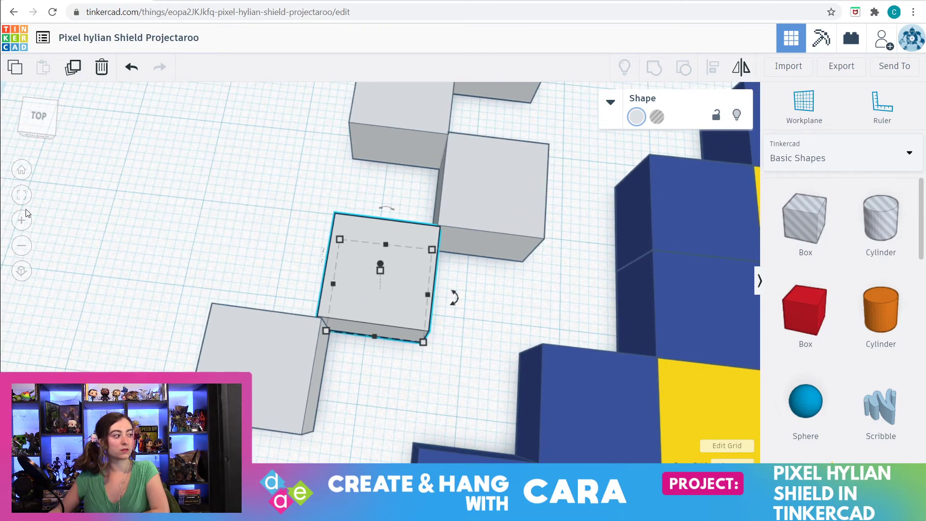
{"action": "left_click", "coordinate": [21, 170]}
{"action": "right_click_drag", "start_coordinate": [389, 346], "coordinate": [371, 410]}
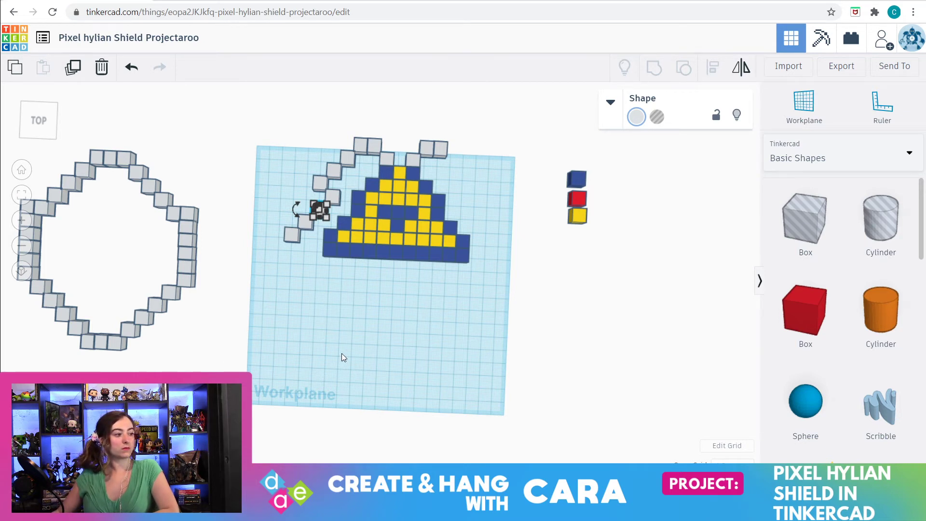
{"action": "left_click", "coordinate": [213, 1]}
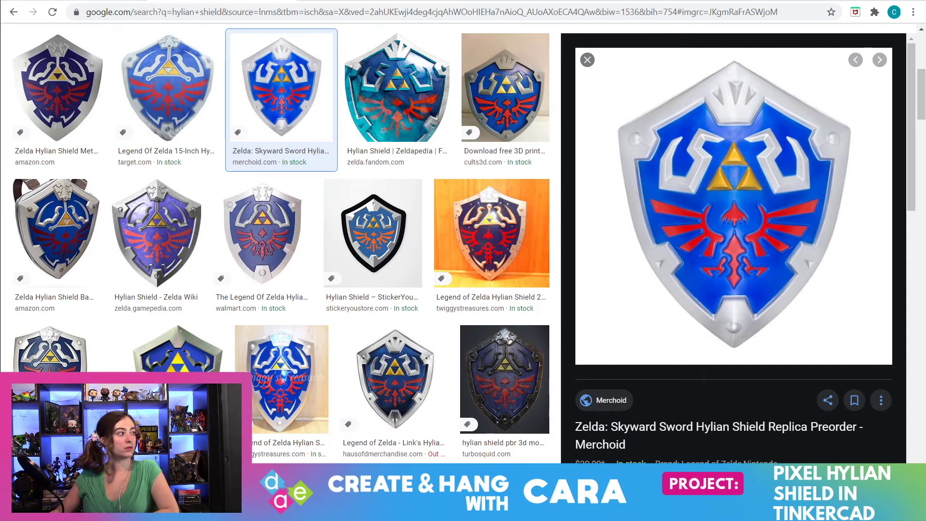
{"action": "left_click", "coordinate": [108, 1]}
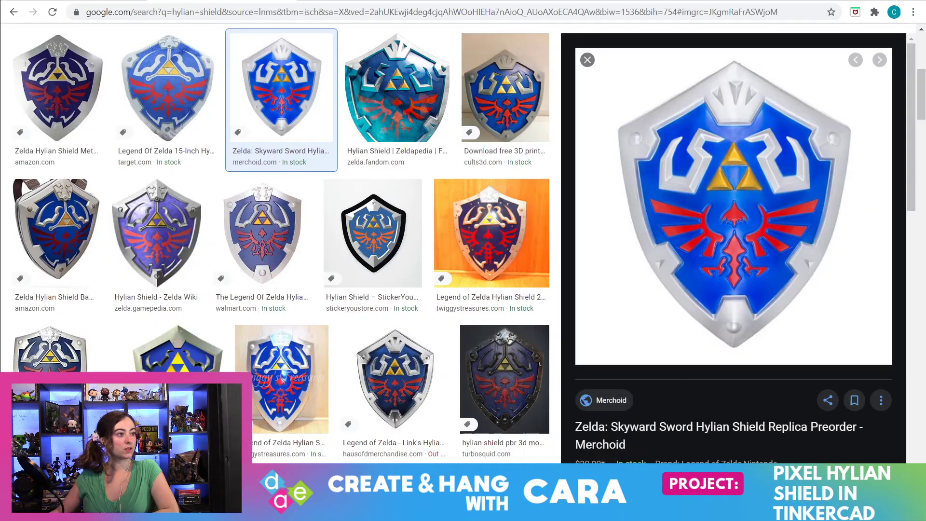
{"action": "left_click", "coordinate": [202, 2]}
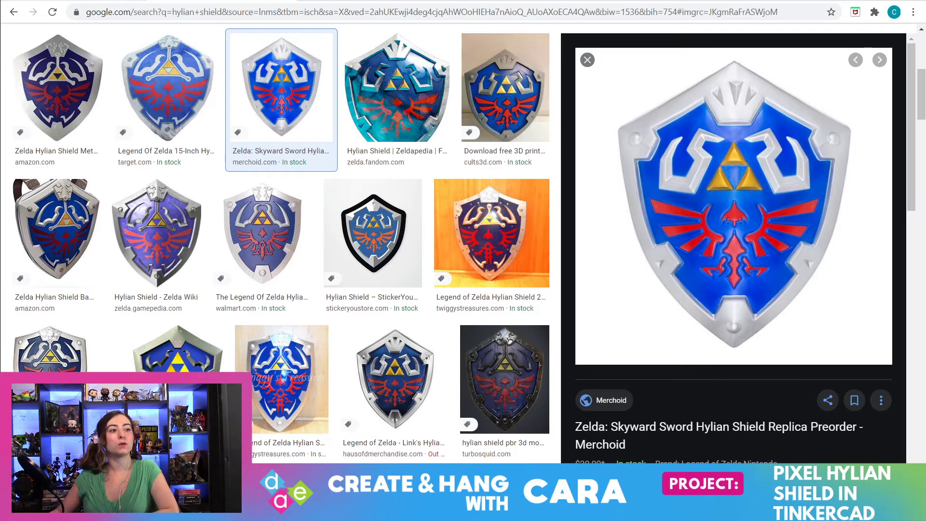
{"action": "key", "text": "ctrl+Tab"}
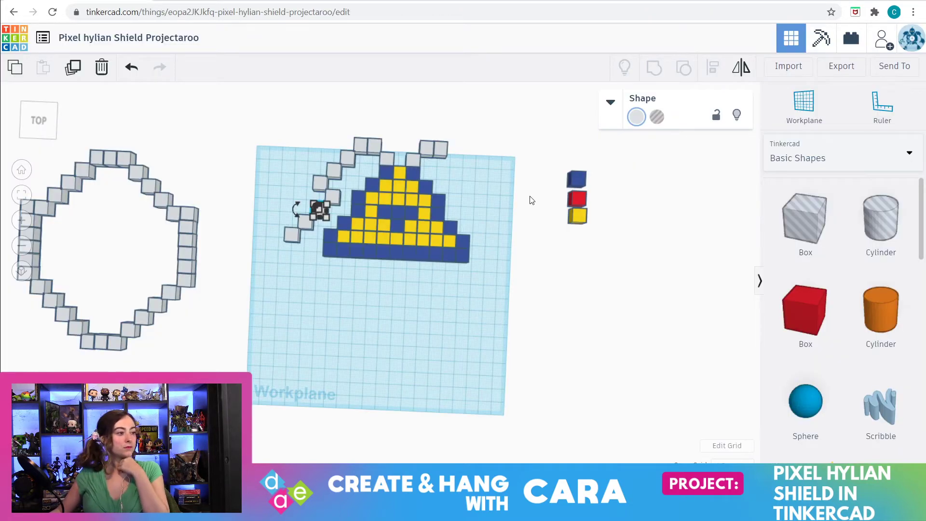
- Duplicate the blue cube at the left end of the Triforce's second row to fill the cells left, above and diagonally up-left of it
{"action": "left_click", "coordinate": [371, 180]}
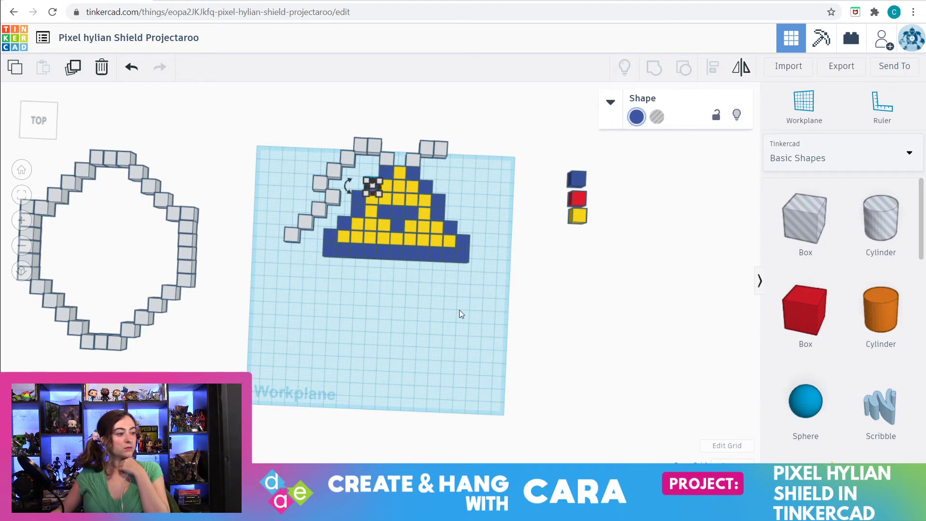
{"action": "scroll", "coordinate": [459, 310], "scroll_direction": "down", "scroll_amount": 2}
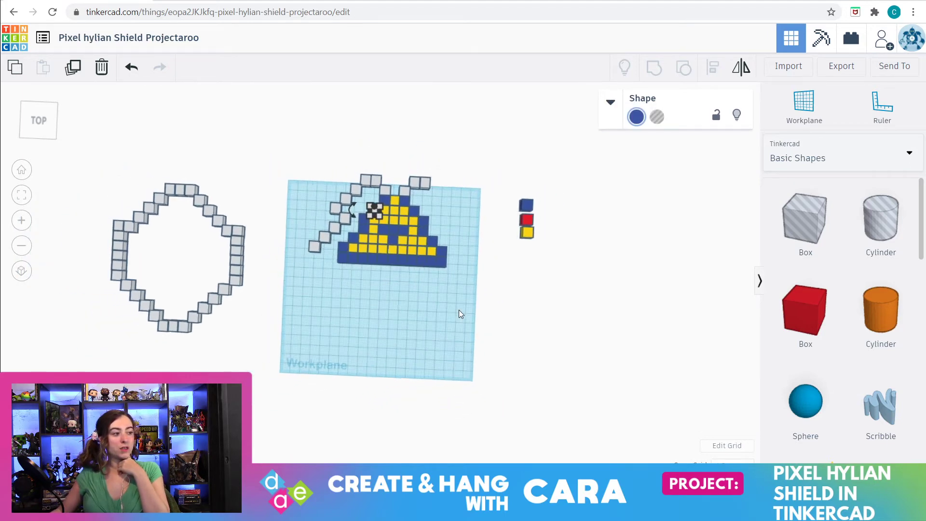
{"action": "scroll", "coordinate": [461, 300], "scroll_direction": "up", "scroll_amount": 3}
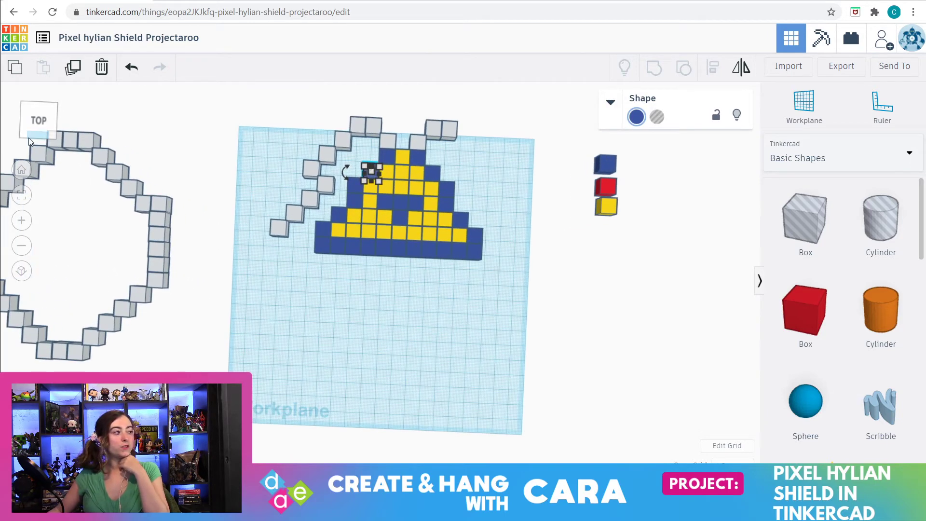
{"action": "left_click", "coordinate": [21, 195]}
{"action": "scroll", "coordinate": [339, 319], "scroll_direction": "down", "scroll_amount": 4}
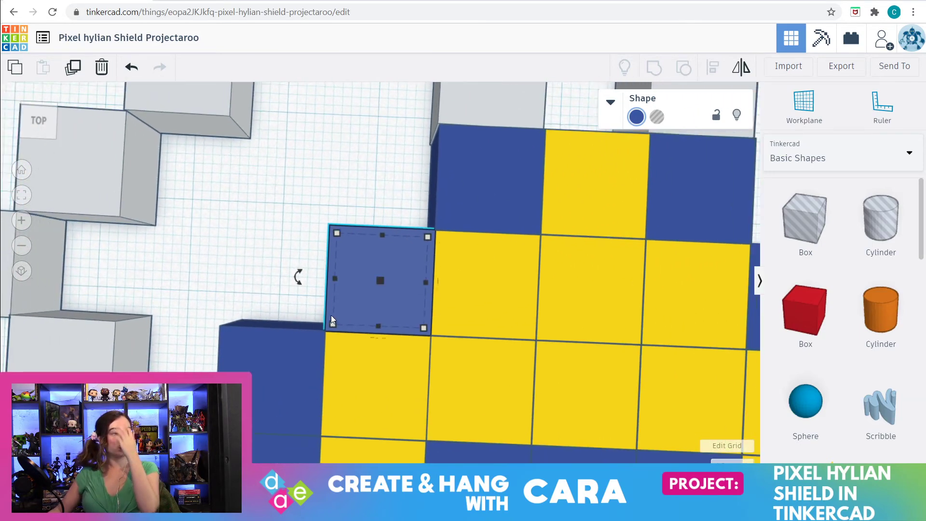
{"action": "scroll", "coordinate": [331, 318], "scroll_direction": "down", "scroll_amount": 3}
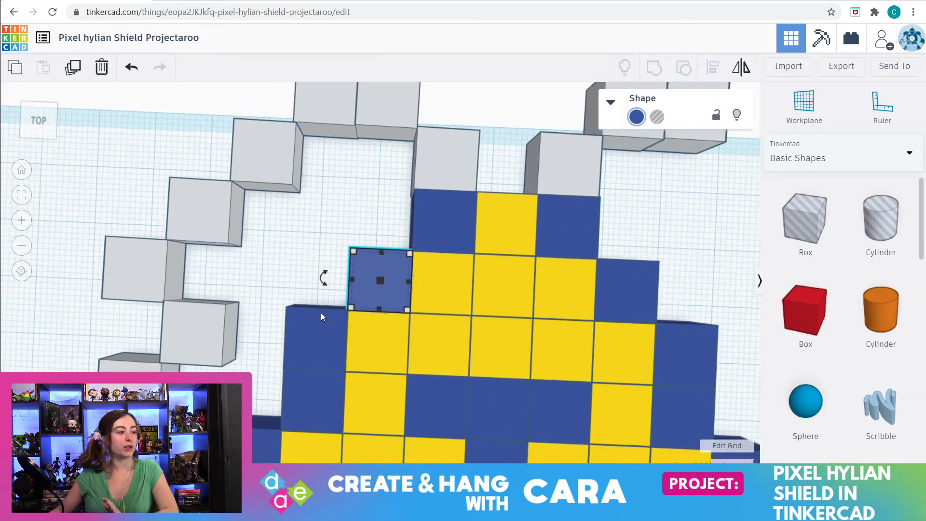
{"action": "left_click", "coordinate": [74, 68]}
{"action": "left_click", "coordinate": [73, 68]}
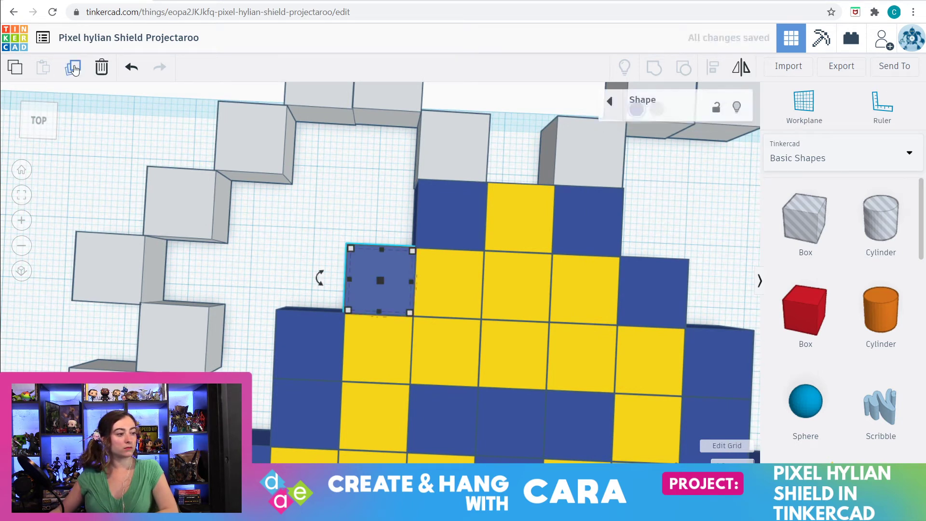
{"action": "left_click_drag", "start_coordinate": [358, 295], "coordinate": [298, 217]}
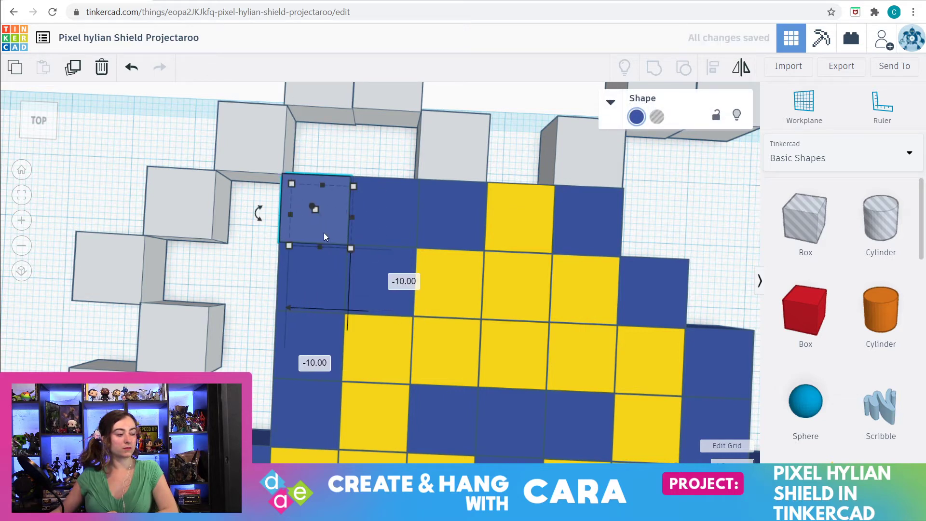
- Duplicate the two leftmost blue cubes of the top row and place each copy 10 units above its original, inside the left gray arch
{"action": "left_click", "coordinate": [370, 217]}
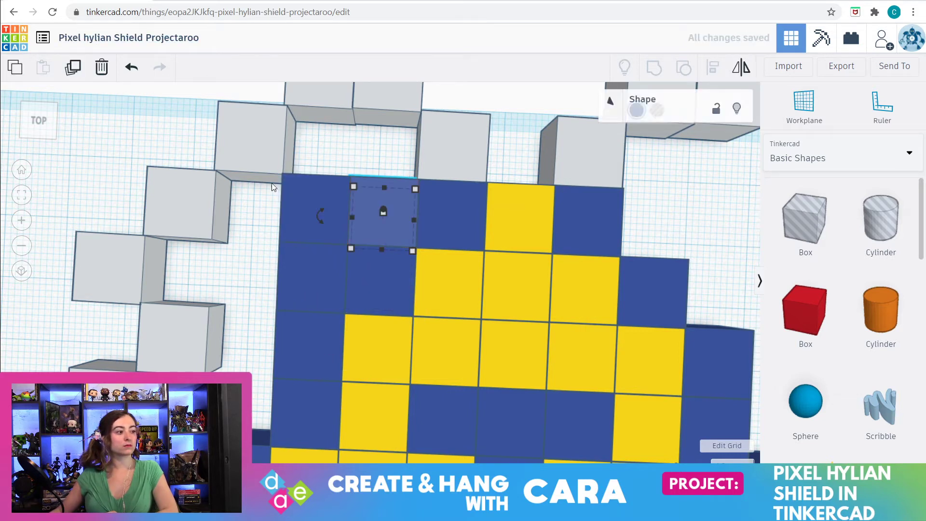
{"action": "left_click_drag", "start_coordinate": [362, 227], "coordinate": [363, 164]}
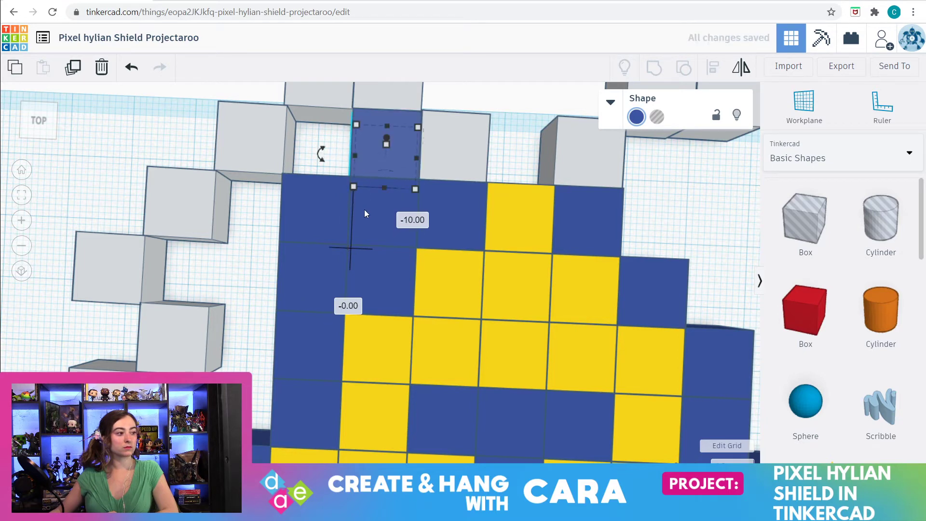
{"action": "left_click", "coordinate": [17, 197]}
{"action": "left_click", "coordinate": [274, 315]}
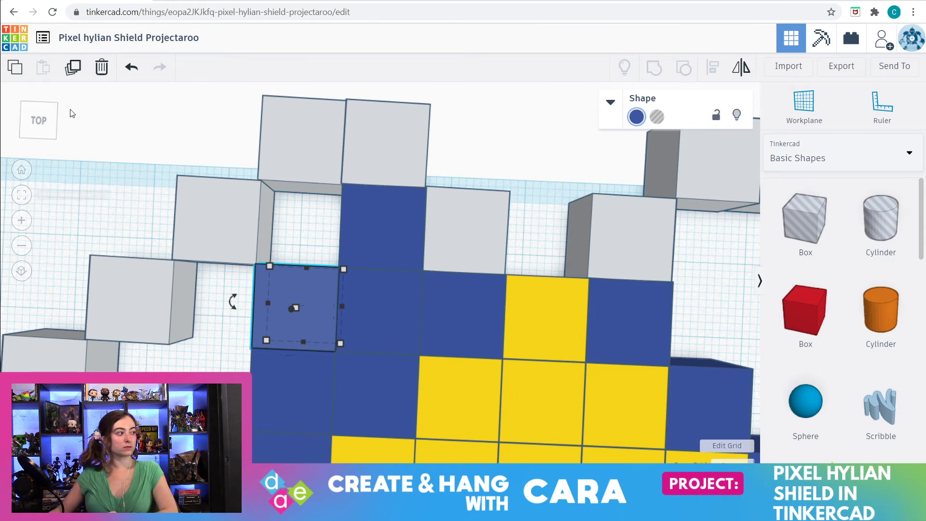
{"action": "left_click", "coordinate": [291, 322]}
{"action": "left_click_drag", "start_coordinate": [291, 322], "coordinate": [288, 245]}
{"action": "scroll", "coordinate": [332, 323], "scroll_direction": "down", "scroll_amount": 1}
{"action": "scroll", "coordinate": [332, 323], "scroll_direction": "down", "scroll_amount": 5}
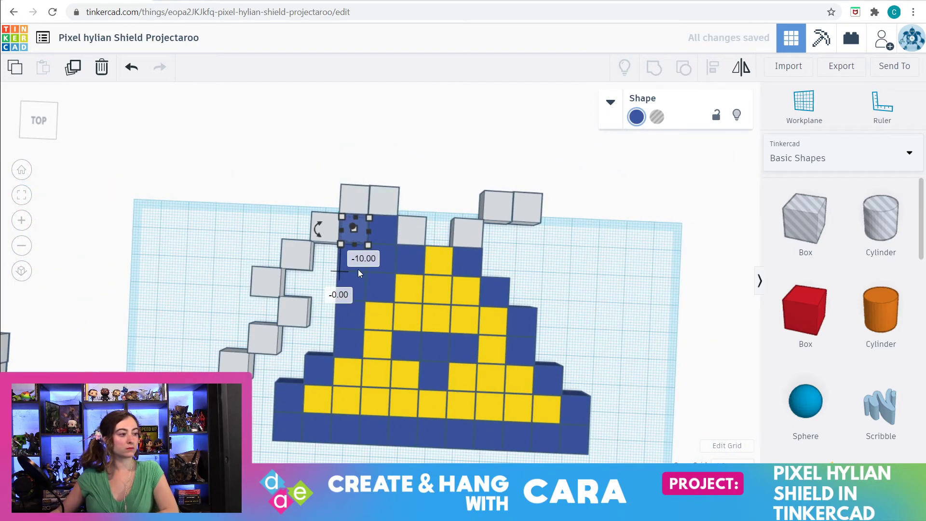
{"action": "key", "text": "ctrl+z"}
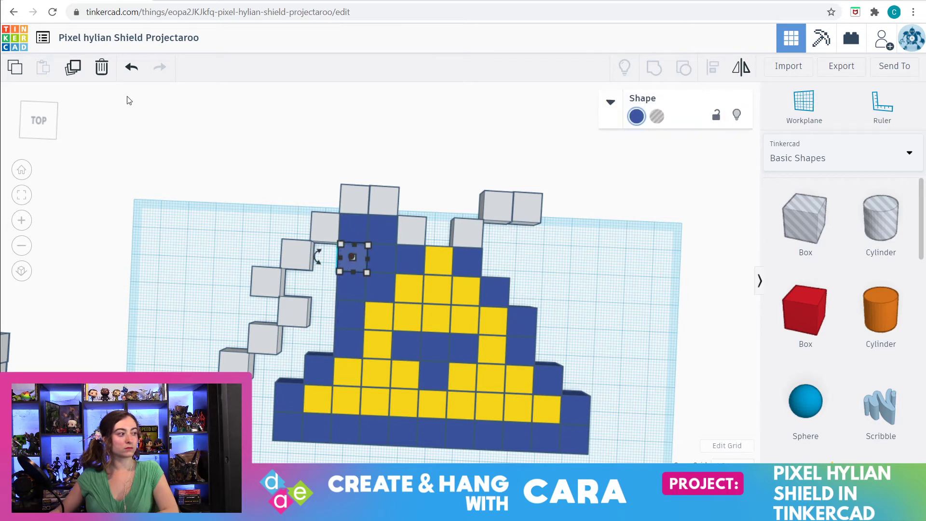
- Duplicate the blue cube at the left end of the Triforce's top row and place the copy 10 units left, against the gray curve
{"action": "left_click", "coordinate": [83, 67]}
{"action": "left_click_drag", "start_coordinate": [353, 259], "coordinate": [345, 306]}
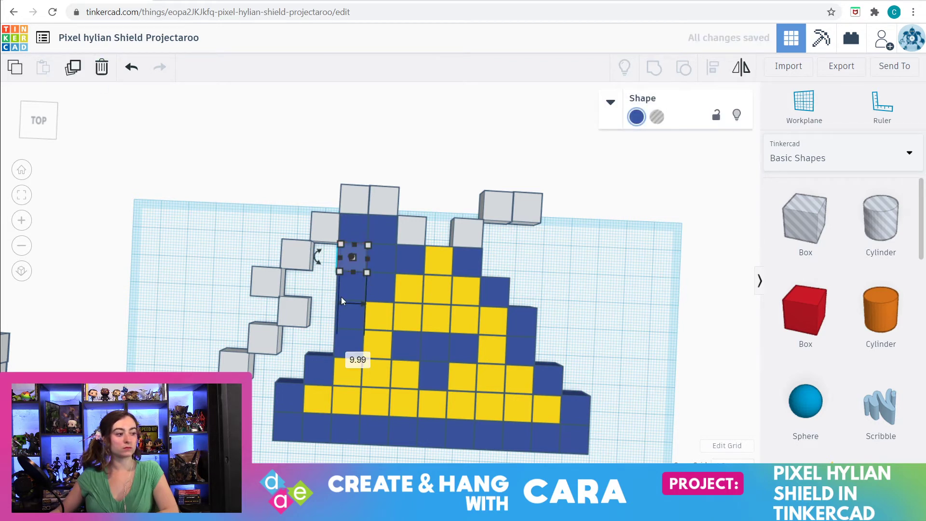
{"action": "left_click_drag", "start_coordinate": [349, 254], "coordinate": [322, 253]}
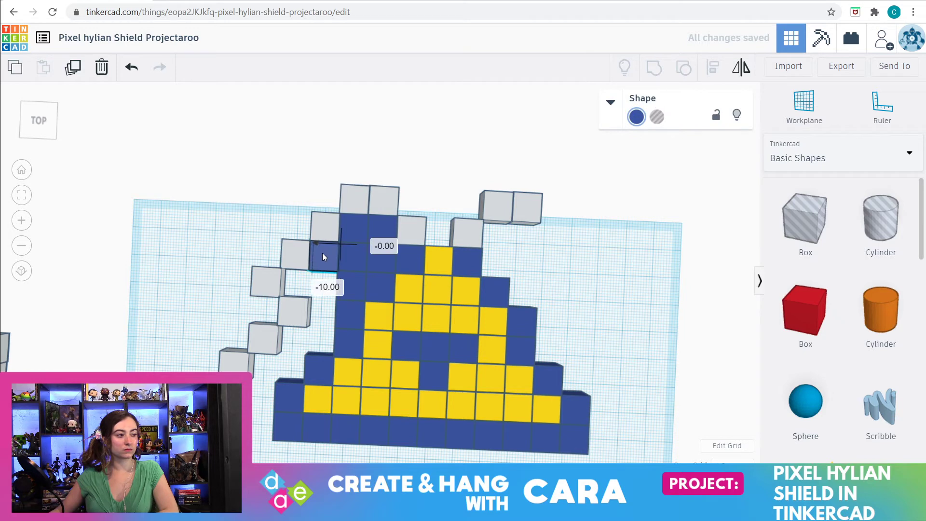
- Duplicate the leftmost blue cube of the Triforce's second row and place copies 20 and 10 units to its left, reaching the gray curve
{"action": "left_click", "coordinate": [354, 283]}
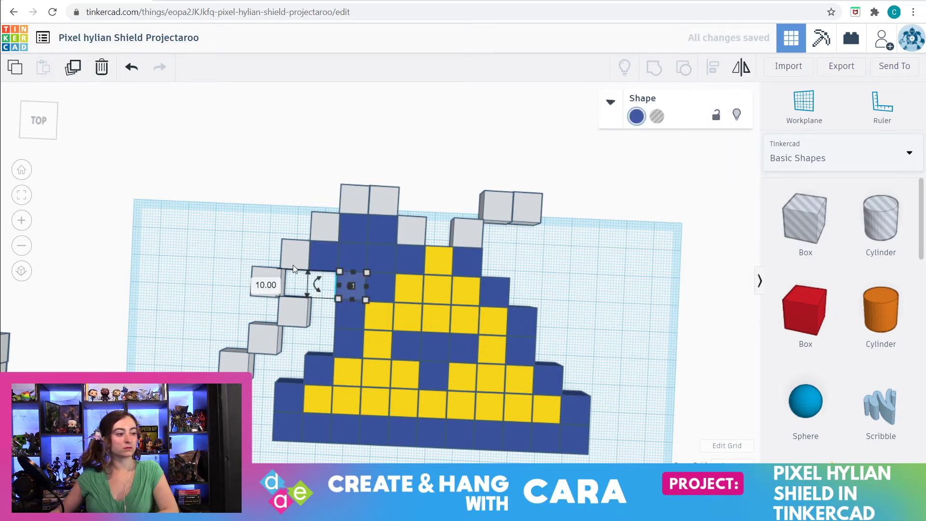
{"action": "scroll", "coordinate": [293, 265], "scroll_direction": "down", "scroll_amount": 2}
{"action": "scroll", "coordinate": [294, 266], "scroll_direction": "up", "scroll_amount": 3}
{"action": "left_click_drag", "start_coordinate": [337, 316], "coordinate": [240, 301]}
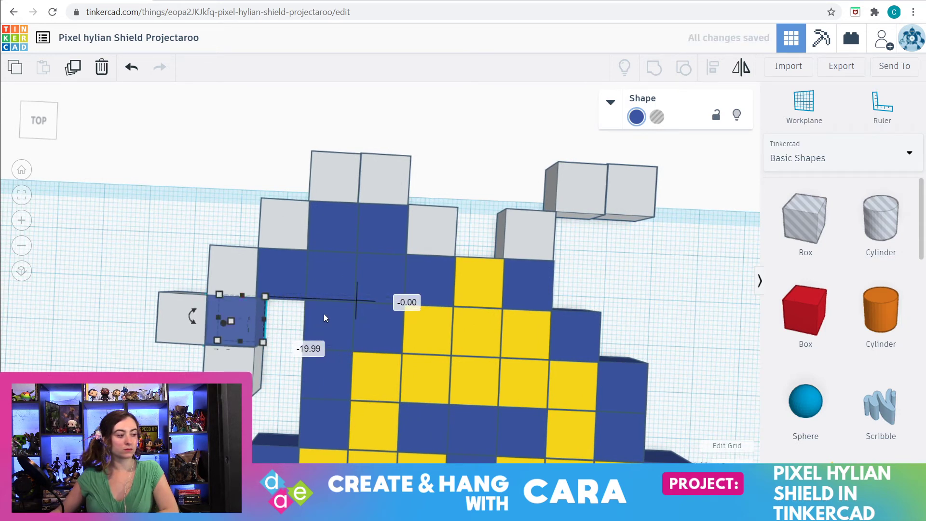
{"action": "key", "text": "ctrl+z"}
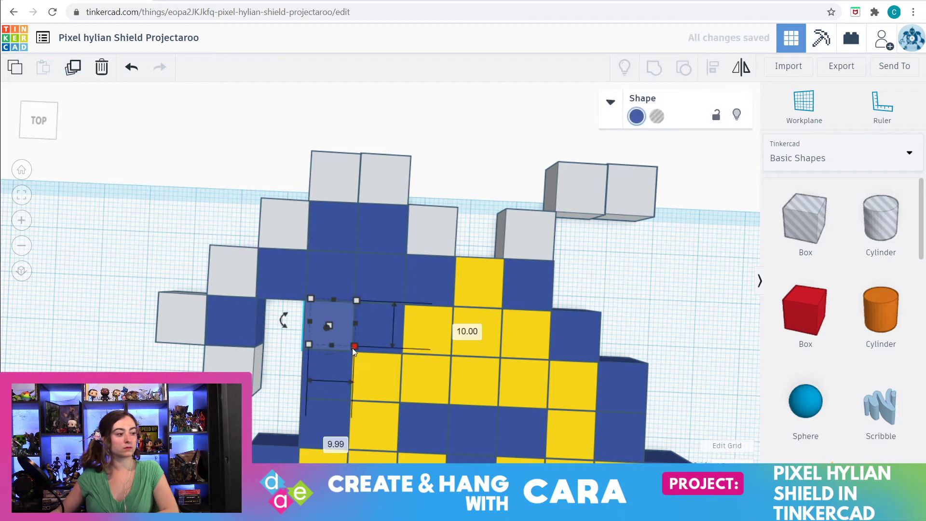
{"action": "left_click_drag", "start_coordinate": [331, 311], "coordinate": [284, 309]}
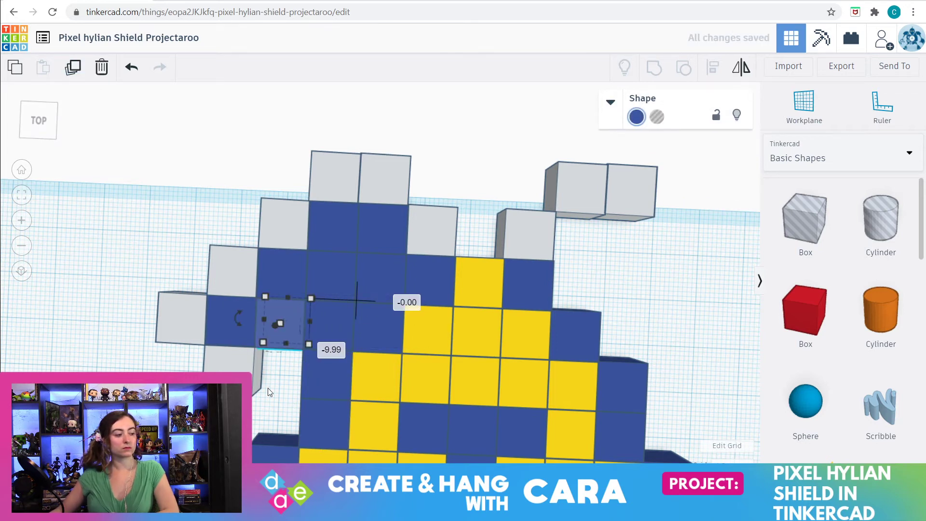
- Duplicate a blue cube to fill the empty cell left of the Triforce's third row and another copy in the cell 10 units below
{"action": "left_click", "coordinate": [28, 195]}
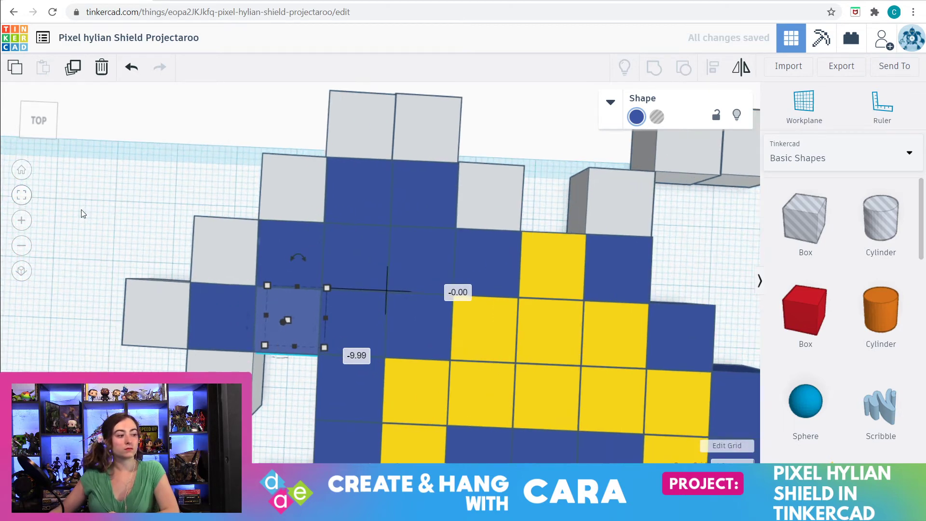
{"action": "scroll", "coordinate": [426, 331], "scroll_direction": "down", "scroll_amount": 5}
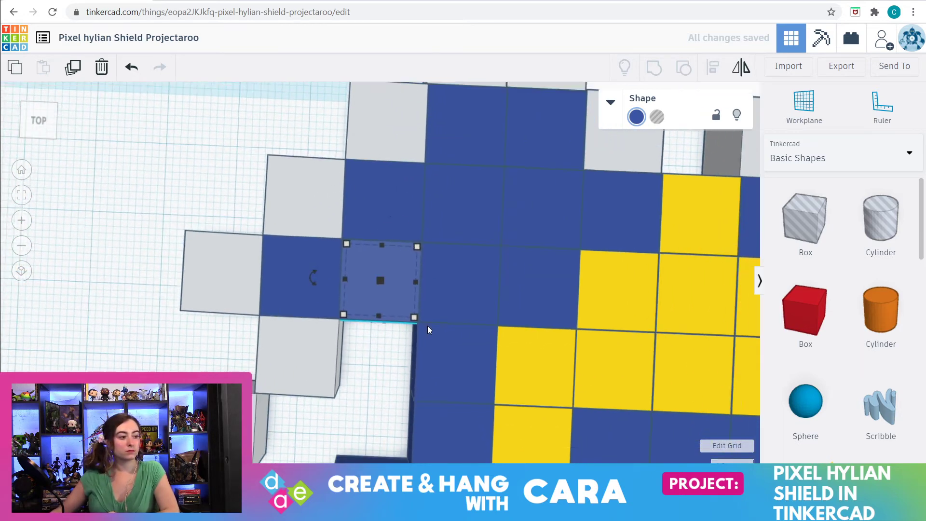
{"action": "key", "text": "shift+Right"}
{"action": "left_click", "coordinate": [75, 72]}
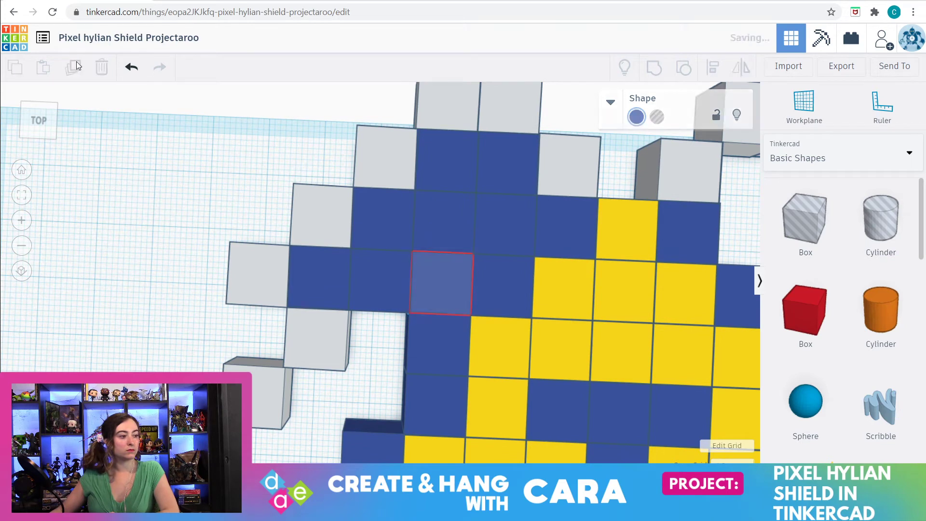
{"action": "left_click_drag", "start_coordinate": [423, 291], "coordinate": [355, 381]}
{"action": "left_click", "coordinate": [73, 69]}
{"action": "scroll", "coordinate": [415, 359], "scroll_direction": "down", "scroll_amount": 5}
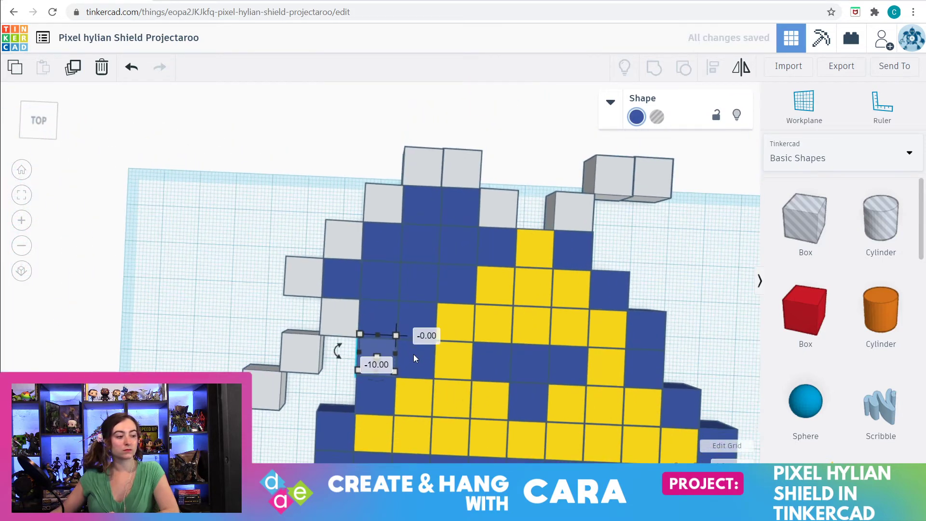
{"action": "left_click", "coordinate": [375, 366]}
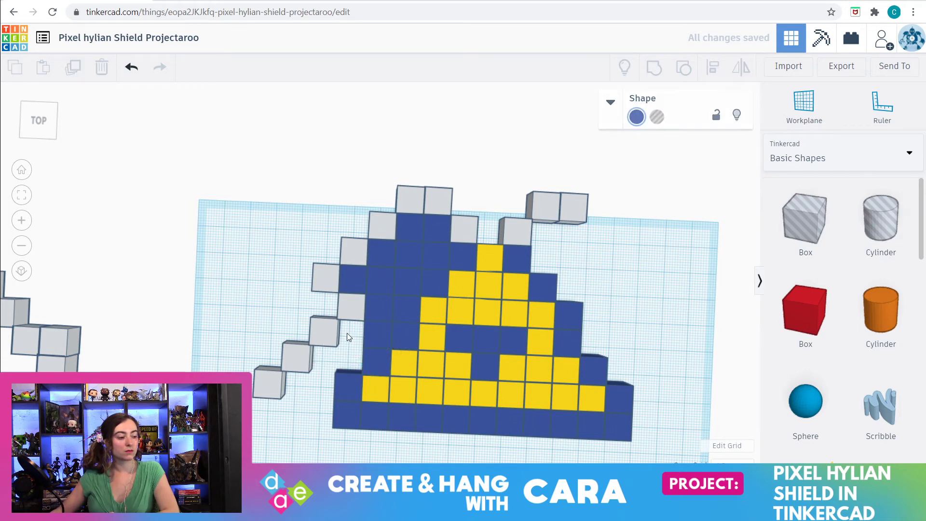
- Duplicate the leftmost blue cube of the Triforce's fourth row and place the copy 10 units left, against the gray curve
{"action": "left_click", "coordinate": [380, 333]}
{"action": "left_click", "coordinate": [84, 72]}
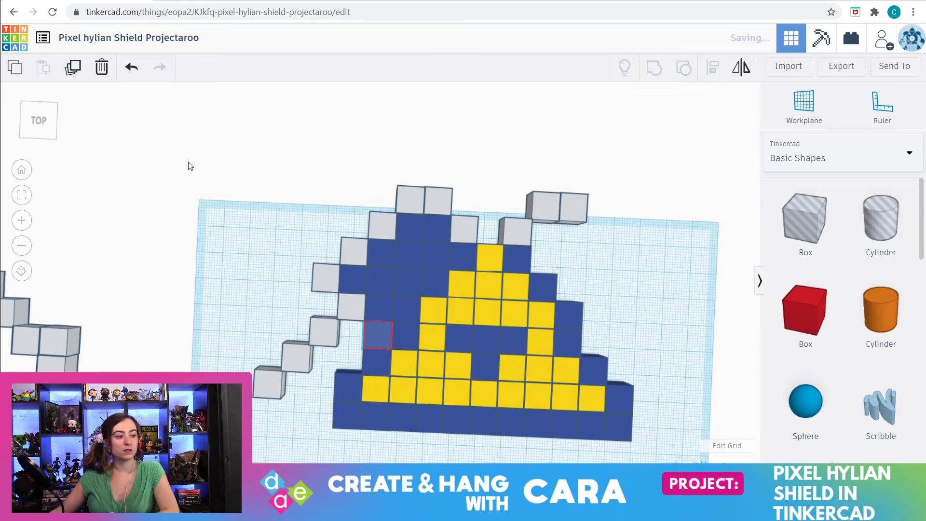
{"action": "scroll", "coordinate": [389, 360], "scroll_direction": "up", "scroll_amount": 5}
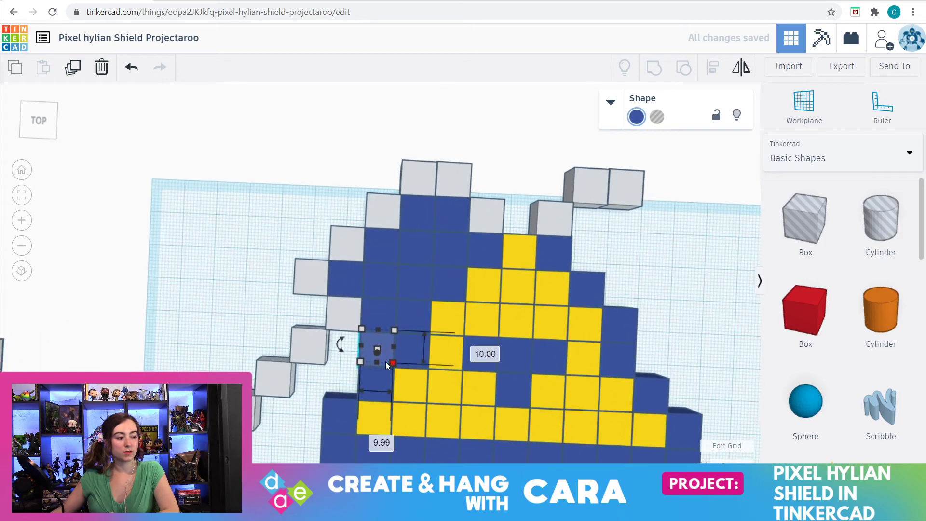
{"action": "left_click_drag", "start_coordinate": [365, 357], "coordinate": [321, 356]}
{"action": "scroll", "coordinate": [352, 386], "scroll_direction": "down", "scroll_amount": 2}
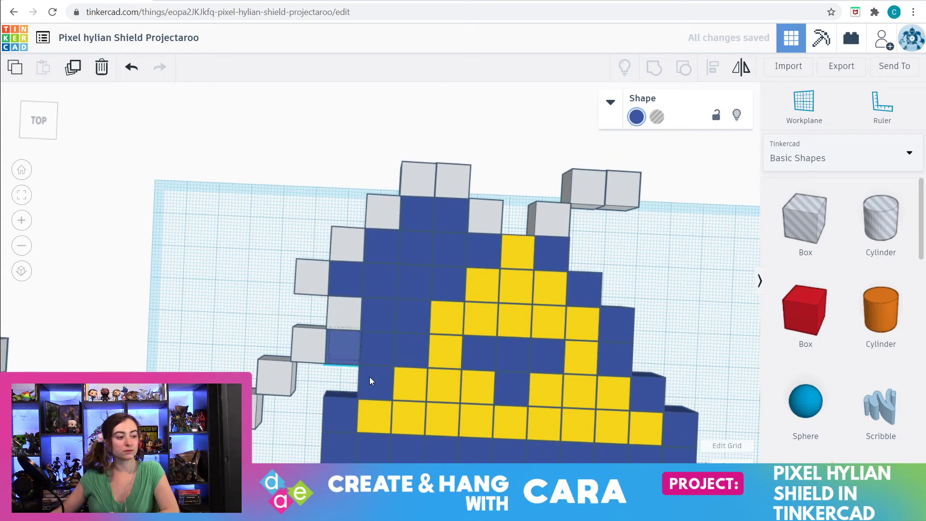
- Duplicate the newest blue cube 10 units down and add another copy to its left, filling the fifth row up to the gray curve
{"action": "left_click", "coordinate": [71, 71]}
{"action": "left_click_drag", "start_coordinate": [359, 361], "coordinate": [338, 373]}
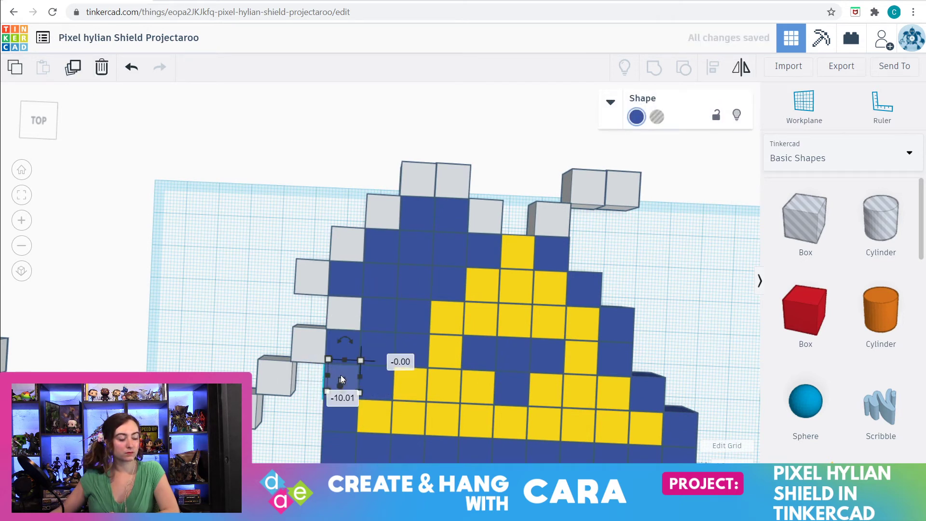
{"action": "scroll", "coordinate": [337, 378], "scroll_direction": "down", "scroll_amount": 3}
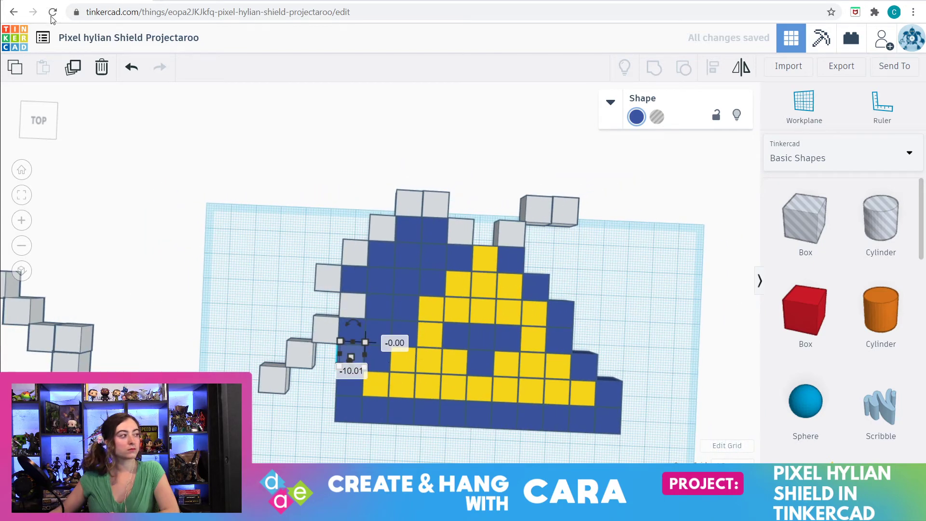
{"action": "key", "text": "shift+Left"}
{"action": "key", "text": "shift+Right"}
{"action": "key", "text": "shift+Down"}
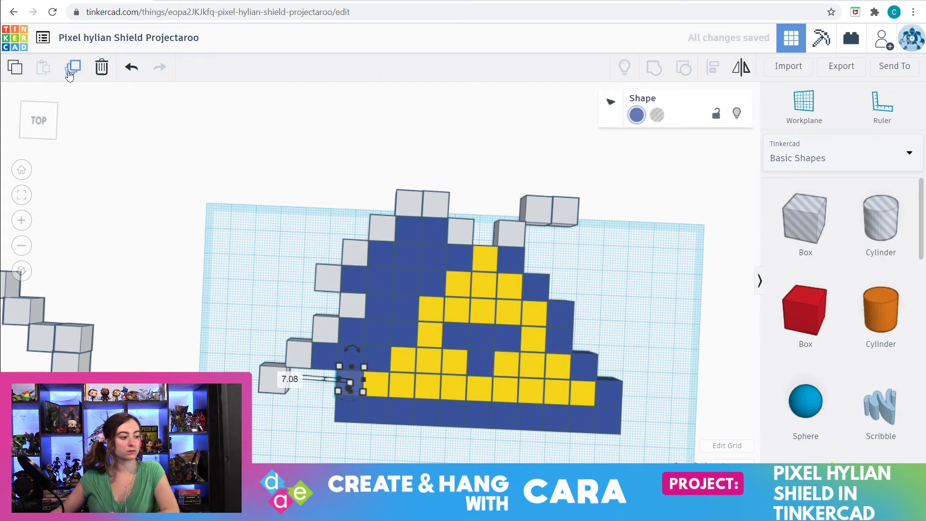
- Duplicate the blue cube left of the bottom yellow row to fill the two cells between it and the lowest gray cube
{"action": "scroll", "coordinate": [331, 423], "scroll_direction": "up", "scroll_amount": 3}
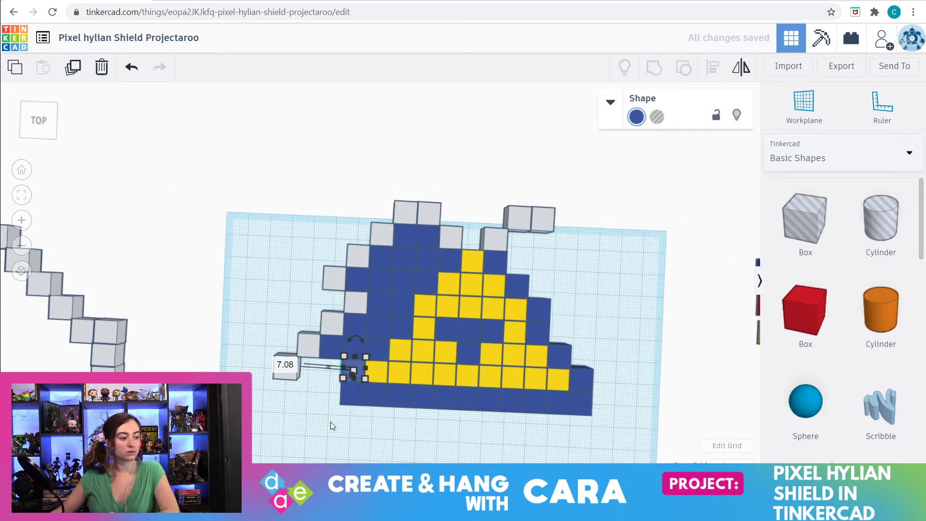
{"action": "scroll", "coordinate": [322, 405], "scroll_direction": "down", "scroll_amount": 2}
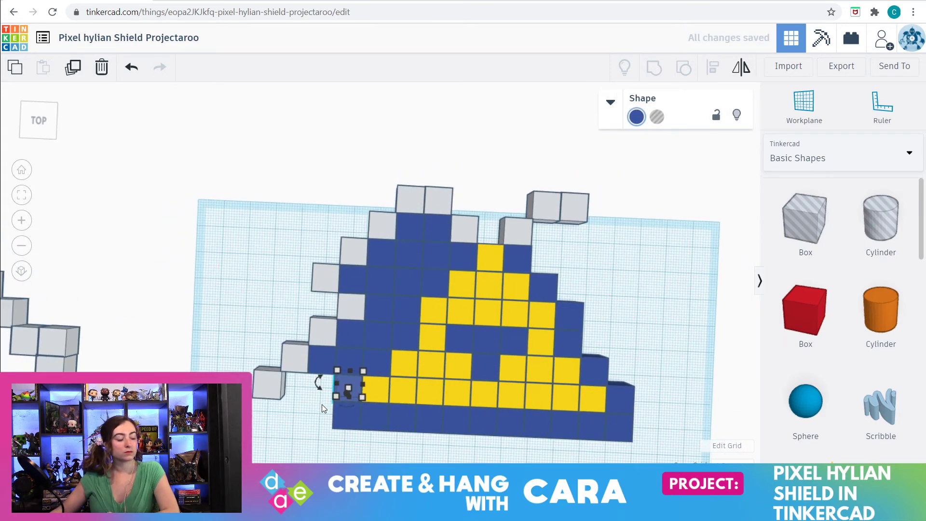
{"action": "left_click_drag", "start_coordinate": [343, 377], "coordinate": [287, 375]}
{"action": "key", "text": "ctrl+z"}
{"action": "left_click", "coordinate": [323, 410]}
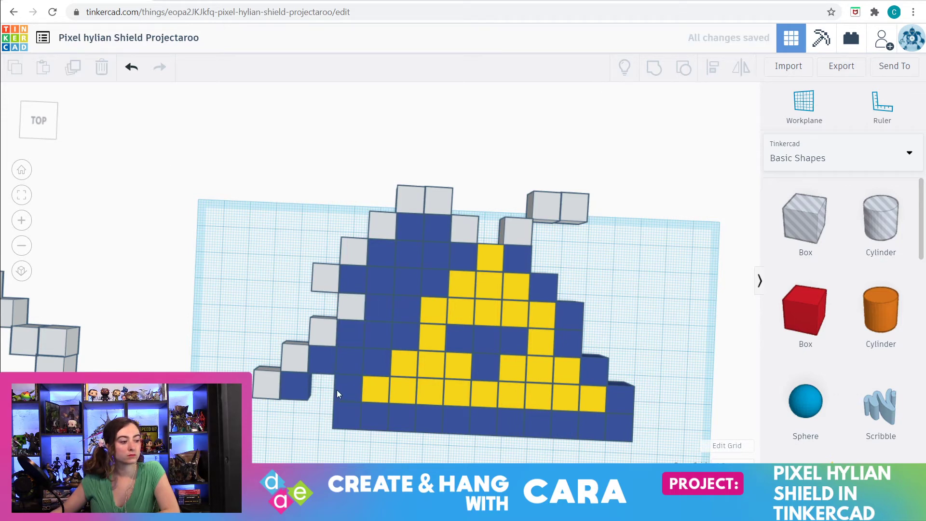
{"action": "left_click_drag", "start_coordinate": [347, 384], "coordinate": [357, 355]}
{"action": "scroll", "coordinate": [320, 384], "scroll_direction": "down", "scroll_amount": 2}
{"action": "left_click", "coordinate": [346, 393]}
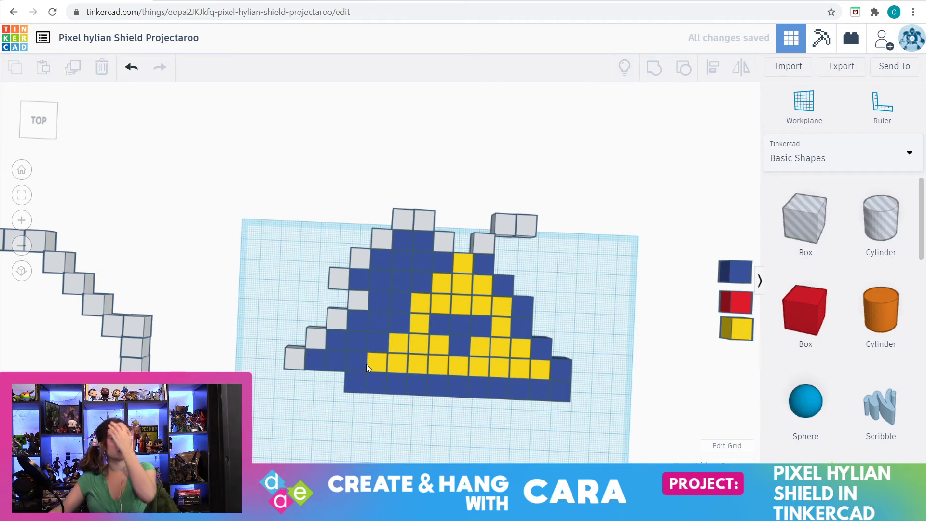
- Select all cubes left of the Triforce's center column, excluding the bottom blue row, and duplicate them in place
{"action": "scroll", "coordinate": [381, 376], "scroll_direction": "down", "scroll_amount": 2}
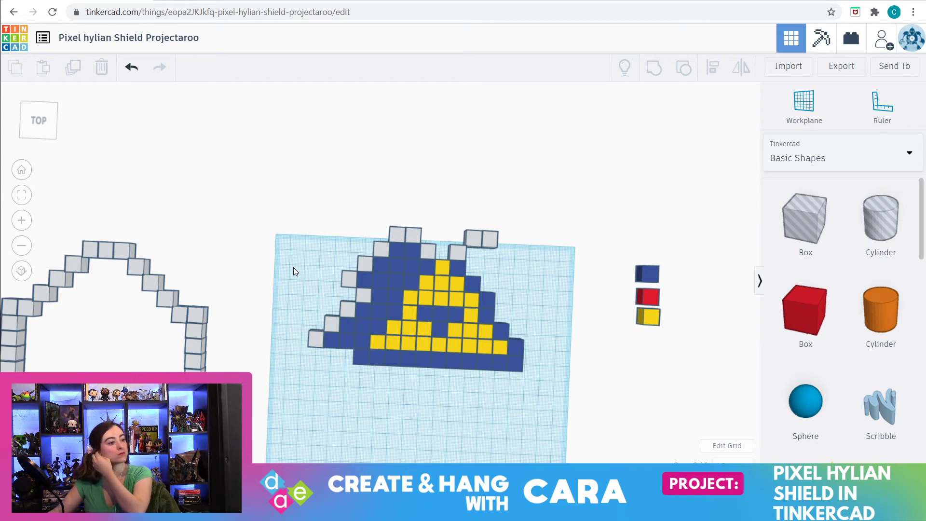
{"action": "left_click_drag", "start_coordinate": [273, 323], "coordinate": [364, 312]}
{"action": "left_click", "coordinate": [287, 341]}
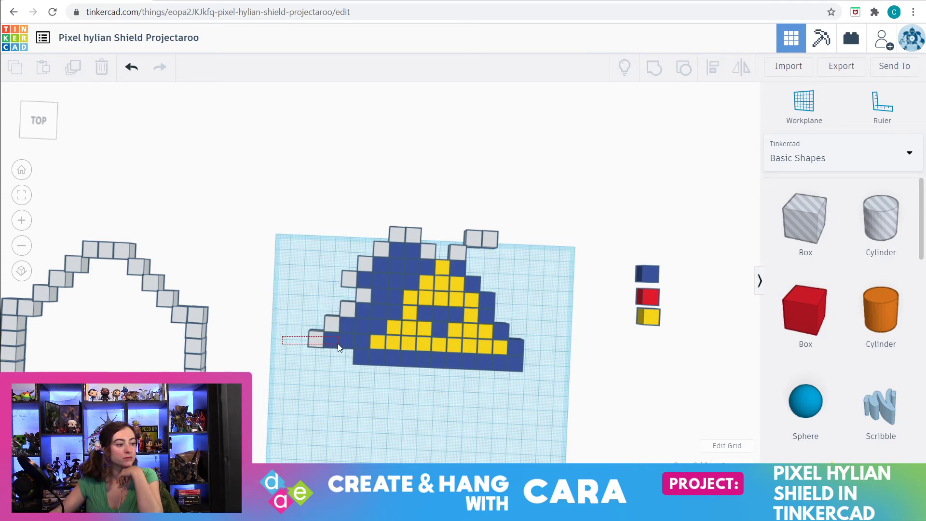
{"action": "left_click_drag", "start_coordinate": [371, 251], "coordinate": [366, 221]}
{"action": "left_click", "coordinate": [332, 397]}
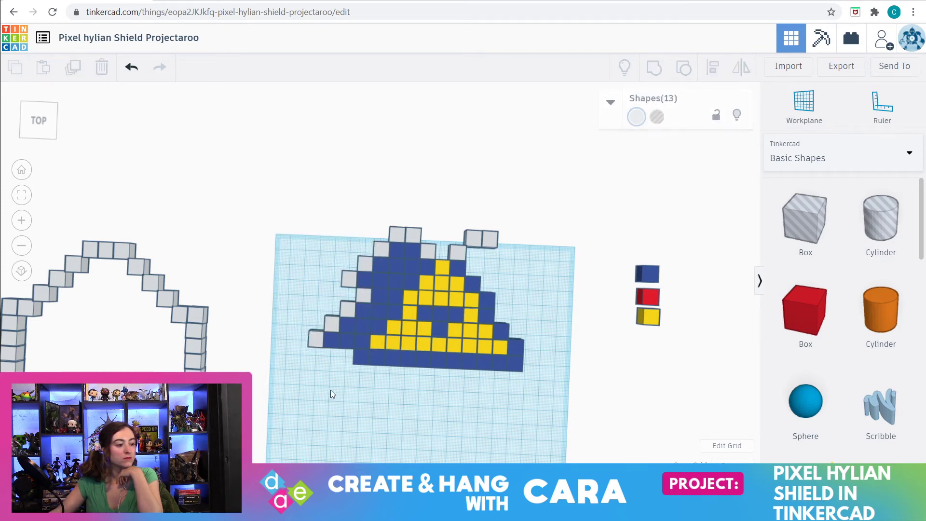
{"action": "left_click_drag", "start_coordinate": [292, 332], "coordinate": [424, 229]}
{"action": "left_click", "coordinate": [313, 397]}
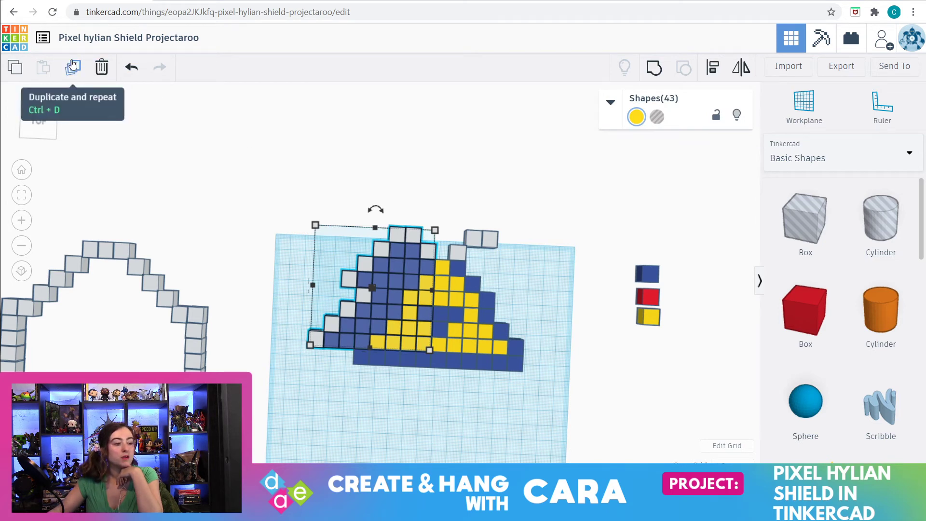
{"action": "left_click", "coordinate": [73, 67]}
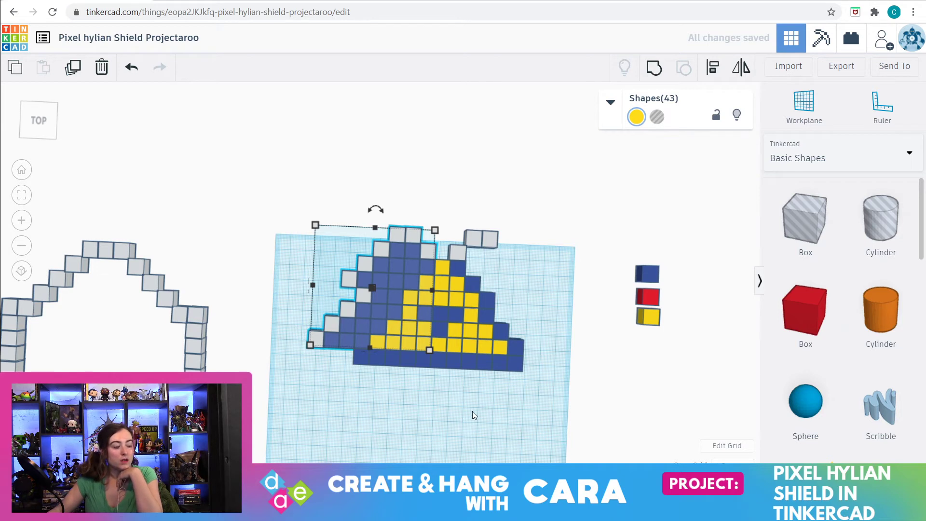
- Rotate the duplicated left half about -98° so it stands on edge and move it onto the empty workplane in front of the shield
{"action": "right_click_drag", "start_coordinate": [472, 412], "coordinate": [468, 391]}
{"action": "mouse_move", "coordinate": [447, 295]}
{"action": "left_mouse_down"}
{"action": "mouse_move", "coordinate": [457, 274]}
{"action": "mouse_move", "coordinate": [458, 303]}
{"action": "mouse_move", "coordinate": [448, 287]}
{"action": "left_mouse_up"}
{"action": "left_click_drag", "start_coordinate": [376, 222], "coordinate": [268, 238]}
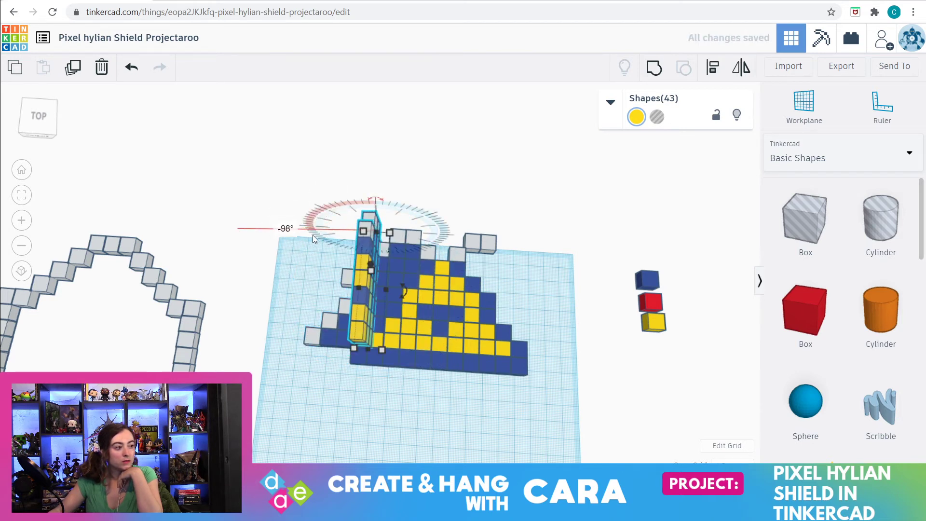
{"action": "left_click_drag", "start_coordinate": [362, 314], "coordinate": [473, 429]}
{"action": "mouse_move", "coordinate": [500, 400]}
{"action": "left_mouse_down"}
{"action": "mouse_move", "coordinate": [466, 395]}
{"action": "mouse_move", "coordinate": [505, 396]}
{"action": "mouse_move", "coordinate": [495, 404]}
{"action": "left_mouse_up"}
{"action": "mouse_move", "coordinate": [543, 432]}
{"action": "right_mouse_down"}
{"action": "mouse_move", "coordinate": [536, 393]}
{"action": "mouse_move", "coordinate": [547, 422]}
{"action": "right_mouse_up"}
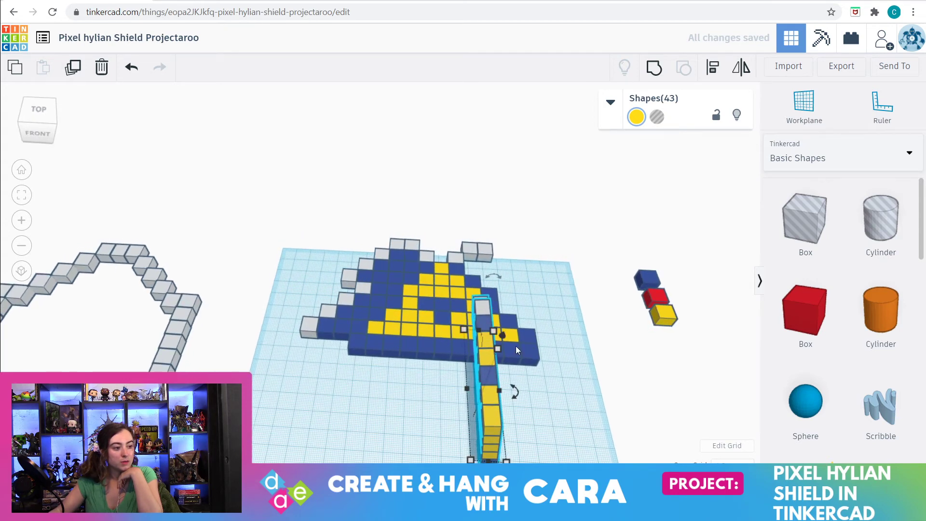
- Try to flip the standing copy flat with a further 90° rotation, examine its tilt from the front, and undo the rotation
{"action": "left_click_drag", "start_coordinate": [496, 271], "coordinate": [366, 321]}
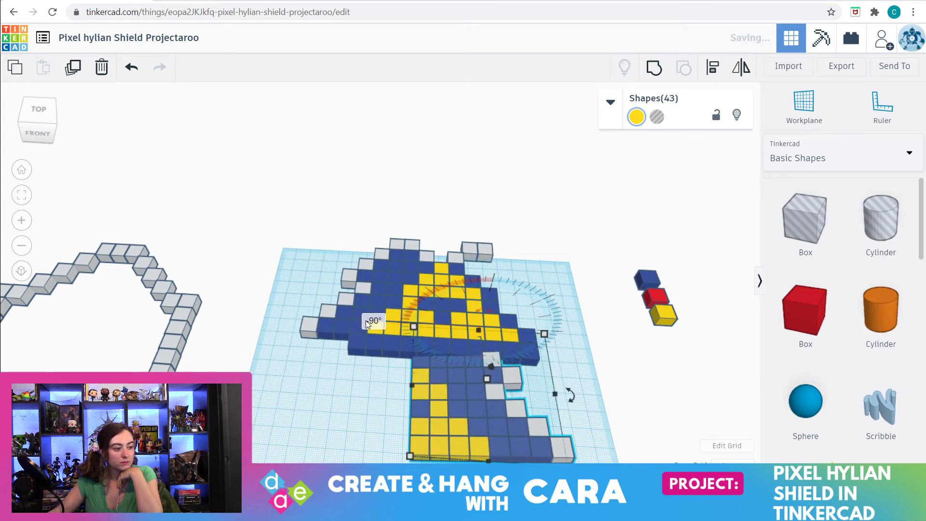
{"action": "left_click", "coordinate": [358, 424]}
{"action": "right_click_drag", "start_coordinate": [445, 441], "coordinate": [448, 392]}
{"action": "left_click", "coordinate": [510, 317]}
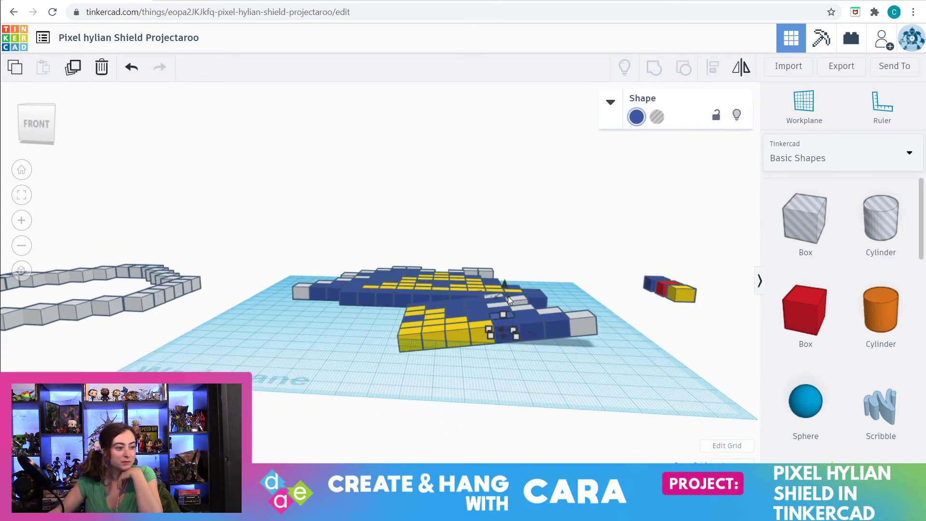
{"action": "left_click_drag", "start_coordinate": [503, 294], "coordinate": [501, 292]}
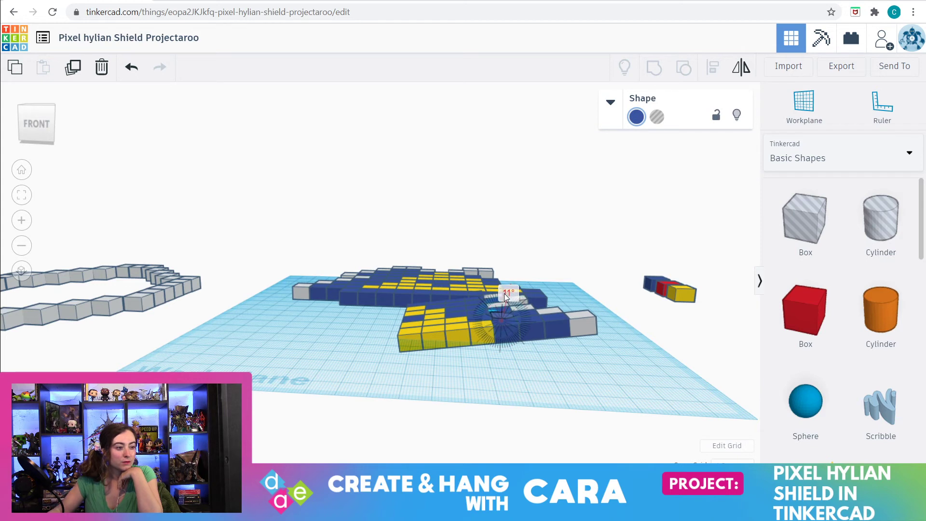
{"action": "left_click_drag", "start_coordinate": [504, 293], "coordinate": [503, 294]}
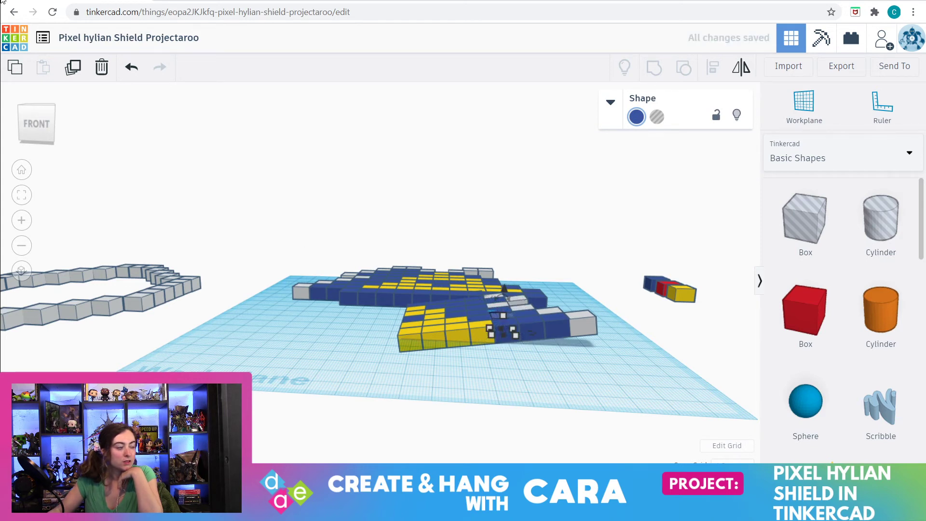
{"action": "left_click", "coordinate": [129, 72]}
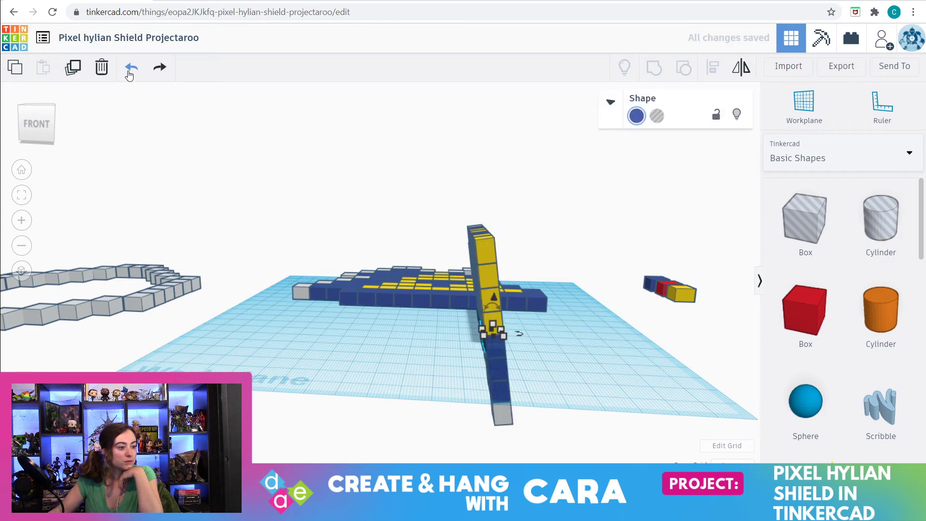
{"action": "left_click", "coordinate": [495, 310]}
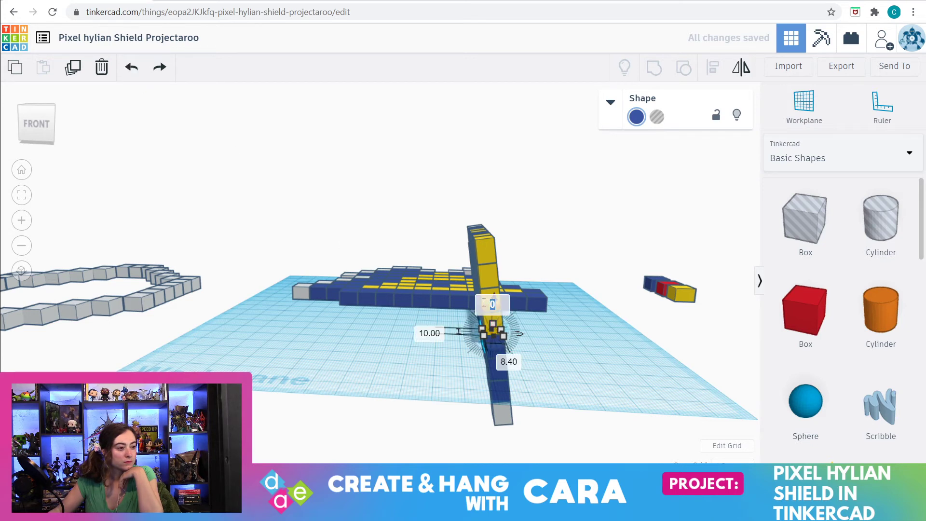
{"action": "left_click", "coordinate": [424, 299]}
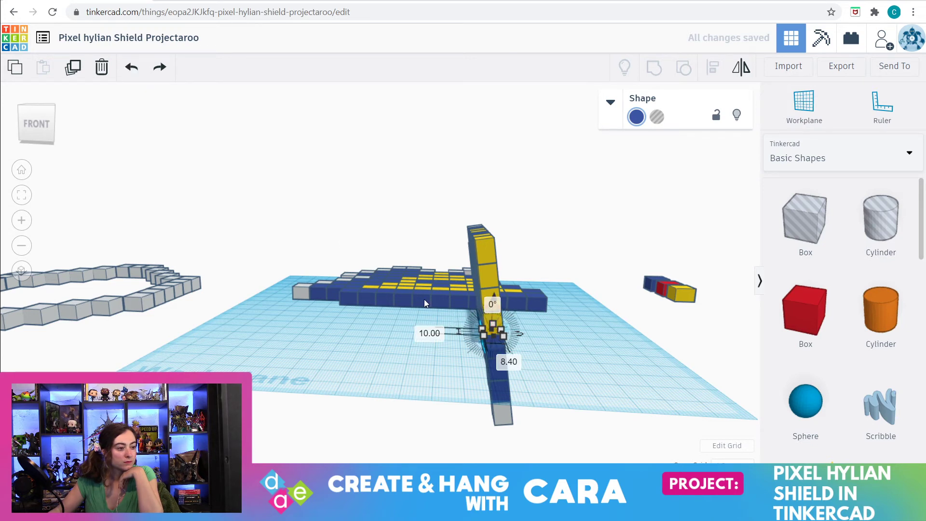
- Undo the work on the standing copy, including its move, rotation and duplication, leaving only the flat original shield
{"action": "left_click", "coordinate": [494, 302]}
{"action": "left_click_drag", "start_coordinate": [493, 302], "coordinate": [452, 306]}
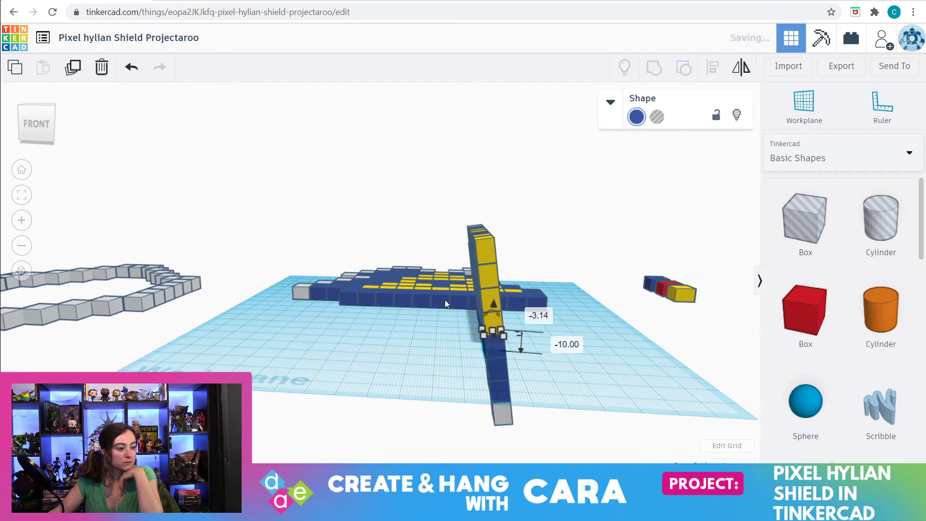
{"action": "left_click", "coordinate": [128, 70]}
{"action": "left_click", "coordinate": [130, 71]}
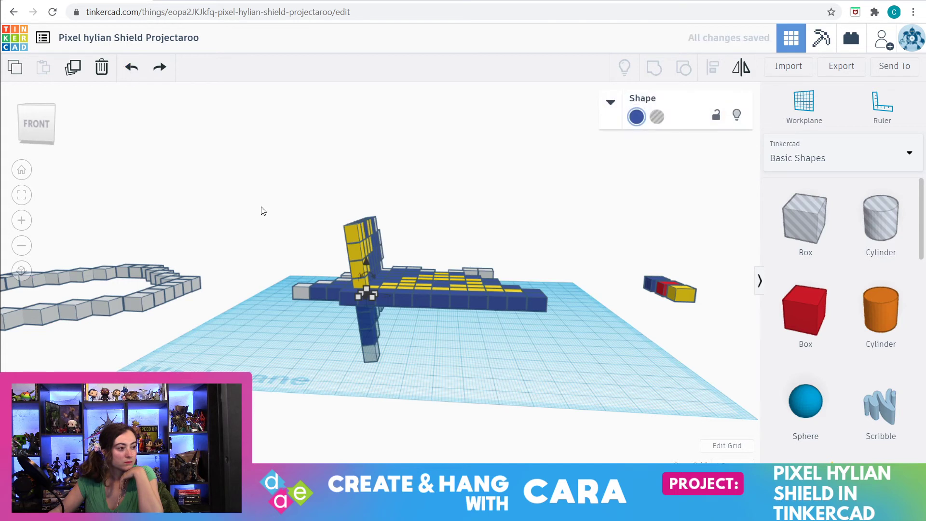
{"action": "left_click", "coordinate": [364, 256]}
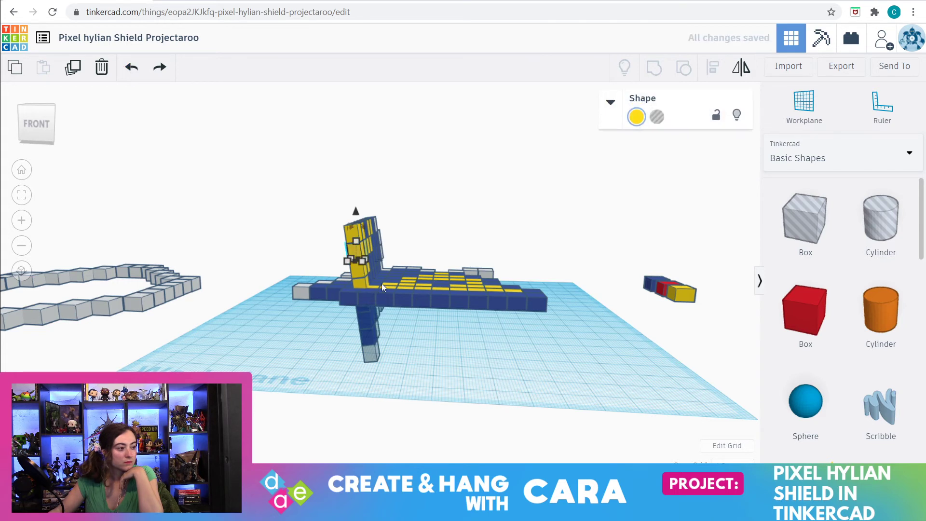
{"action": "left_click", "coordinate": [421, 333]}
{"action": "left_click", "coordinate": [130, 68]}
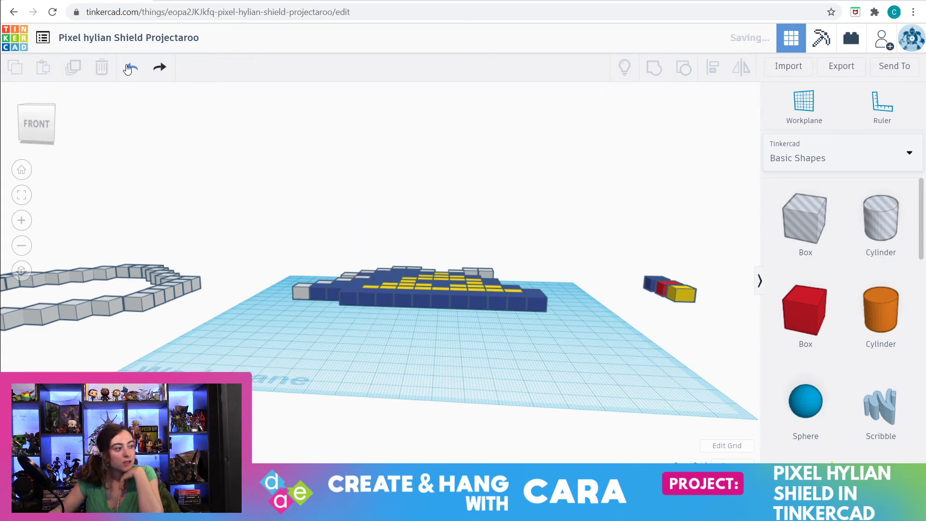
{"action": "right_click_drag", "start_coordinate": [439, 332], "coordinate": [435, 425]}
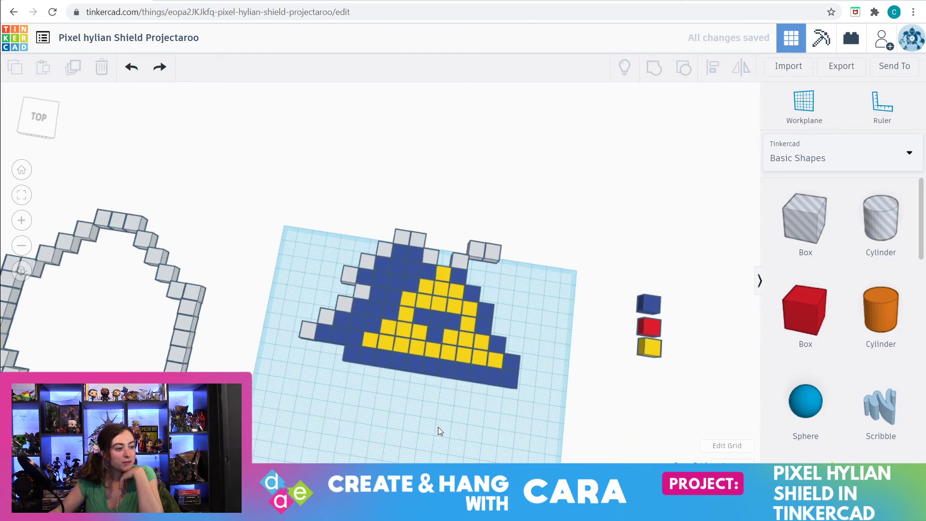
{"action": "left_click_drag", "start_coordinate": [279, 323], "coordinate": [334, 357]}
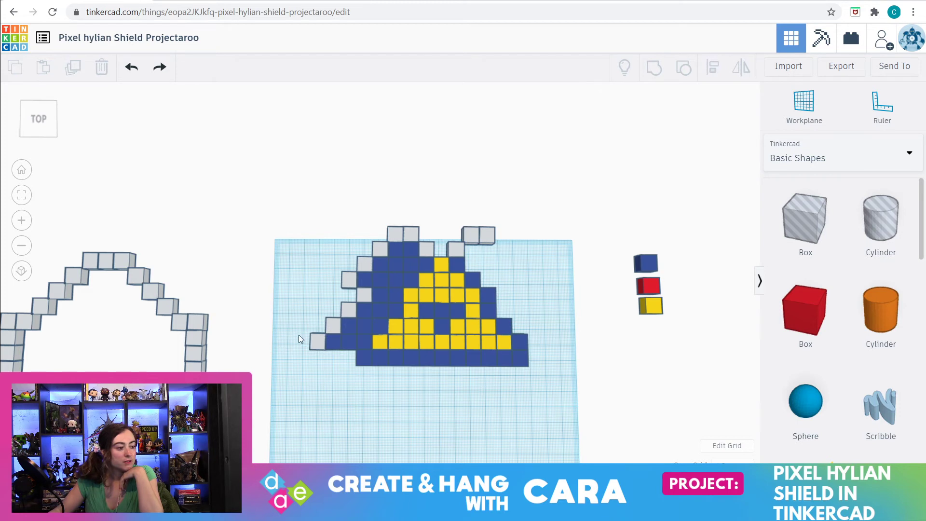
{"action": "left_click_drag", "start_coordinate": [444, 248], "coordinate": [426, 223]}
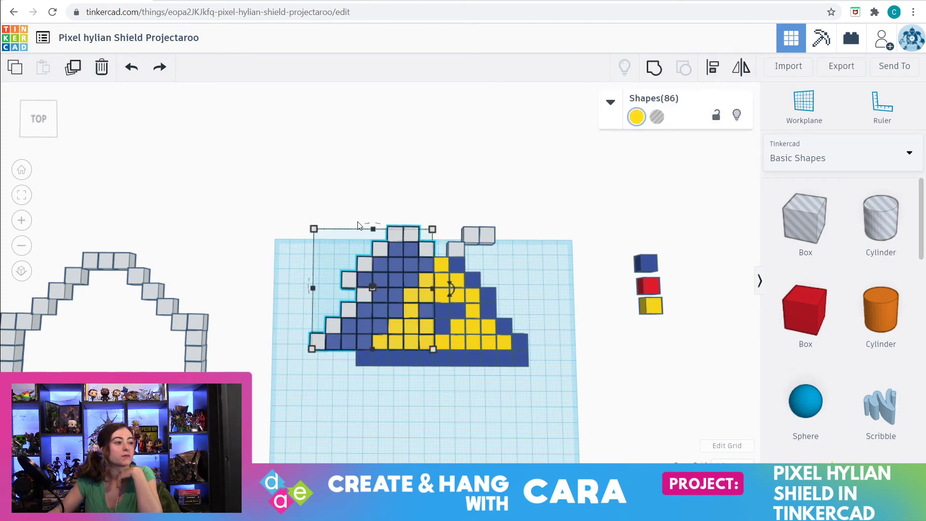
{"action": "left_click_drag", "start_coordinate": [338, 226], "coordinate": [325, 224]}
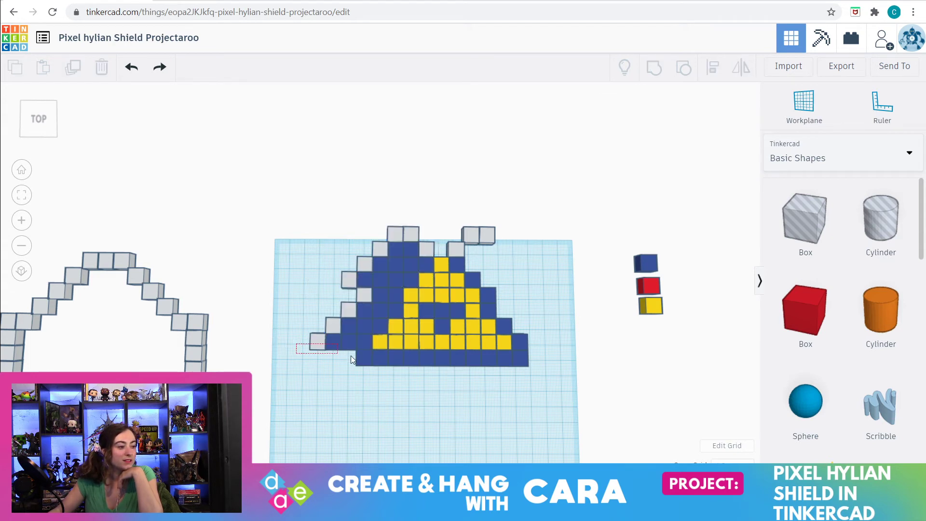
{"action": "left_click_drag", "start_coordinate": [421, 237], "coordinate": [418, 216]}
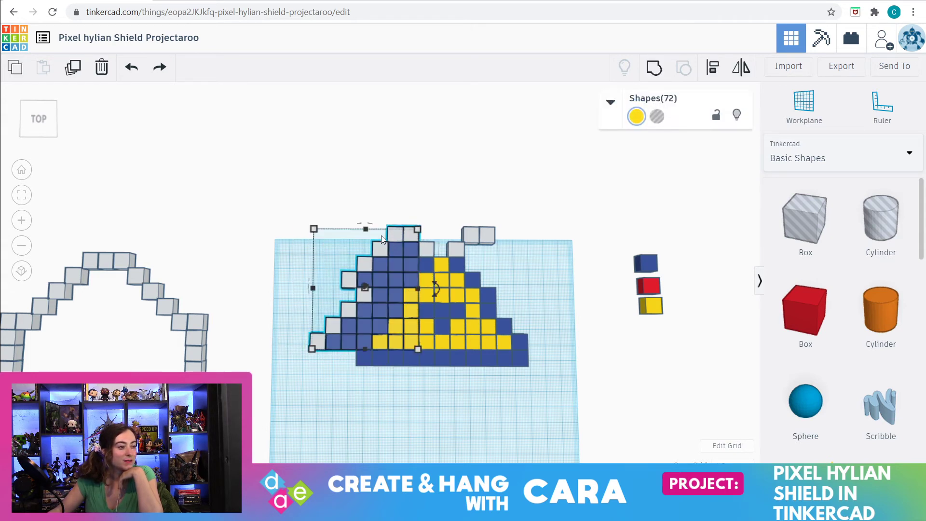
{"action": "scroll", "coordinate": [368, 228], "scroll_direction": "up", "scroll_amount": 3}
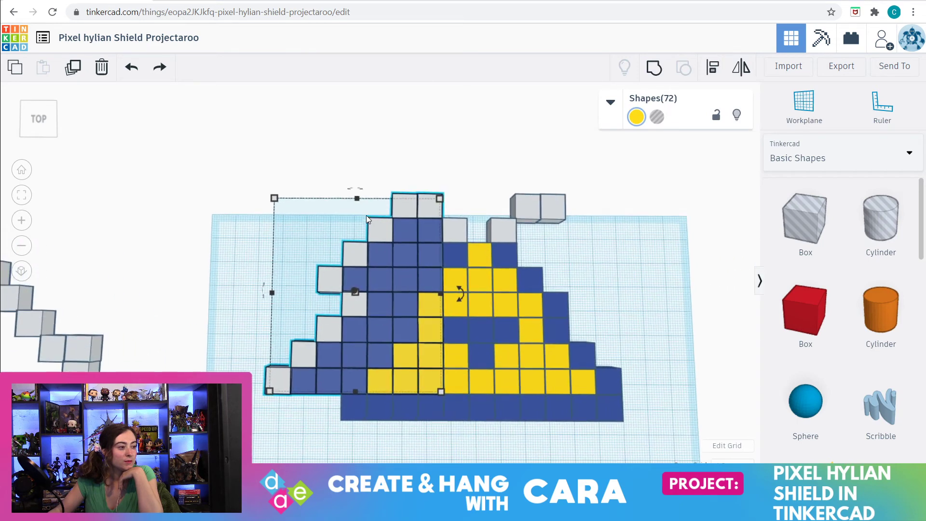
{"action": "left_click_drag", "start_coordinate": [308, 186], "coordinate": [314, 183]}
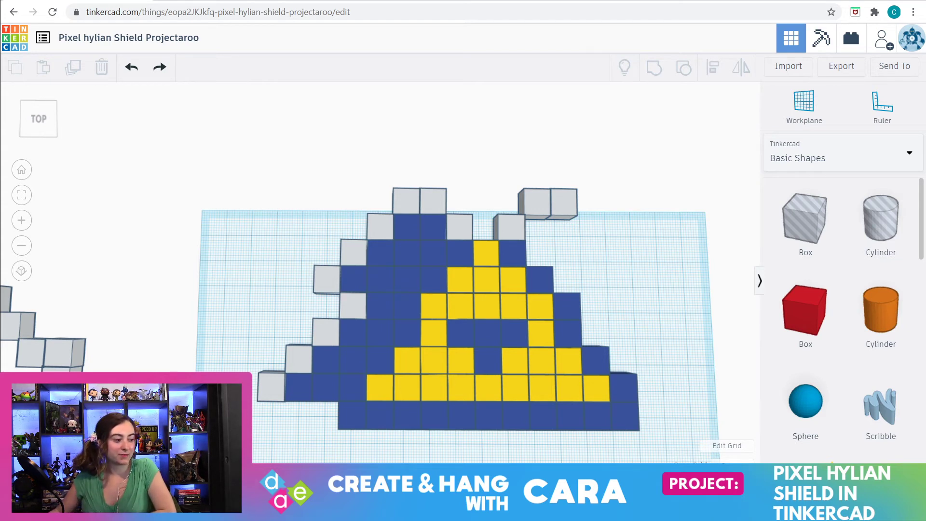
- Try to flip the left half sideways about its front-to-back axis, turn it back by 165°, and undo both rotations
{"action": "left_click_drag", "start_coordinate": [367, 392], "coordinate": [452, 178]}
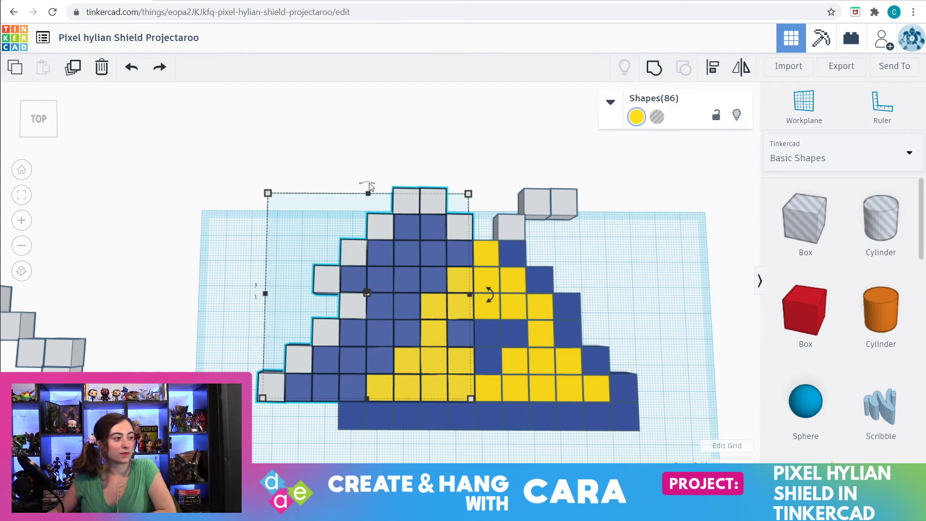
{"action": "scroll", "coordinate": [366, 194], "scroll_direction": "up", "scroll_amount": 4}
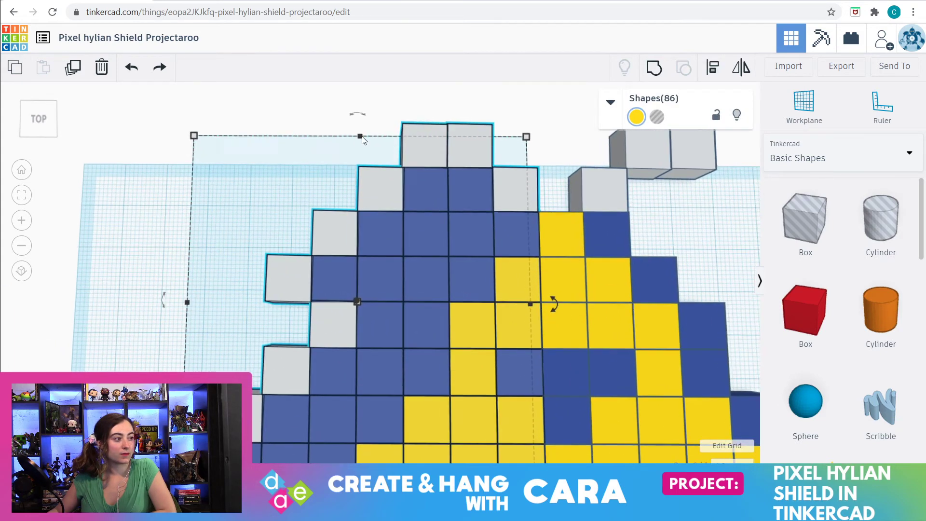
{"action": "left_click_drag", "start_coordinate": [356, 115], "coordinate": [48, 357]}
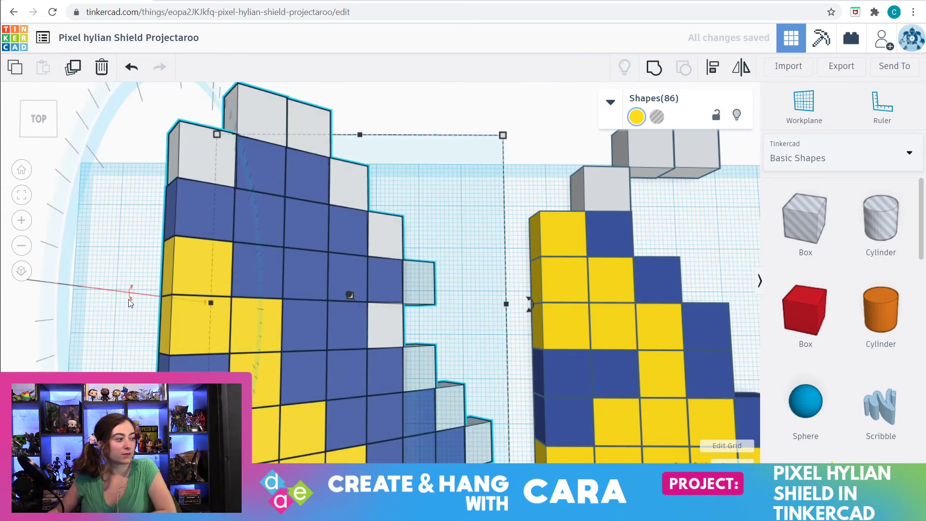
{"action": "scroll", "coordinate": [133, 310], "scroll_direction": "down", "scroll_amount": 5}
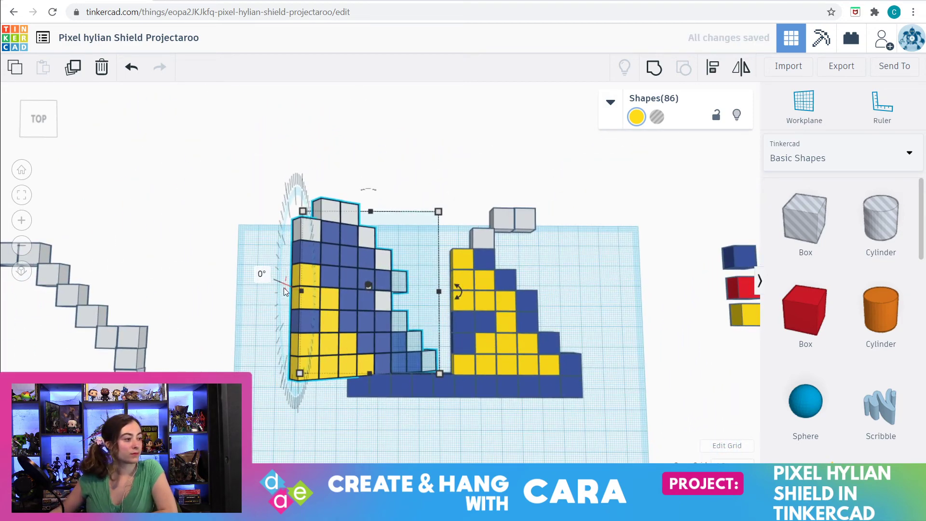
{"action": "left_click_drag", "start_coordinate": [288, 279], "coordinate": [259, 271]}
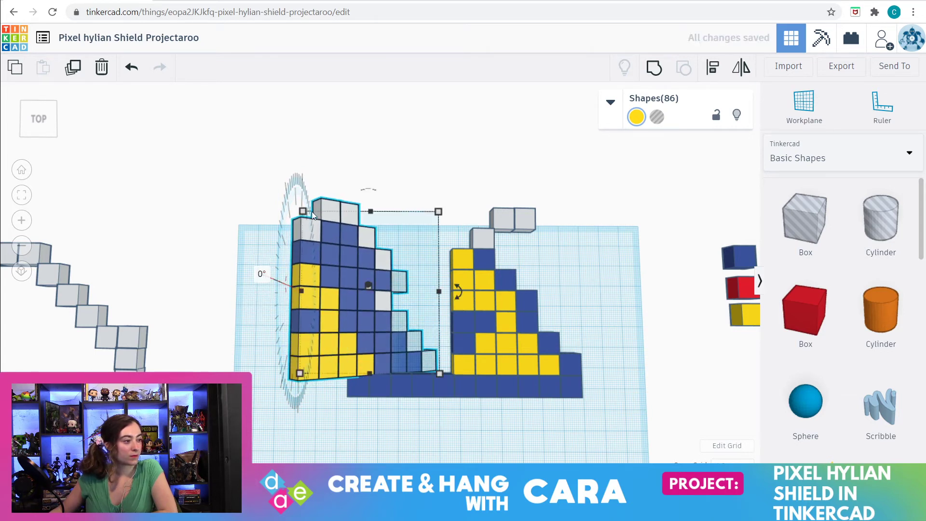
{"action": "left_click_drag", "start_coordinate": [369, 189], "coordinate": [552, 359]}
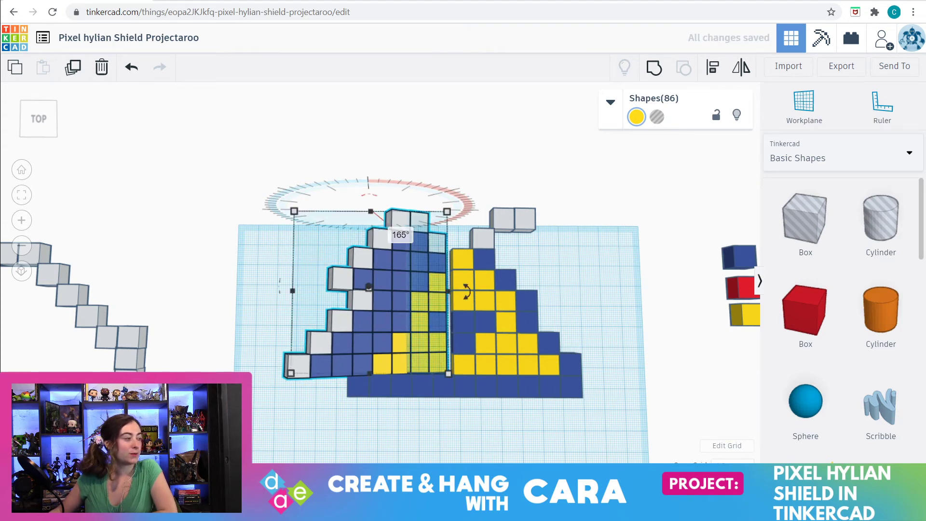
{"action": "left_click", "coordinate": [131, 71]}
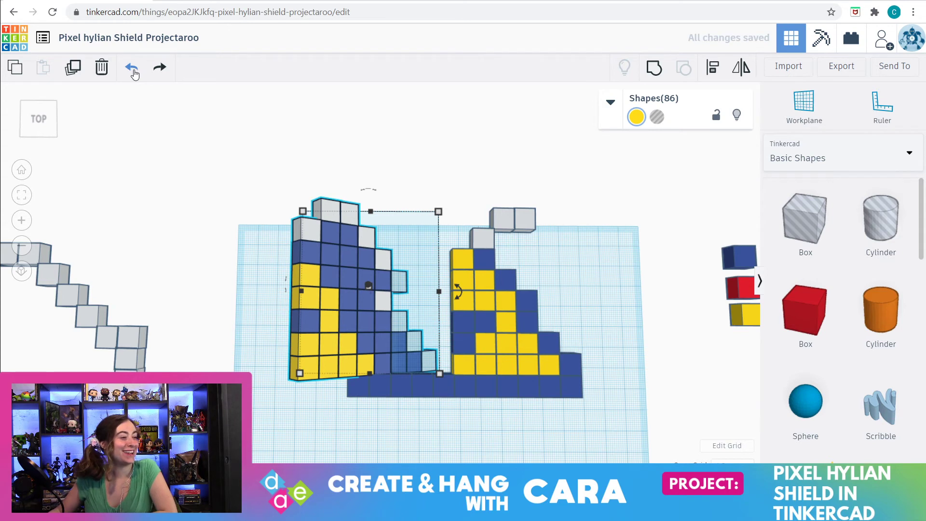
{"action": "left_click", "coordinate": [134, 72]}
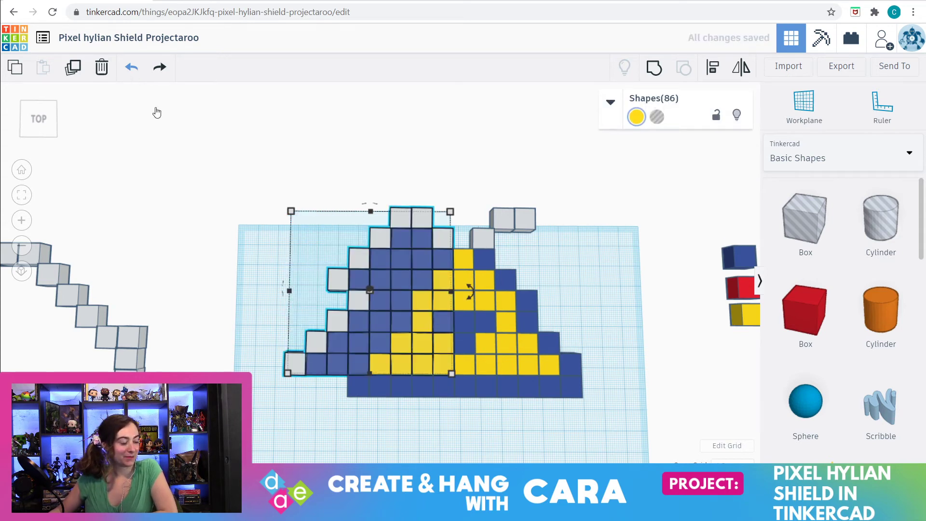
- Duplicate all cubes left of the Triforce's center column, excluding the bottom blue row, and place the copy flat on the empty workplane in front
{"action": "left_click", "coordinate": [338, 413]}
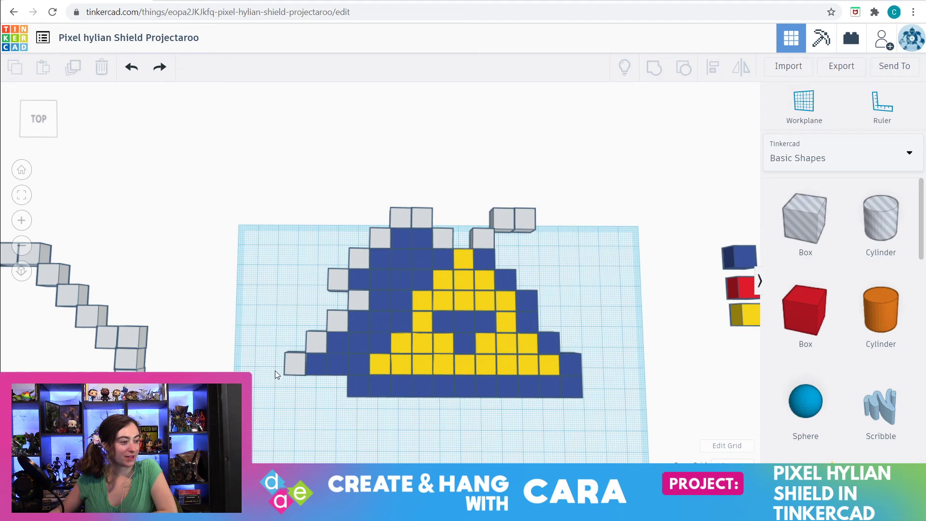
{"action": "left_click_drag", "start_coordinate": [385, 354], "coordinate": [452, 195]}
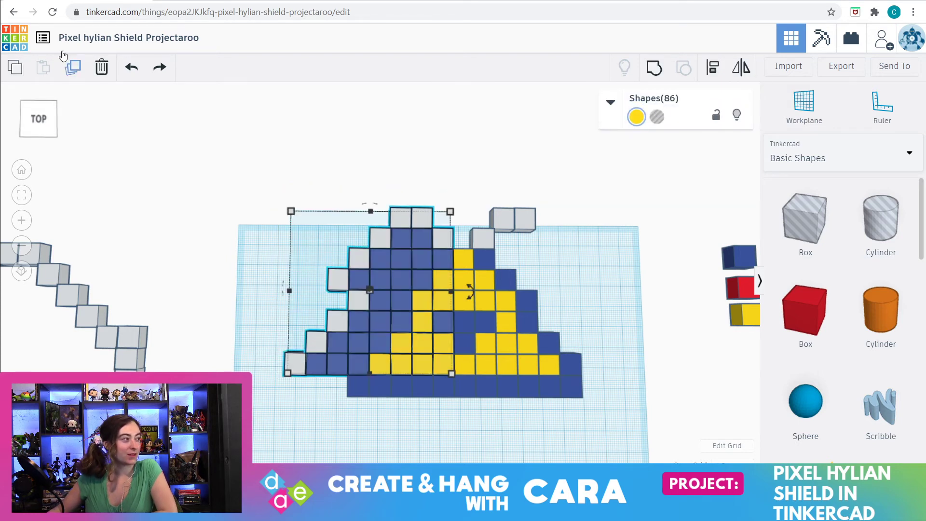
{"action": "left_click", "coordinate": [75, 69]}
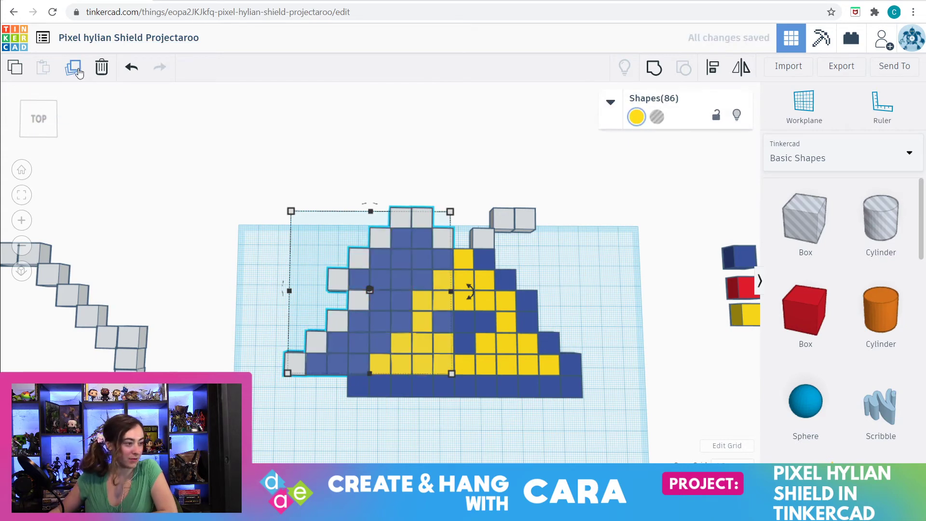
{"action": "left_click_drag", "start_coordinate": [363, 343], "coordinate": [515, 501]}
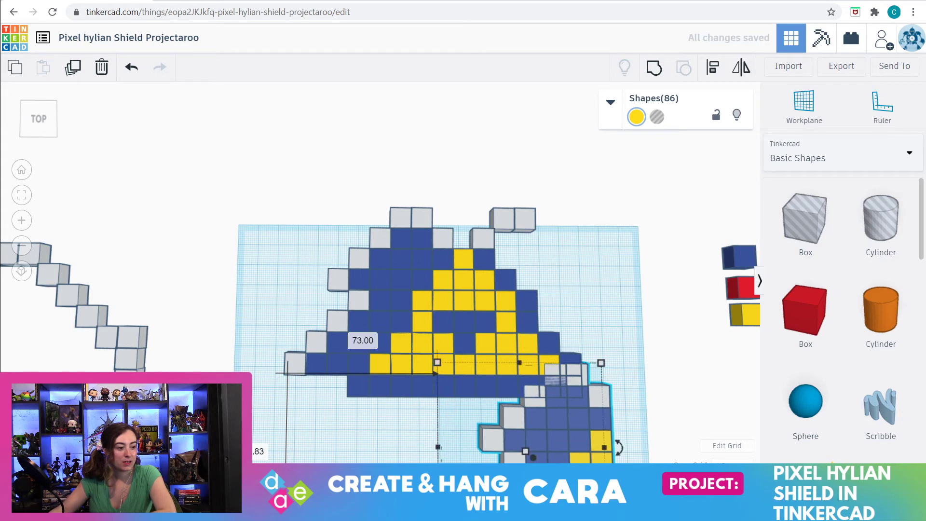
{"action": "scroll", "coordinate": [426, 384], "scroll_direction": "down", "scroll_amount": 5}
{"action": "left_click_drag", "start_coordinate": [448, 395], "coordinate": [437, 430]}
{"action": "scroll", "coordinate": [438, 431], "scroll_direction": "up", "scroll_amount": 2}
{"action": "scroll", "coordinate": [438, 430], "scroll_direction": "down", "scroll_amount": 2}
{"action": "left_click", "coordinate": [20, 197]}
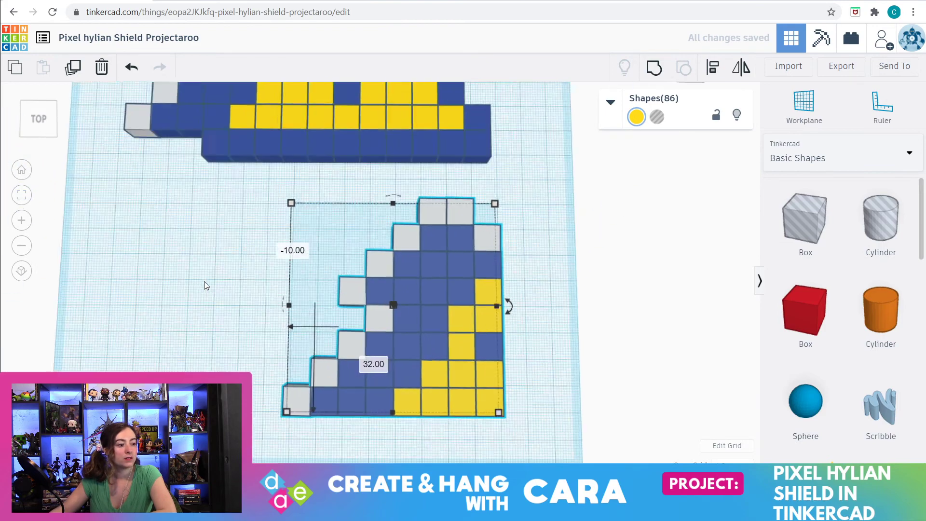
{"action": "scroll", "coordinate": [202, 279], "scroll_direction": "down", "scroll_amount": 3}
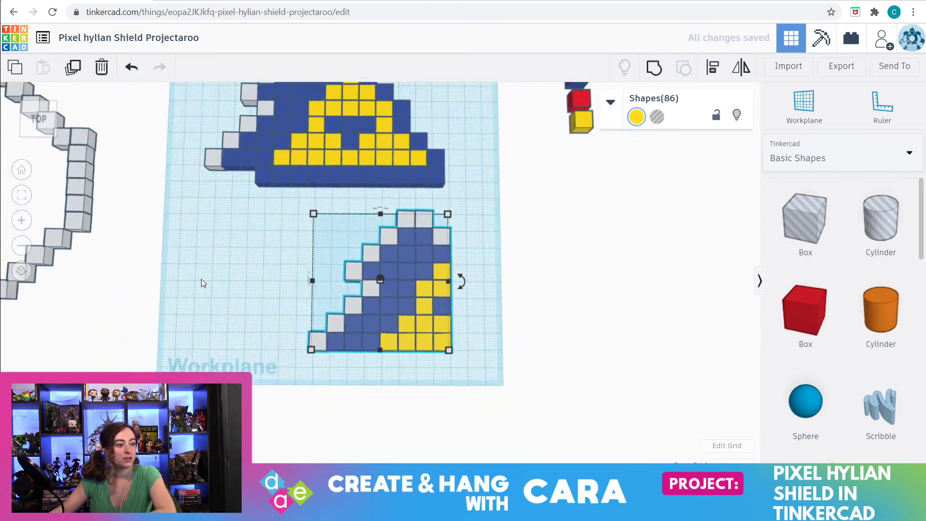
- Select the whole copied half and turn it over about its front-to-back axis so the gray steps face right
{"action": "left_click", "coordinate": [380, 218]}
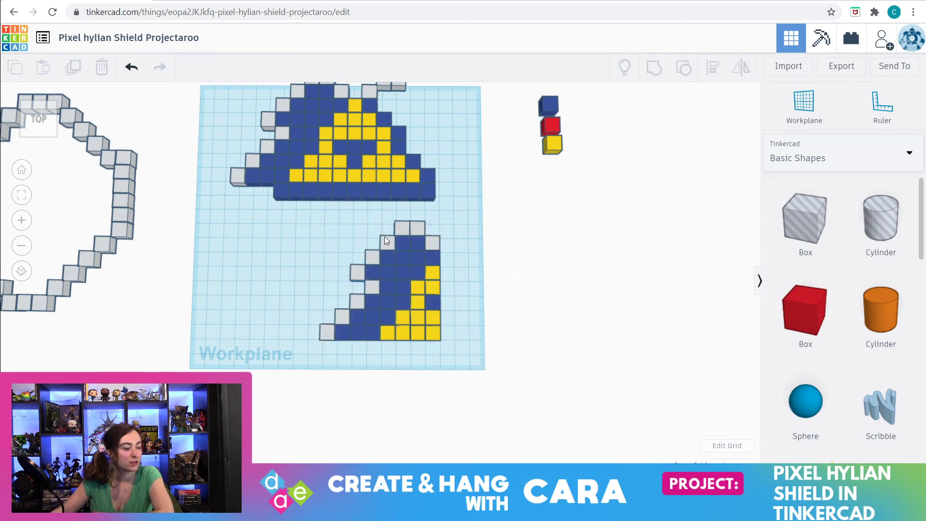
{"action": "left_click_drag", "start_coordinate": [456, 342], "coordinate": [456, 223]}
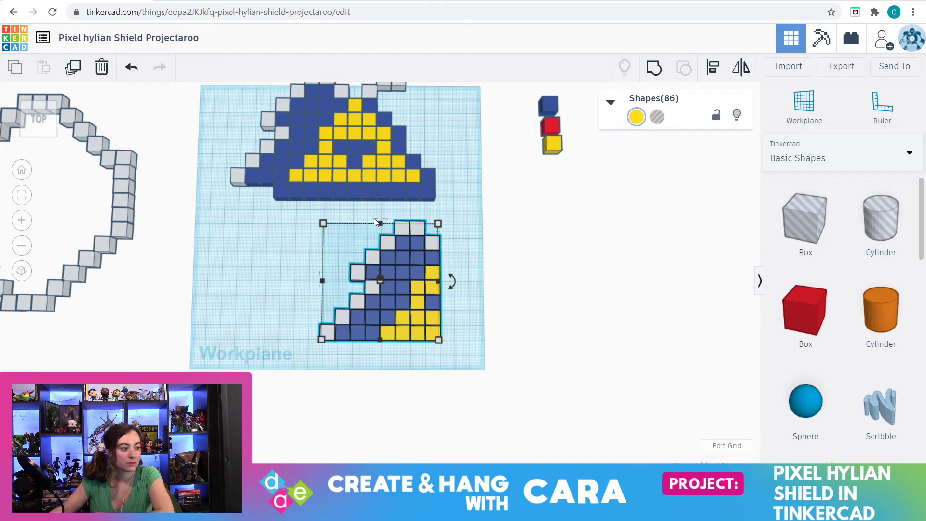
{"action": "scroll", "coordinate": [374, 218], "scroll_direction": "up", "scroll_amount": 5}
{"action": "mouse_move", "coordinate": [383, 173]}
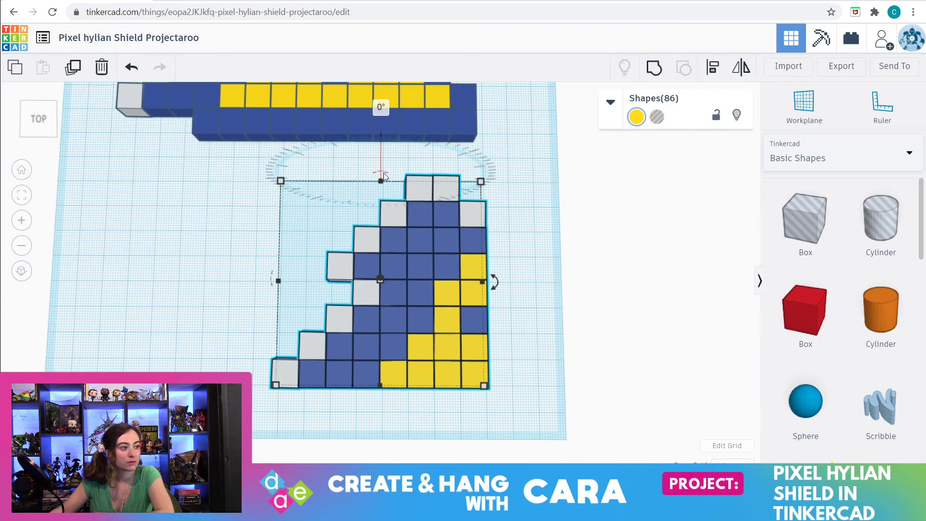
{"action": "left_click_drag", "start_coordinate": [384, 174], "coordinate": [377, 314]}
{"action": "right_click_drag", "start_coordinate": [406, 366], "coordinate": [417, 400]}
{"action": "scroll", "coordinate": [418, 401], "scroll_direction": "down", "scroll_amount": 5}
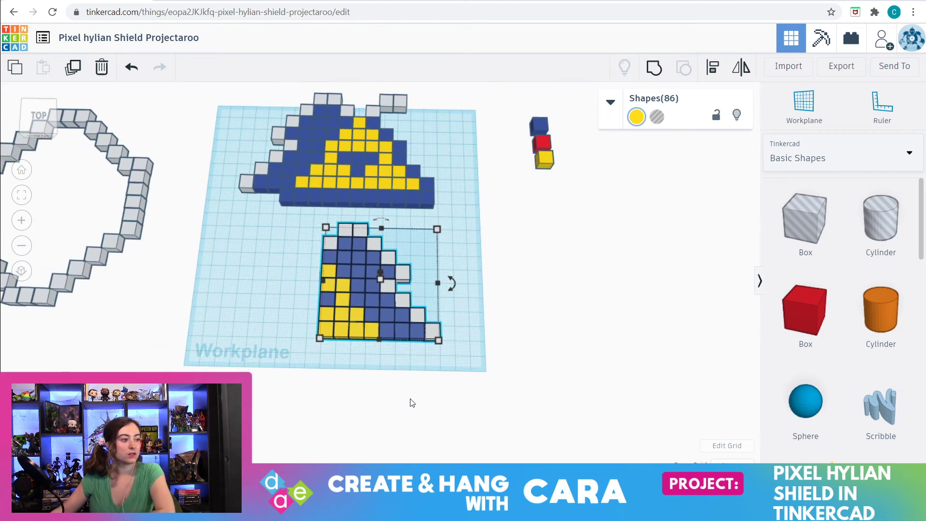
- Move the flipped half 27 mm right and 106 mm back onto the shield's right side, directly beside the Triforce's center column
{"action": "left_click_drag", "start_coordinate": [361, 312], "coordinate": [401, 169]}
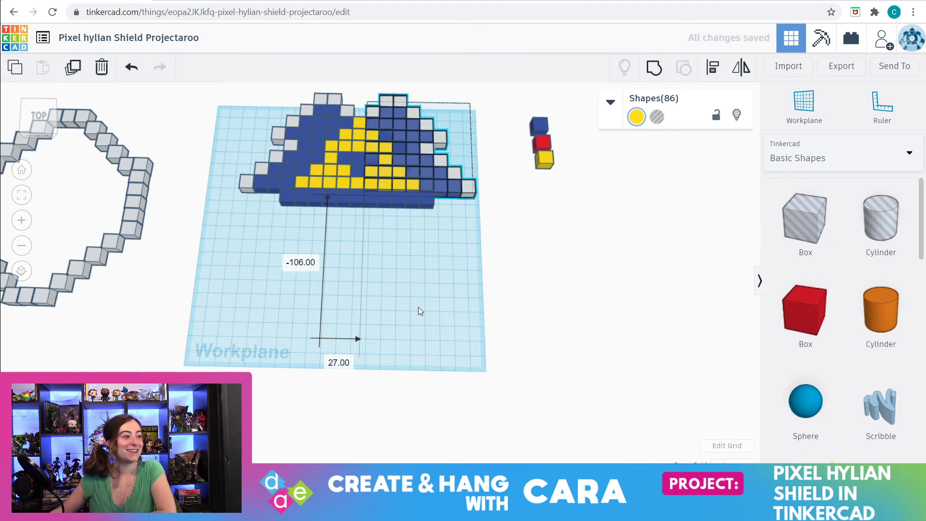
{"action": "scroll", "coordinate": [418, 310], "scroll_direction": "down", "scroll_amount": 3}
{"action": "scroll", "coordinate": [418, 311], "scroll_direction": "up", "scroll_amount": 3}
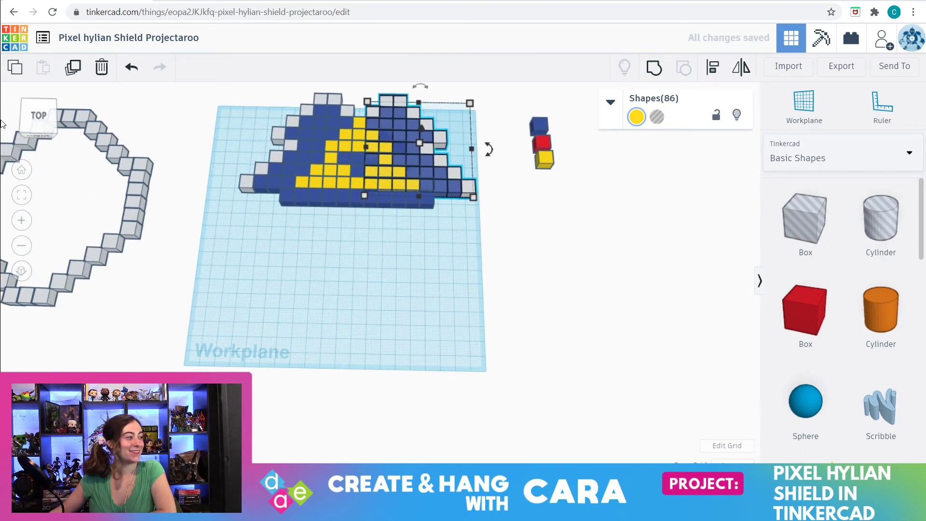
{"action": "left_click", "coordinate": [18, 197]}
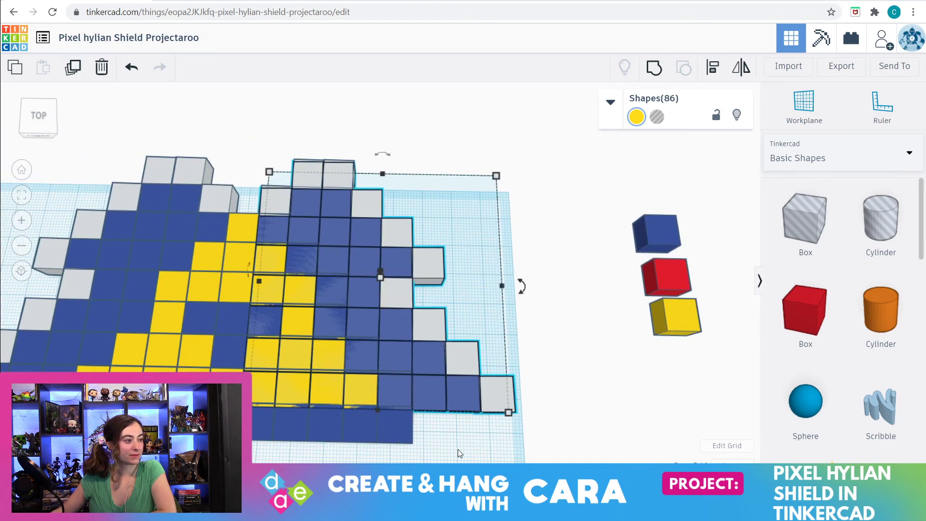
{"action": "scroll", "coordinate": [458, 450], "scroll_direction": "down", "scroll_amount": 3}
{"action": "right_click_drag", "start_coordinate": [386, 429], "coordinate": [432, 446]}
{"action": "scroll", "coordinate": [431, 442], "scroll_direction": "down", "scroll_amount": 5}
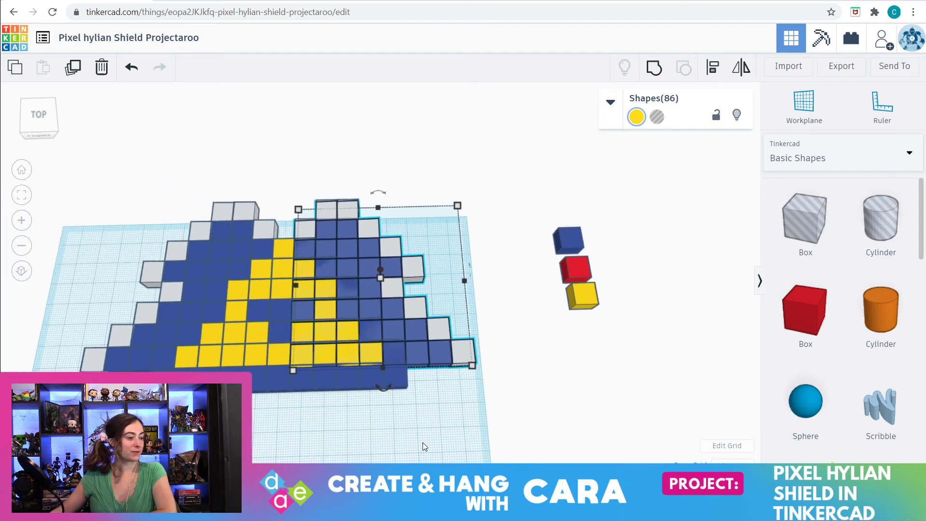
{"action": "left_click", "coordinate": [322, 443]}
{"action": "right_click_drag", "start_coordinate": [331, 427], "coordinate": [317, 442]}
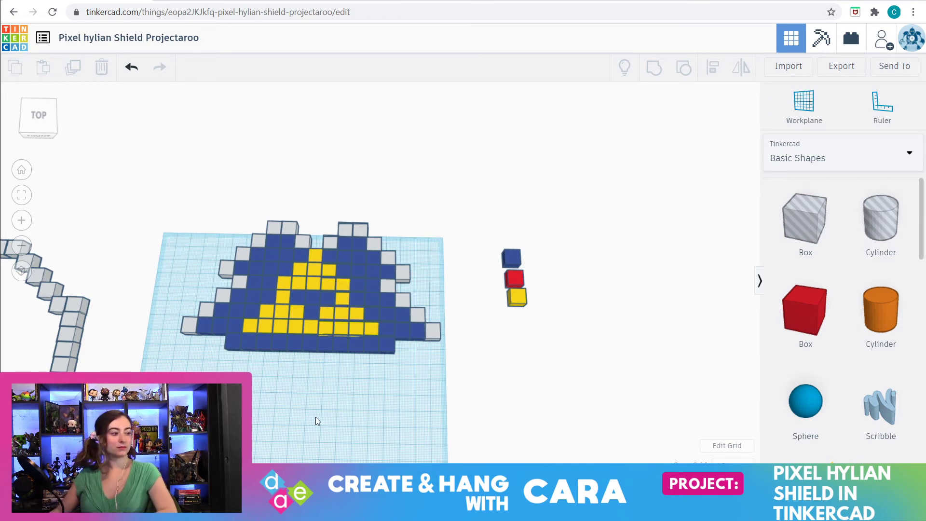
{"action": "scroll", "coordinate": [321, 415], "scroll_direction": "up", "scroll_amount": 2}
{"action": "scroll", "coordinate": [326, 413], "scroll_direction": "down", "scroll_amount": 4}
{"action": "scroll", "coordinate": [326, 412], "scroll_direction": "down", "scroll_amount": 2}
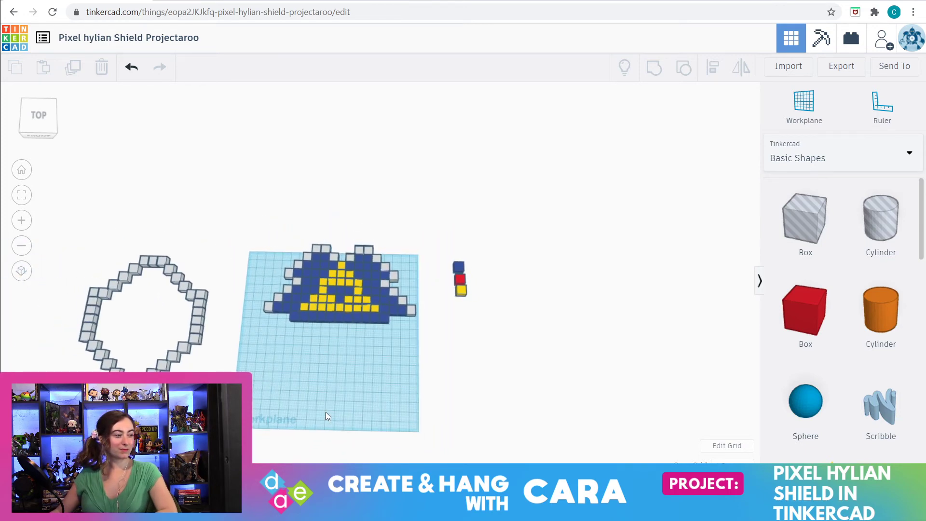
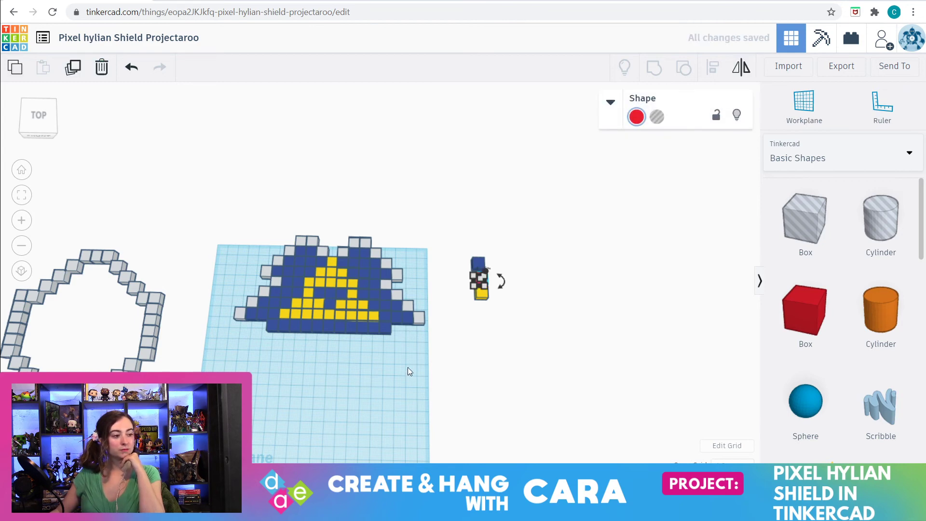
{"action": "left_click", "coordinate": [22, 195]}
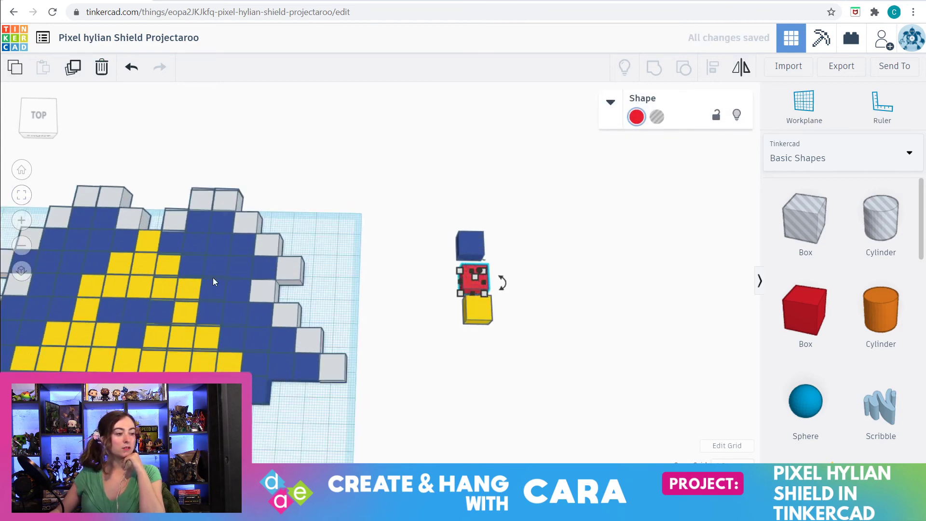
{"action": "scroll", "coordinate": [283, 283], "scroll_direction": "down", "scroll_amount": 5}
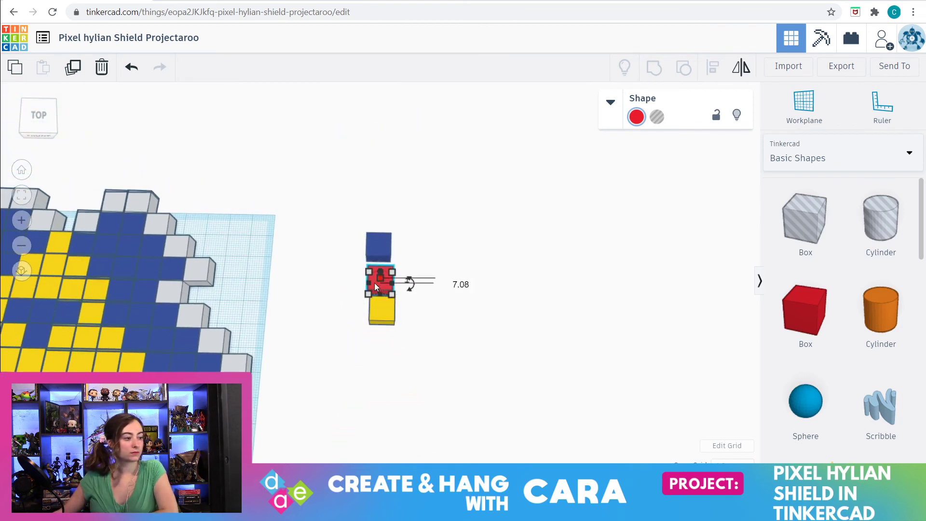
{"action": "left_click_drag", "start_coordinate": [370, 288], "coordinate": [255, 372]}
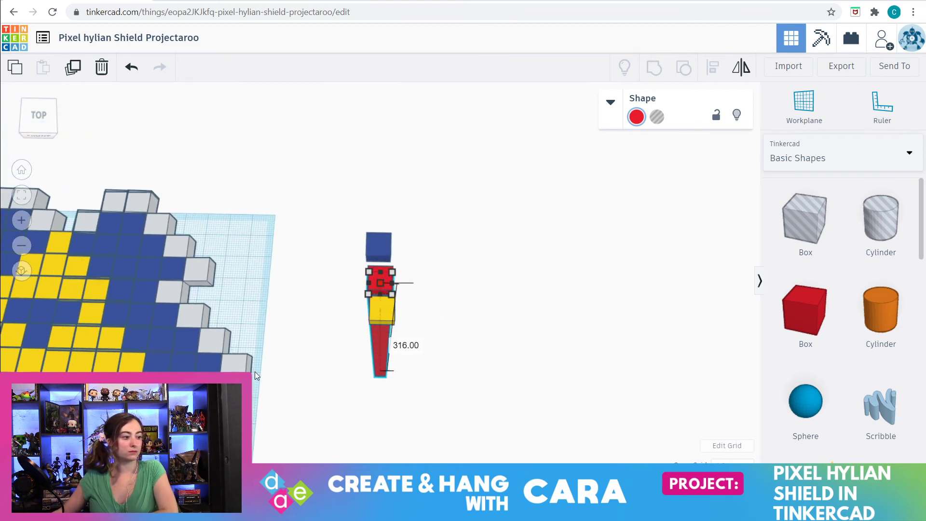
{"action": "left_click", "coordinate": [132, 67]}
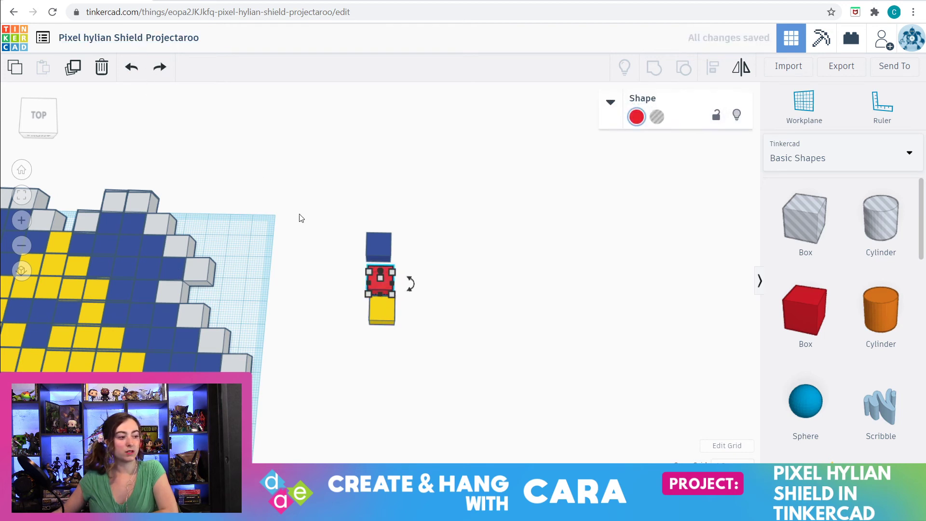
- Copy the red sample cube eight times onto the empty workplane below the shield's bottom blue row
{"action": "left_click", "coordinate": [369, 357]}
{"action": "left_click_drag", "start_coordinate": [378, 274], "coordinate": [193, 432], "text": "alt"}
{"action": "left_click_drag", "start_coordinate": [367, 277], "coordinate": [264, 351], "text": "alt"}
{"action": "left_click_drag", "start_coordinate": [365, 293], "coordinate": [76, 452], "text": "alt"}
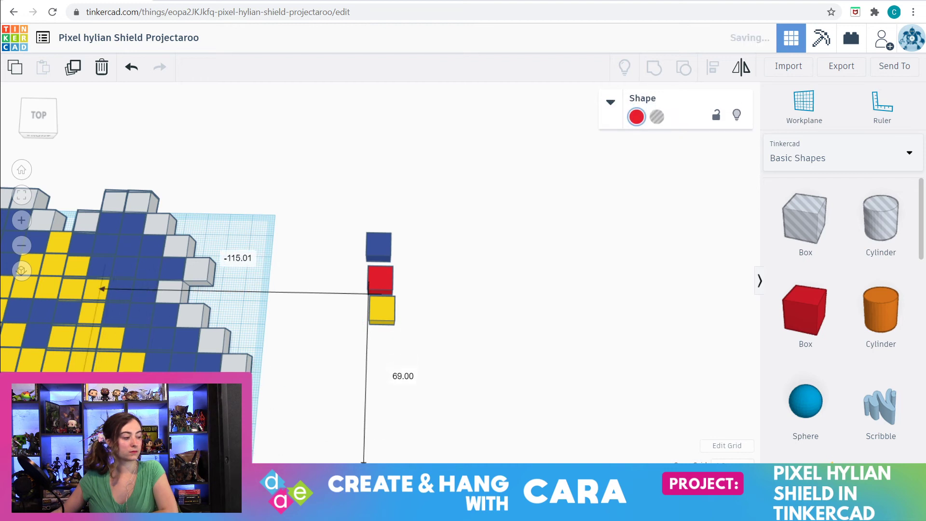
{"action": "left_click_drag", "start_coordinate": [378, 280], "coordinate": [224, 410], "text": "alt"}
{"action": "left_click_drag", "start_coordinate": [388, 280], "coordinate": [161, 466], "text": "alt"}
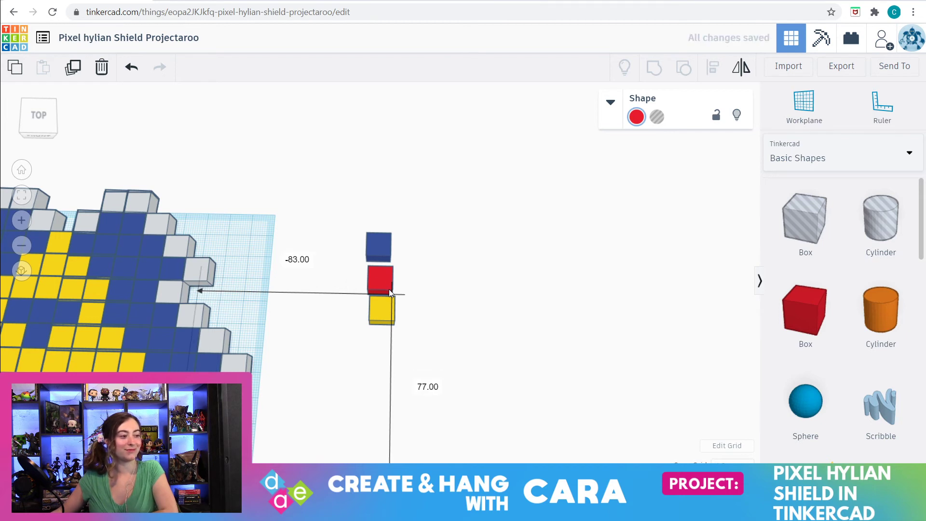
{"action": "left_click_drag", "start_coordinate": [381, 276], "coordinate": [212, 448], "text": "alt"}
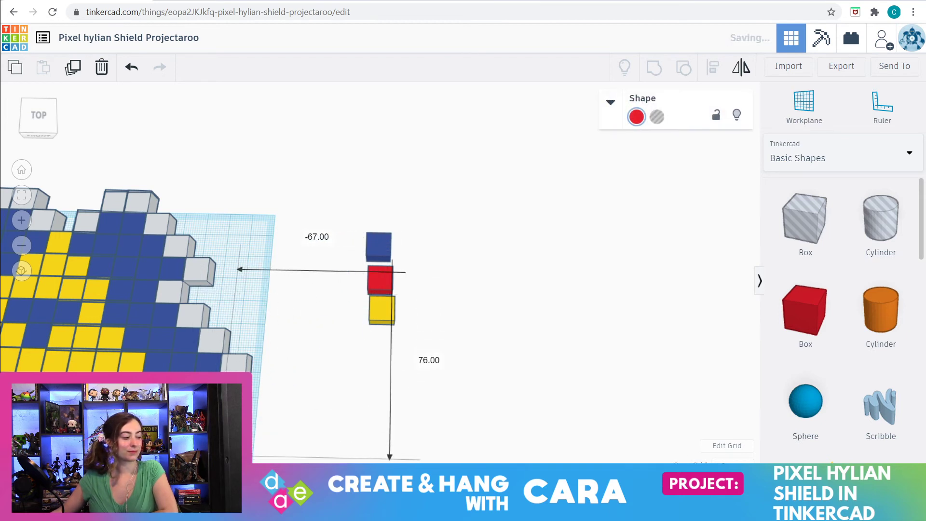
{"action": "left_click_drag", "start_coordinate": [381, 286], "coordinate": [19, 499], "text": "alt"}
{"action": "scroll", "coordinate": [229, 343], "scroll_direction": "down", "scroll_amount": 5}
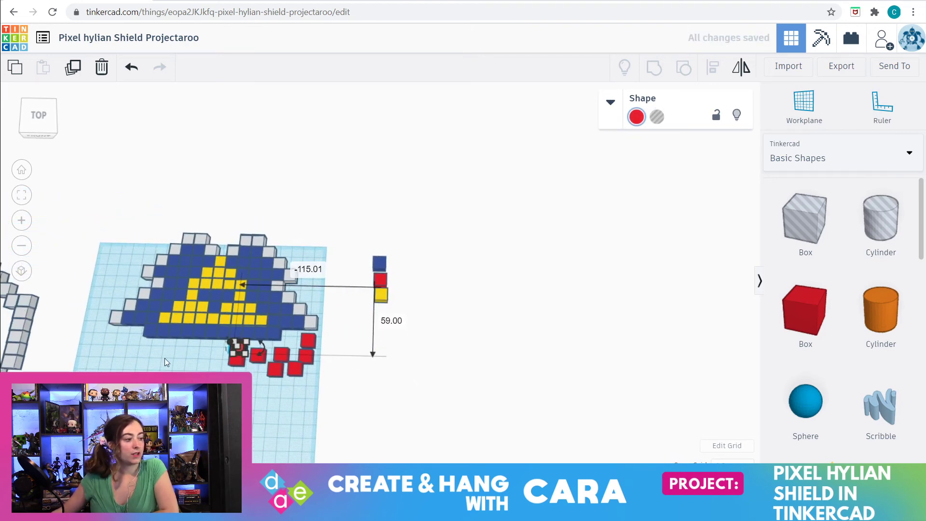
- Consult the Hylian shield reference image and move one red cube 27 mm left and 15 mm forward, below the blue row's middle
{"action": "left_click", "coordinate": [18, 191]}
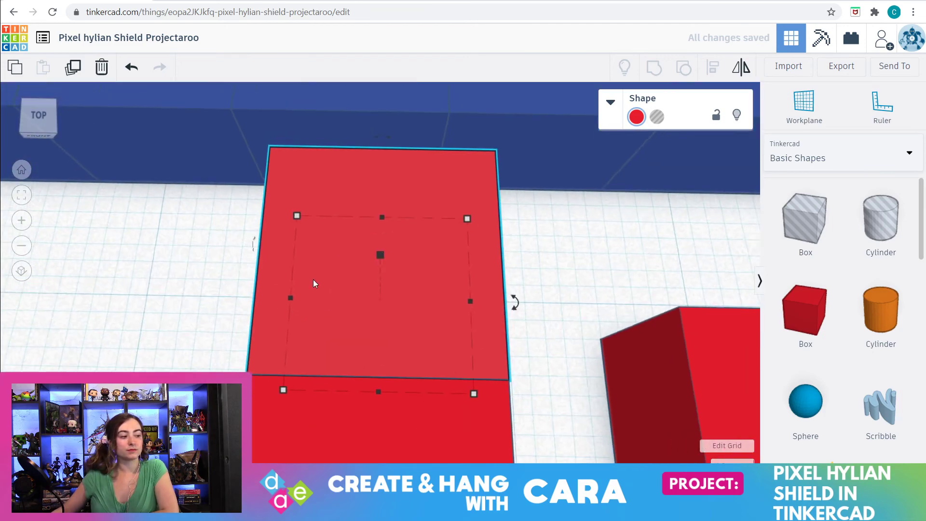
{"action": "scroll", "coordinate": [322, 268], "scroll_direction": "down", "scroll_amount": 8}
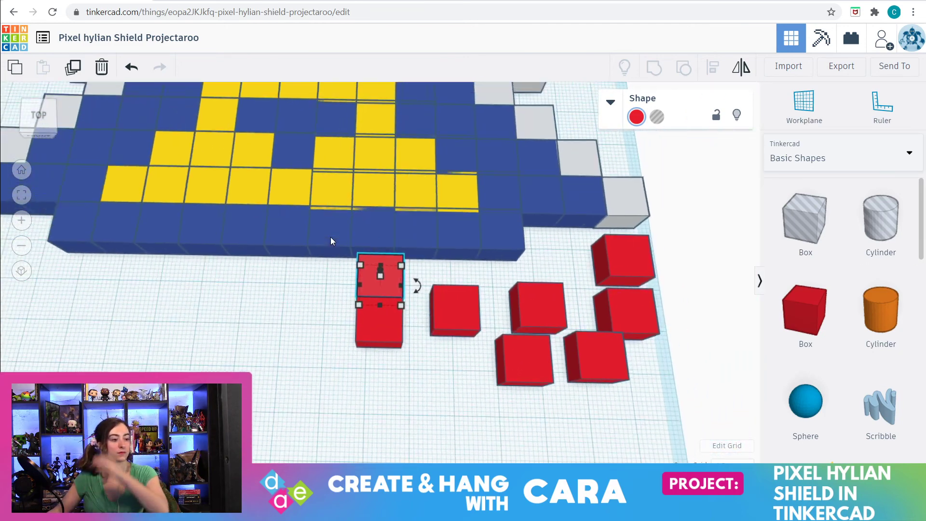
{"action": "scroll", "coordinate": [314, 337], "scroll_direction": "down", "scroll_amount": 3}
{"action": "scroll", "coordinate": [314, 351], "scroll_direction": "down", "scroll_amount": 5}
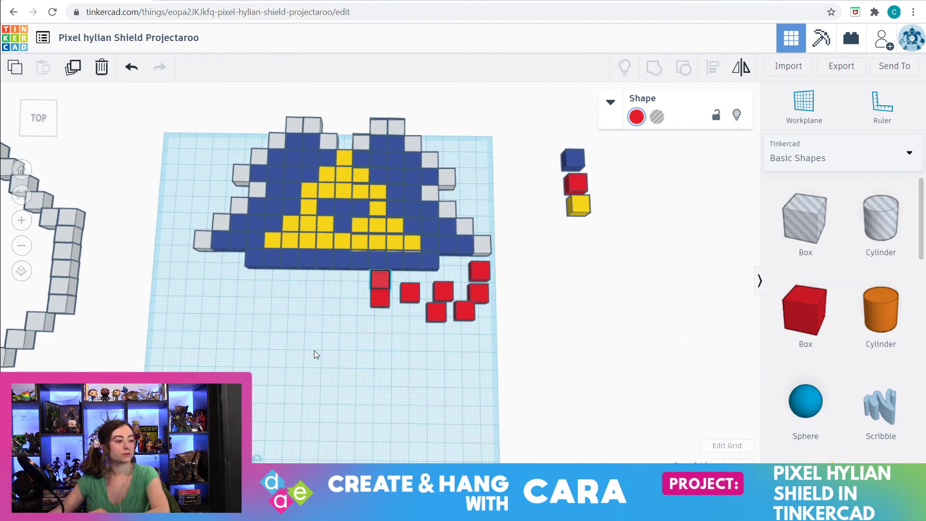
{"action": "left_click", "coordinate": [232, 1]}
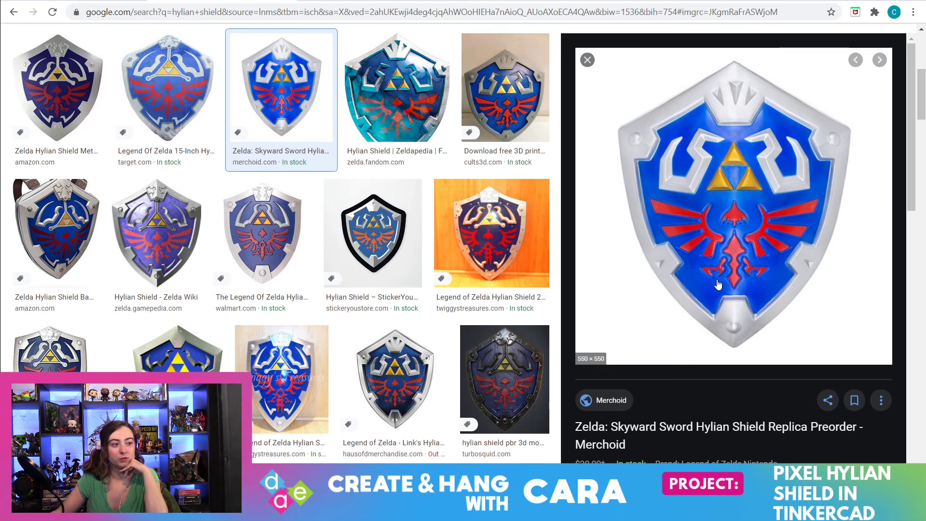
{"action": "key", "text": "ctrl+Tab"}
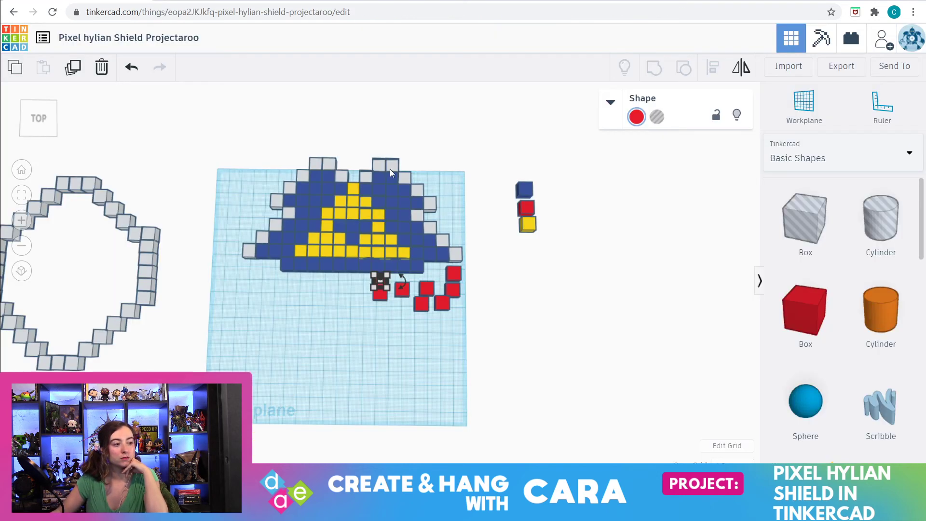
{"action": "left_click", "coordinate": [406, 315]}
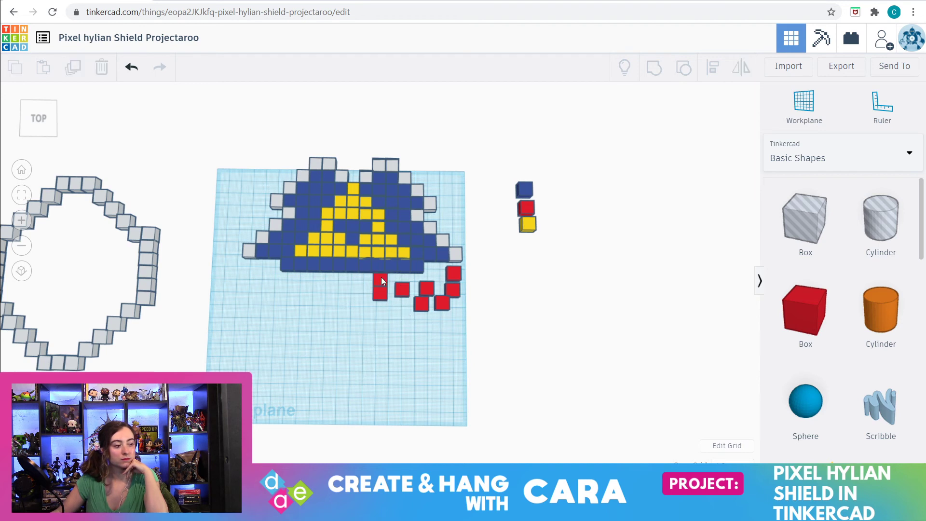
{"action": "left_click_drag", "start_coordinate": [381, 278], "coordinate": [346, 296]}
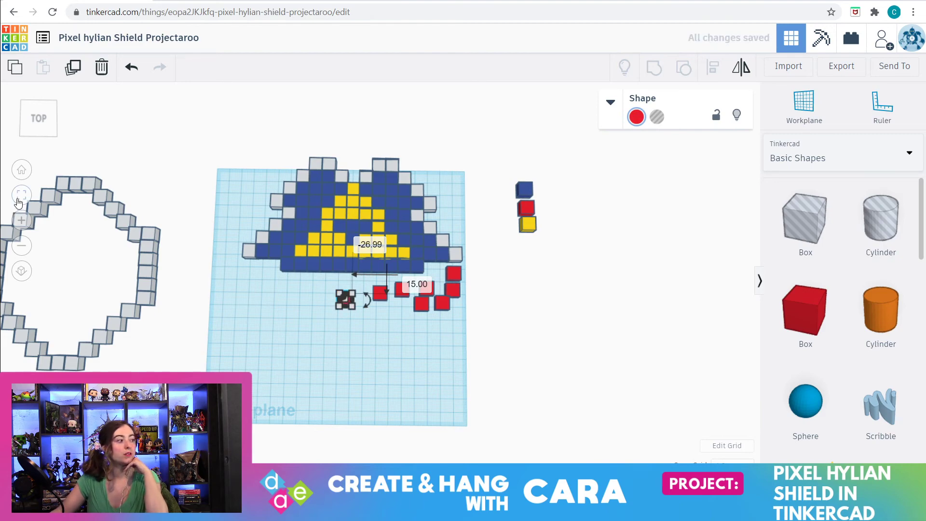
- Arrange three loose red cubes as a touching row directly below the single red cube, centered on it
{"action": "left_click", "coordinate": [19, 199]}
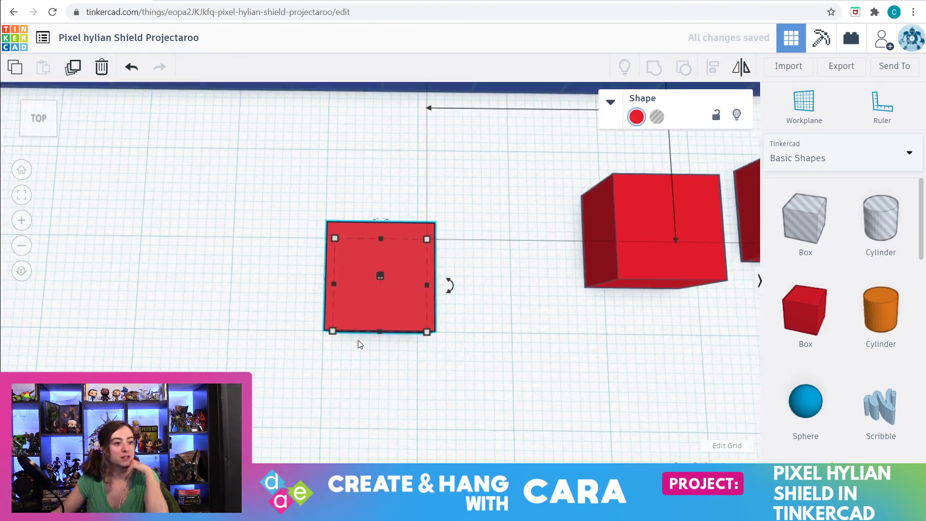
{"action": "scroll", "coordinate": [358, 343], "scroll_direction": "down", "scroll_amount": 5}
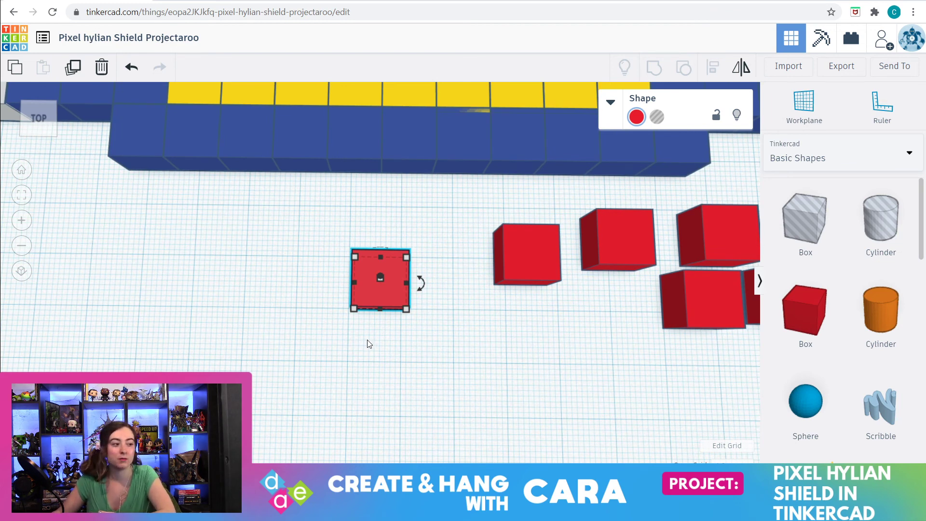
{"action": "scroll", "coordinate": [368, 297], "scroll_direction": "down", "scroll_amount": 2}
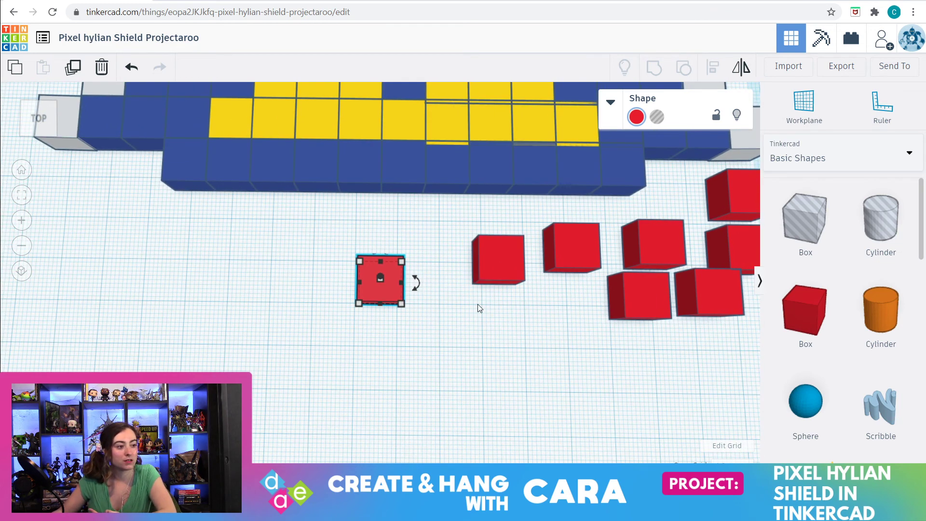
{"action": "left_click_drag", "start_coordinate": [500, 254], "coordinate": [344, 319]}
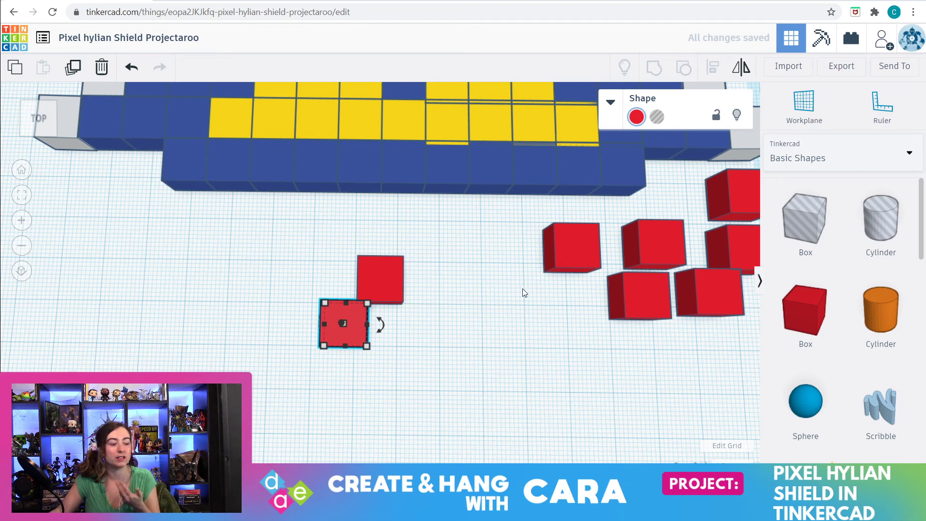
{"action": "left_click", "coordinate": [434, 340]}
{"action": "left_click_drag", "start_coordinate": [351, 323], "coordinate": [341, 324]}
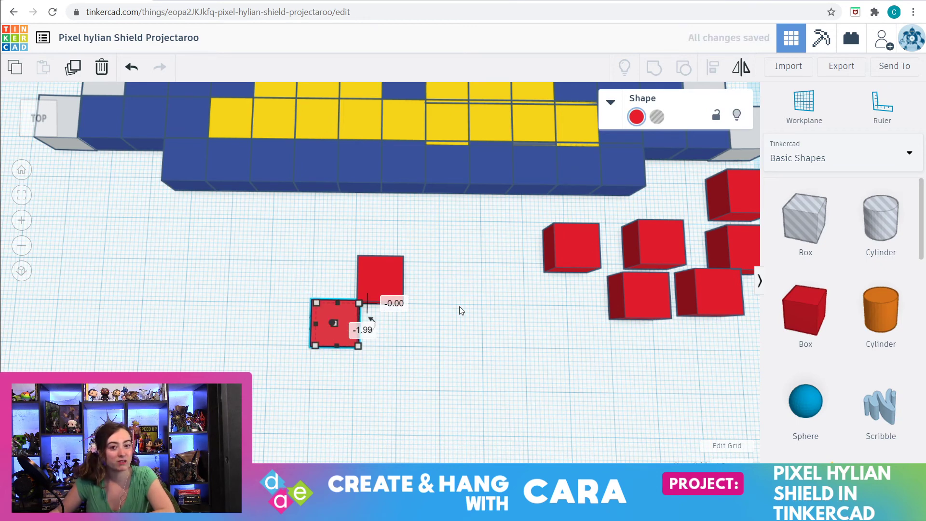
{"action": "left_click_drag", "start_coordinate": [584, 245], "coordinate": [386, 323]}
{"action": "left_click_drag", "start_coordinate": [655, 240], "coordinate": [427, 311]}
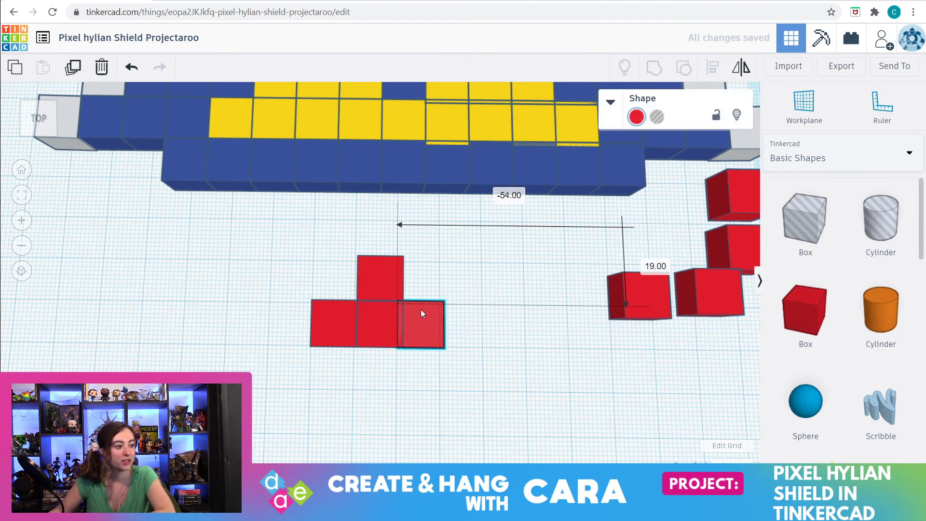
- Extend the red emblem with a vertical stem of two cubes below the middle of the three-cube row
{"action": "scroll", "coordinate": [497, 401], "scroll_direction": "down", "scroll_amount": 8}
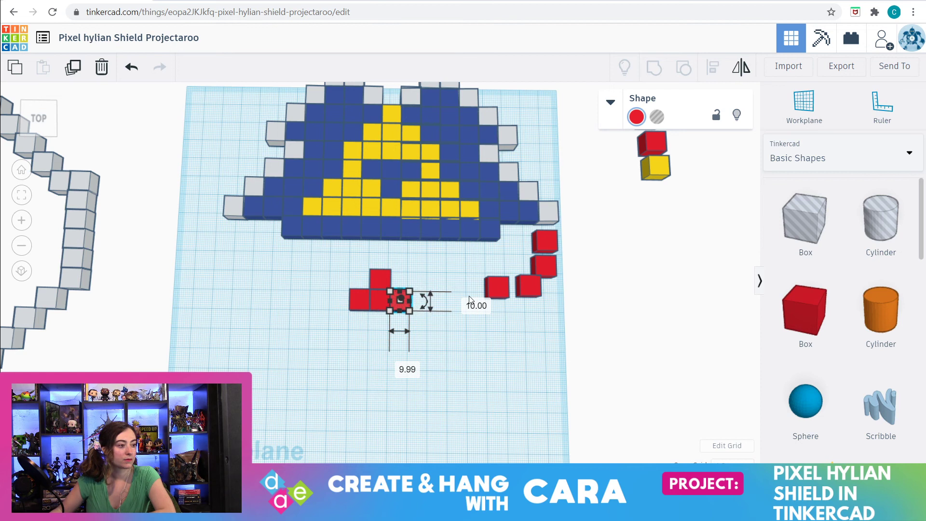
{"action": "left_click_drag", "start_coordinate": [490, 294], "coordinate": [358, 320]}
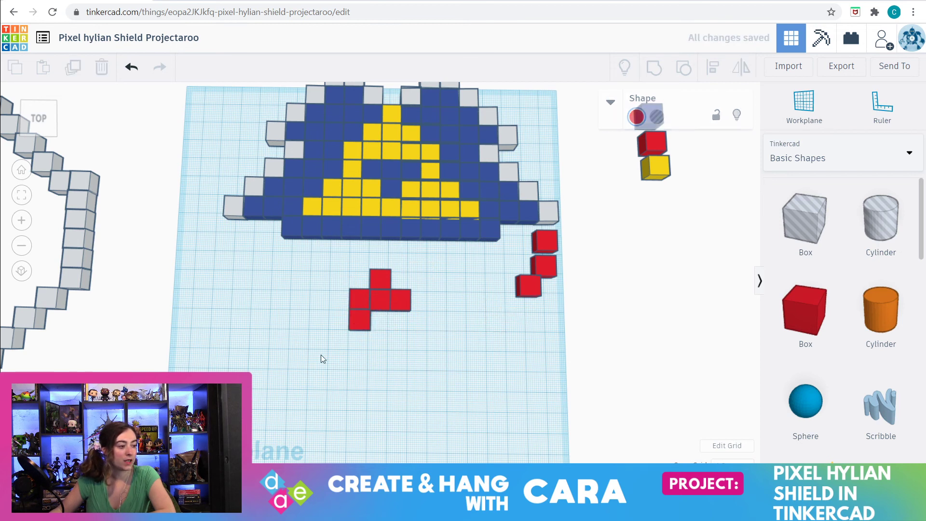
{"action": "left_click_drag", "start_coordinate": [354, 323], "coordinate": [375, 323]}
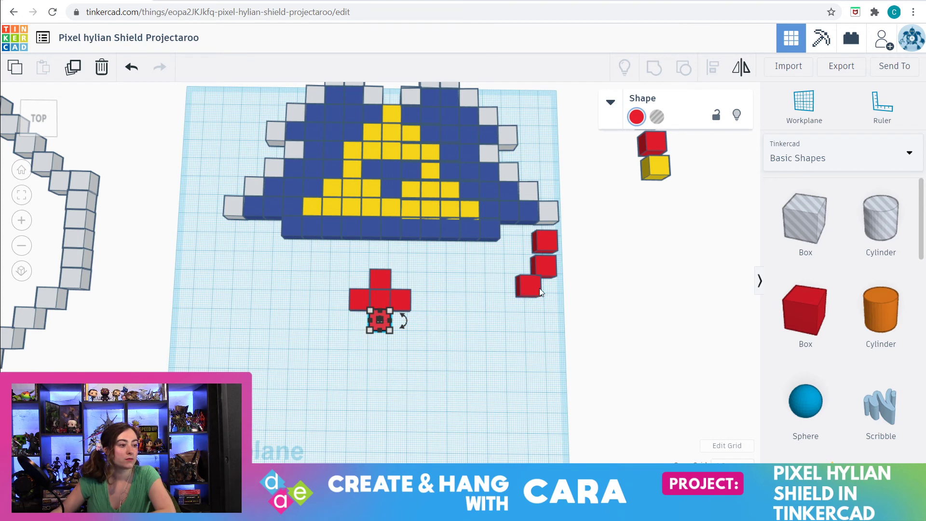
{"action": "left_click_drag", "start_coordinate": [526, 290], "coordinate": [373, 344]}
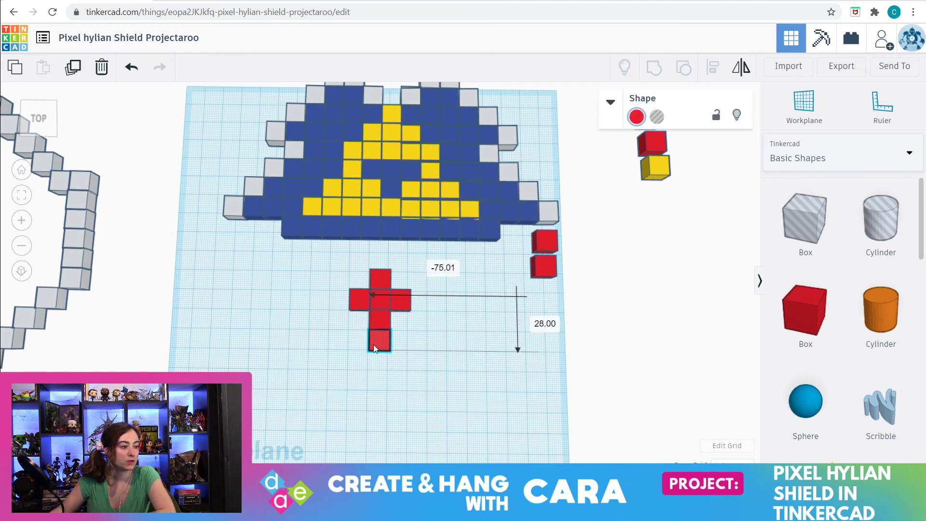
- Form a second row of three red cubes under the stem from the two remaining loose cubes and one copied cube
{"action": "left_click_drag", "start_coordinate": [546, 265], "coordinate": [361, 359]}
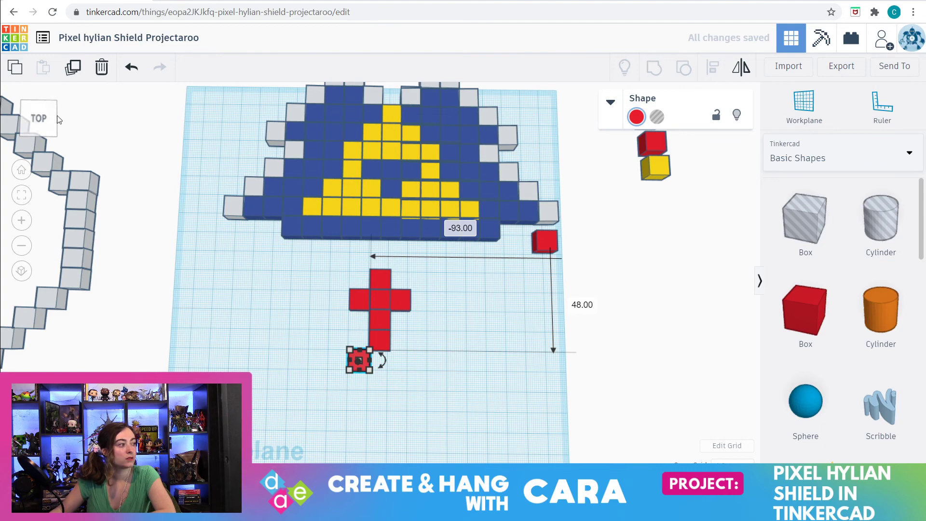
{"action": "left_click", "coordinate": [21, 197]}
{"action": "scroll", "coordinate": [292, 345], "scroll_direction": "down", "scroll_amount": 10}
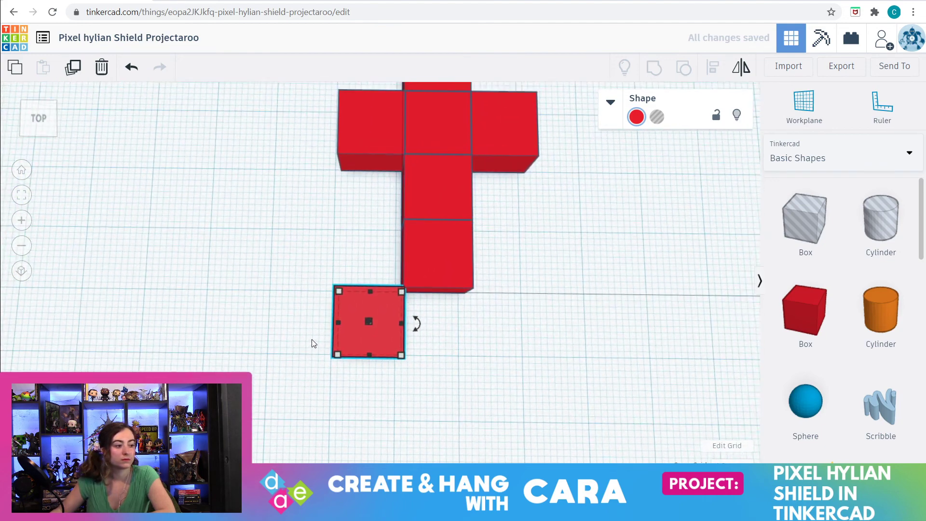
{"action": "left_click_drag", "start_coordinate": [598, 178], "coordinate": [387, 329]}
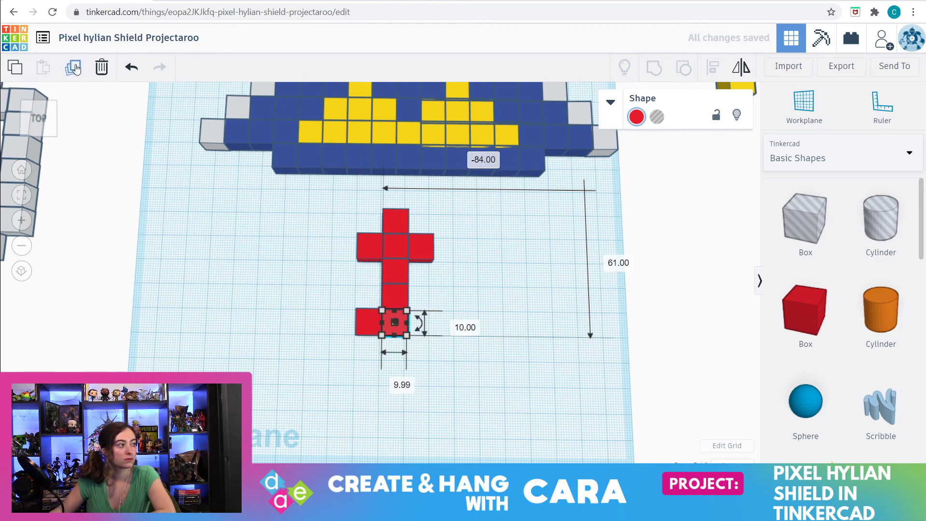
{"action": "left_click", "coordinate": [404, 349]}
{"action": "left_click_drag", "start_coordinate": [395, 324], "coordinate": [421, 325], "text": "alt"}
{"action": "left_click", "coordinate": [335, 389]}
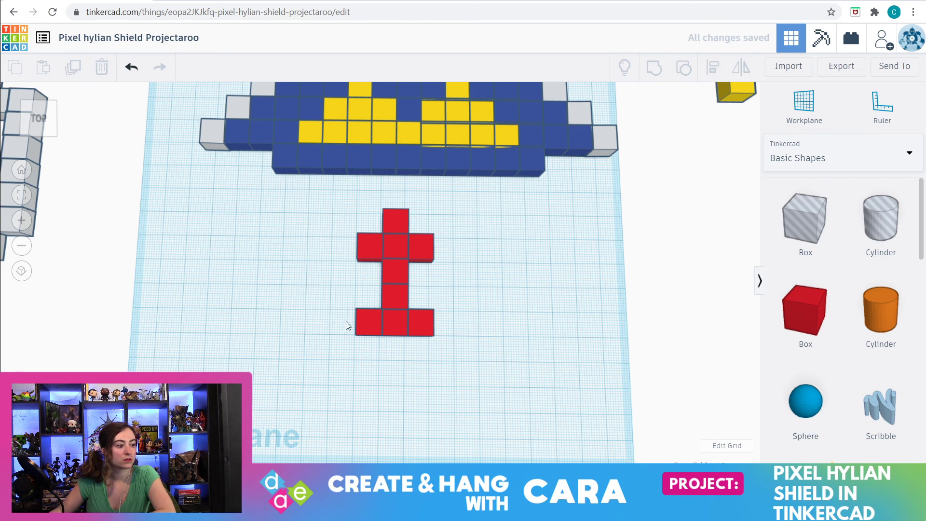
- Duplicate the lower row's left red cube and place the copy diagonally down-left, touching its corner
{"action": "left_click", "coordinate": [366, 326]}
{"action": "left_click", "coordinate": [74, 66]}
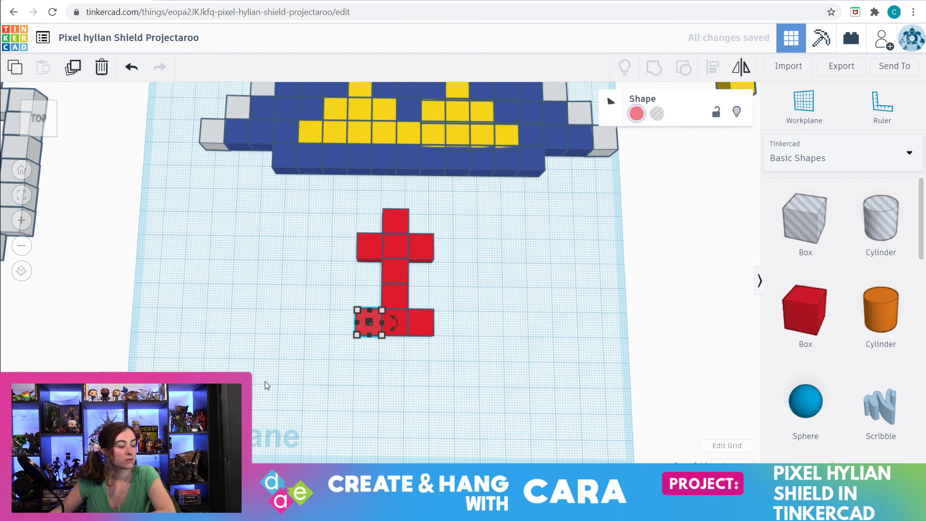
{"action": "left_click", "coordinate": [332, 410]}
{"action": "left_click_drag", "start_coordinate": [363, 322], "coordinate": [338, 347]}
{"action": "left_click", "coordinate": [393, 358]}
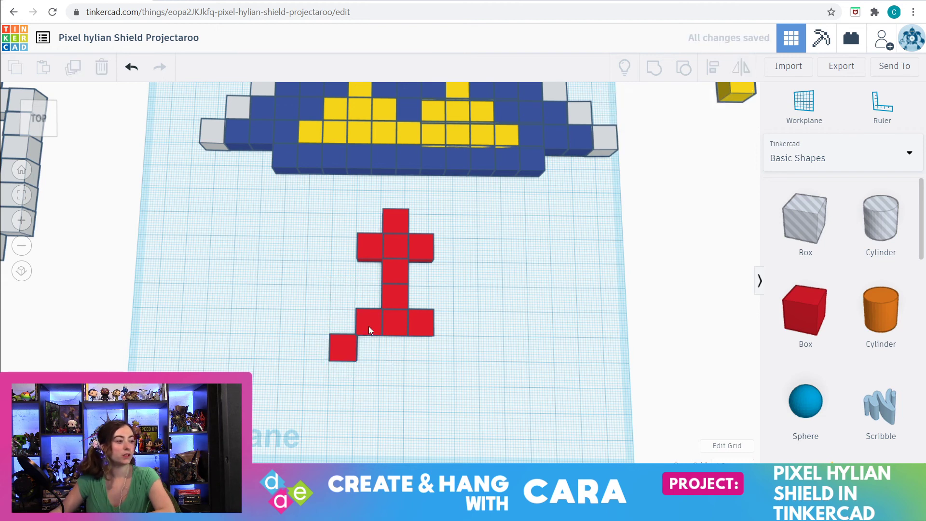
- Duplicate the diagonal red cube and line up the copies beside it beneath the lower three-cube row, out to its right edge
{"action": "left_click", "coordinate": [348, 348]}
{"action": "left_click", "coordinate": [71, 67]}
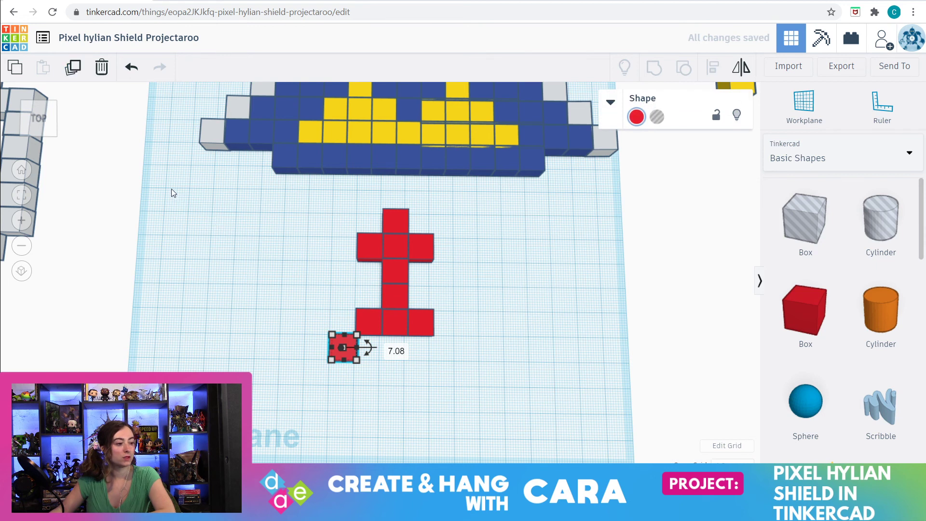
{"action": "left_click", "coordinate": [74, 68]}
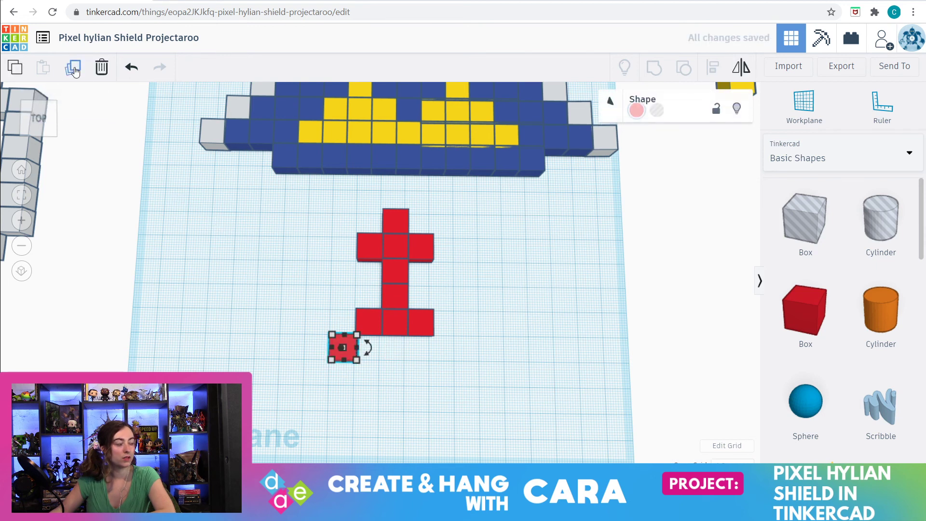
{"action": "left_click", "coordinate": [395, 362]}
{"action": "left_click_drag", "start_coordinate": [346, 345], "coordinate": [393, 350]}
{"action": "left_click", "coordinate": [326, 384]}
{"action": "left_click_drag", "start_coordinate": [339, 346], "coordinate": [416, 346]}
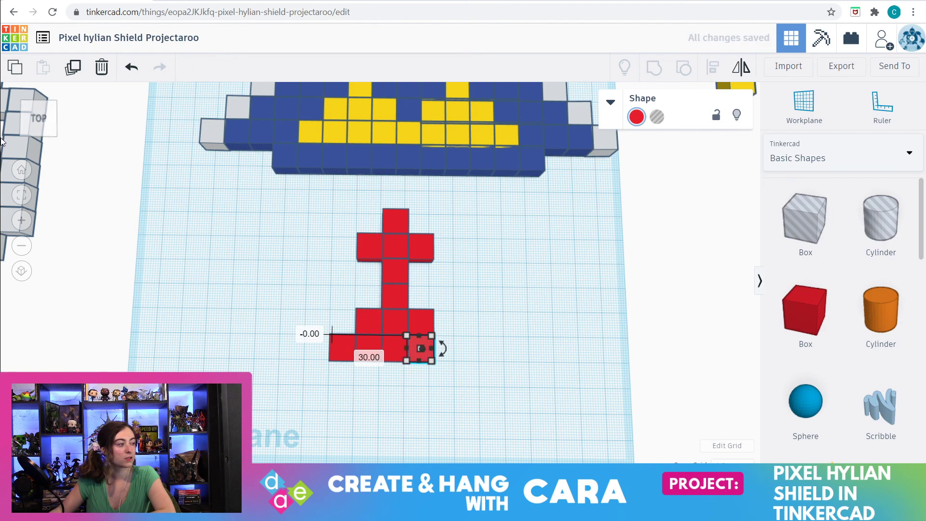
- Copy the right end cube of the lowest red row and place it alongside, making the row five cubes wide
{"action": "left_click", "coordinate": [22, 195]}
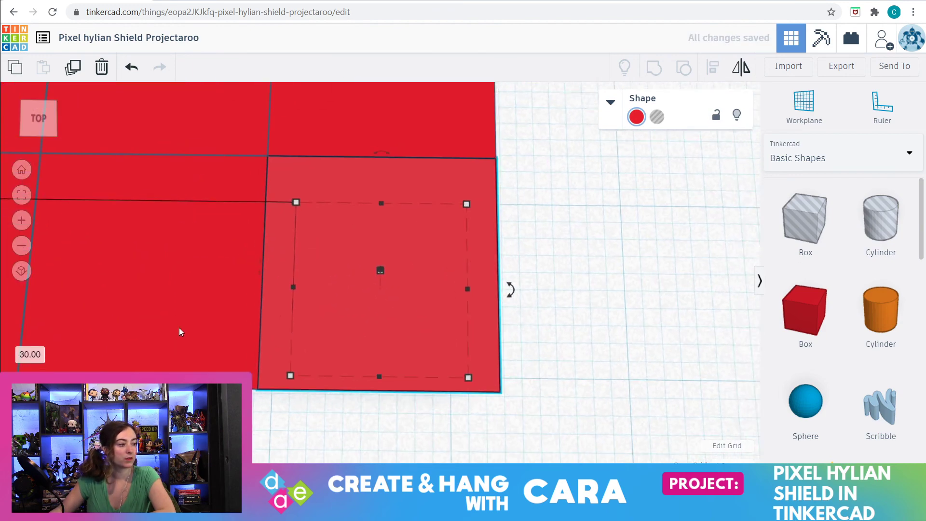
{"action": "scroll", "coordinate": [183, 320], "scroll_direction": "down", "scroll_amount": 5}
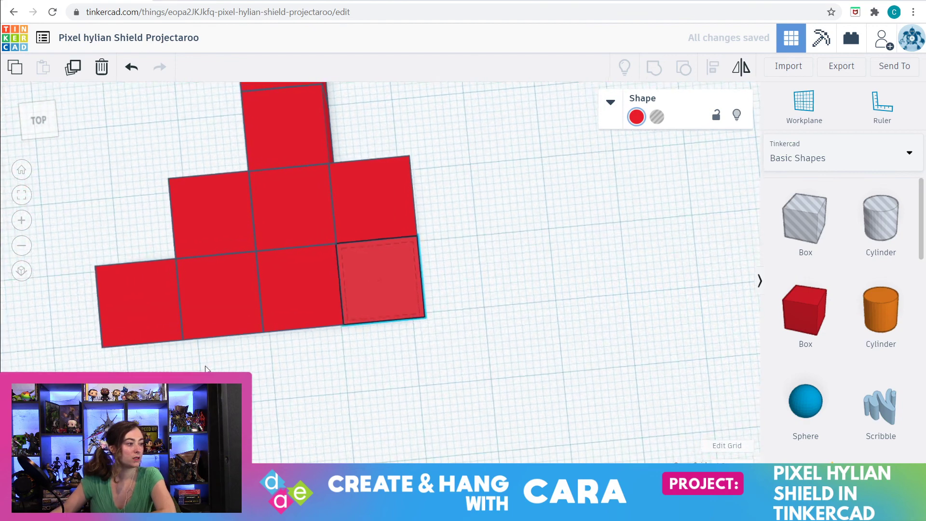
{"action": "left_click_drag", "start_coordinate": [384, 277], "coordinate": [465, 274]}
{"action": "left_click", "coordinate": [331, 366]}
{"action": "scroll", "coordinate": [316, 376], "scroll_direction": "down", "scroll_amount": 5}
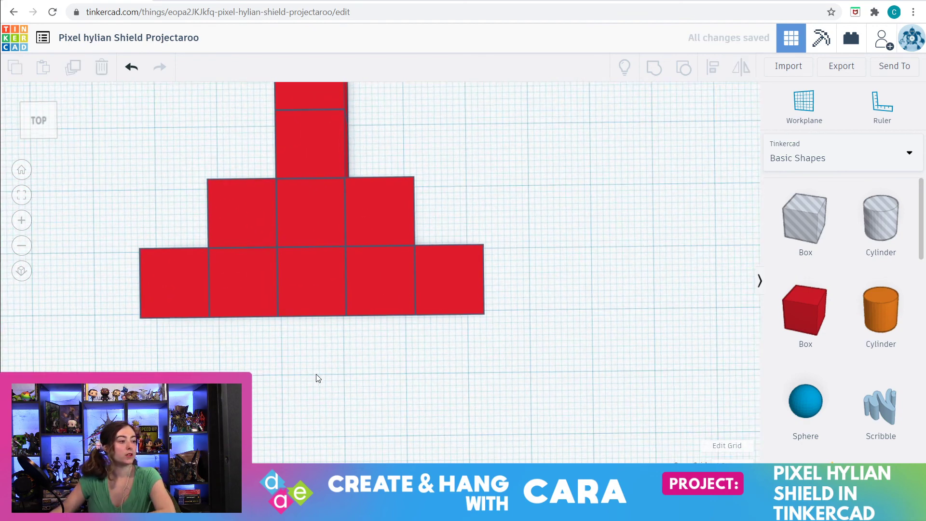
{"action": "scroll", "coordinate": [317, 374], "scroll_direction": "down", "scroll_amount": 5}
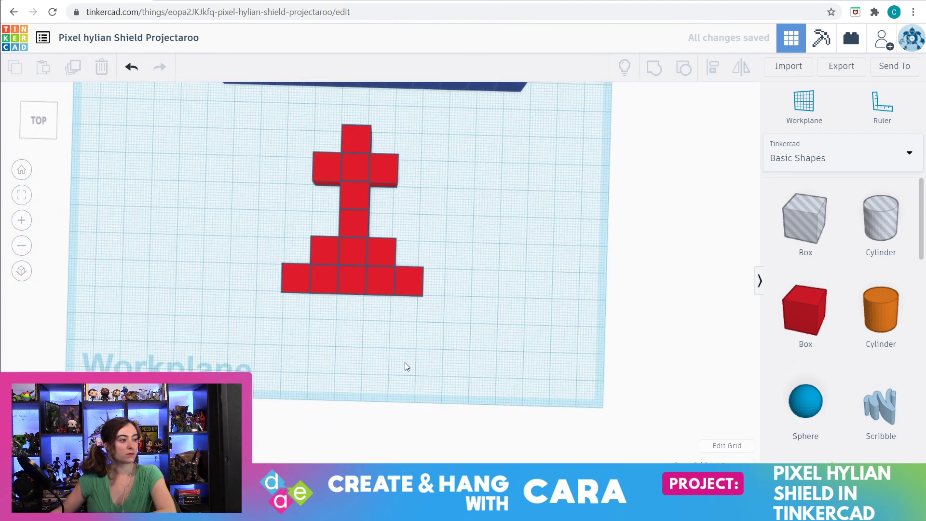
- Check the Hylian shield reference image and place a duplicate of the five-cube row's middle cube directly below it
{"action": "left_click", "coordinate": [191, 1]}
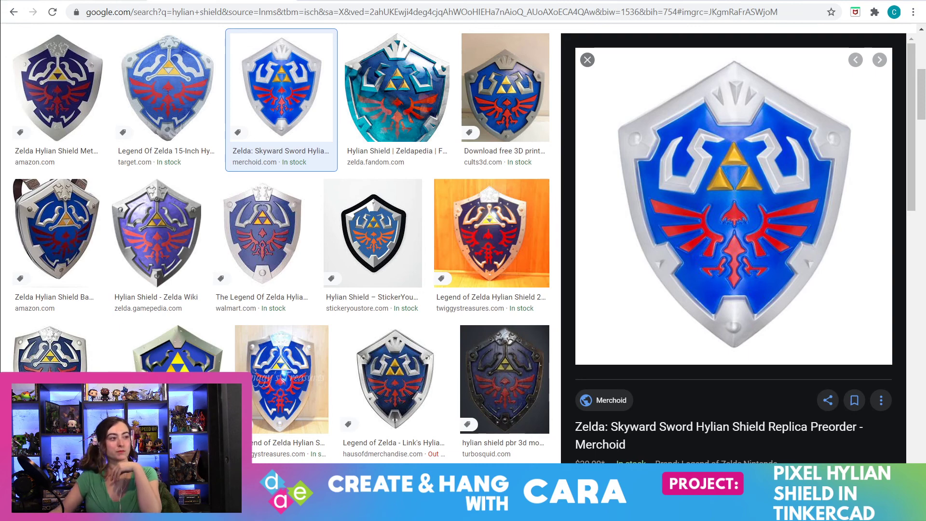
{"action": "left_click", "coordinate": [70, 1]}
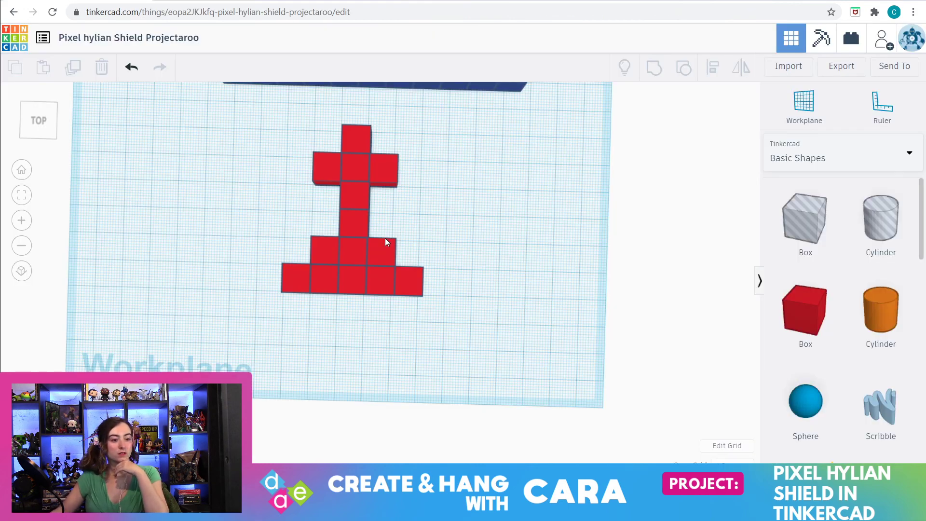
{"action": "scroll", "coordinate": [492, 297], "scroll_direction": "down", "scroll_amount": 2}
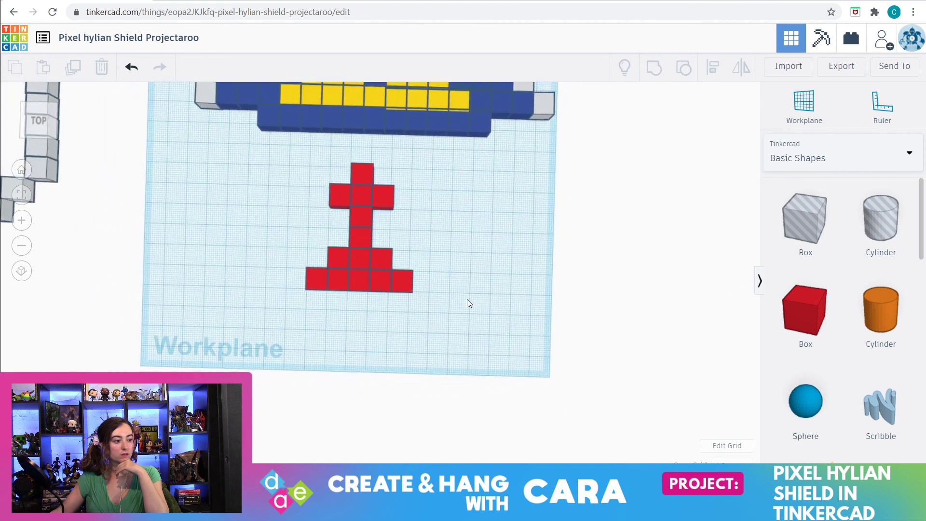
{"action": "left_click", "coordinate": [357, 279]}
{"action": "left_click", "coordinate": [70, 69]}
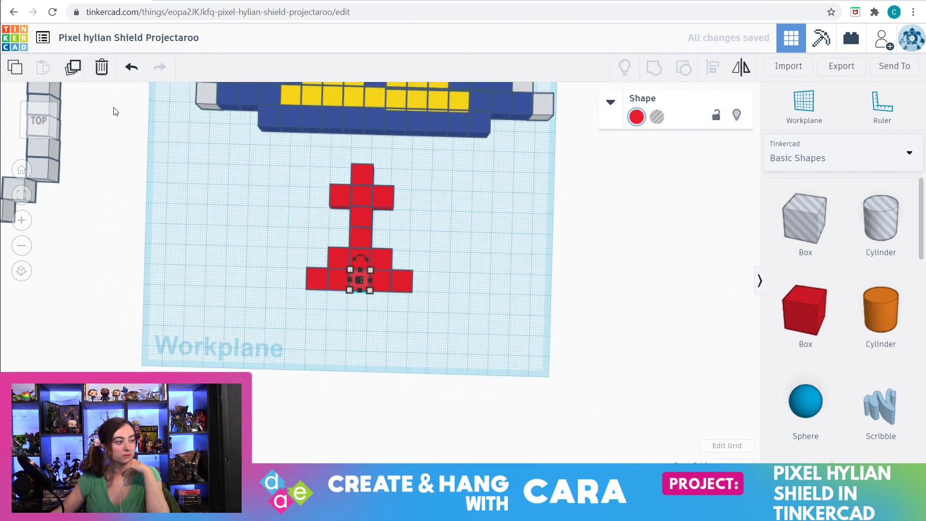
{"action": "left_click", "coordinate": [350, 296]}
{"action": "left_click_drag", "start_coordinate": [354, 279], "coordinate": [355, 300]}
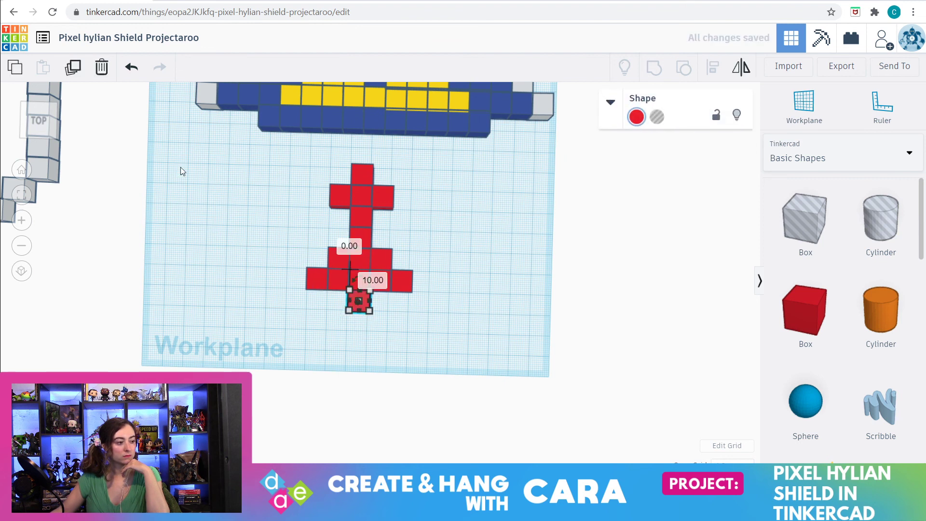
- Duplicate the single red cube under the five-cube row and place the copy directly beneath it, extending the stem to two cubes
{"action": "left_click", "coordinate": [71, 69]}
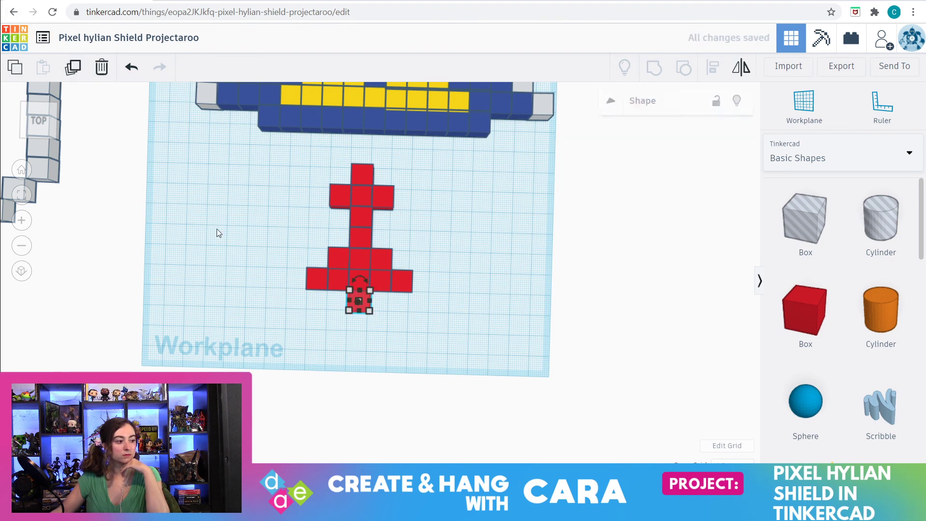
{"action": "left_click", "coordinate": [337, 303]}
{"action": "left_click_drag", "start_coordinate": [354, 302], "coordinate": [355, 323]}
{"action": "left_click", "coordinate": [22, 199]}
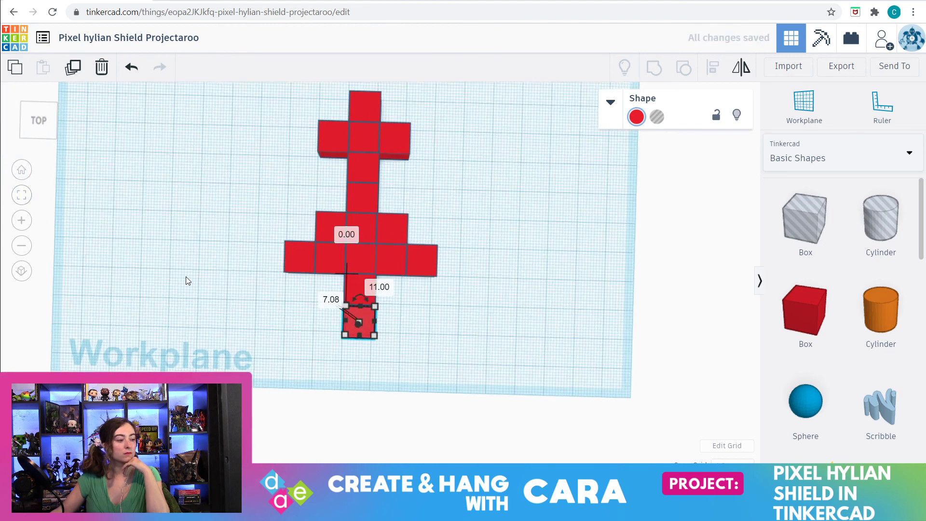
- Add a copied red cube on each side of the lower stem cube, forming a three-cube row at the emblem's base
{"action": "left_click_drag", "start_coordinate": [353, 322], "coordinate": [356, 304]}
{"action": "left_click_drag", "start_coordinate": [349, 230], "coordinate": [279, 297]}
{"action": "key", "text": "ctrl+z"}
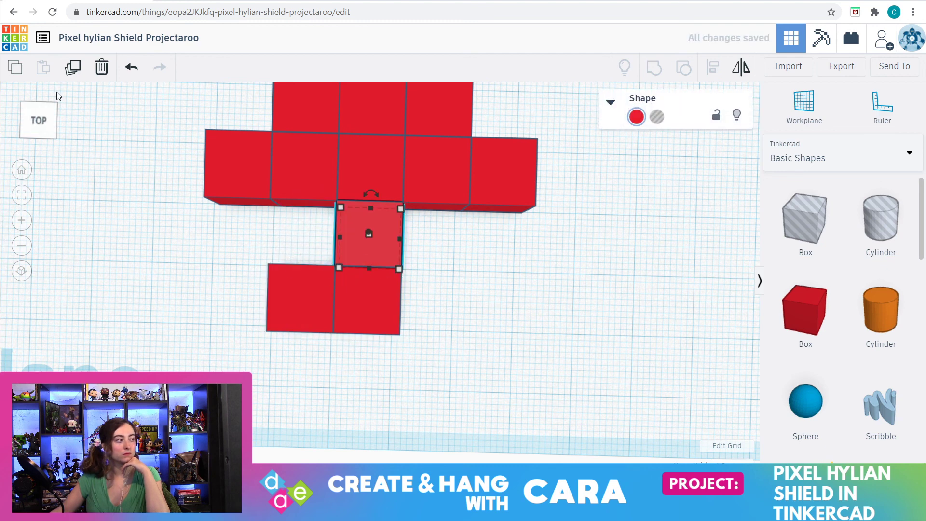
{"action": "left_click_drag", "start_coordinate": [362, 258], "coordinate": [421, 311]}
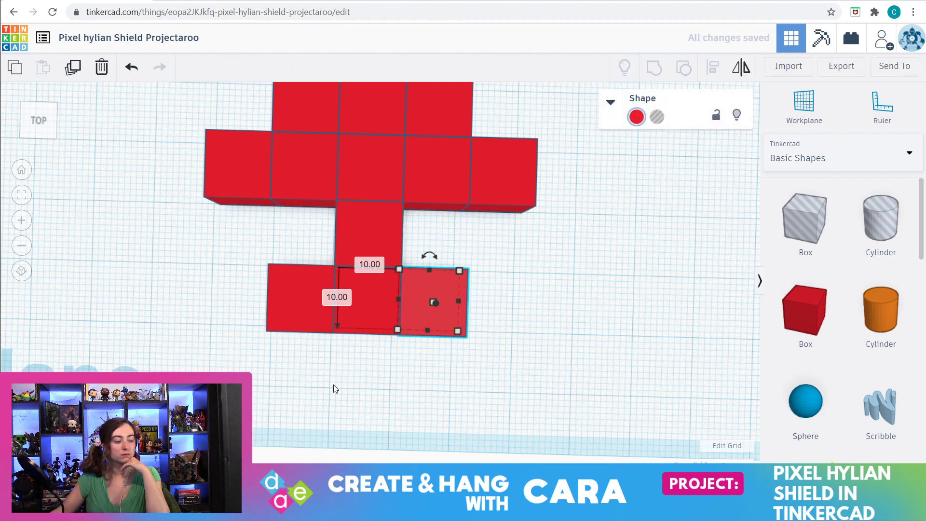
{"action": "scroll", "coordinate": [329, 386], "scroll_direction": "down", "scroll_amount": 6}
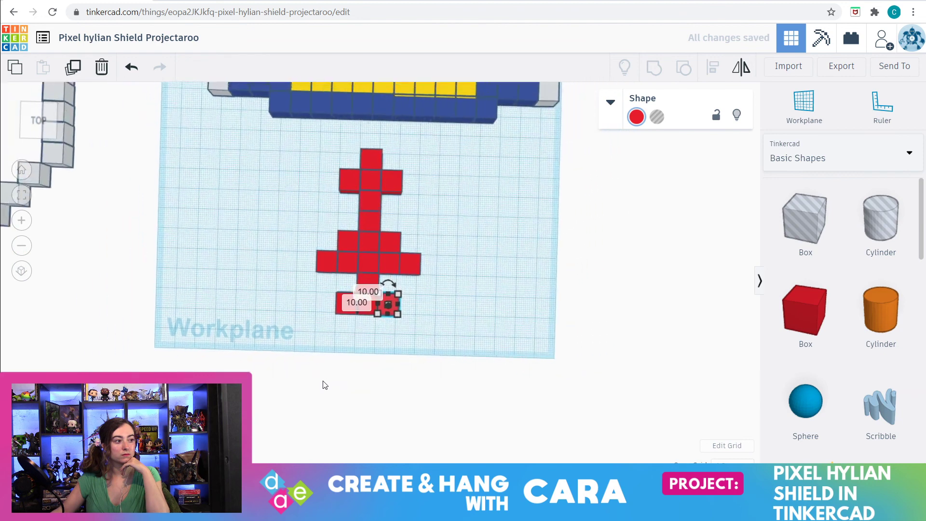
- Leave the Pixel hylian Shield Projectaroo design and return to the dashboard of recent designs
{"action": "scroll", "coordinate": [333, 378], "scroll_direction": "down", "scroll_amount": 5}
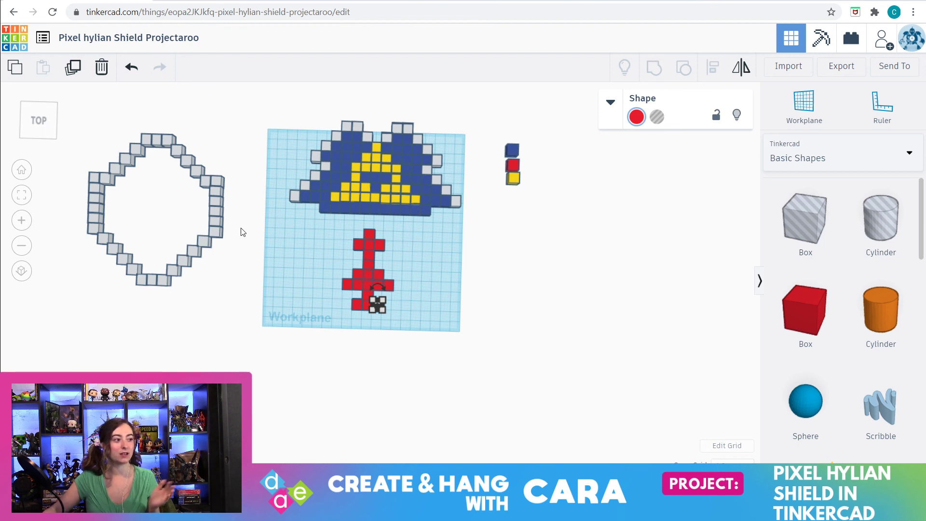
{"action": "scroll", "coordinate": [243, 232], "scroll_direction": "down", "scroll_amount": 3}
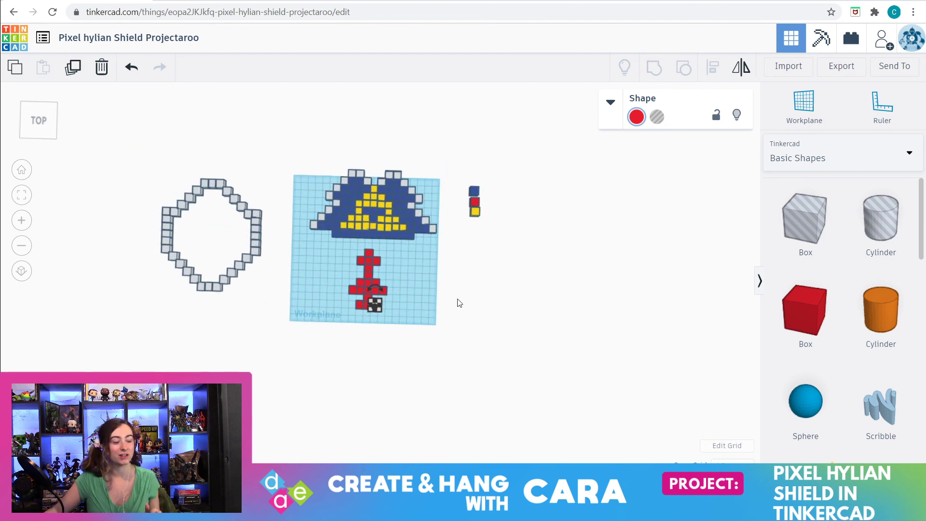
{"action": "right_click_drag", "start_coordinate": [488, 325], "coordinate": [494, 328]}
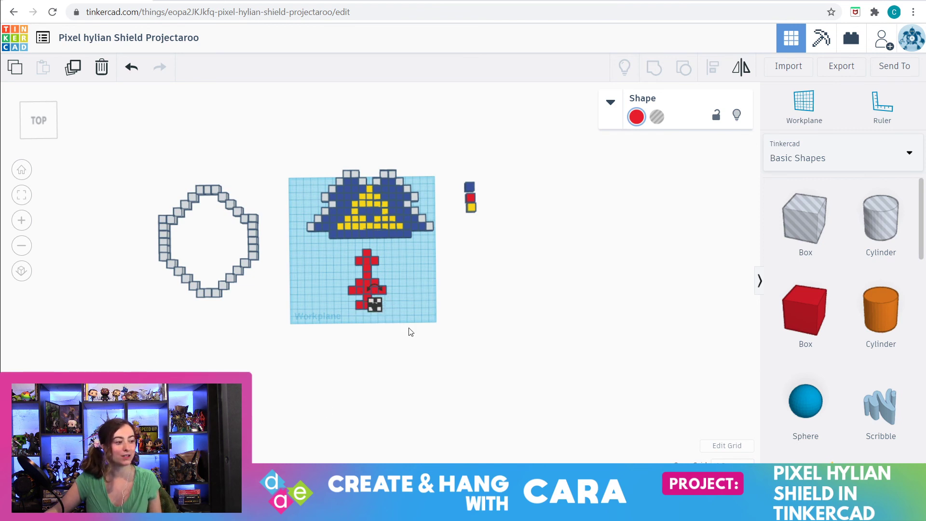
{"action": "left_click", "coordinate": [20, 45]}
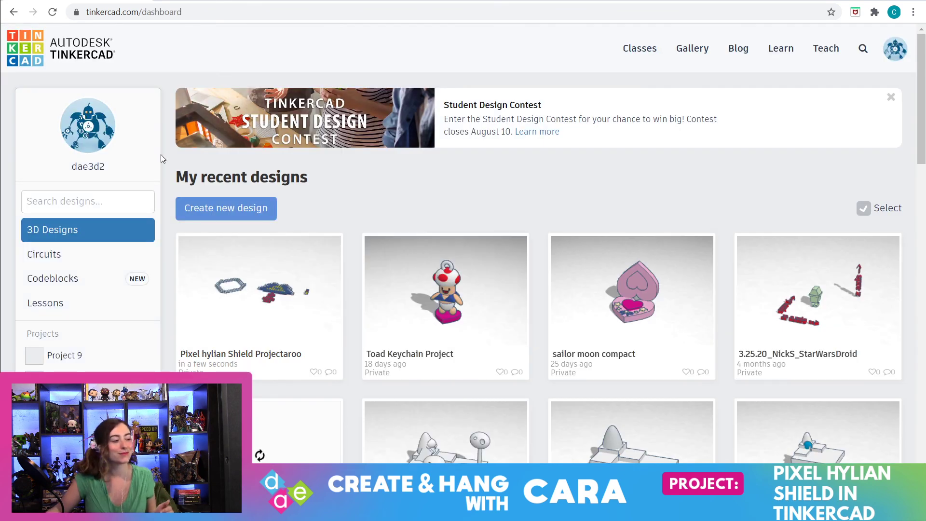
{"action": "mouse_move", "coordinate": [224, 253]}
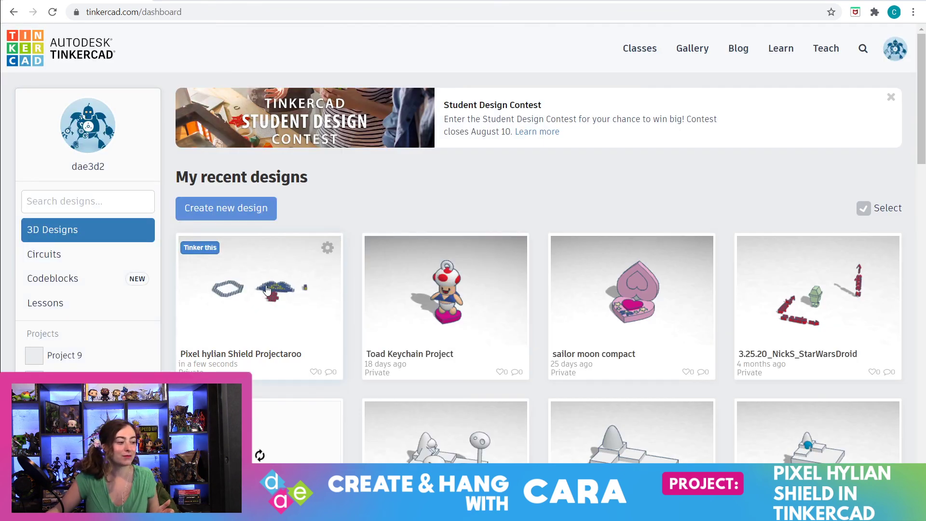